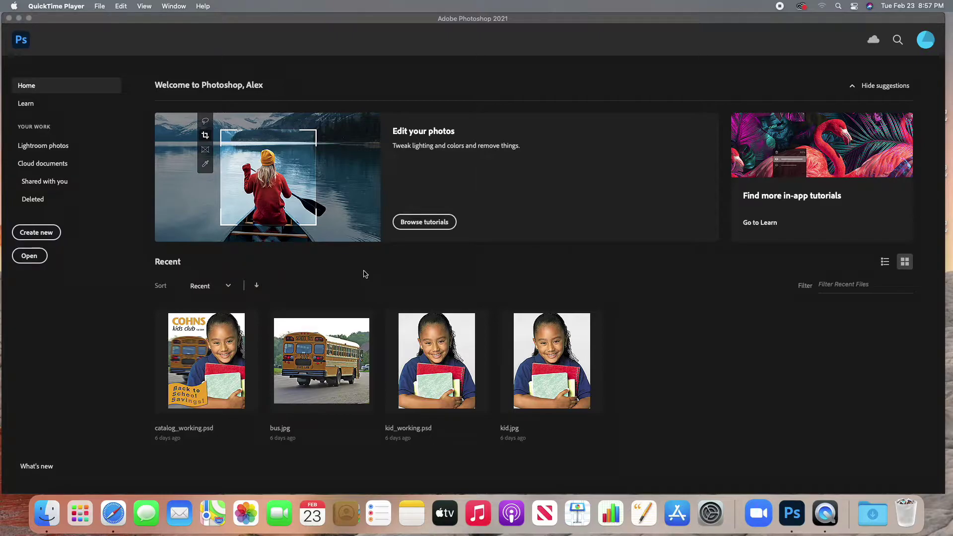
# Step: Create an 8.5 x 11 inch Letter print document at 150 pixels/inch in Photoshop and show its layers
pyautogui.click(98, 4)
pyautogui.click(433, 67)
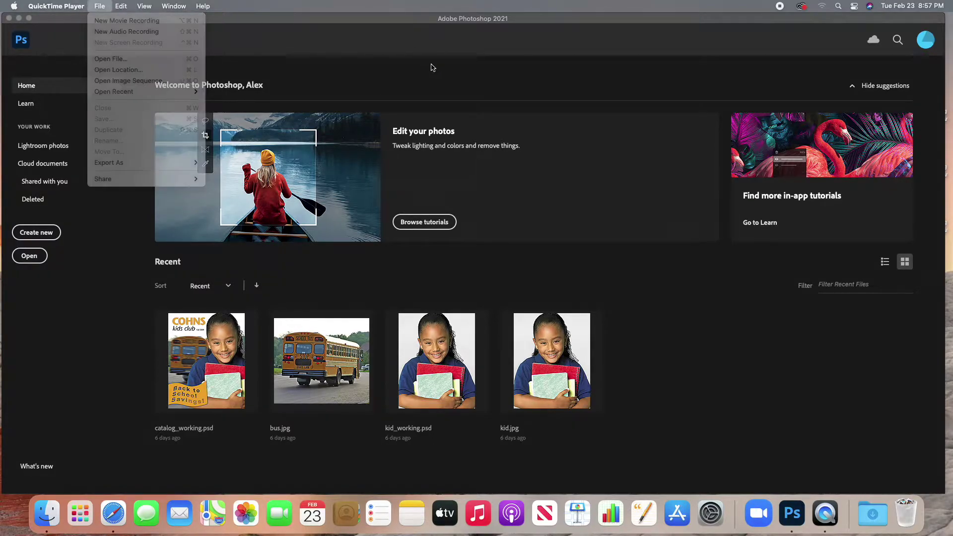
pyautogui.click(450, 77)
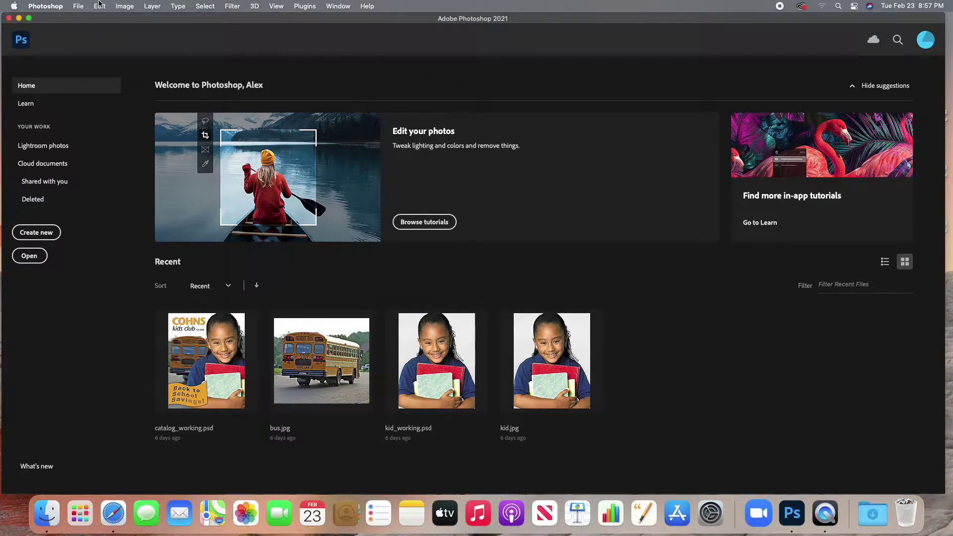
pyautogui.click(78, 6)
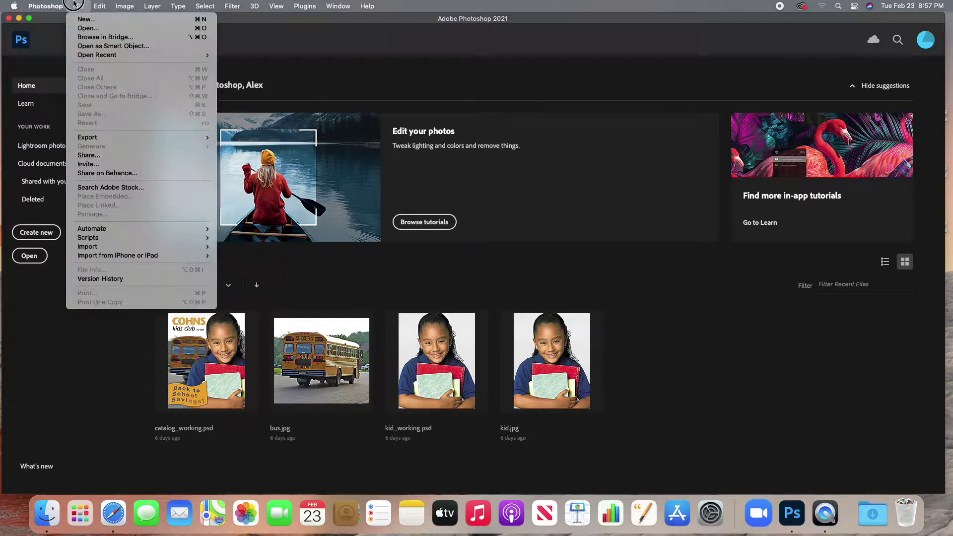
pyautogui.click(75, 22)
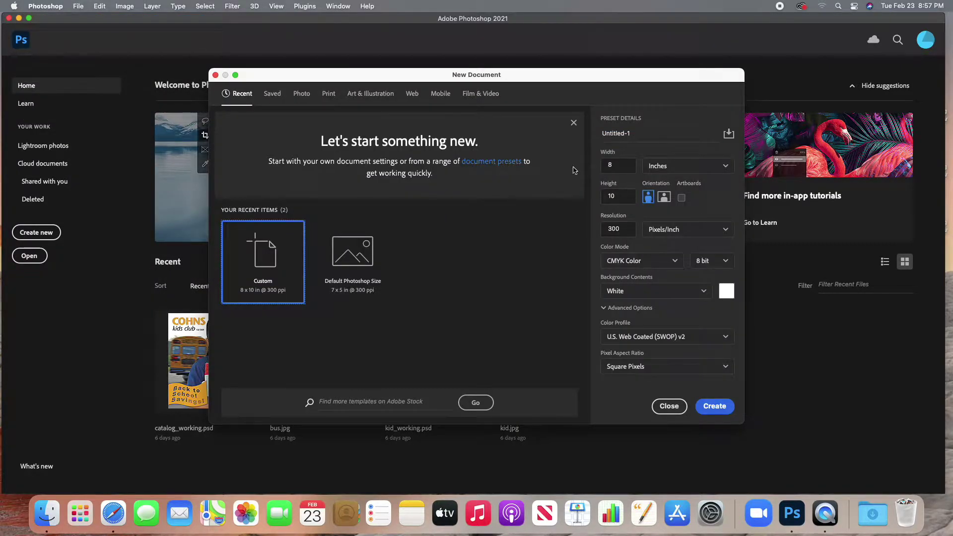
pyautogui.click(333, 95)
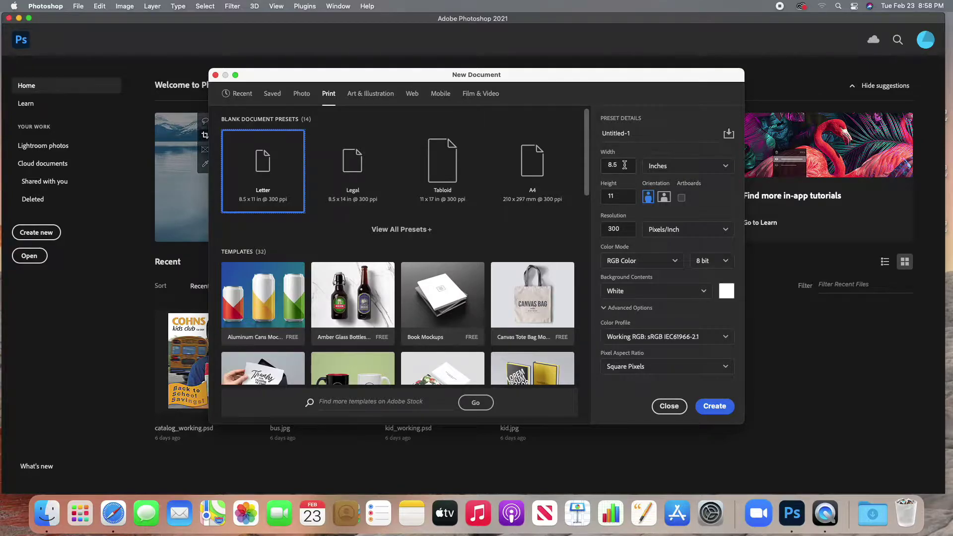
pyautogui.doubleClick(619, 201)
pyautogui.click(620, 200)
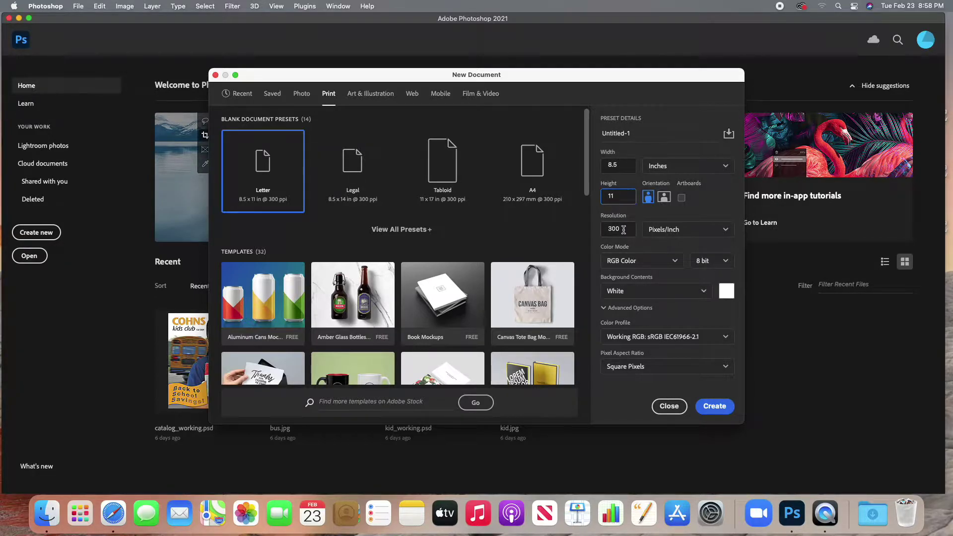
pyautogui.press('Tab')
pyautogui.write('150')
pyautogui.click(715, 407)
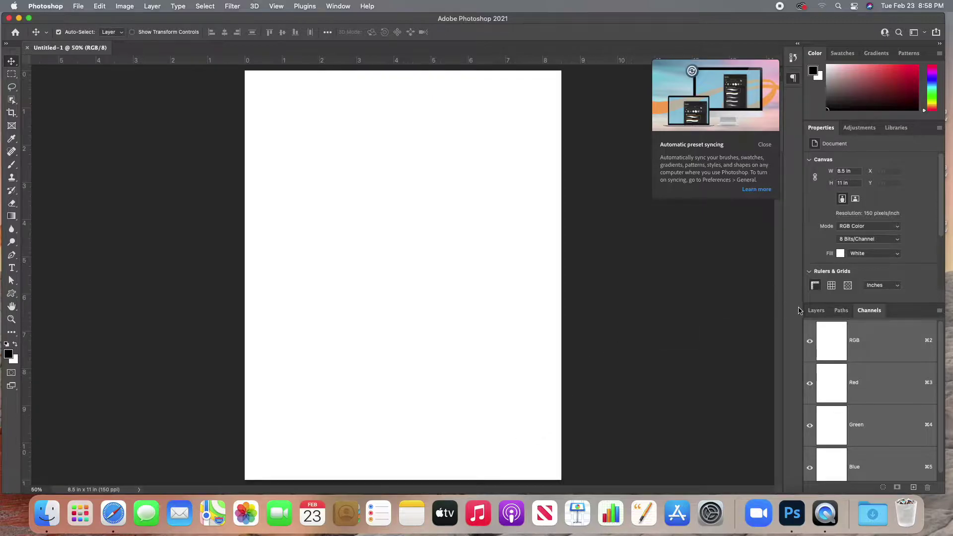
pyautogui.click(816, 311)
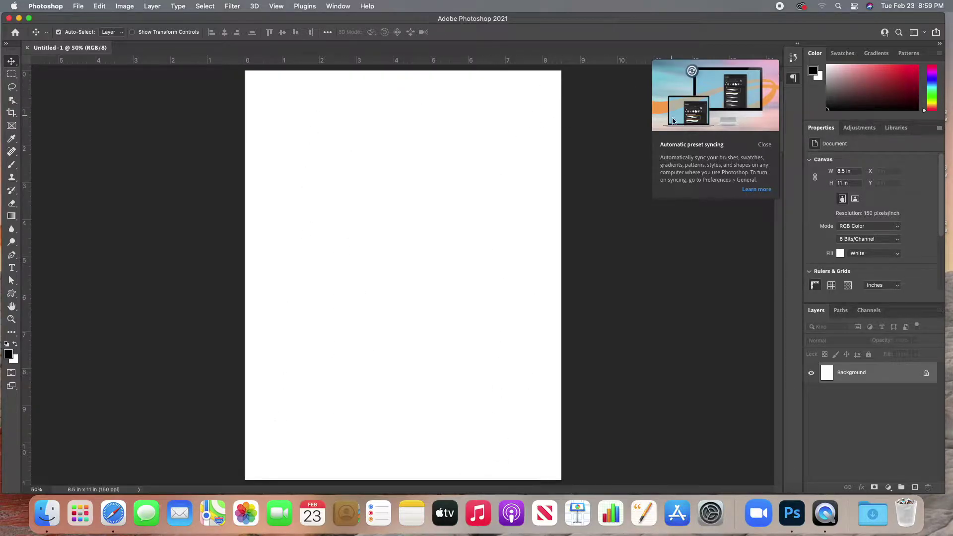
pyautogui.click(758, 144)
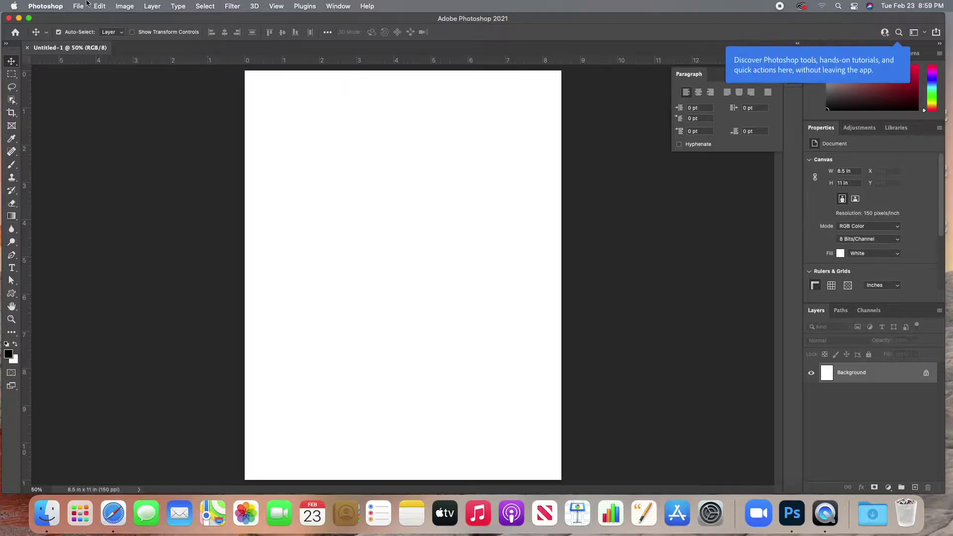
# Step: Start saving the document on the computer, with the Desktop's Independent Movie Poster folder as the destination
pyautogui.click(78, 6)
pyautogui.click(92, 115)
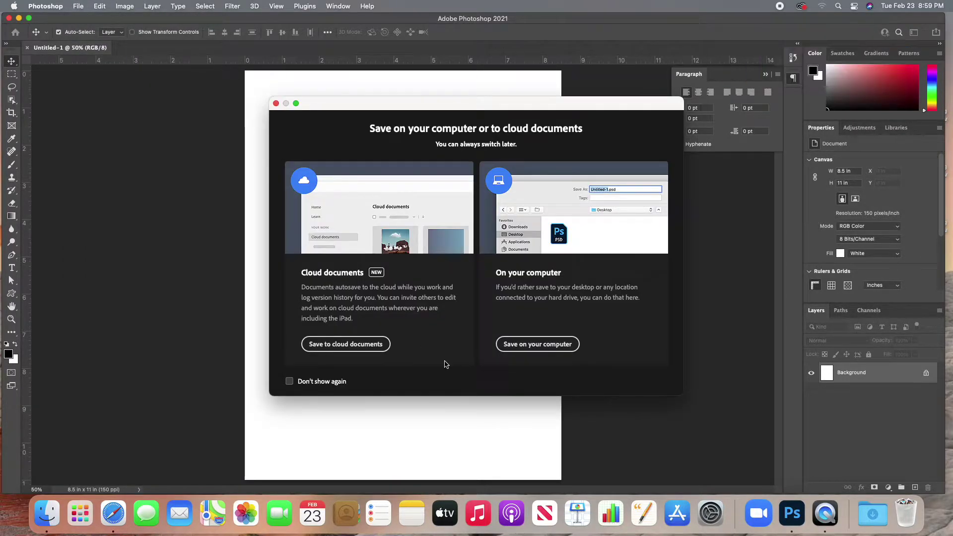
pyautogui.click(549, 350)
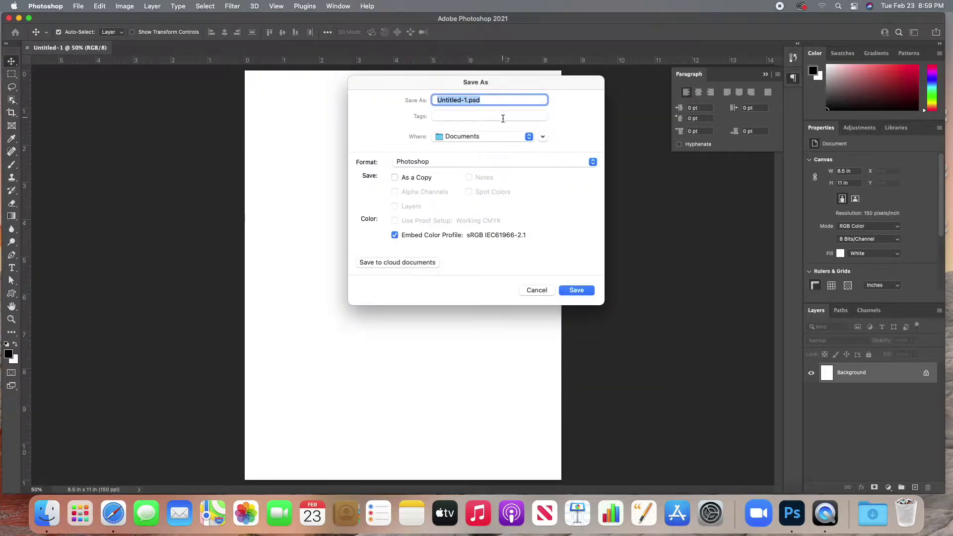
pyautogui.click(542, 136)
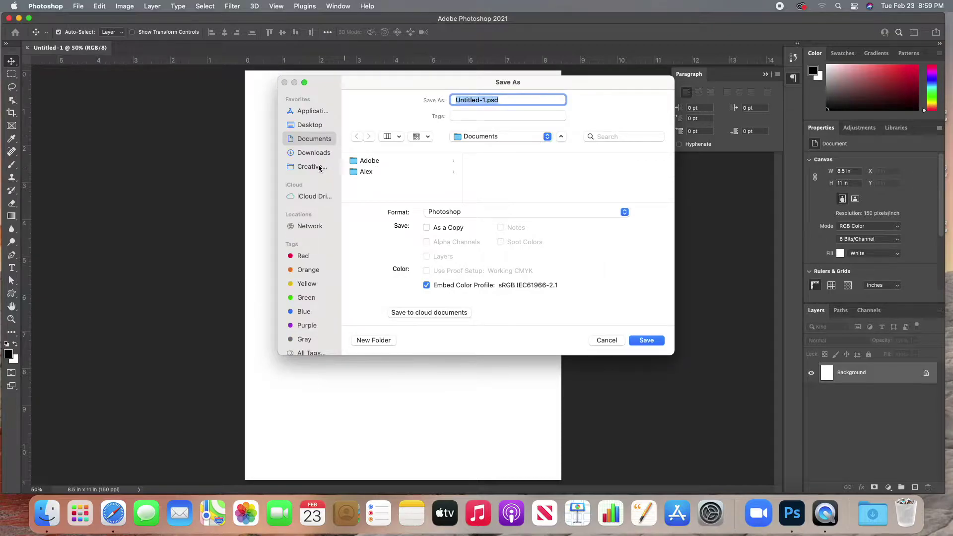
pyautogui.click(312, 126)
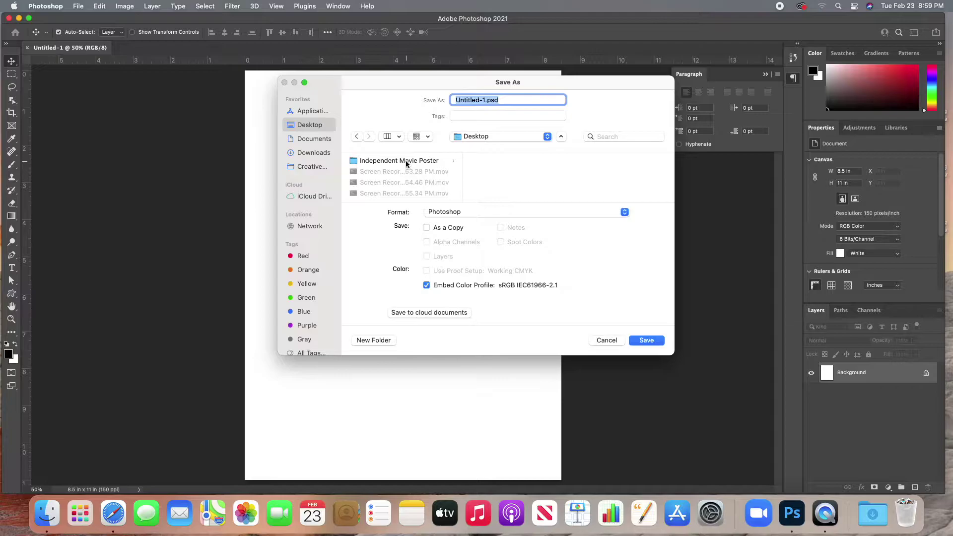
pyautogui.click(406, 162)
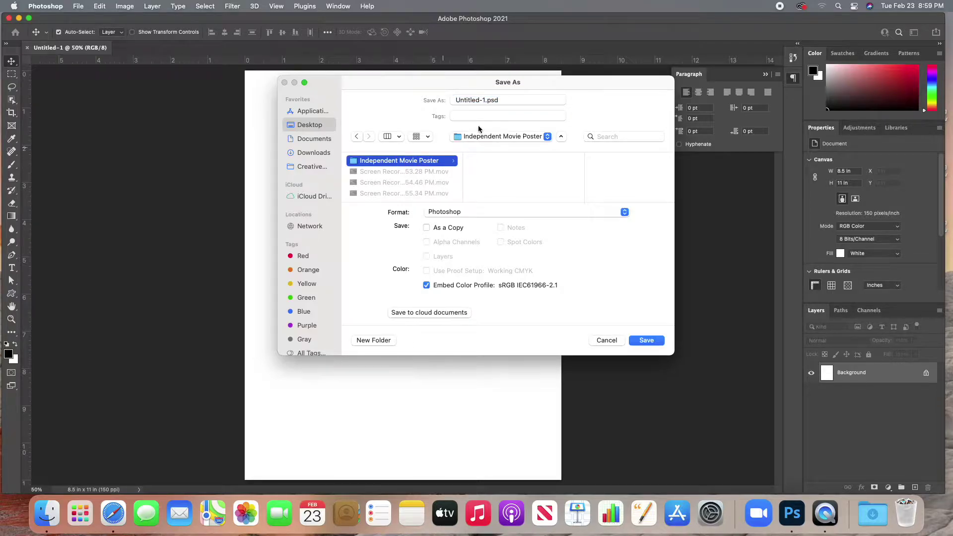
# Step: Name the file Independent_Movie_Poster and save it as a Photoshop document
pyautogui.click(475, 101)
pyautogui.doubleClick(474, 100)
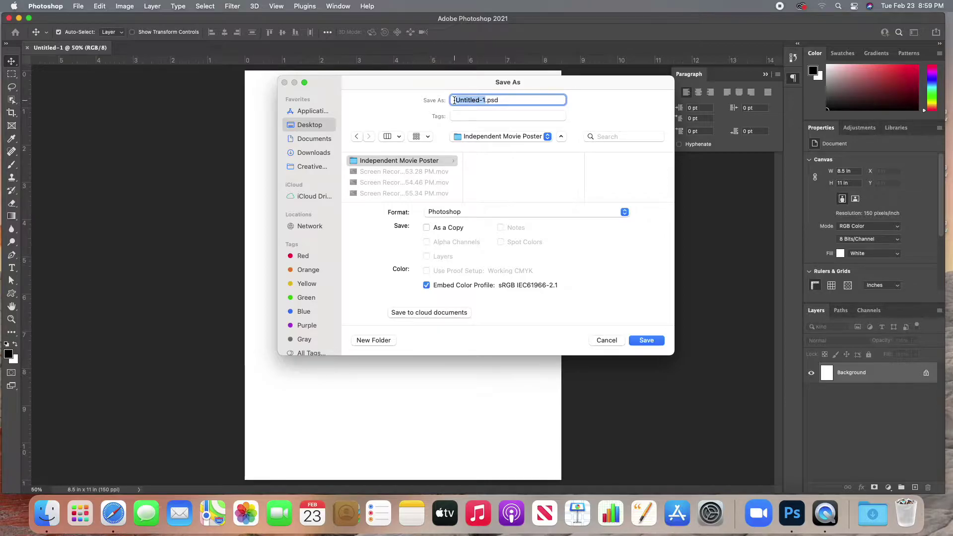
pyautogui.write('Ind')
pyautogui.write('ependent')
pyautogui.write('_Movie_P')
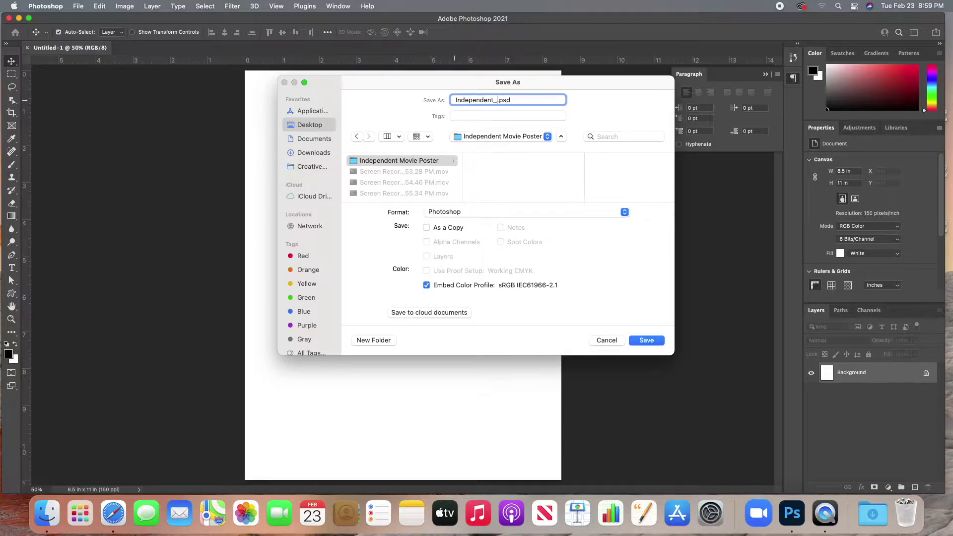
pyautogui.write('oster')
pyautogui.click(650, 343)
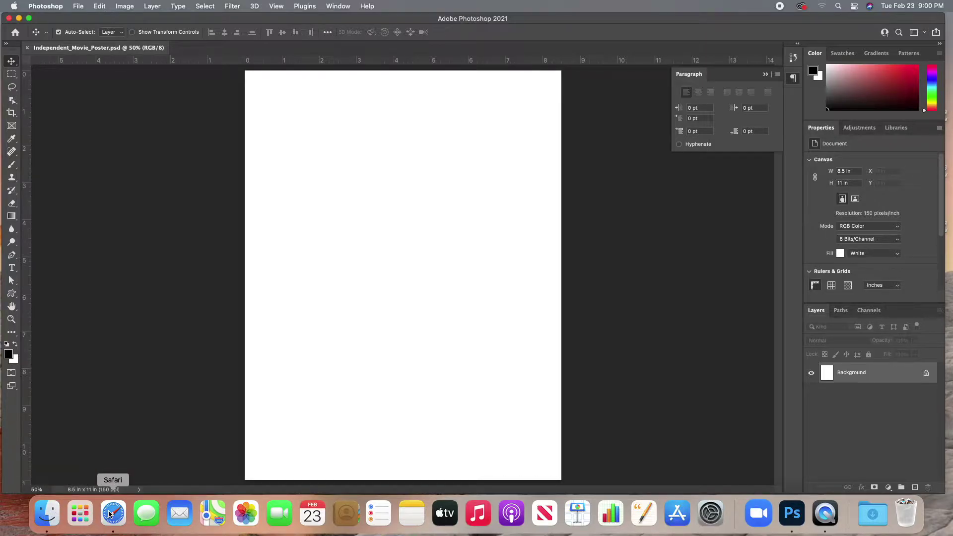
# Step: Switch to Safari, search Google Images for "city at night" and limit the results to large images
pyautogui.click(110, 514)
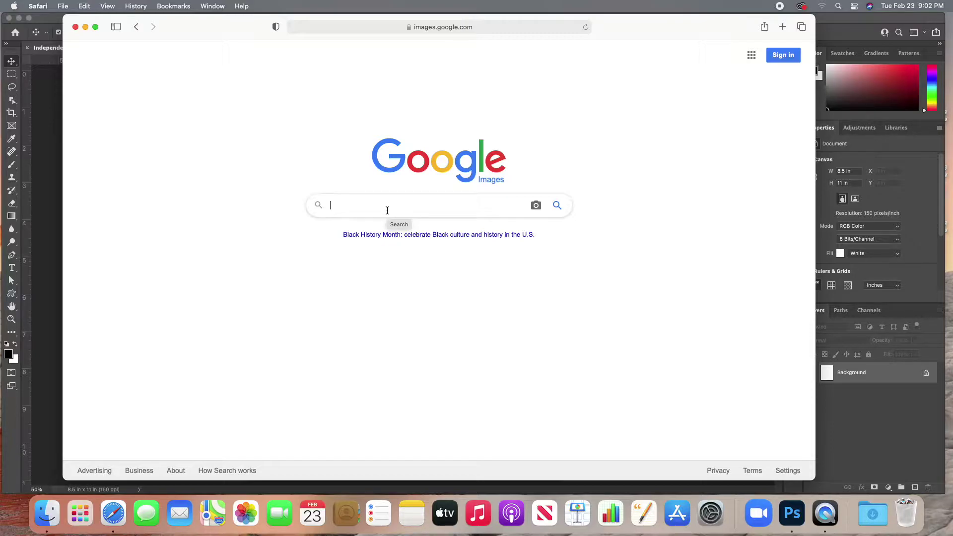
pyautogui.write('city')
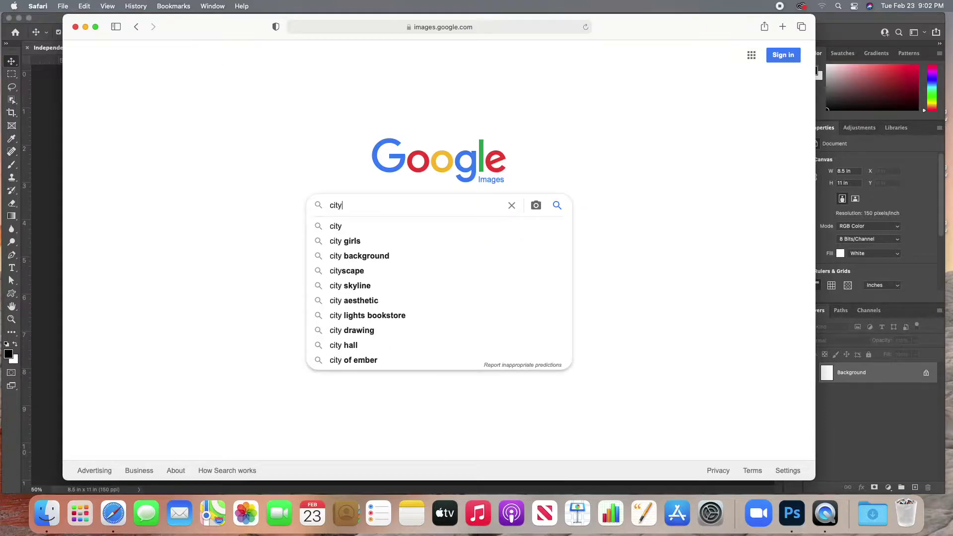
pyautogui.write(' at night')
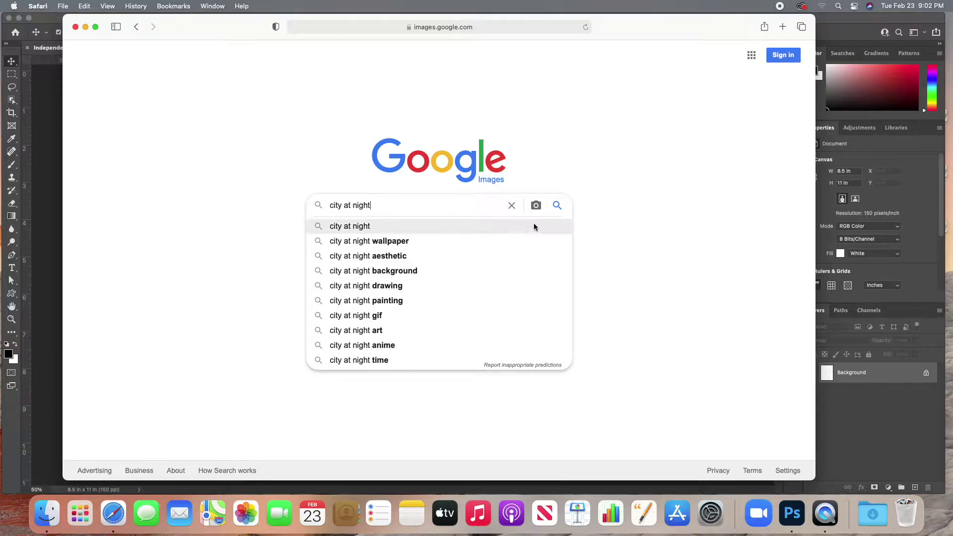
pyautogui.click(561, 206)
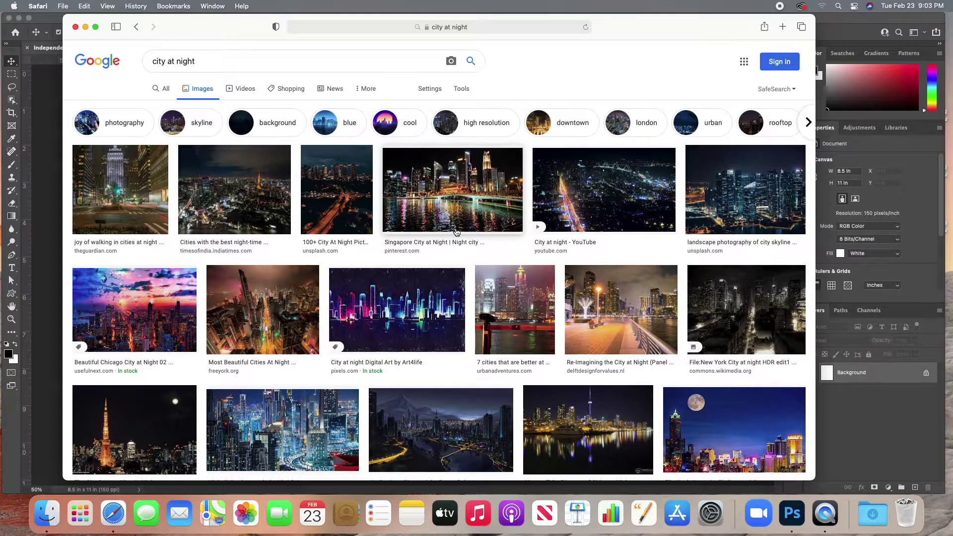
pyautogui.click(463, 91)
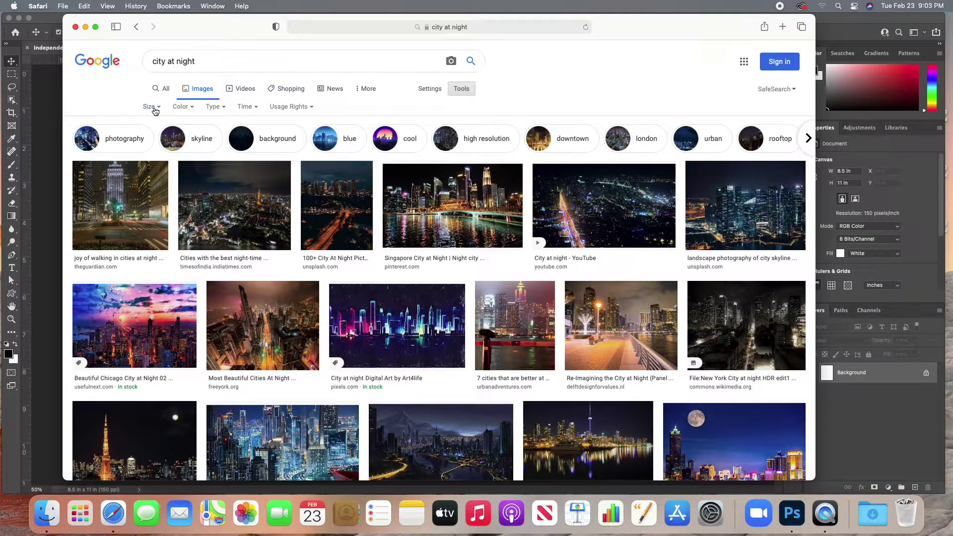
pyautogui.click(156, 110)
pyautogui.click(157, 142)
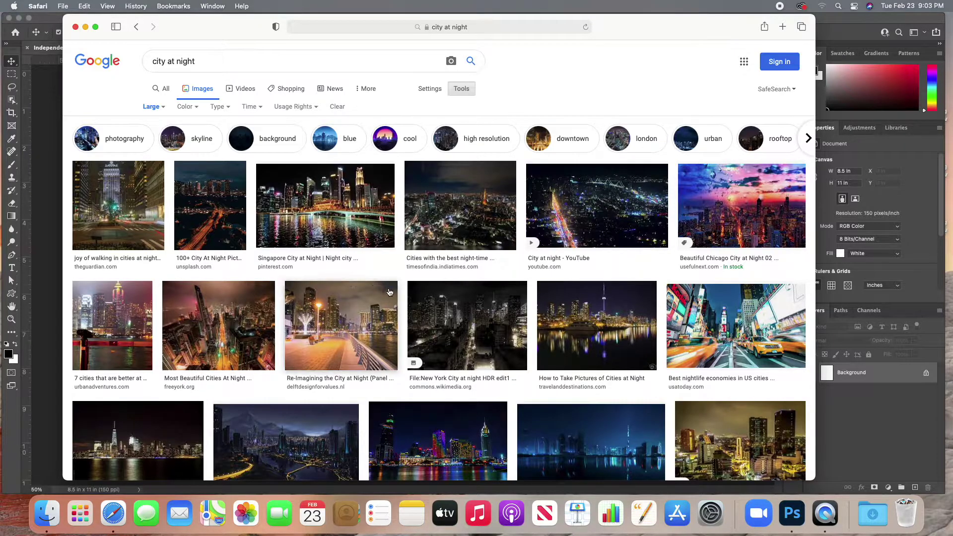
# Step: Open the preview of the Wikimedia Commons image of New York City at night HDR edit1
pyautogui.scroll(-1, 390, 293)
pyautogui.scroll(-1, 390, 292)
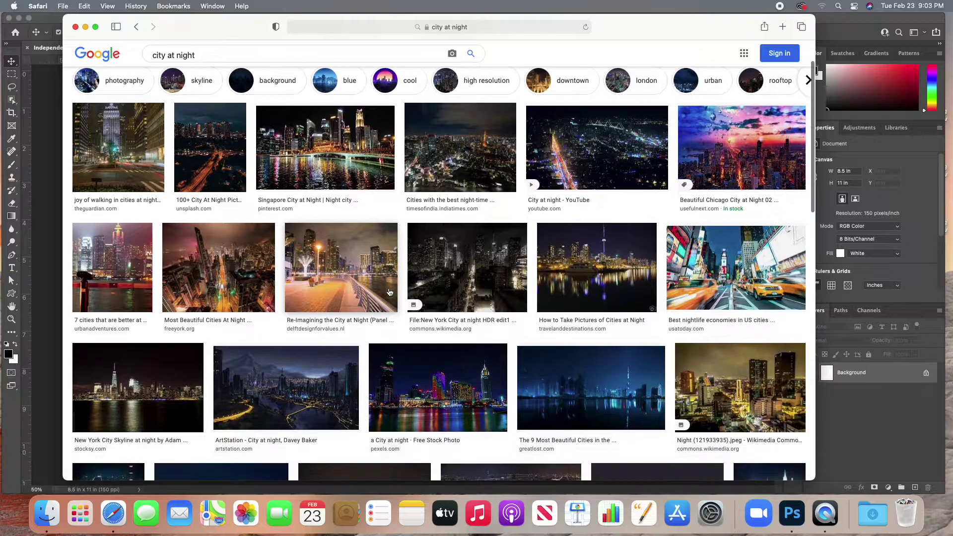
pyautogui.click(470, 272)
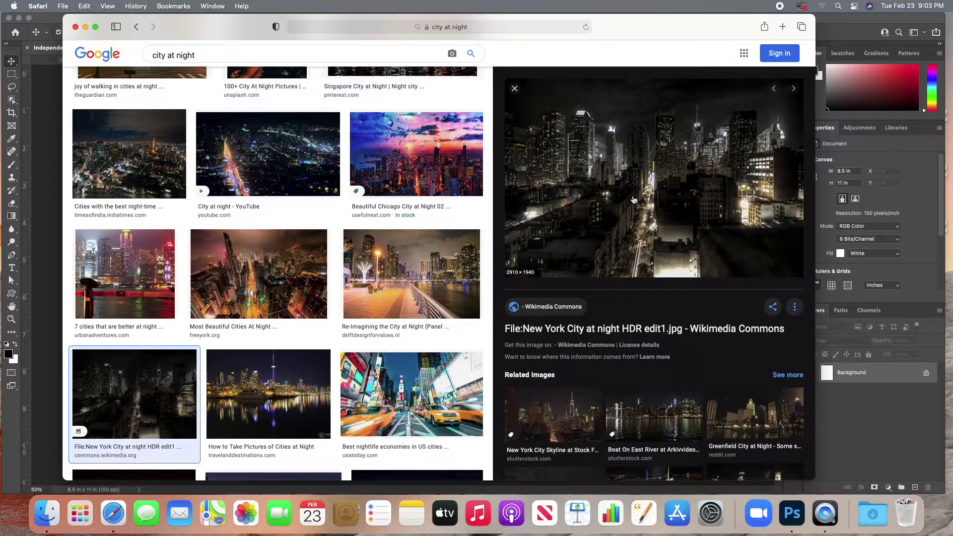
pyautogui.scroll(-1, 634, 200)
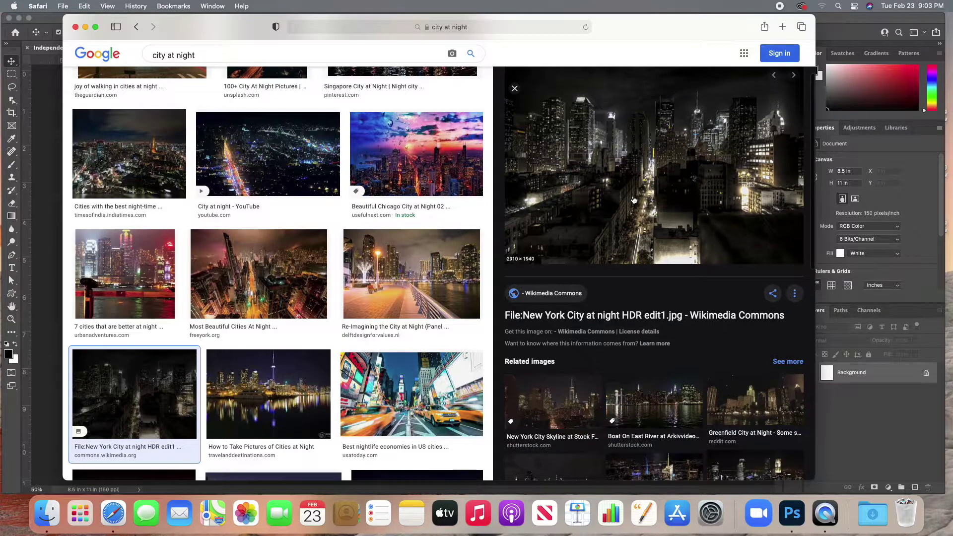
# Step: Save the previewed New York City image into the Desktop's Independent Movie Poster folder and close its preview
pyautogui.rightClick(633, 199)
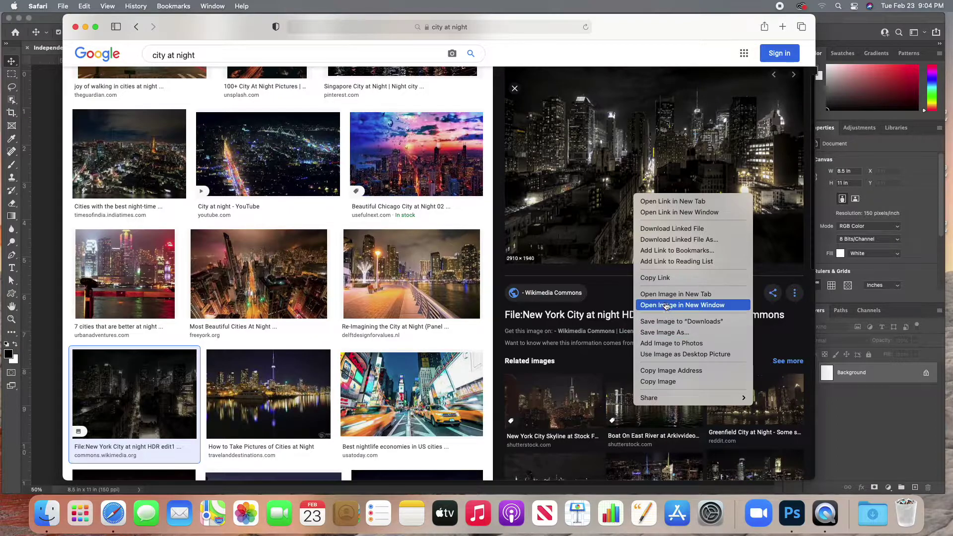
pyautogui.click(670, 332)
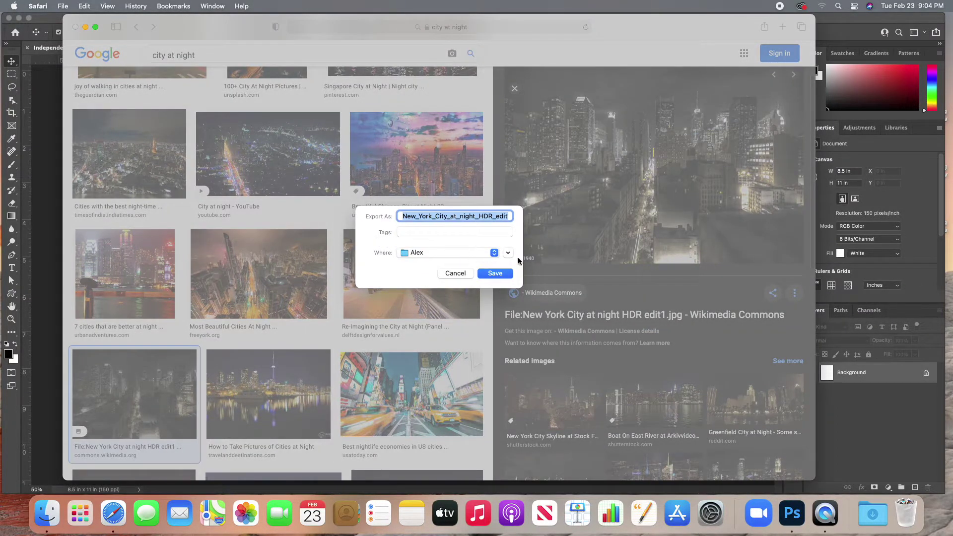
pyautogui.click(511, 254)
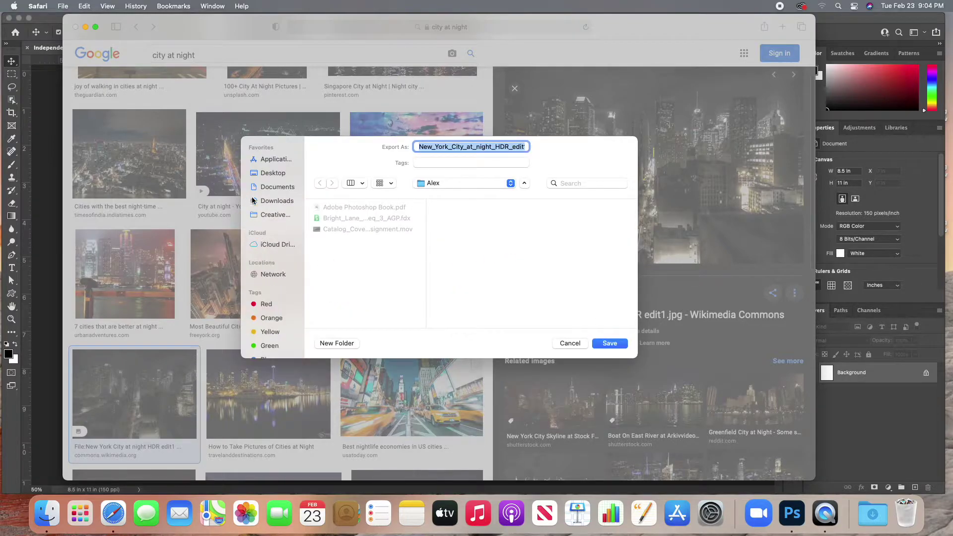
pyautogui.click(286, 200)
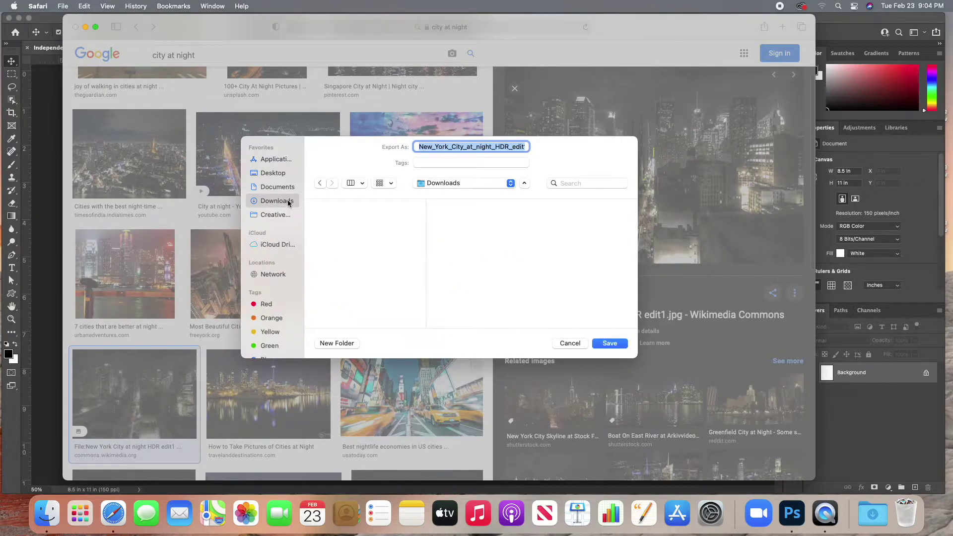
pyautogui.click(278, 172)
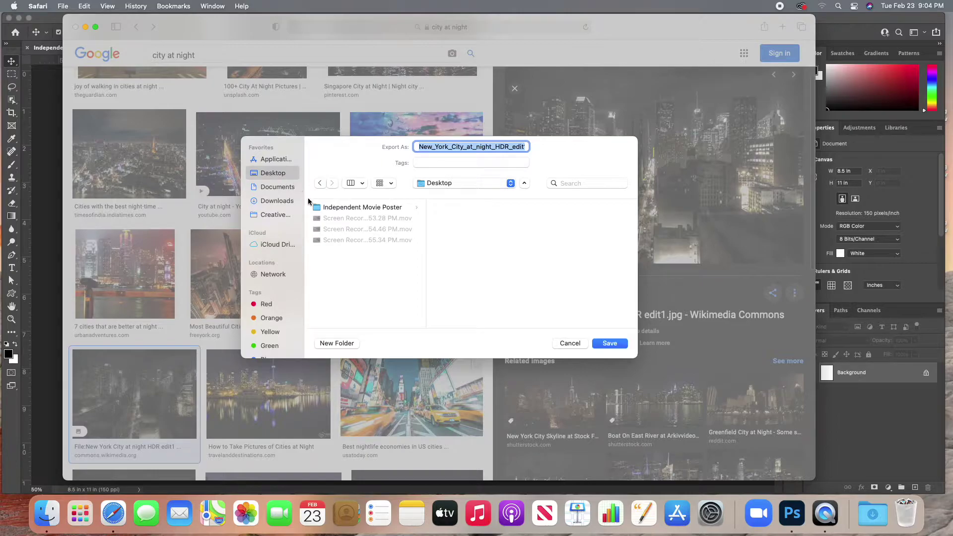
pyautogui.click(351, 208)
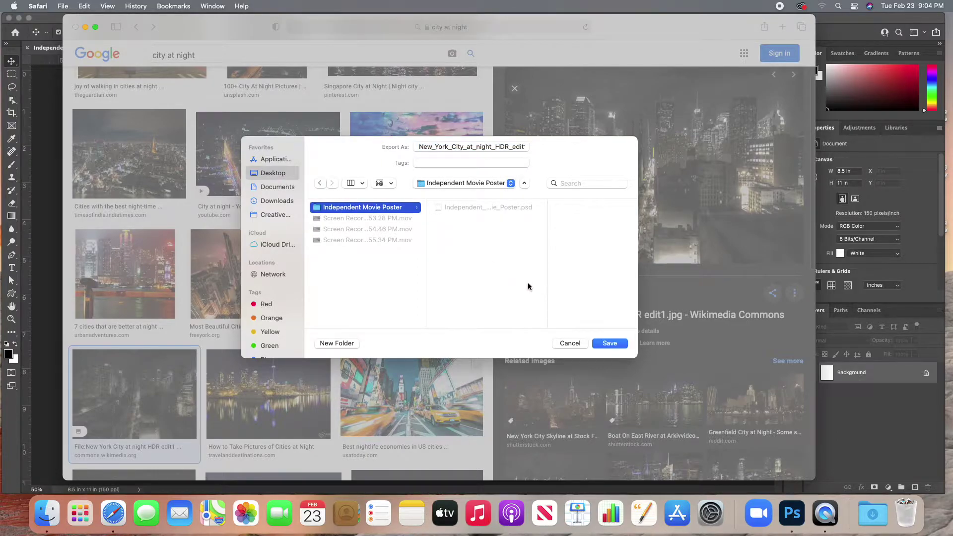
pyautogui.click(603, 343)
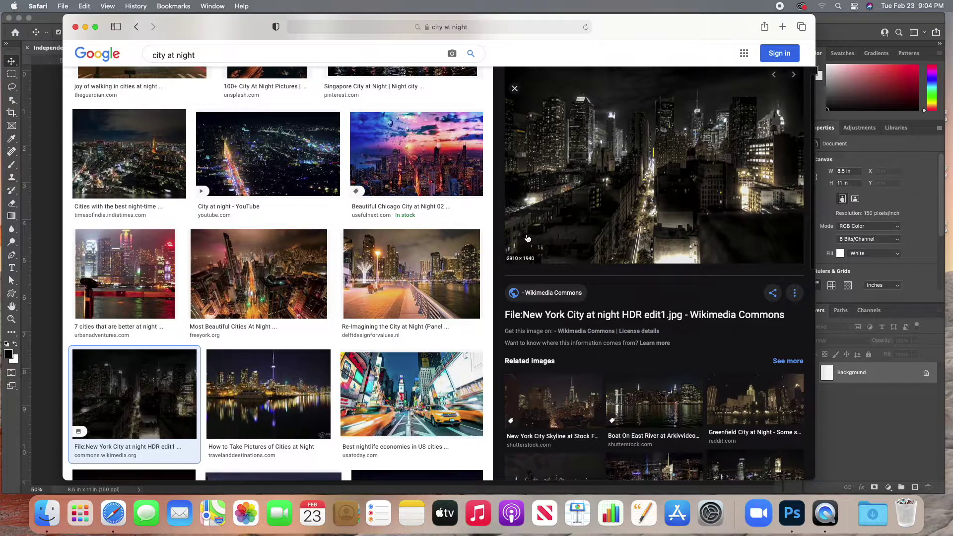
pyautogui.click(513, 89)
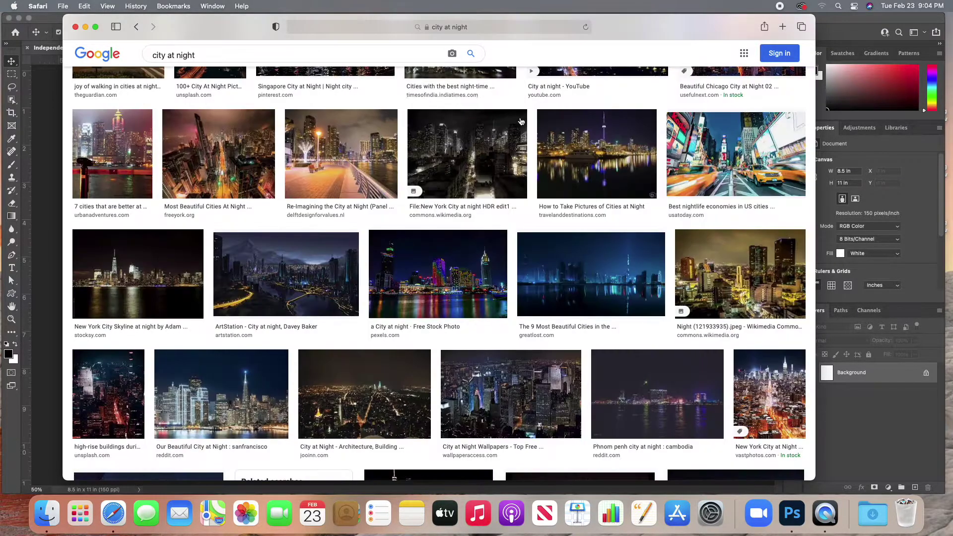
pyautogui.scroll(3, 540, 163)
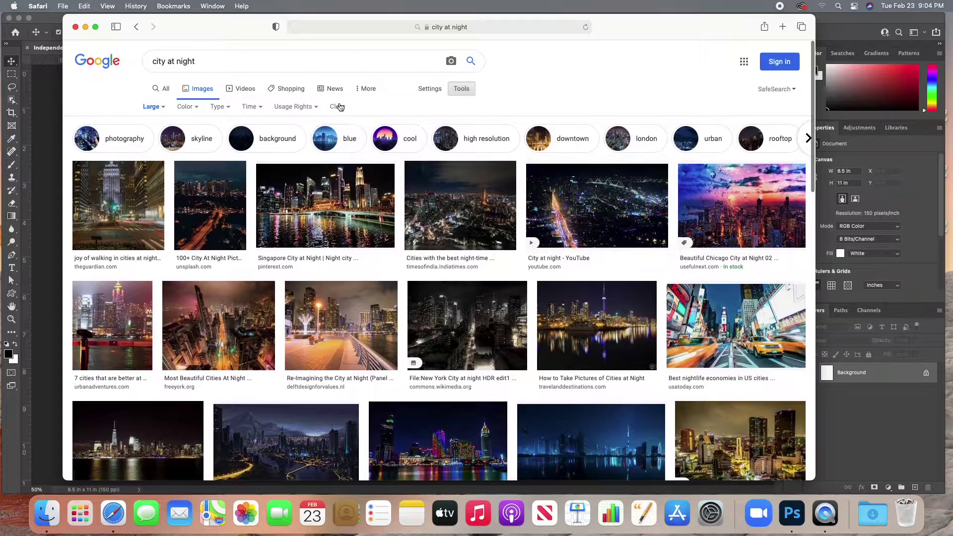
# Step: Replace the "city at night" image search with a Google Images search for "Batman"
pyautogui.moveTo(195, 61); pyautogui.dragTo(151, 60)
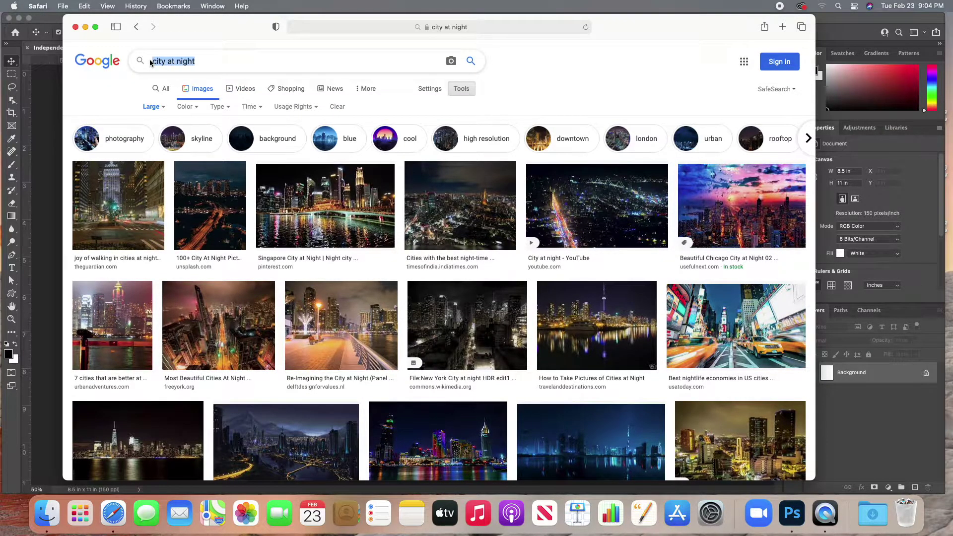
pyautogui.write('B')
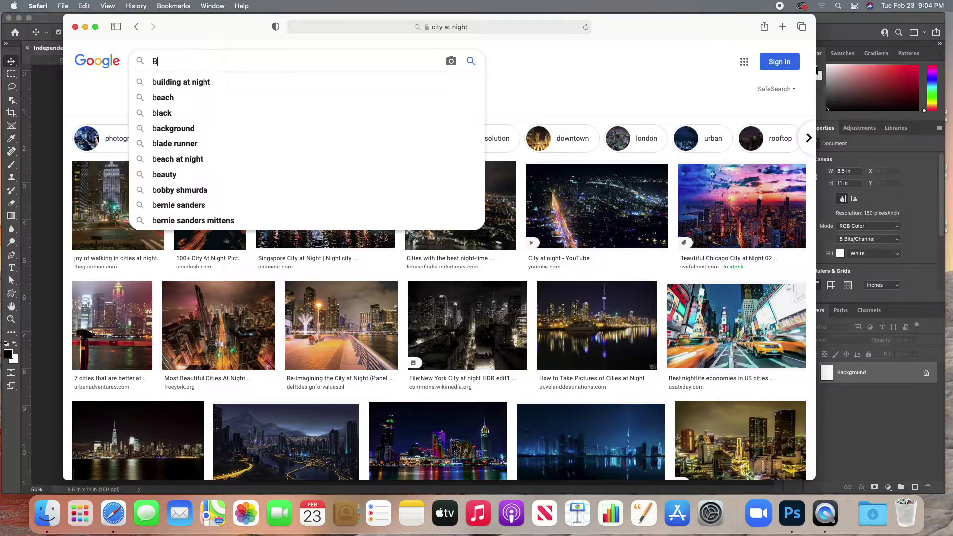
pyautogui.write('atman')
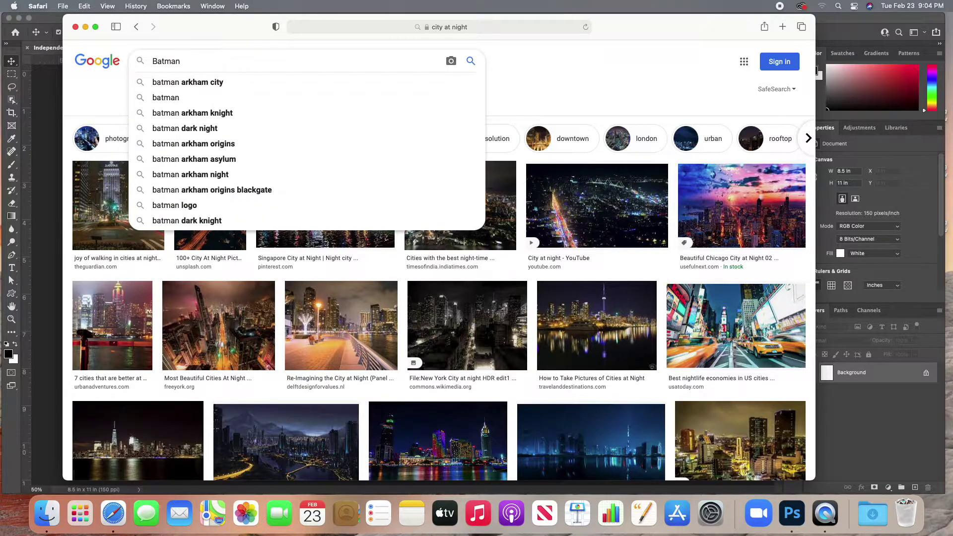
pyautogui.press('Return')
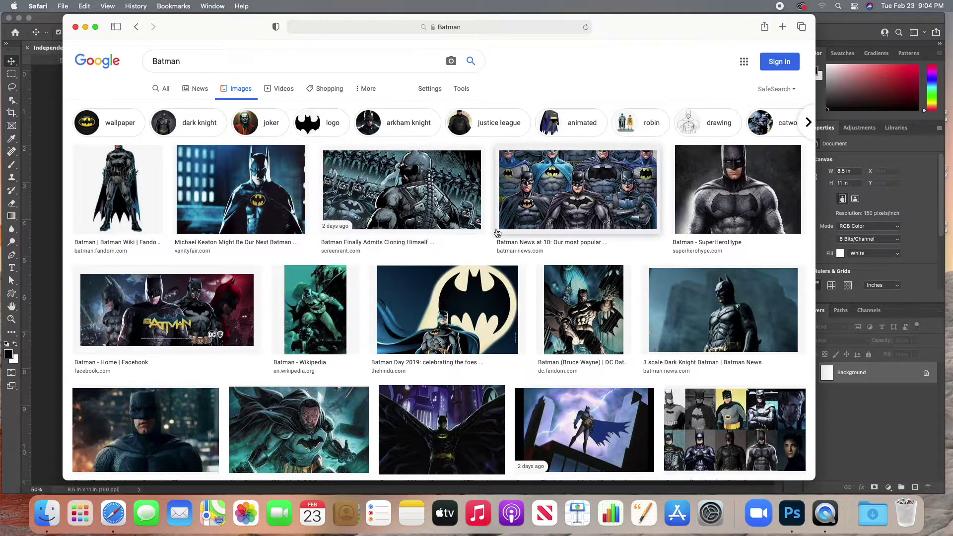
# Step: Look through the Batman image results for a full-figure Batman picture suitable for the poster
pyautogui.scroll(-1, 393, 237)
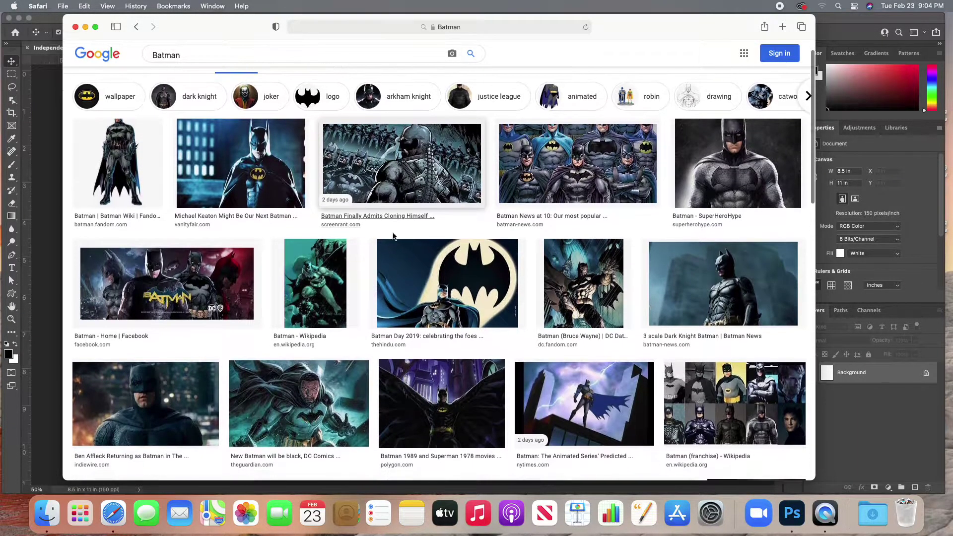
pyautogui.scroll(-1, 393, 237)
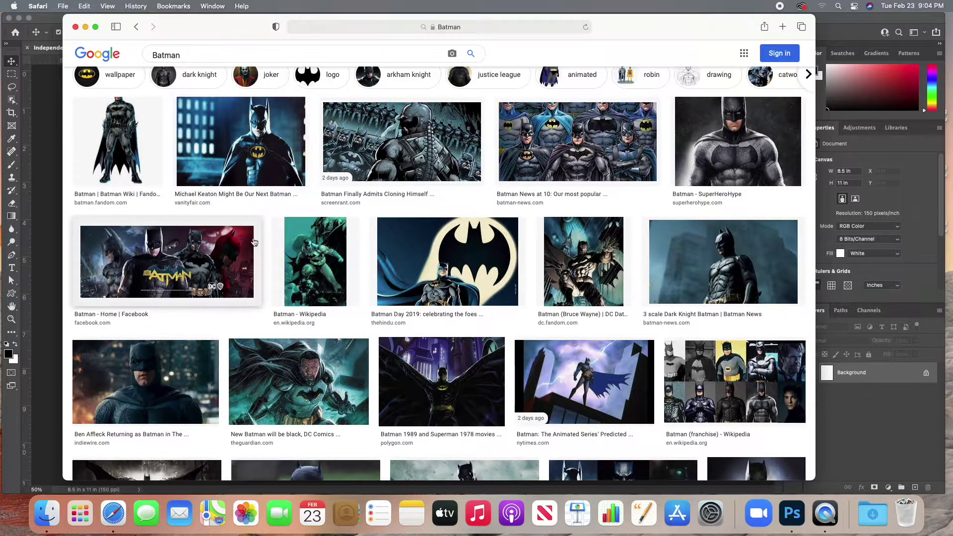
pyautogui.scroll(-1, 317, 259)
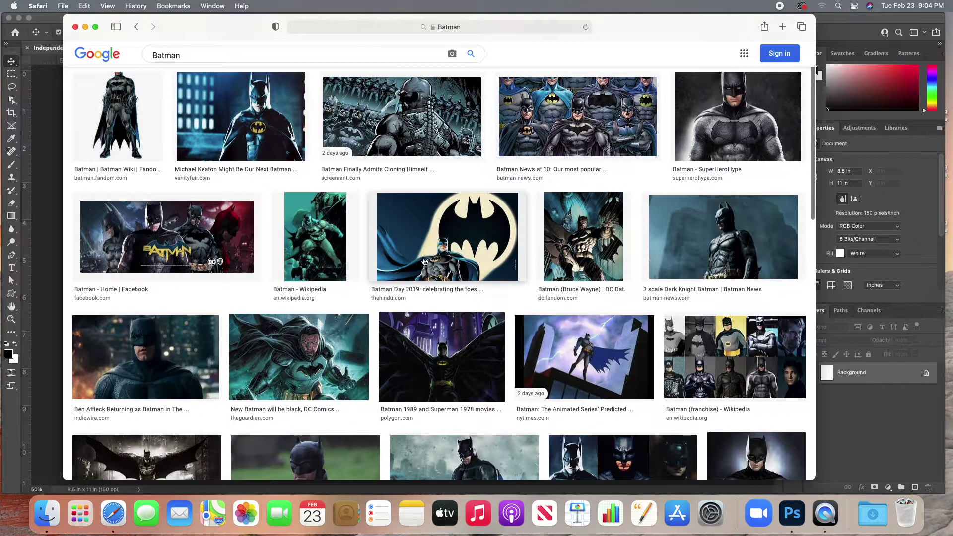
pyautogui.scroll(-6, 405, 276)
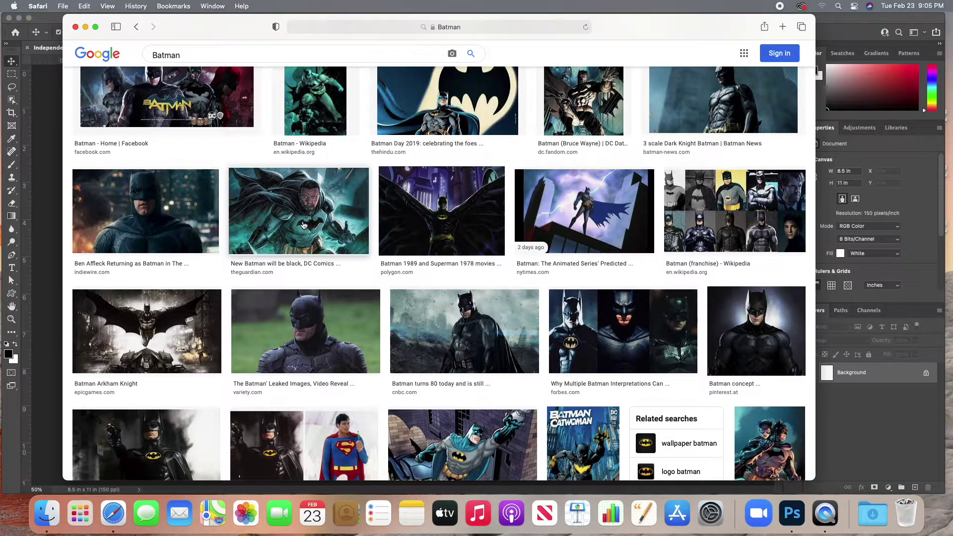
pyautogui.scroll(-2, 306, 248)
pyautogui.scroll(-5, 307, 250)
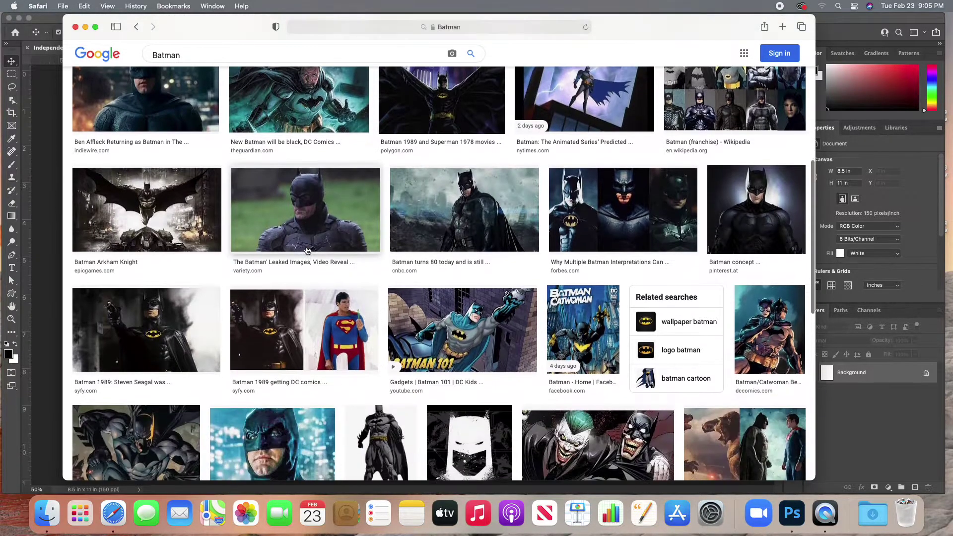
pyautogui.scroll(-5, 308, 250)
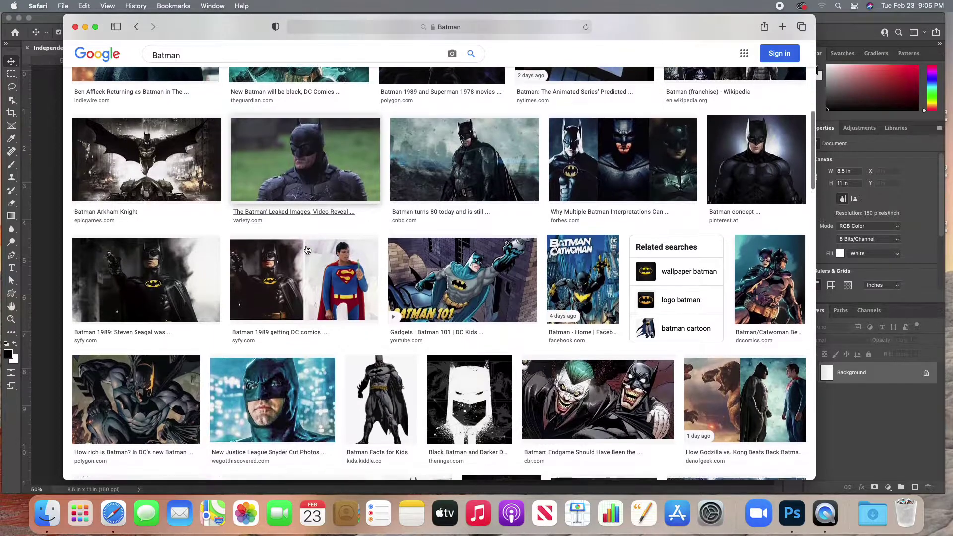
pyautogui.scroll(-5, 306, 249)
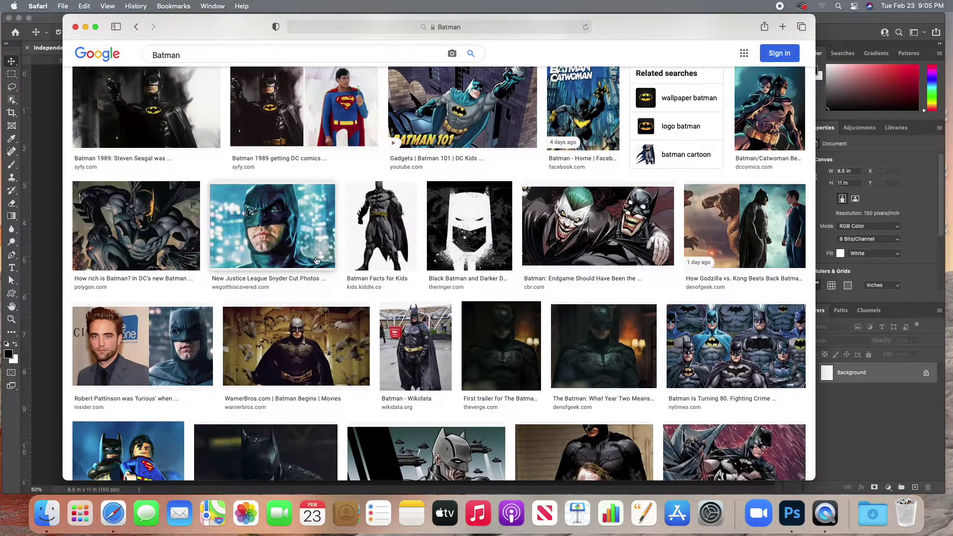
pyautogui.scroll(-2, 380, 302)
pyautogui.scroll(-15, 381, 301)
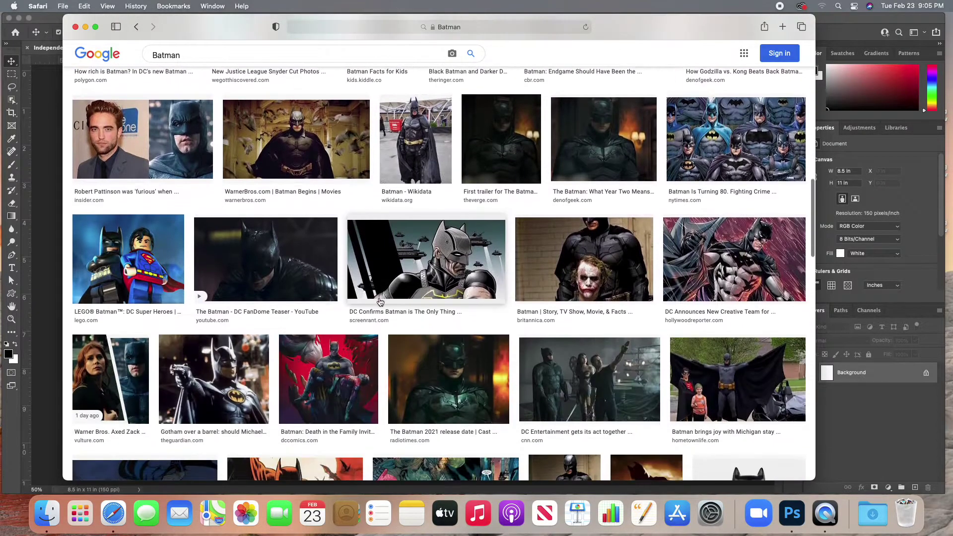
pyautogui.scroll(-10, 379, 303)
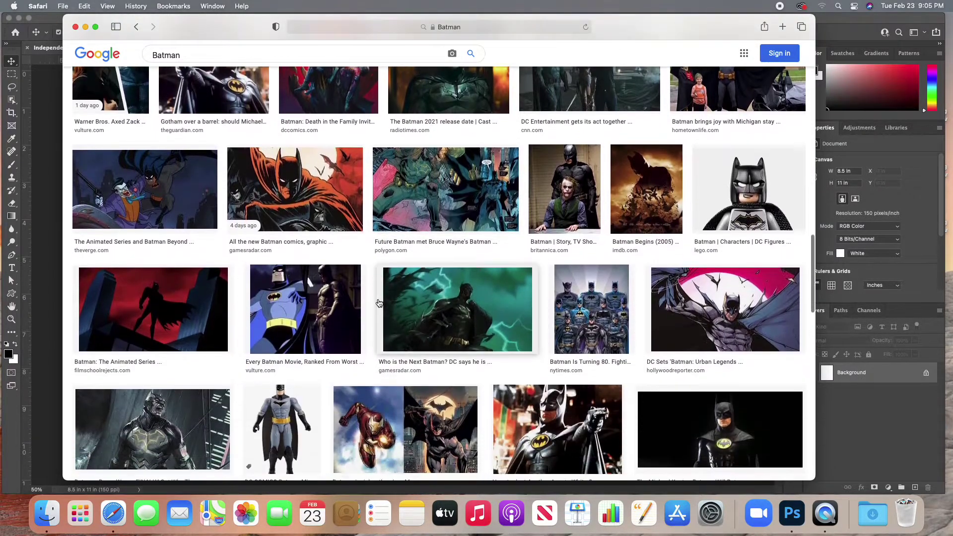
pyautogui.scroll(-5, 379, 303)
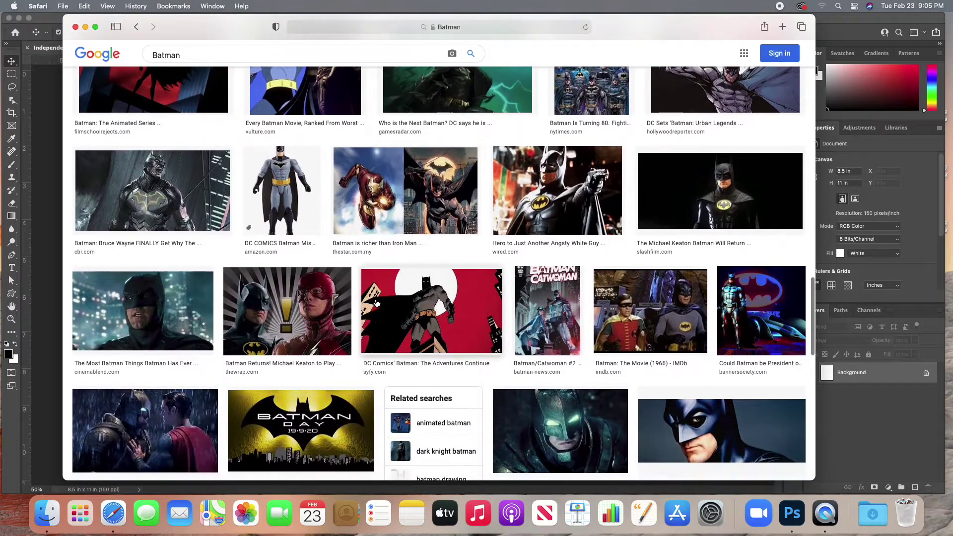
pyautogui.scroll(-10, 429, 314)
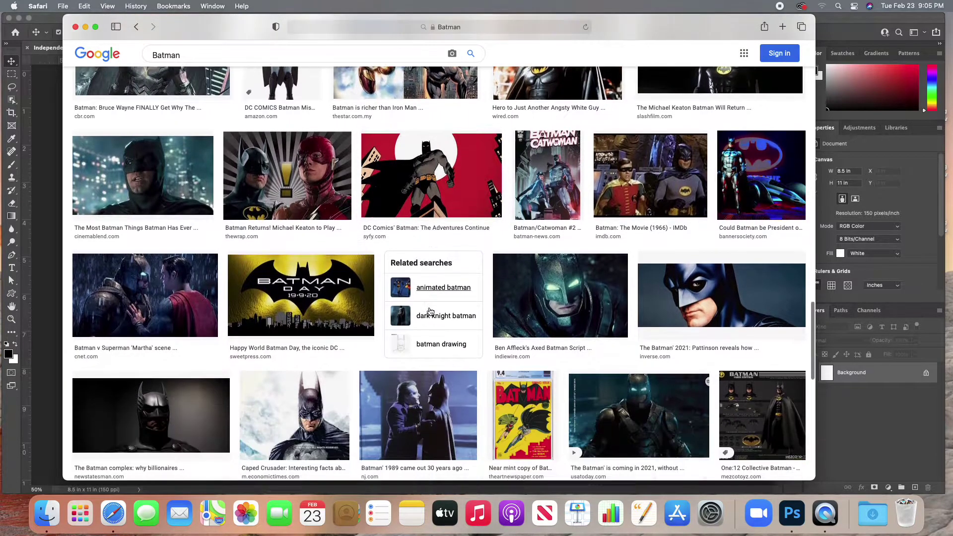
pyautogui.scroll(-5, 430, 311)
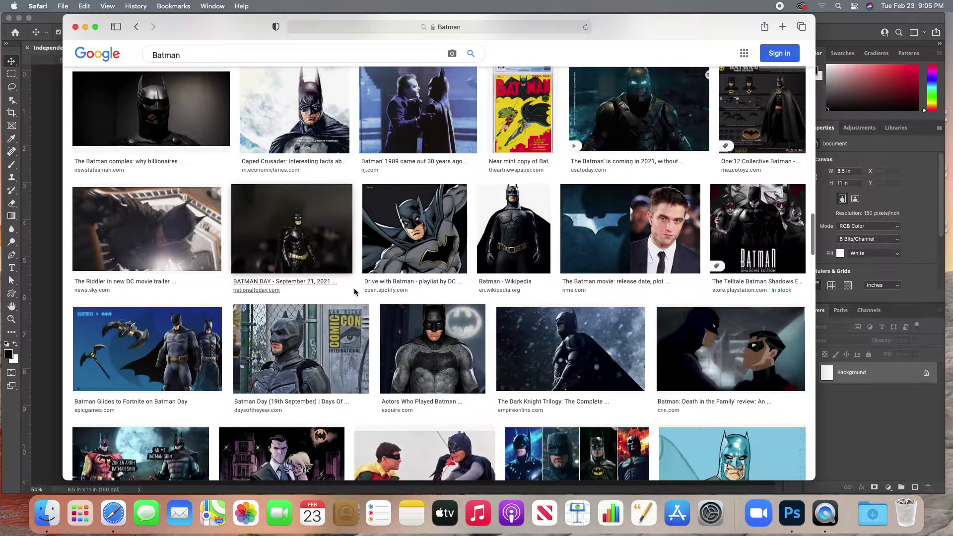
# Step: Preview the Wikipedia Batman image and open the related full-body Batman image from the Pinterest BATBOARD ideas page
pyautogui.click(525, 248)
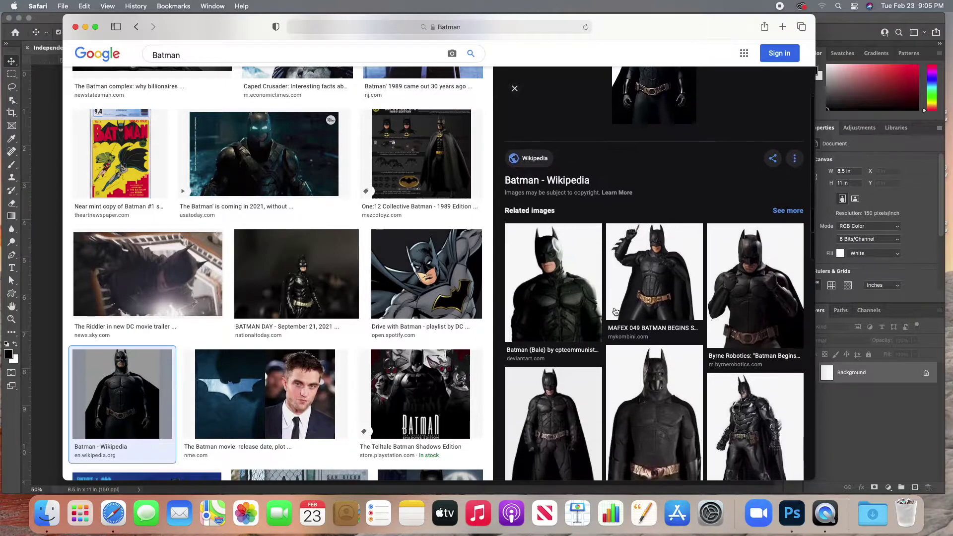
pyautogui.scroll(-4, 637, 305)
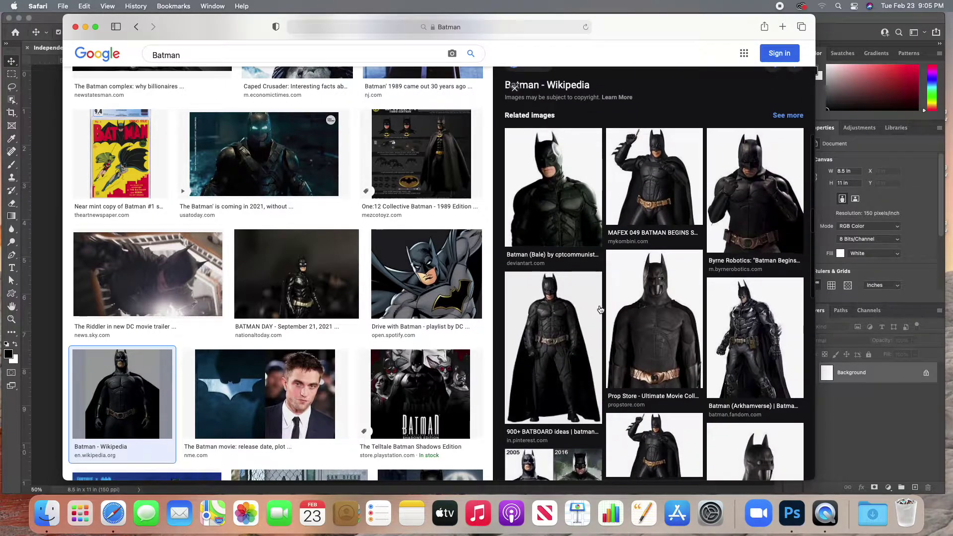
pyautogui.click(543, 304)
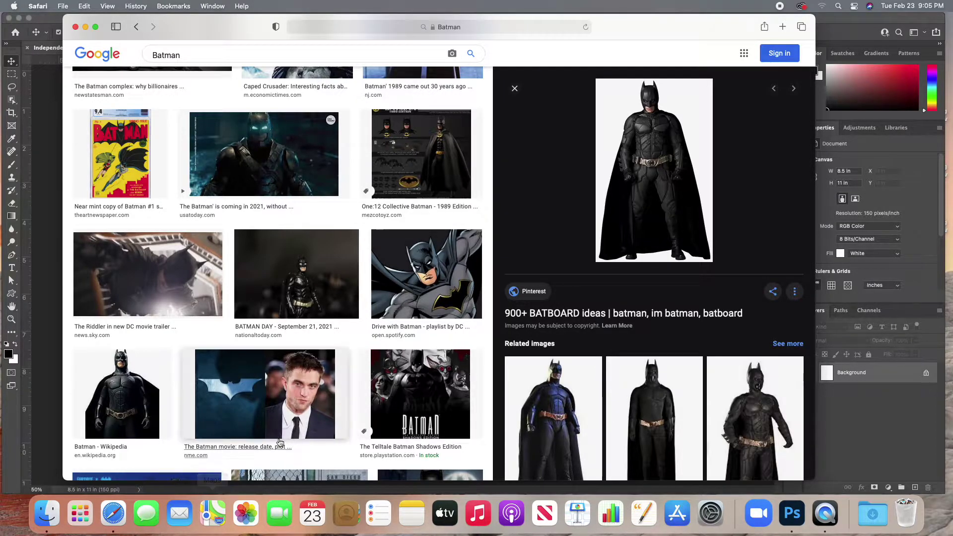
# Step: Switch to Finder, open the Desktop's Independent Movie Poster folder and view New_York_City_at_night_HDR_edit1 in a quick preview, closing it after the check
pyautogui.click(52, 515)
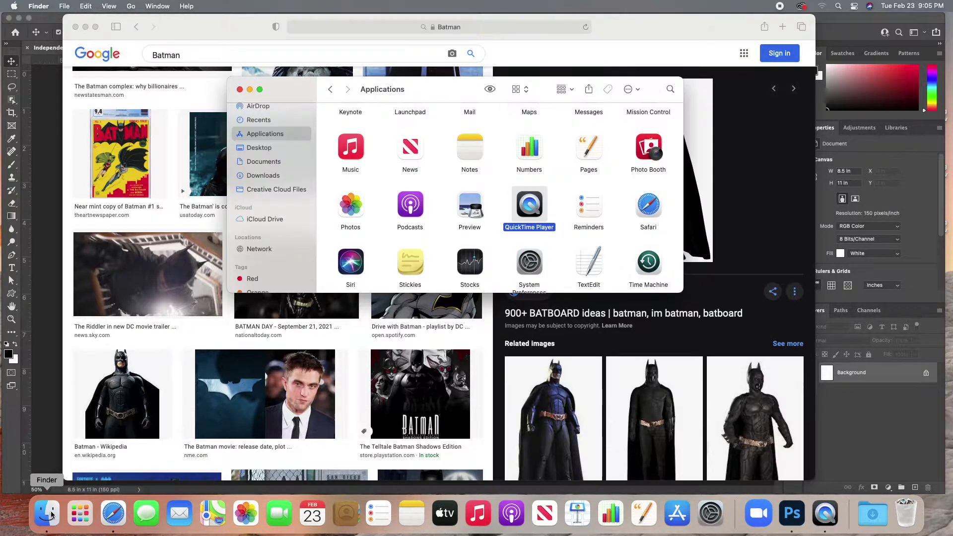
pyautogui.click(271, 147)
pyautogui.doubleClick(349, 156)
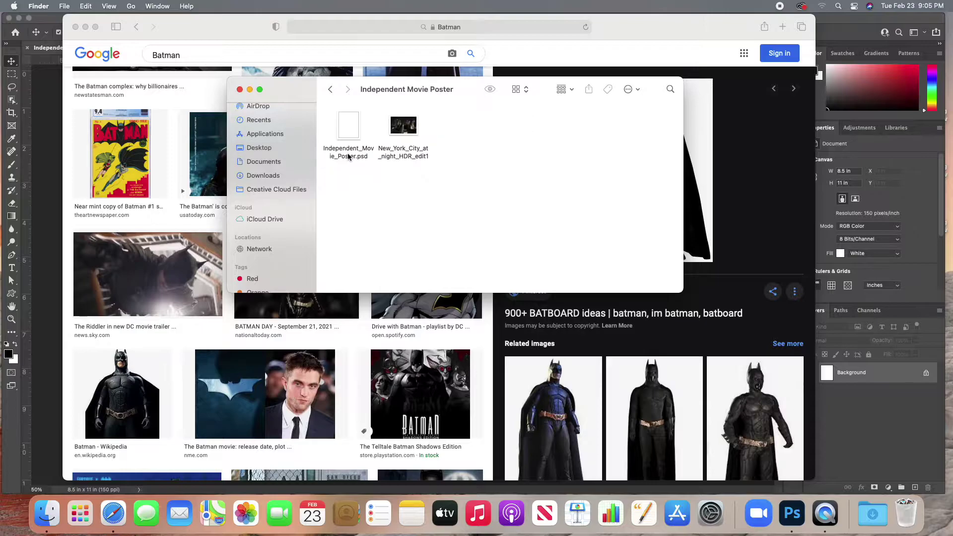
pyautogui.click(350, 127)
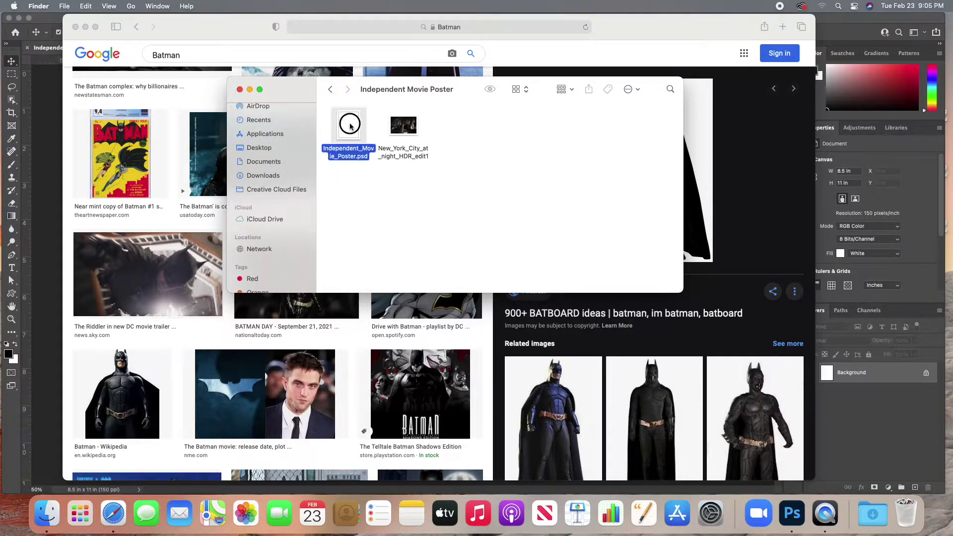
pyautogui.click(400, 128)
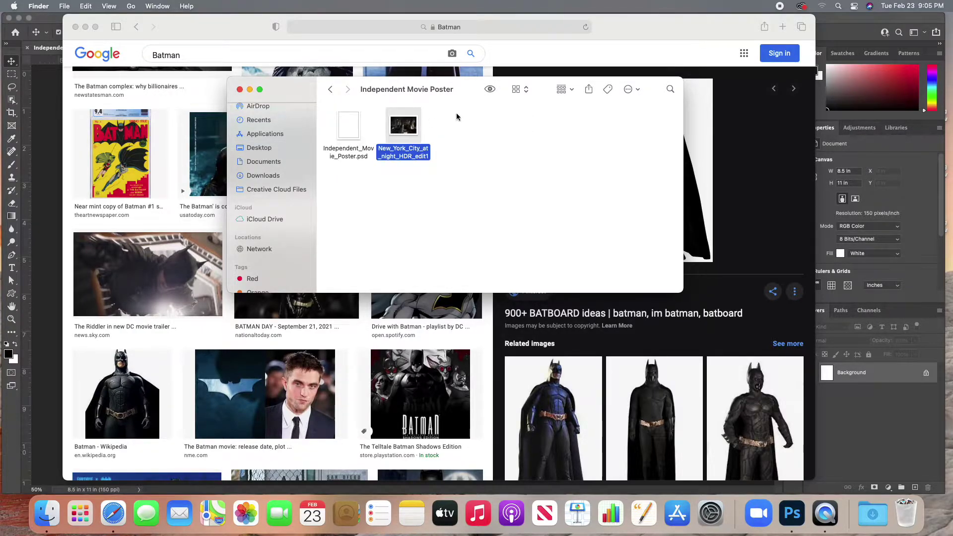
pyautogui.click(490, 88)
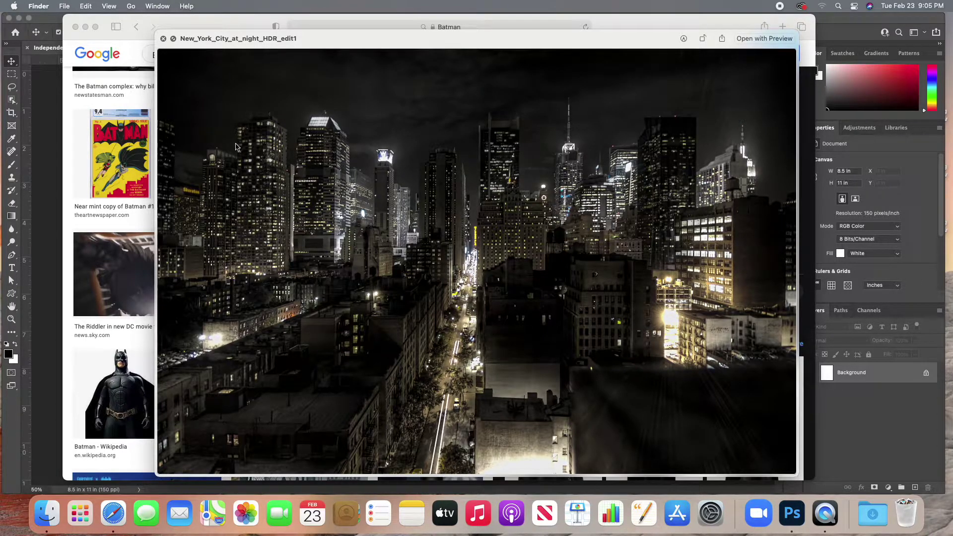
pyautogui.click(164, 39)
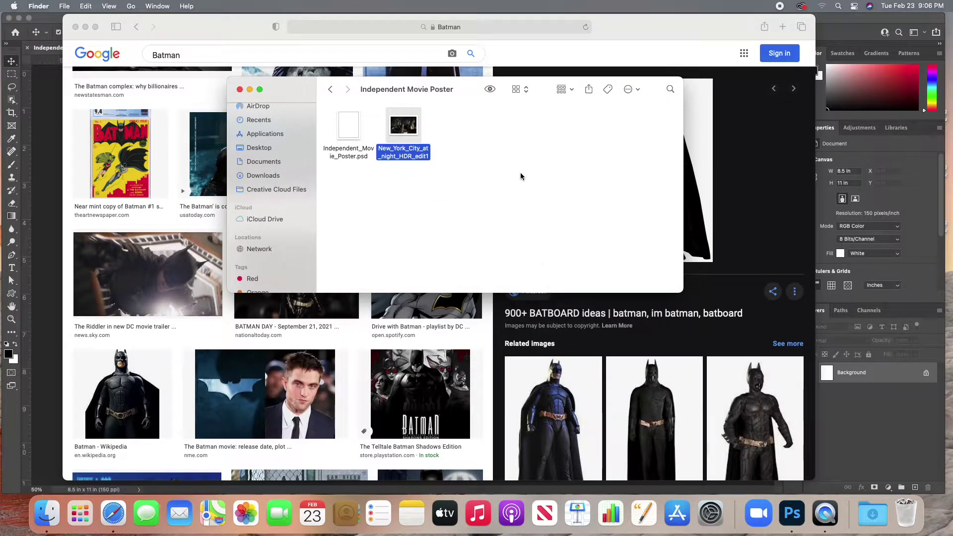
# Step: Return to Safari and open the related Dark Knight Rises Batman figure image from Previews World
pyautogui.click(769, 202)
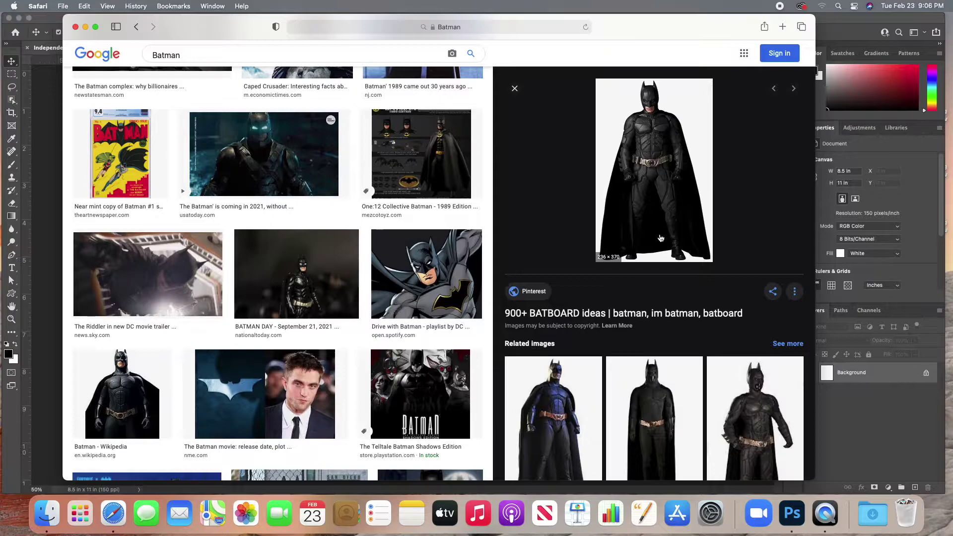
pyautogui.scroll(-5, 666, 268)
pyautogui.scroll(-10, 666, 270)
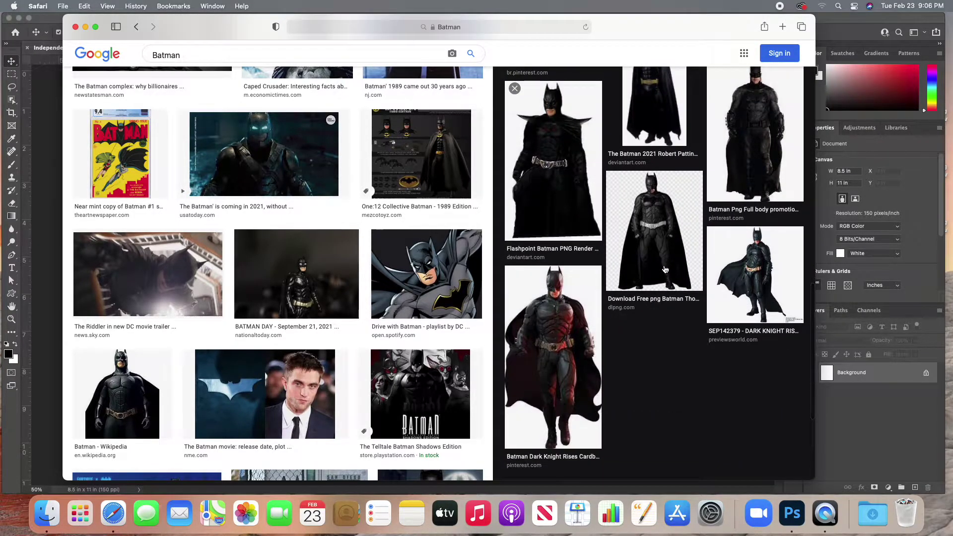
pyautogui.click(761, 259)
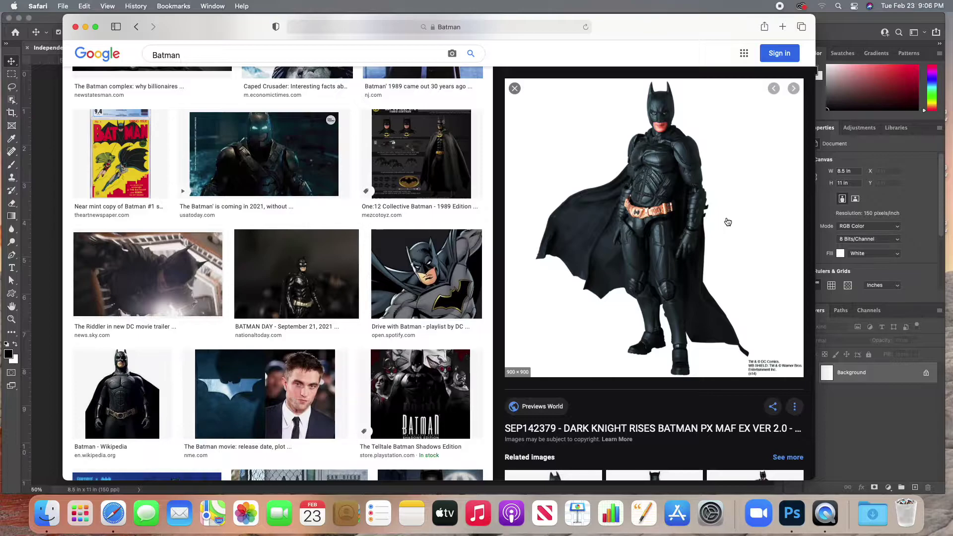
# Step: Save the previewed Batman figure image as STK655232 in the Independent Movie Poster folder and close its preview
pyautogui.rightClick(731, 197)
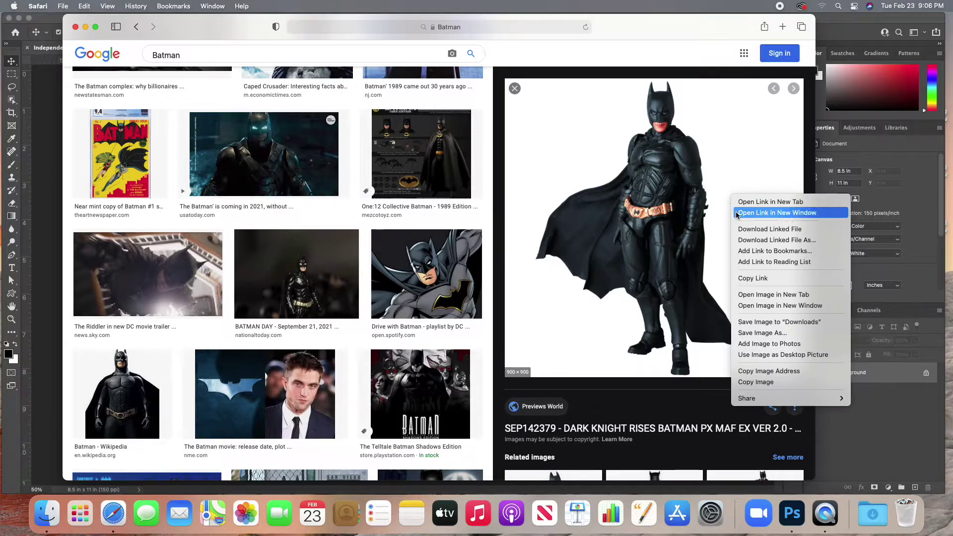
pyautogui.click(751, 334)
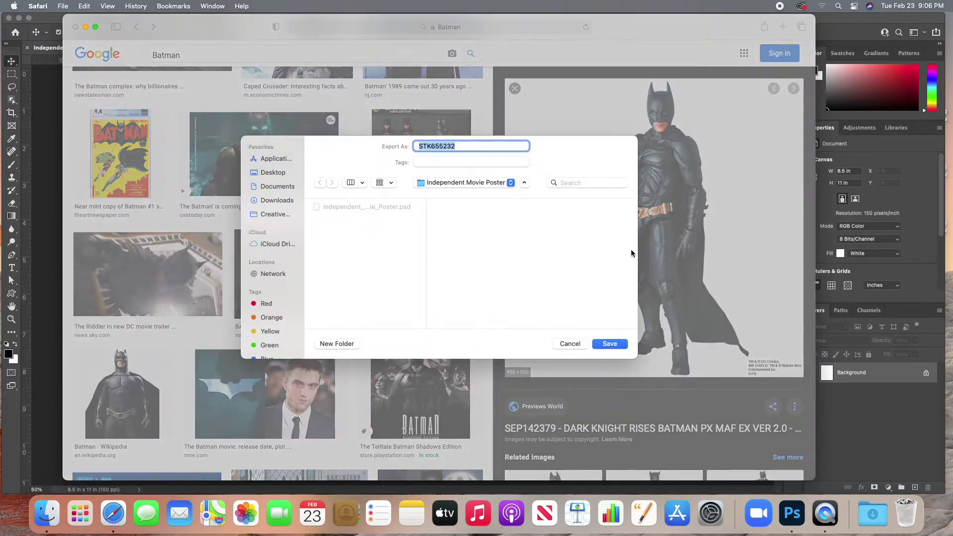
pyautogui.click(611, 344)
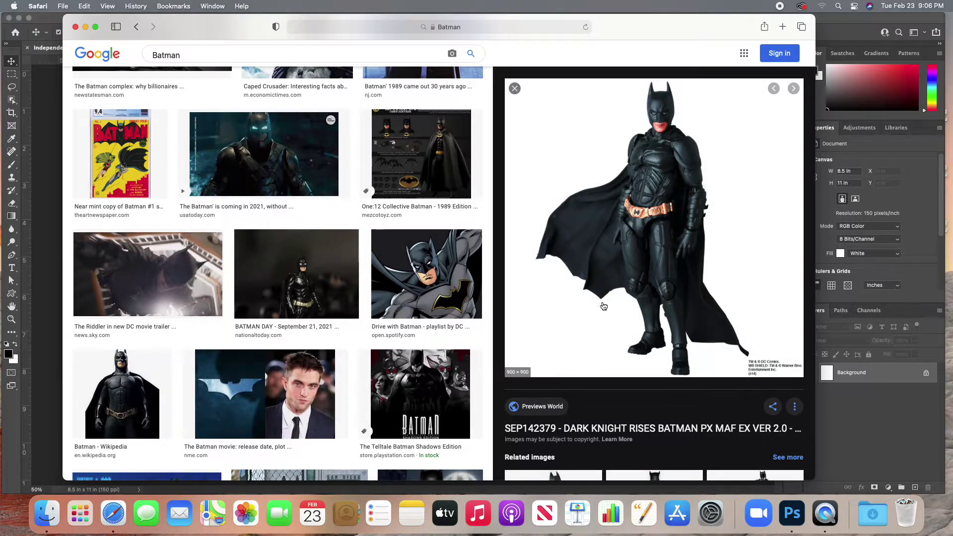
pyautogui.click(515, 88)
# Step: Replace the Batman query with a Google Images search for Bane
pyautogui.scroll(10, 482, 168)
pyautogui.scroll(10, 481, 168)
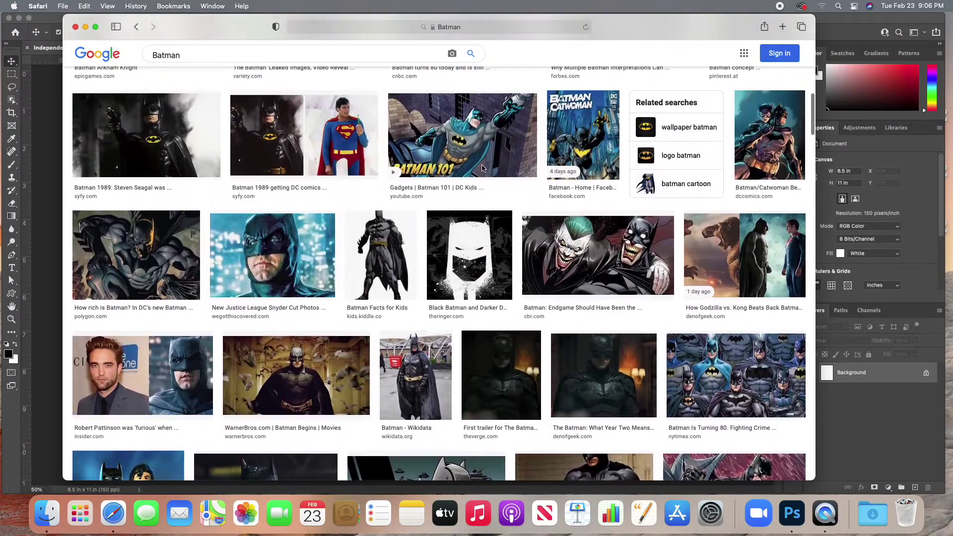
pyautogui.scroll(10, 482, 168)
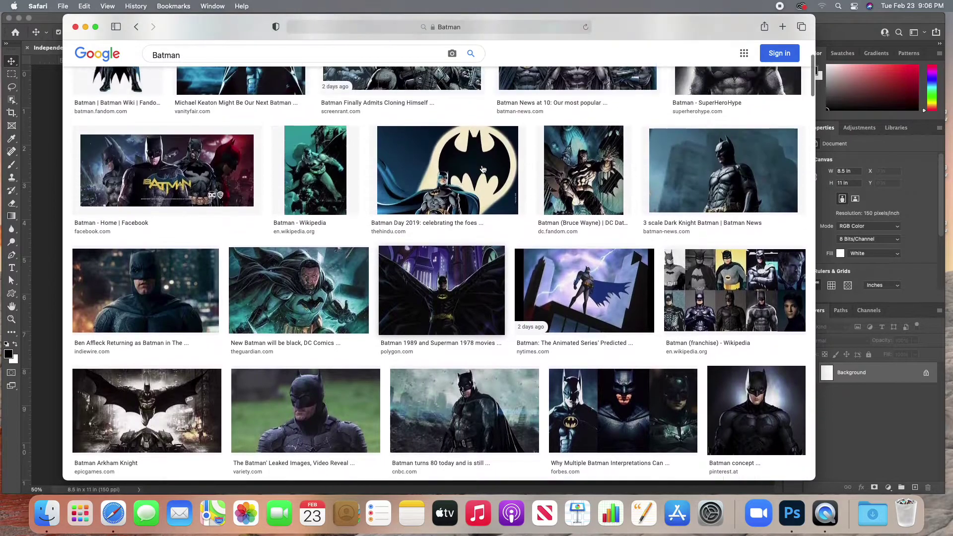
pyautogui.scroll(3, 483, 169)
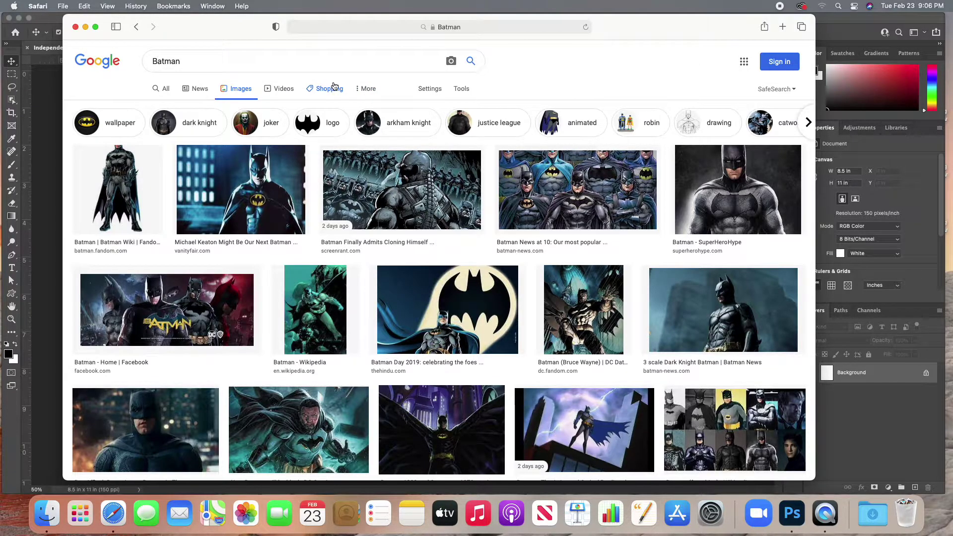
pyautogui.moveTo(191, 57); pyautogui.dragTo(149, 59)
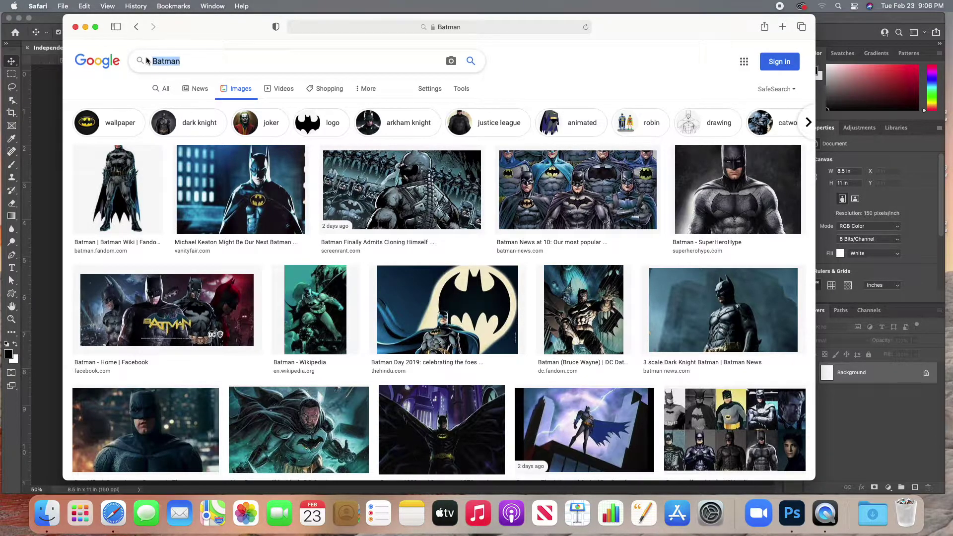
pyautogui.write('Bane')
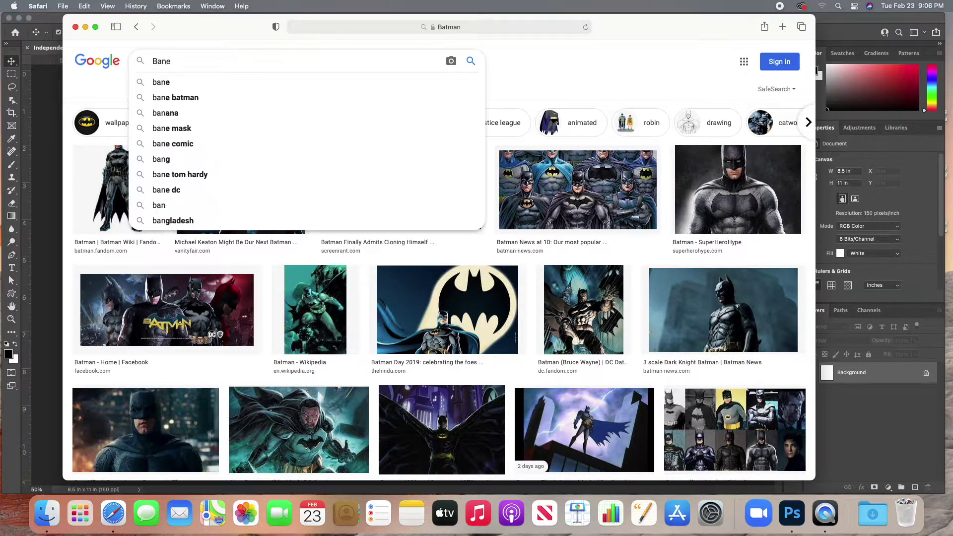
pyautogui.press('Return')
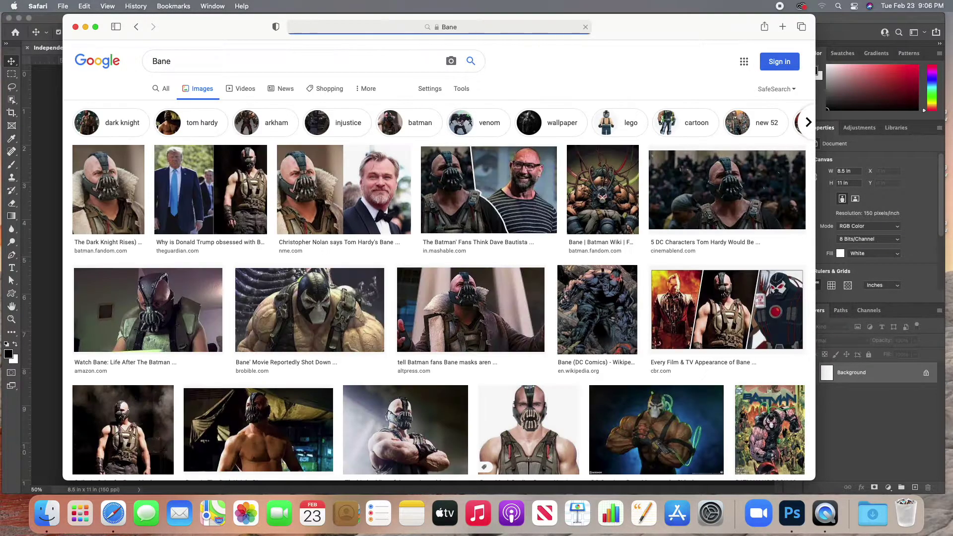
# Step: Look through the Bane image results for a large figure picture suitable for the poster
pyautogui.scroll(-5, 440, 281)
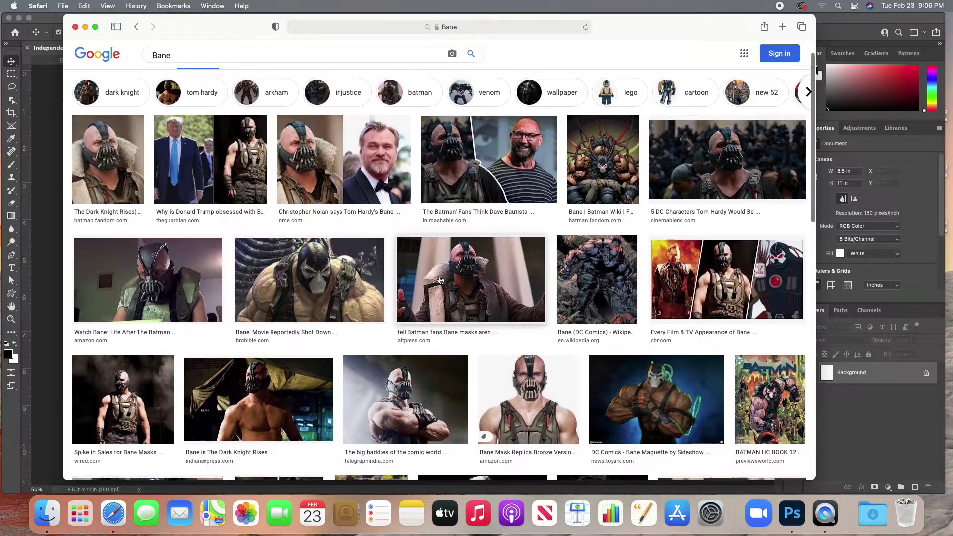
pyautogui.scroll(-15, 440, 280)
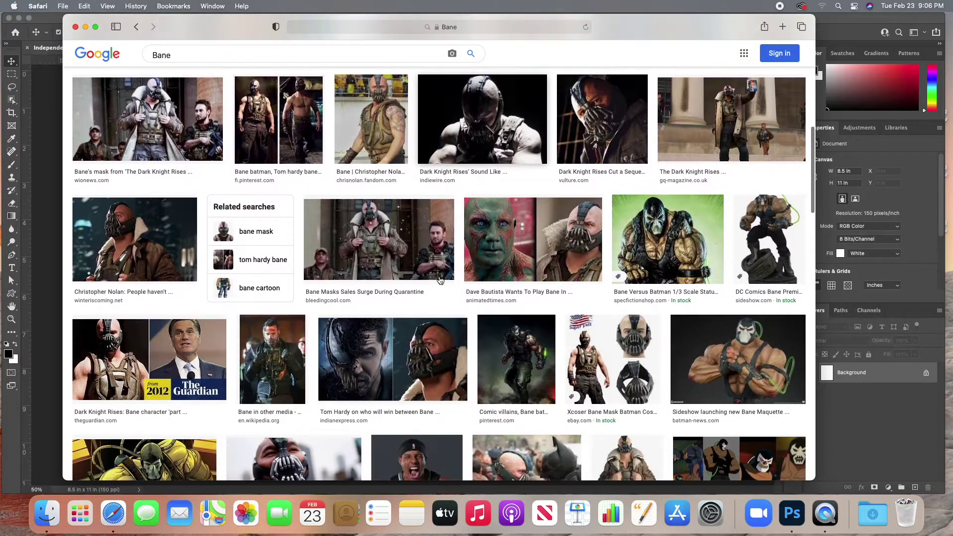
pyautogui.scroll(-10, 440, 280)
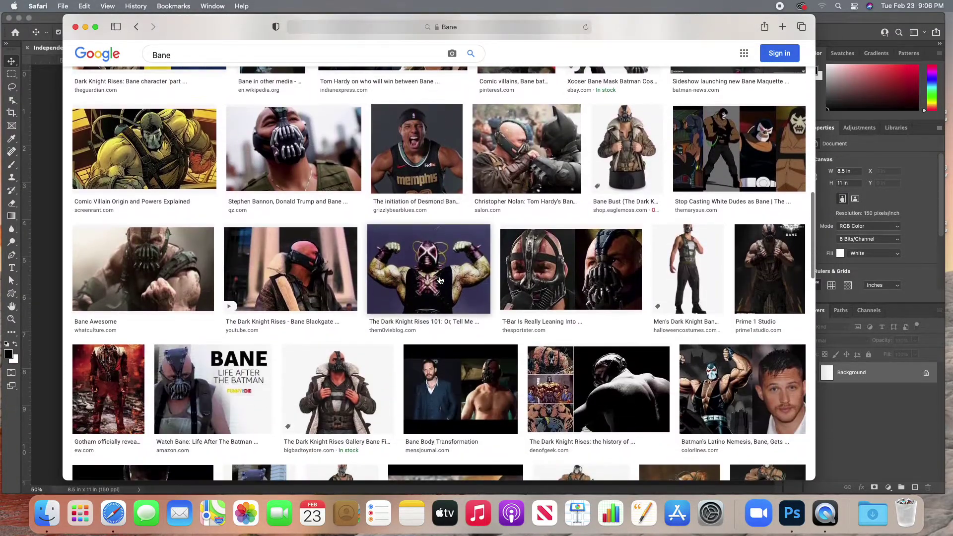
pyautogui.scroll(-10, 440, 281)
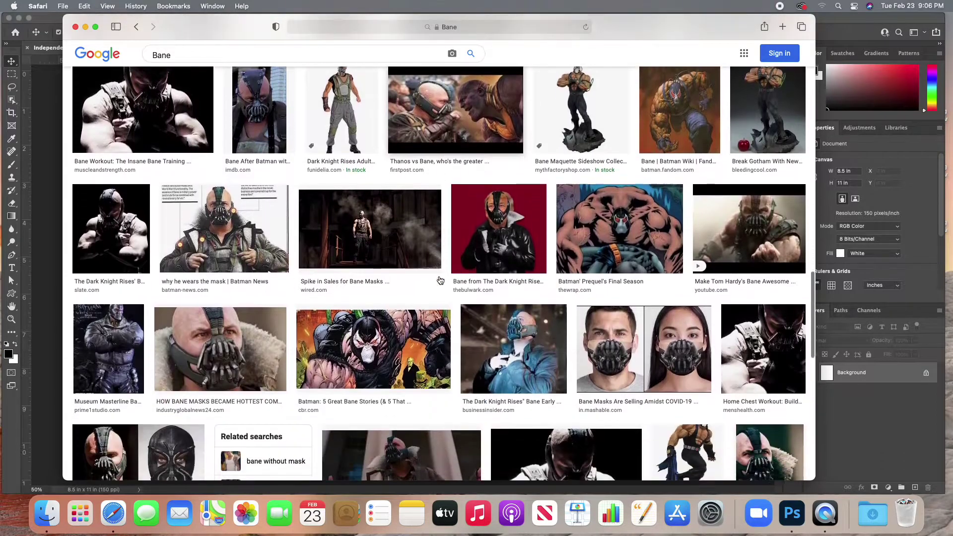
pyautogui.scroll(-10, 439, 281)
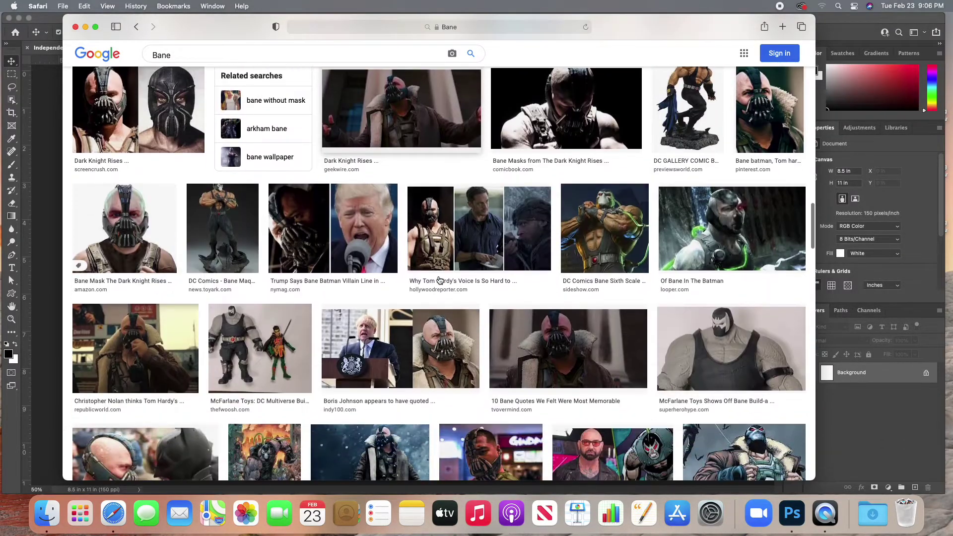
pyautogui.scroll(-10, 440, 280)
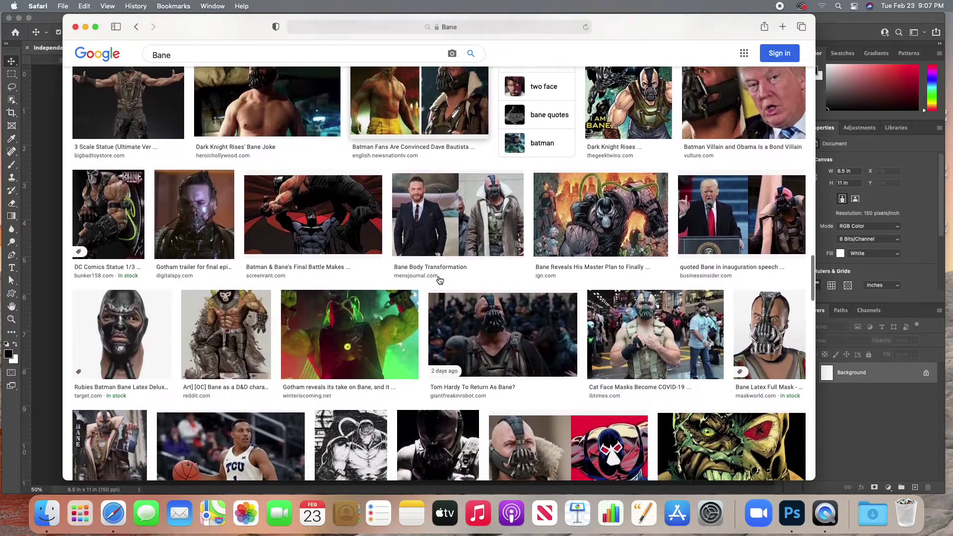
pyautogui.scroll(-10, 440, 281)
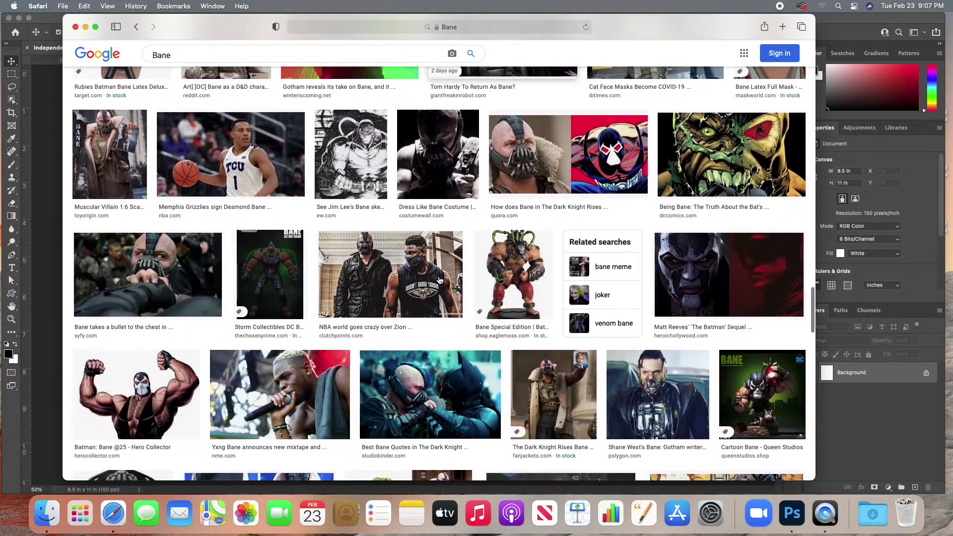
pyautogui.scroll(-5, 439, 281)
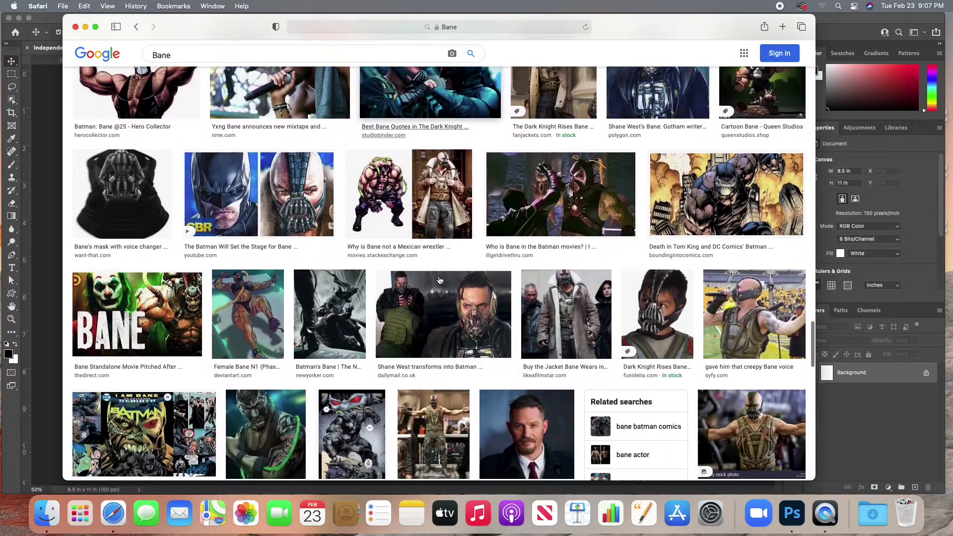
pyautogui.scroll(-5, 440, 280)
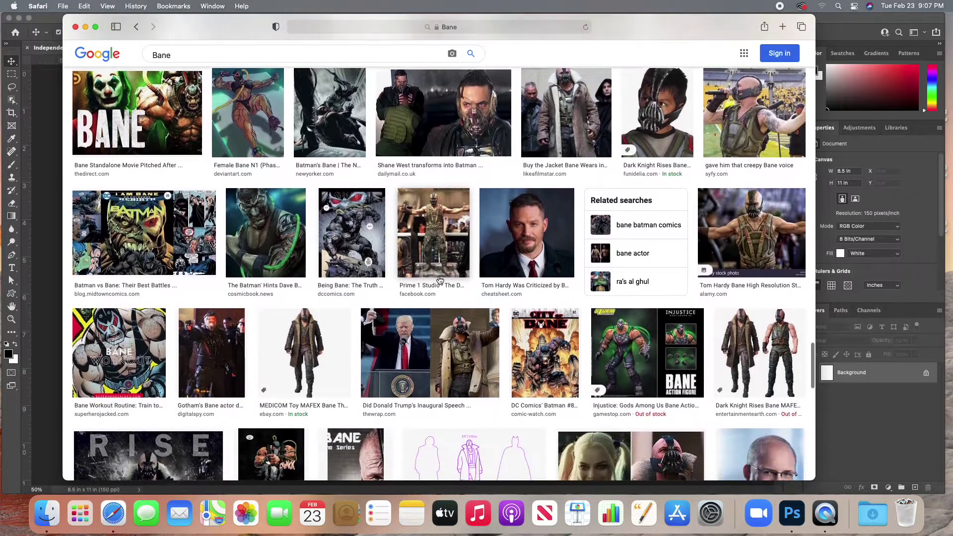
pyautogui.scroll(-5, 440, 280)
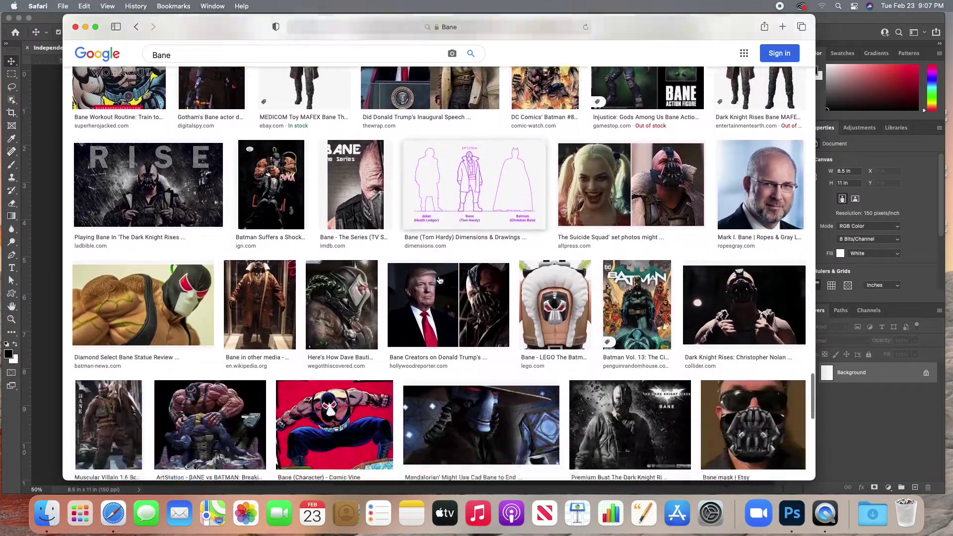
pyautogui.scroll(9, 440, 281)
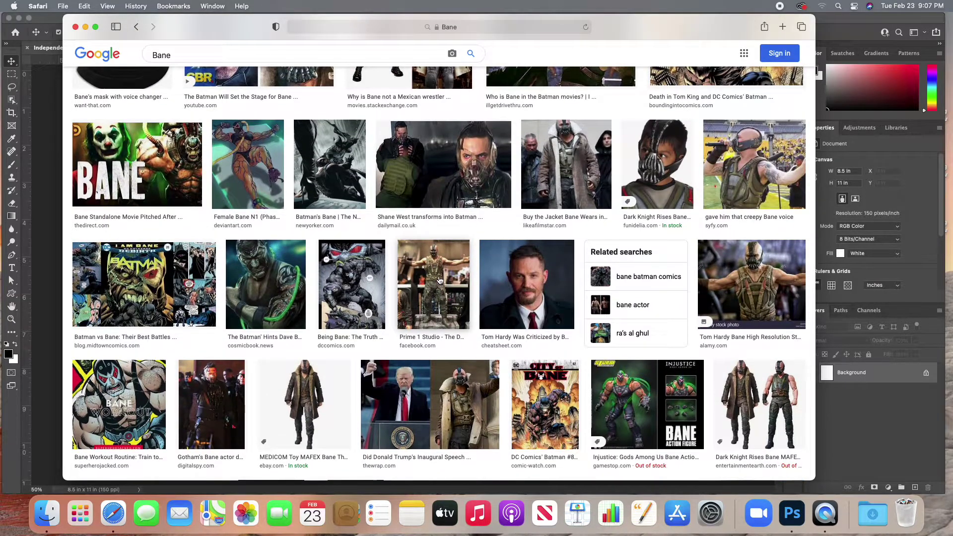
# Step: Open the Cosmic Book News Bane image, save it as dave-bautista-bane-dceu-fan-art in the Independent Movie Poster folder and close its preview
pyautogui.click(266, 284)
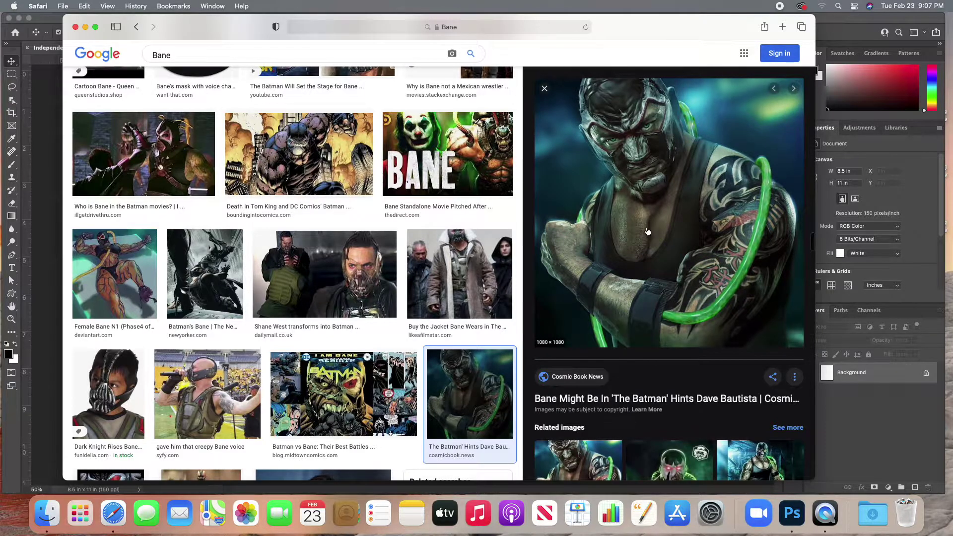
pyautogui.rightClick(685, 181)
pyautogui.click(705, 318)
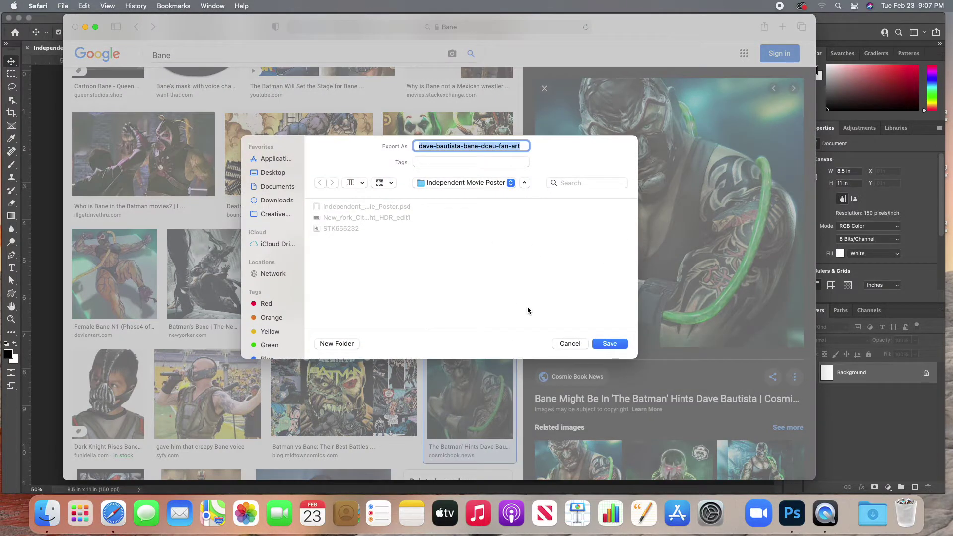
pyautogui.click(623, 346)
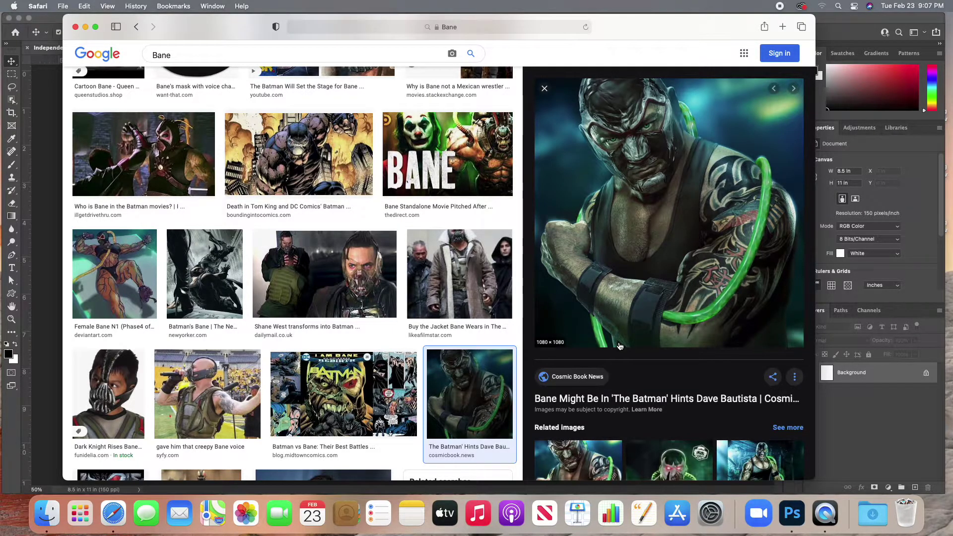
pyautogui.click(545, 89)
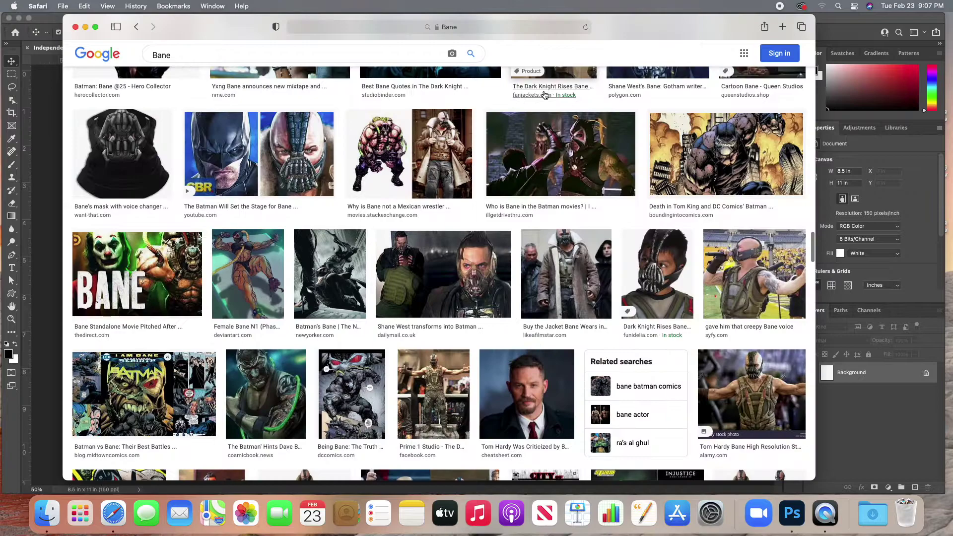
# Step: Return to the start of the Bane results and run a new image search for warner bros
pyautogui.scroll(1, 549, 175)
pyautogui.scroll(5, 549, 175)
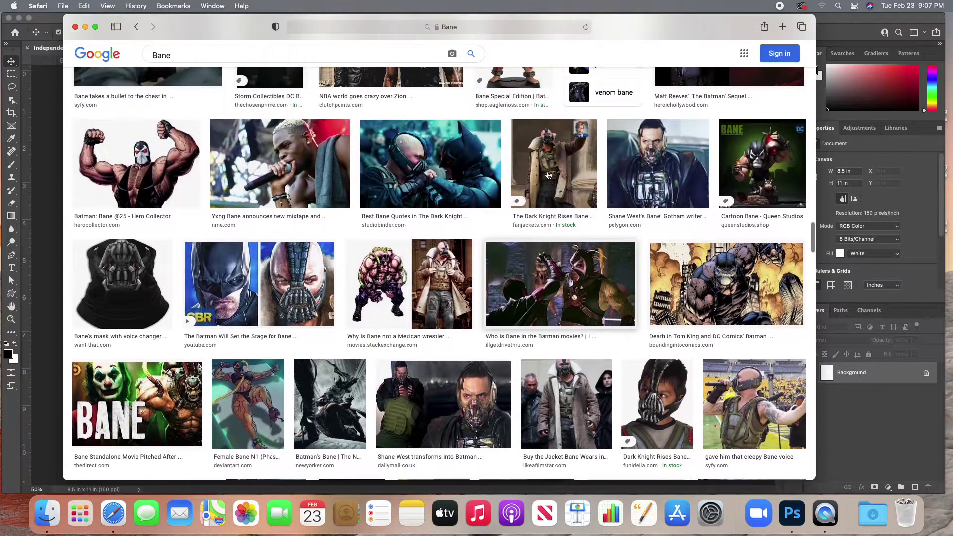
pyautogui.scroll(6, 548, 175)
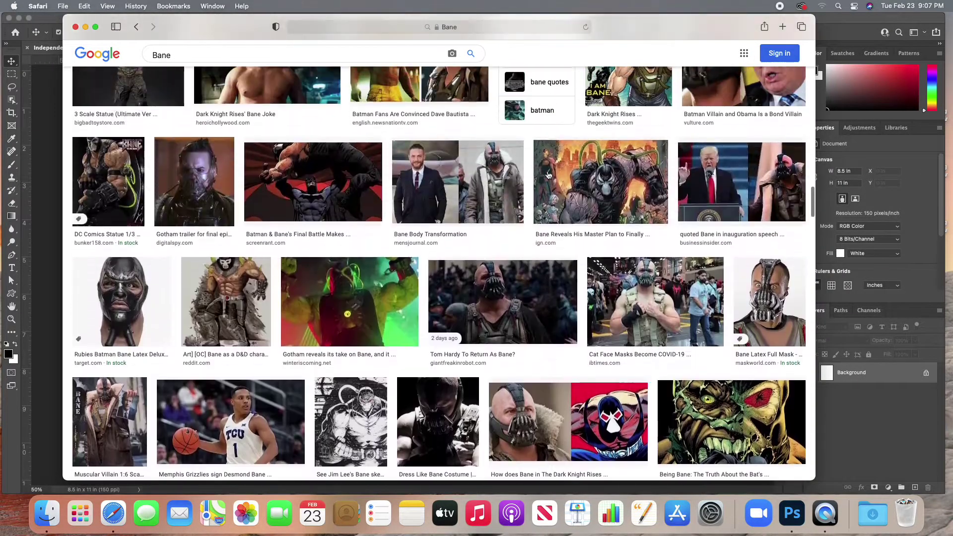
pyautogui.scroll(8, 548, 175)
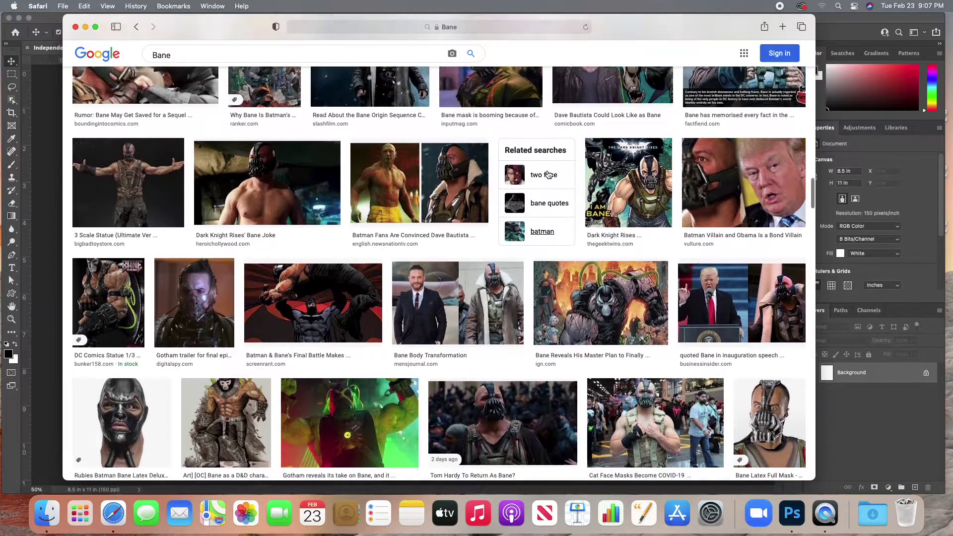
pyautogui.scroll(8, 549, 175)
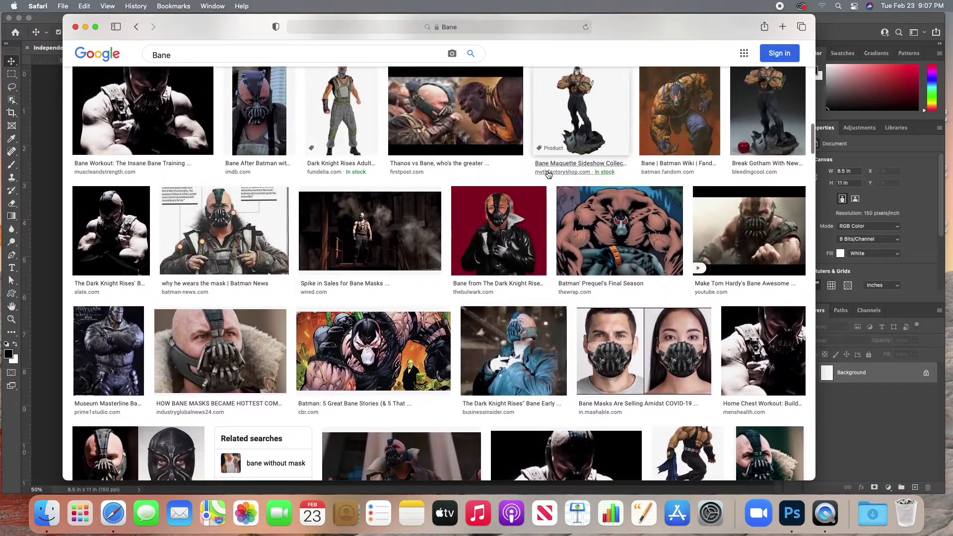
pyautogui.scroll(6, 549, 175)
pyautogui.scroll(8, 549, 174)
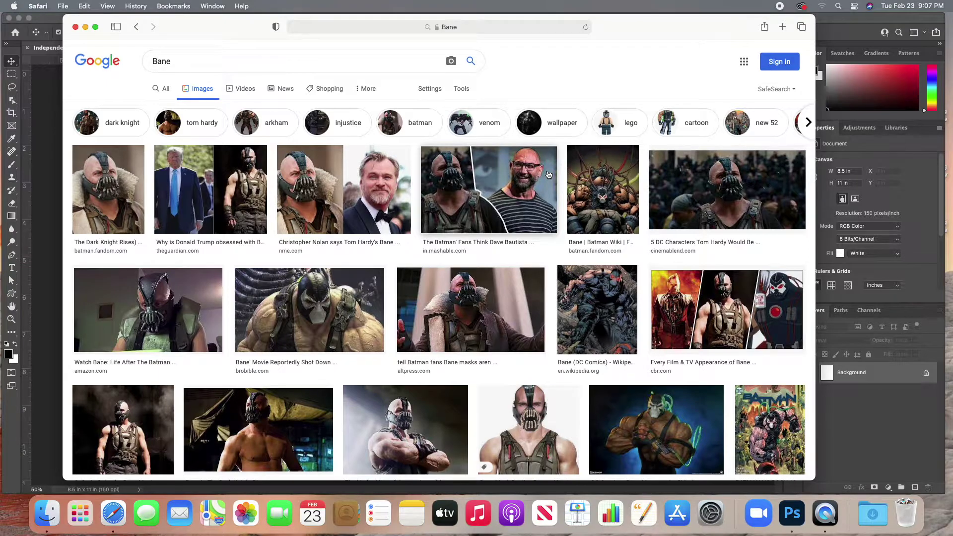
pyautogui.moveTo(199, 61); pyautogui.dragTo(152, 58)
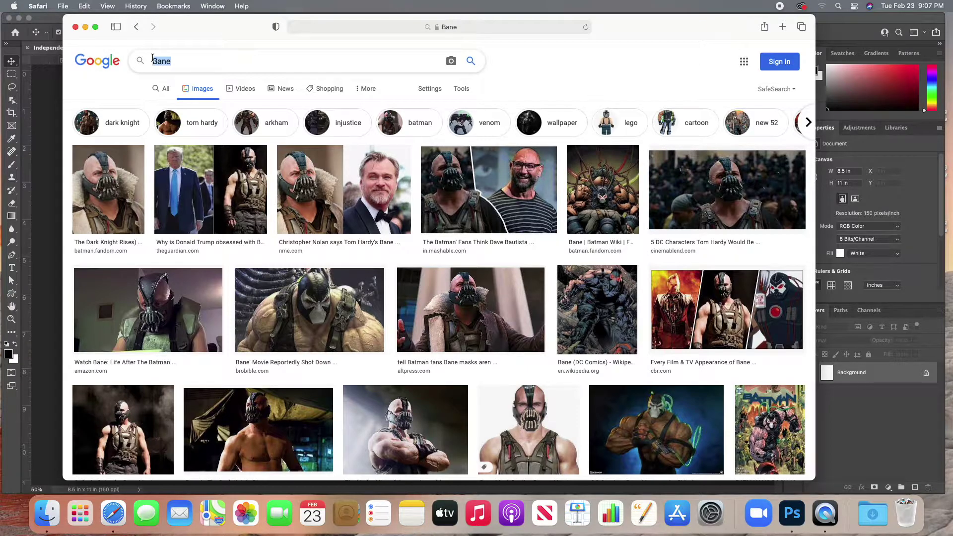
pyautogui.write('Warner vb')
pyautogui.press('BackSpace')
pyautogui.press('BackSpace')
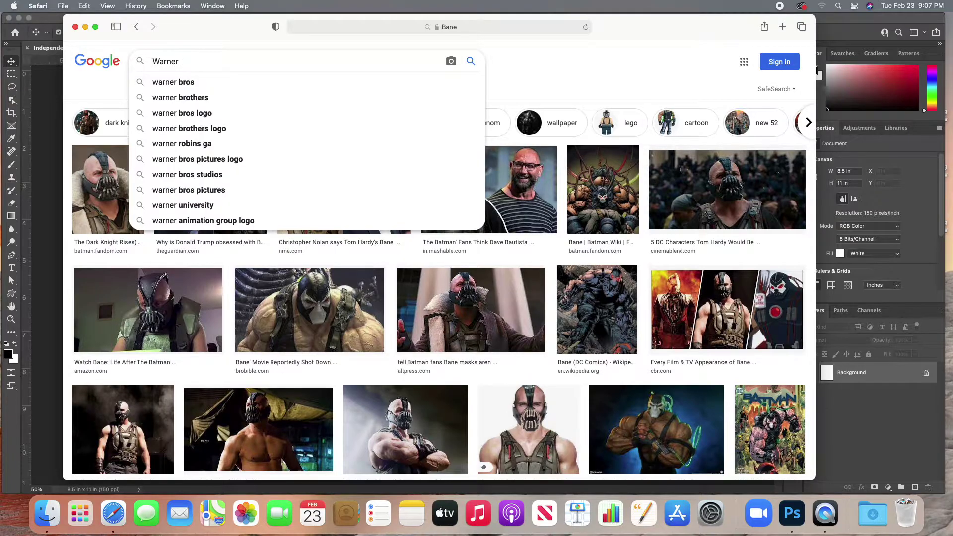
pyautogui.write('br')
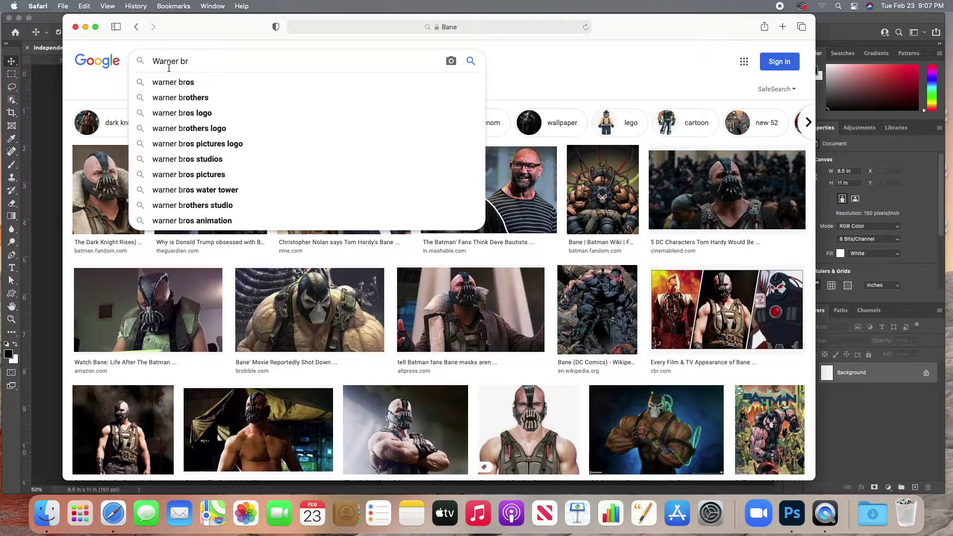
pyautogui.click(213, 80)
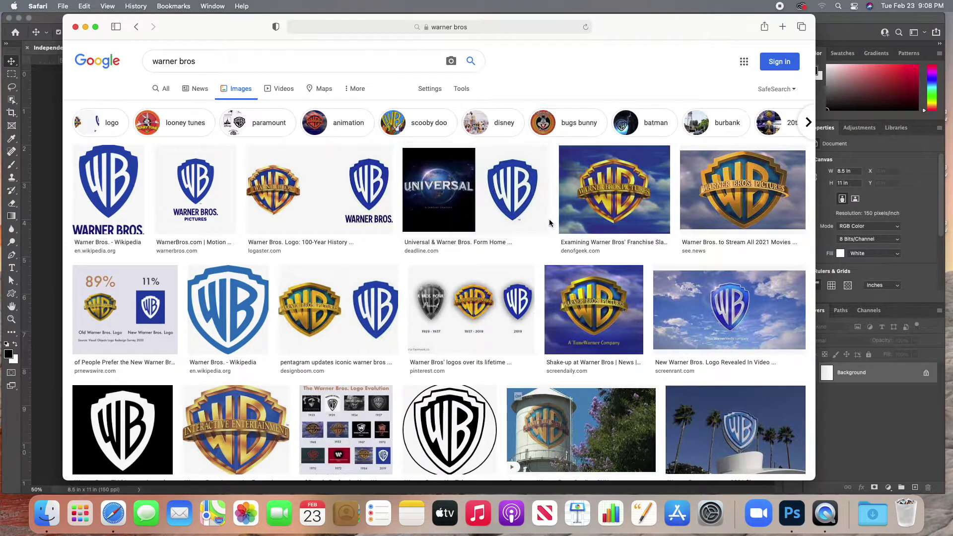
# Step: Open the Logaster Warner Bros. logo image, save it as the-2nd-logo-9 in the Independent Movie Poster folder and close its preview
pyautogui.scroll(-2, 420, 259)
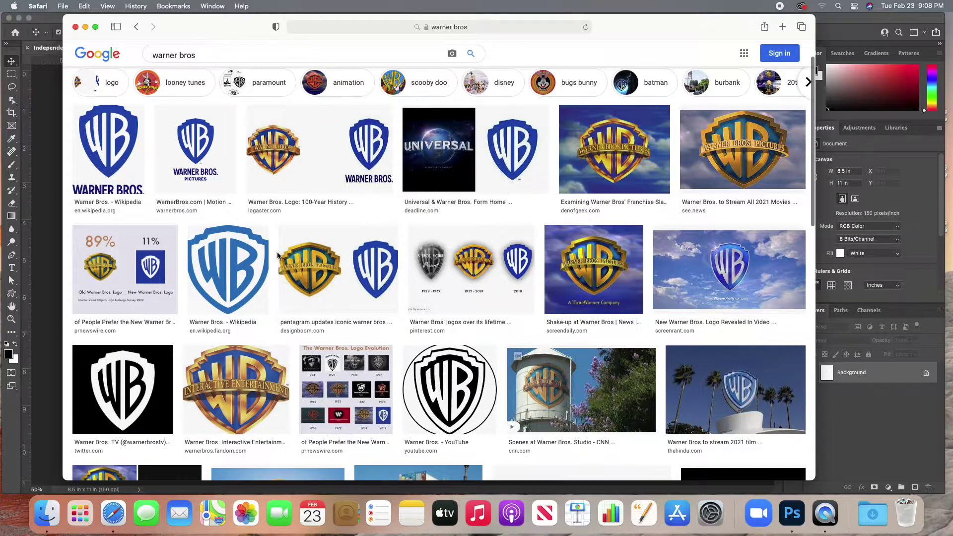
pyautogui.scroll(-5, 293, 257)
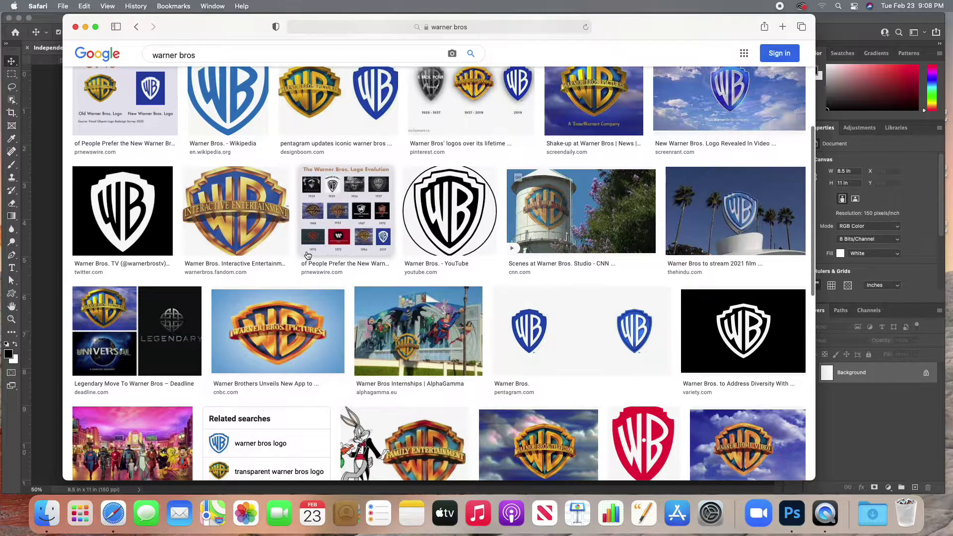
pyautogui.scroll(4, 304, 251)
pyautogui.scroll(2, 337, 168)
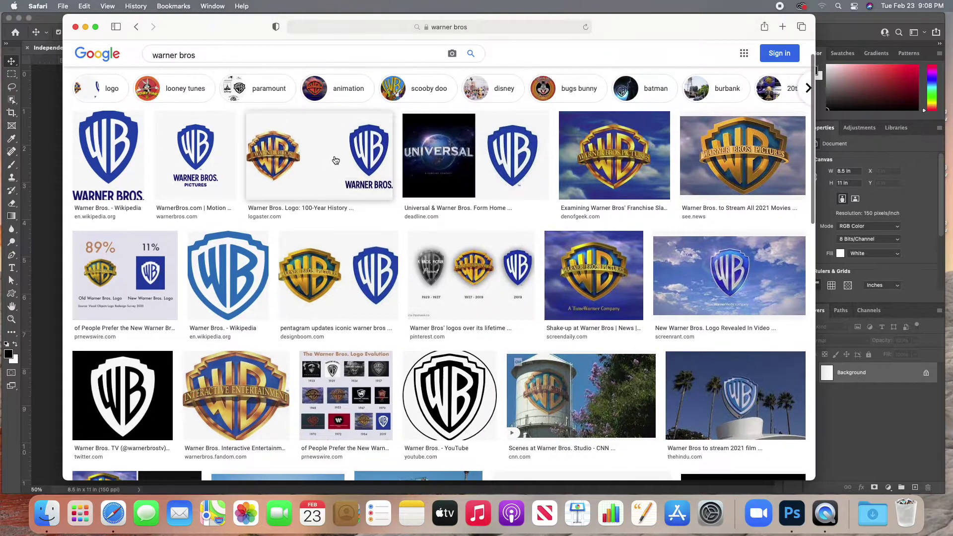
pyautogui.click(304, 154)
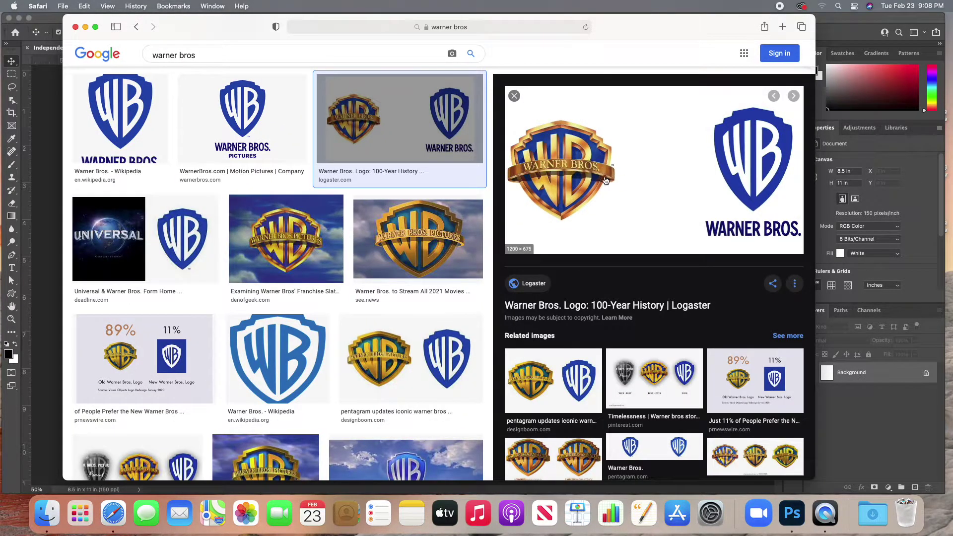
pyautogui.rightClick(659, 167)
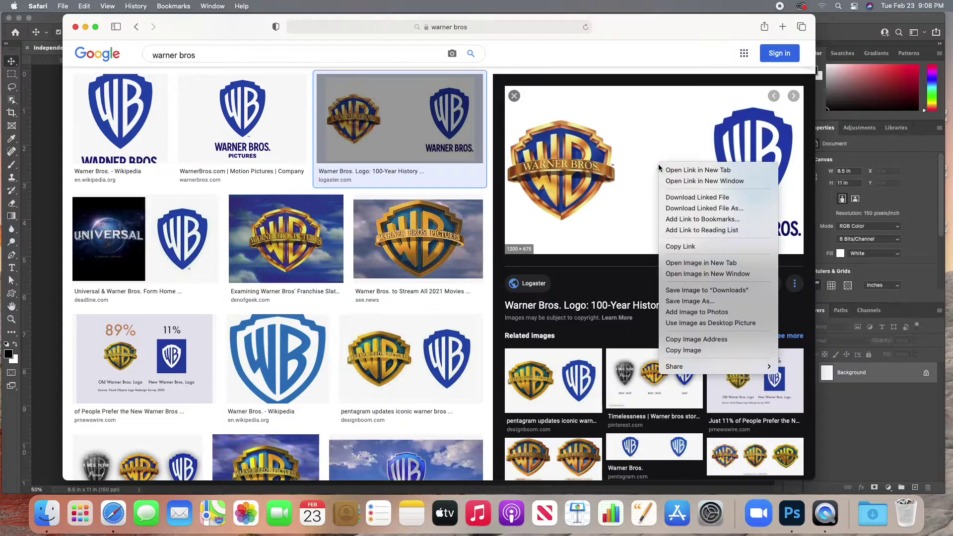
pyautogui.click(714, 300)
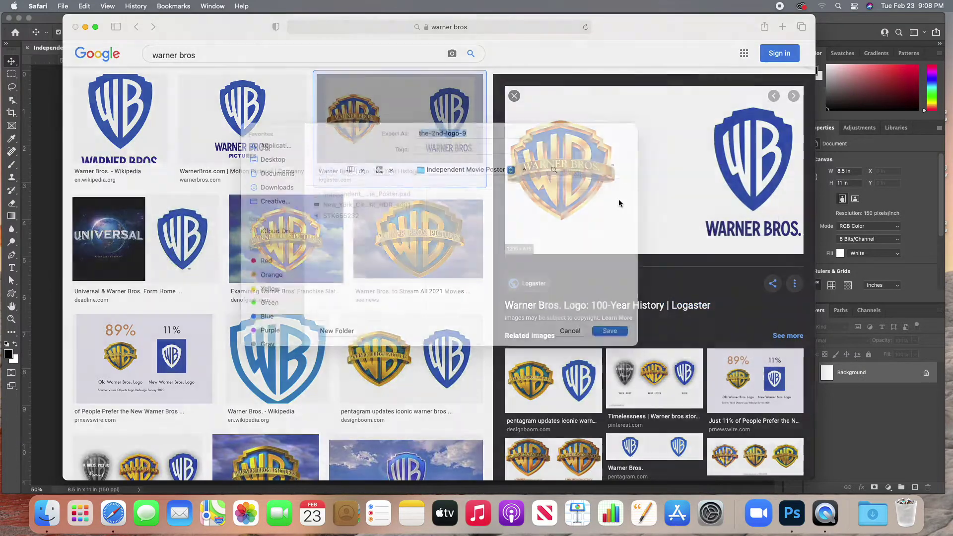
pyautogui.click(624, 347)
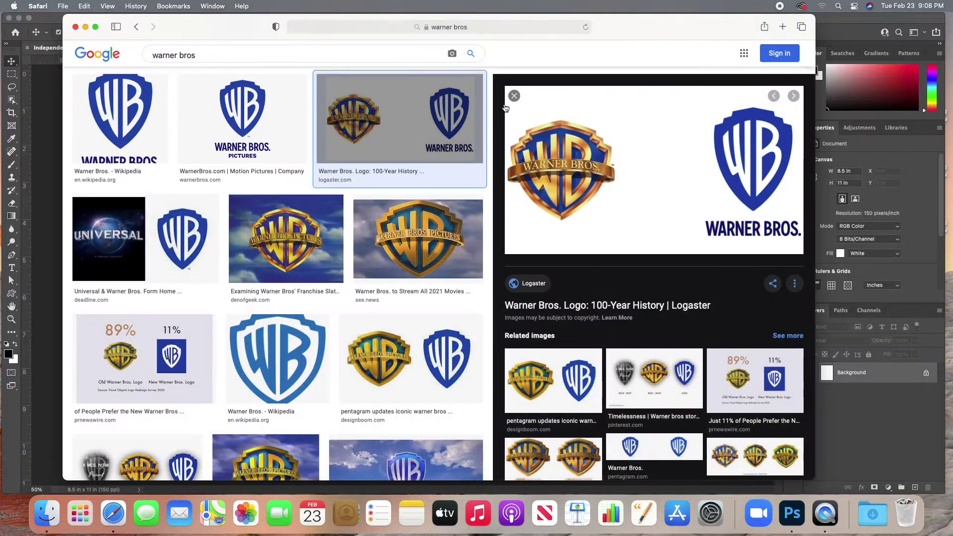
pyautogui.click(514, 95)
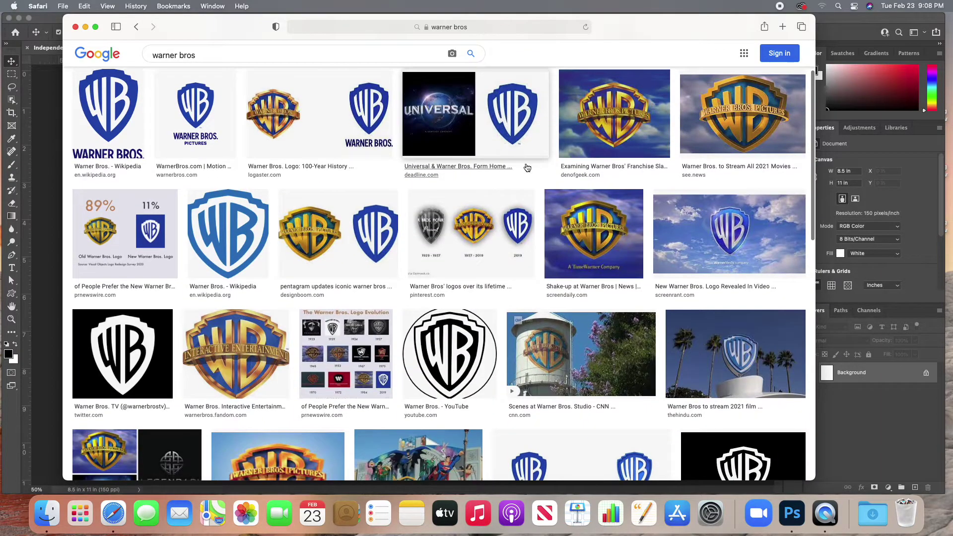
pyautogui.scroll(3, 527, 167)
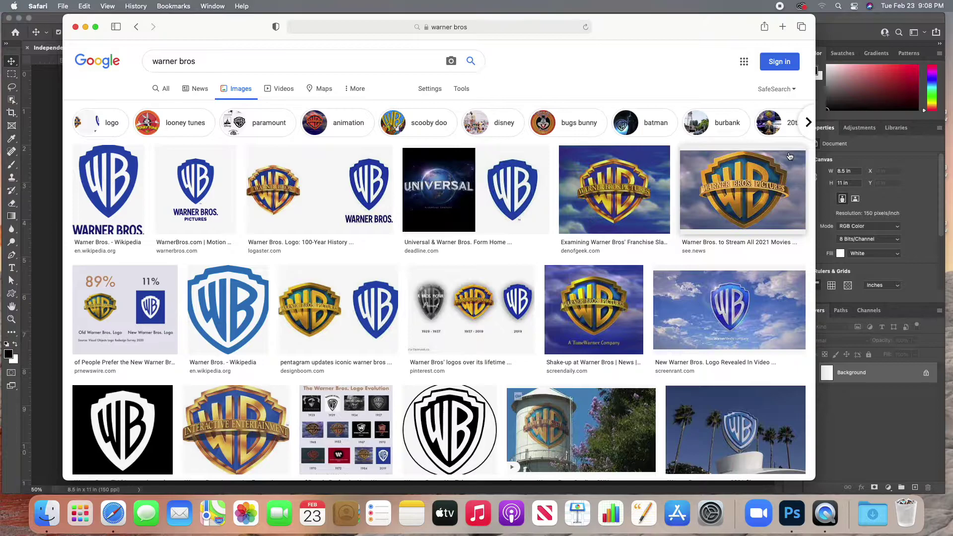
# Step: Switch to Photoshop, bring up the dialog for opening files and mark the four downloaded images in the Independent Movie Poster folder
pyautogui.click(837, 35)
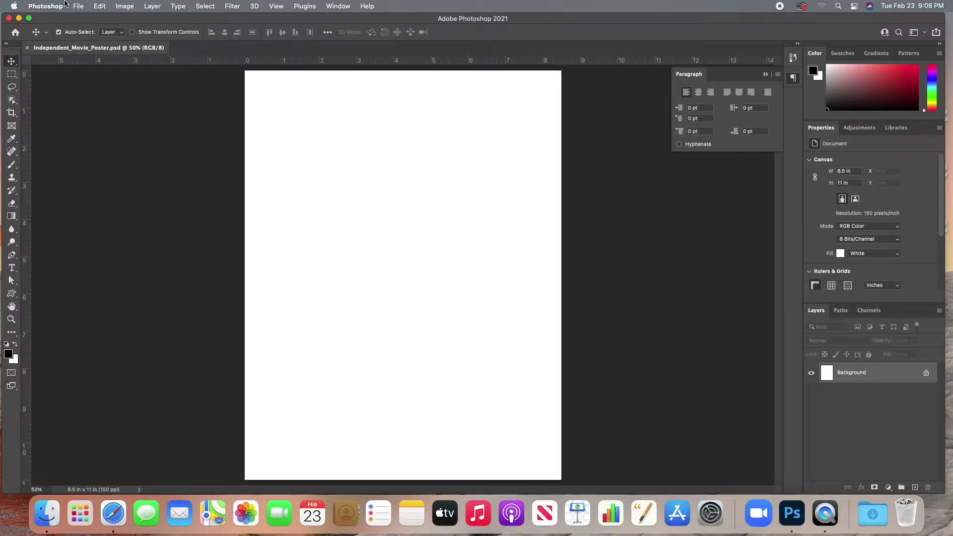
pyautogui.moveTo(74, 2); pyautogui.dragTo(77, 28)
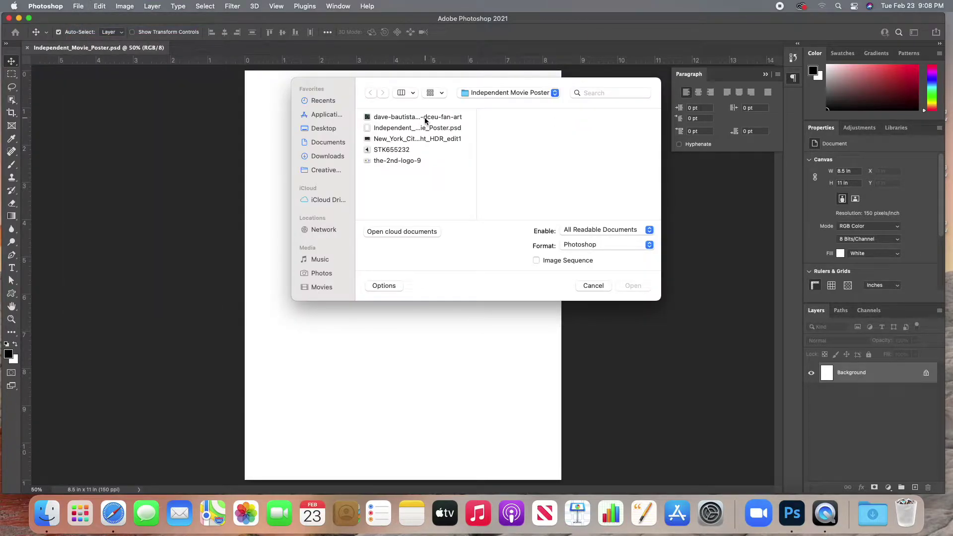
pyautogui.click(426, 118)
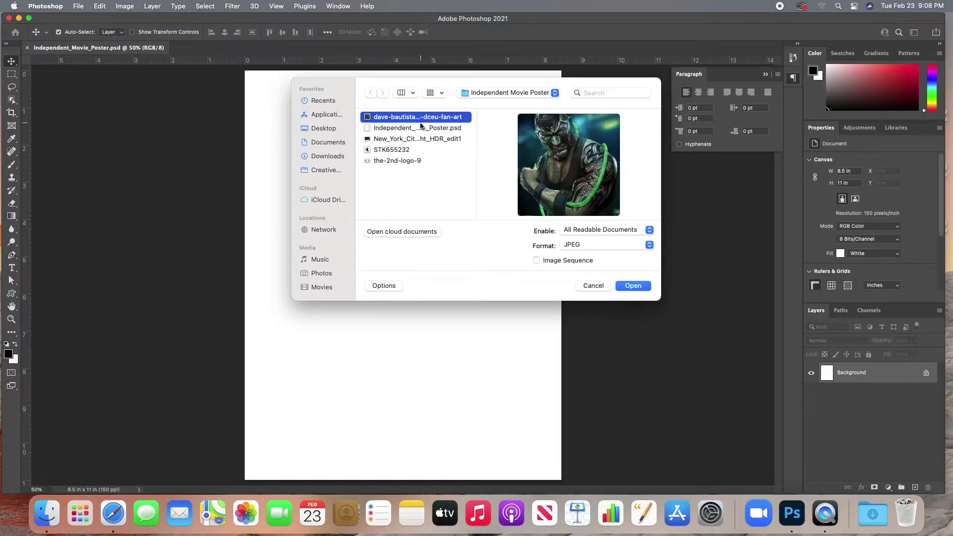
pyautogui.keyDown('super'); pyautogui.click(416, 141); pyautogui.keyUp('super')
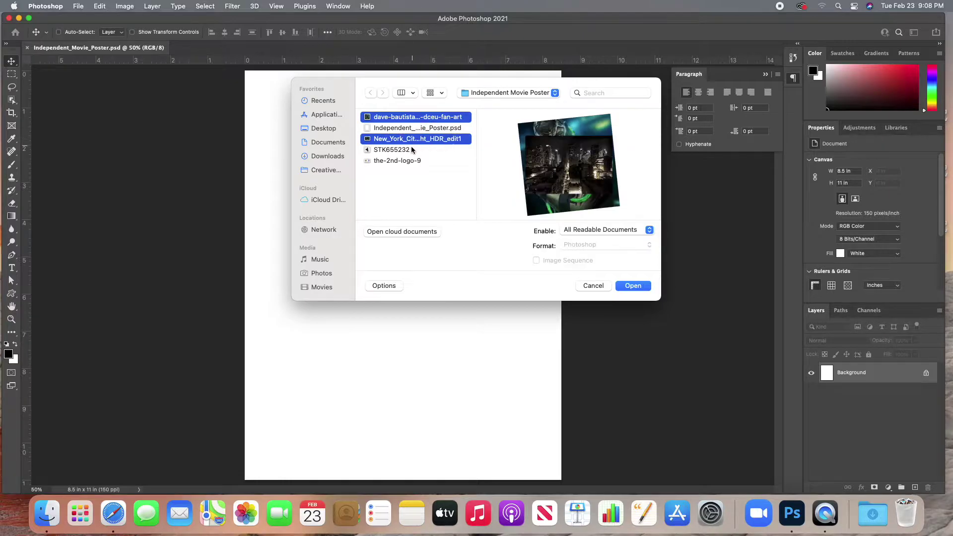
pyautogui.keyDown('super'); pyautogui.click(407, 150); pyautogui.keyUp('super')
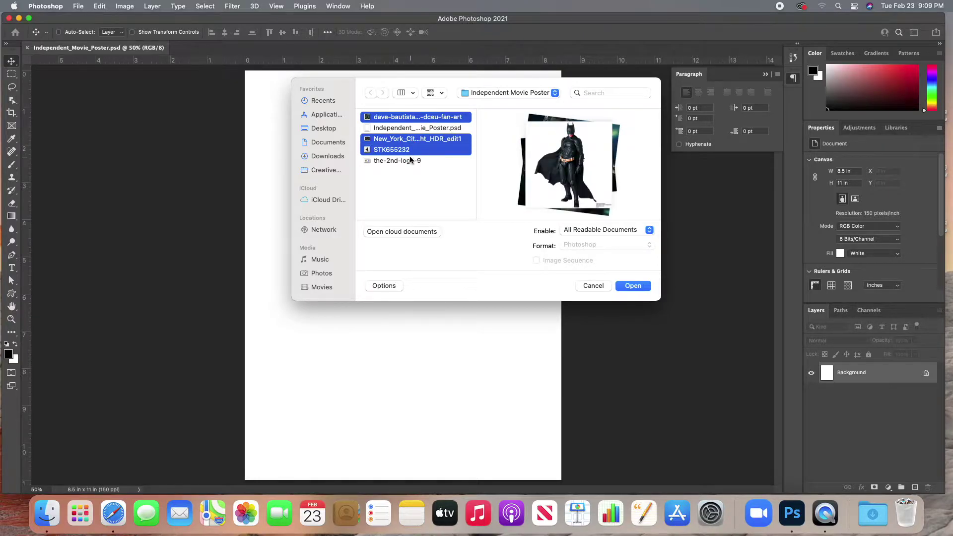
pyautogui.keyDown('super'); pyautogui.click(419, 162); pyautogui.keyUp('super')
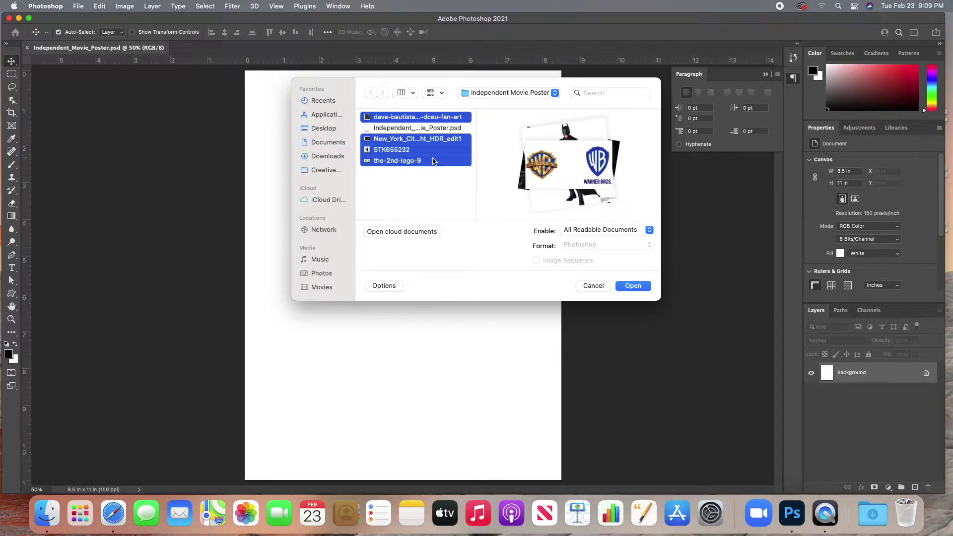
# Step: Preview the downloaded Bane, New York City, Batman and logo images one at a time in the file dialog
pyautogui.click(424, 119)
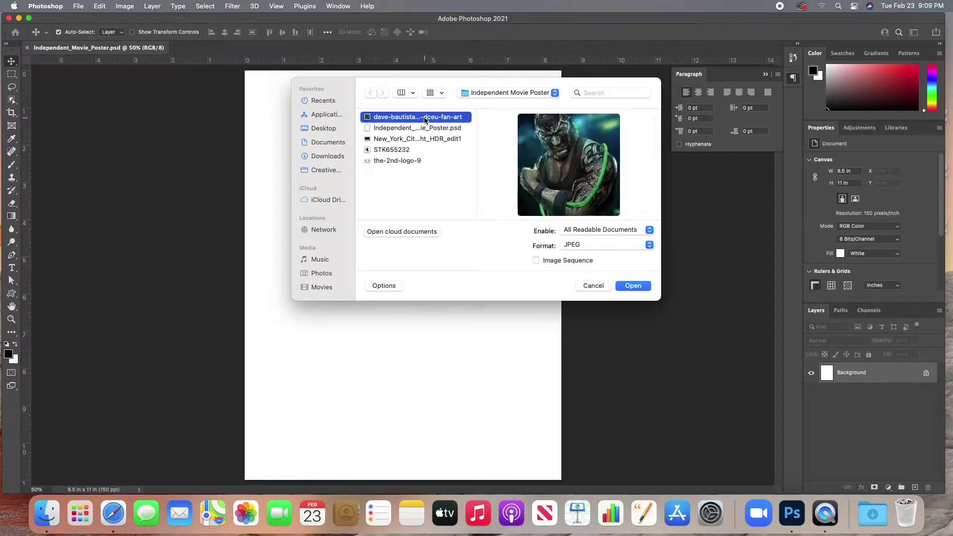
pyautogui.click(424, 141)
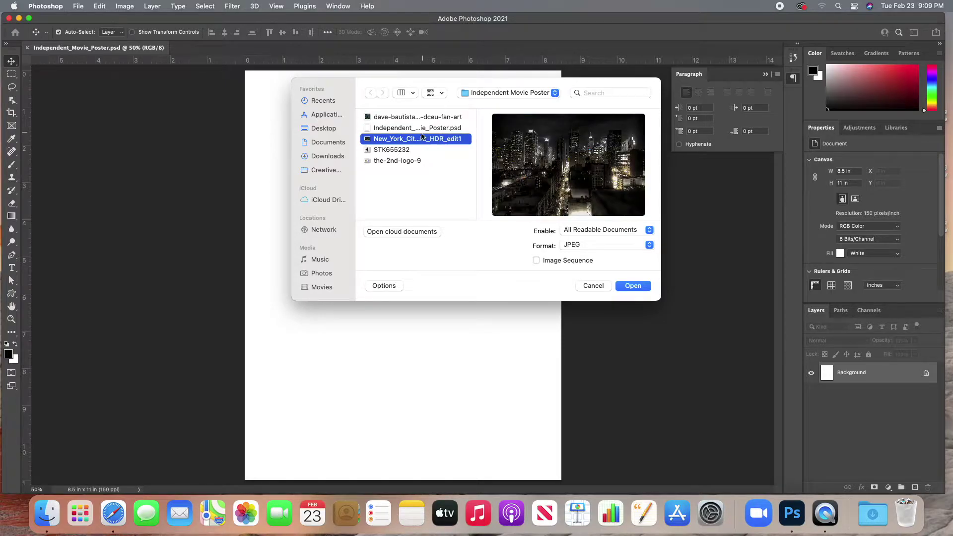
pyautogui.click(414, 150)
pyautogui.click(416, 160)
pyautogui.click(416, 151)
pyautogui.click(421, 139)
# Step: Select dave-bautista-bane-dceu-fan-art, New_York_City_at_night_HDR_edit1, STK655232 and the-2nd-logo-9 together and open them
pyautogui.click(420, 117)
pyautogui.click(415, 145)
pyautogui.keyDown('super'); pyautogui.click(413, 139); pyautogui.keyUp('super')
pyautogui.keyDown('shift'); pyautogui.click(404, 161); pyautogui.keyUp('shift')
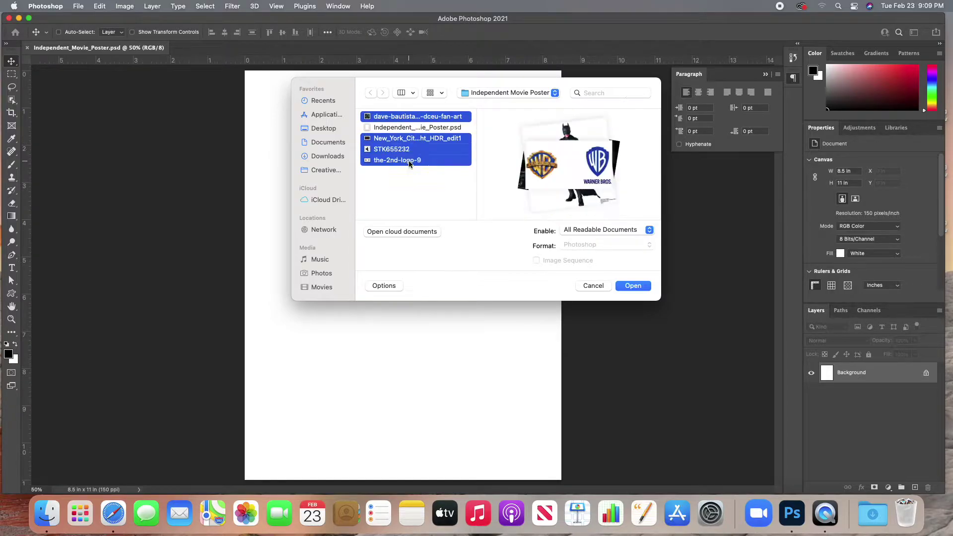
pyautogui.click(635, 286)
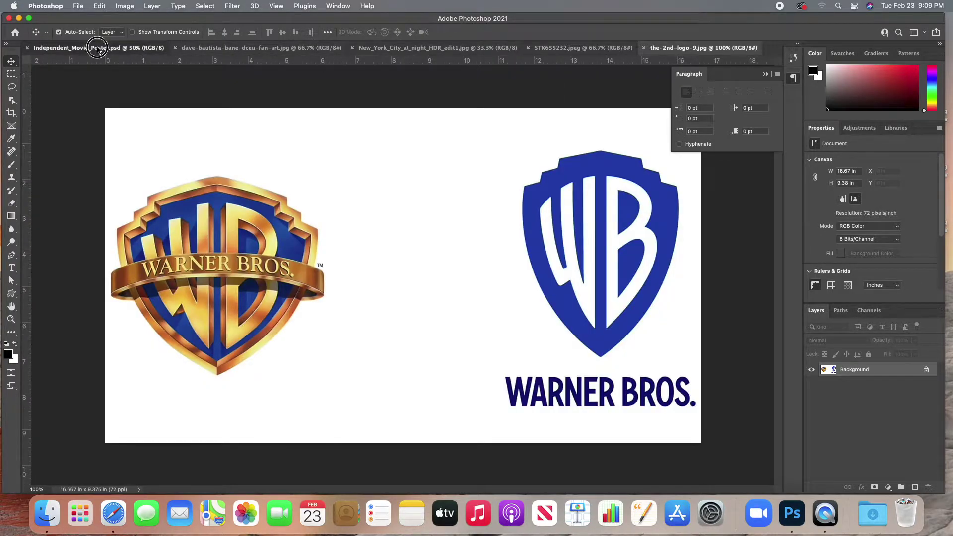
# Step: Look through the open poster, Bane, New York City and Batman documents
pyautogui.click(99, 47)
pyautogui.click(289, 48)
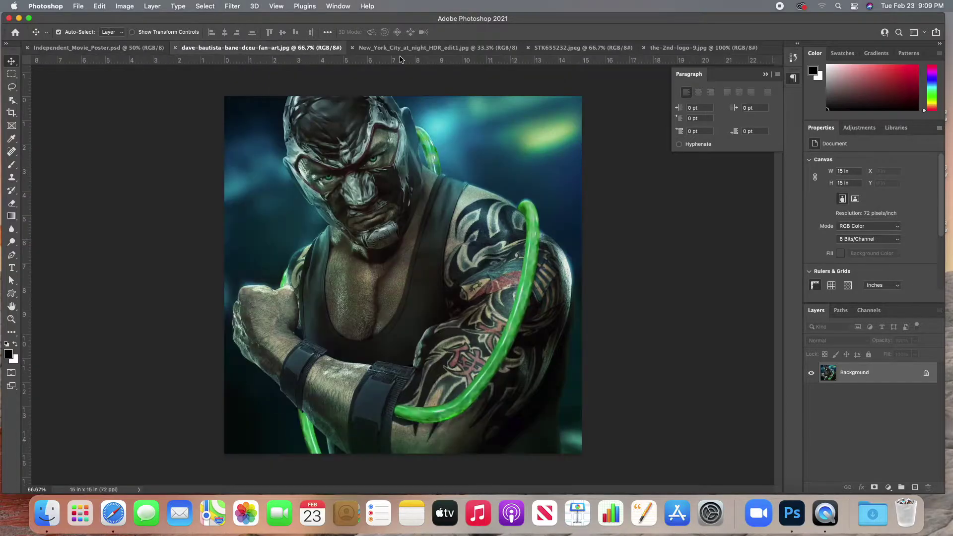
pyautogui.click(412, 47)
pyautogui.click(586, 49)
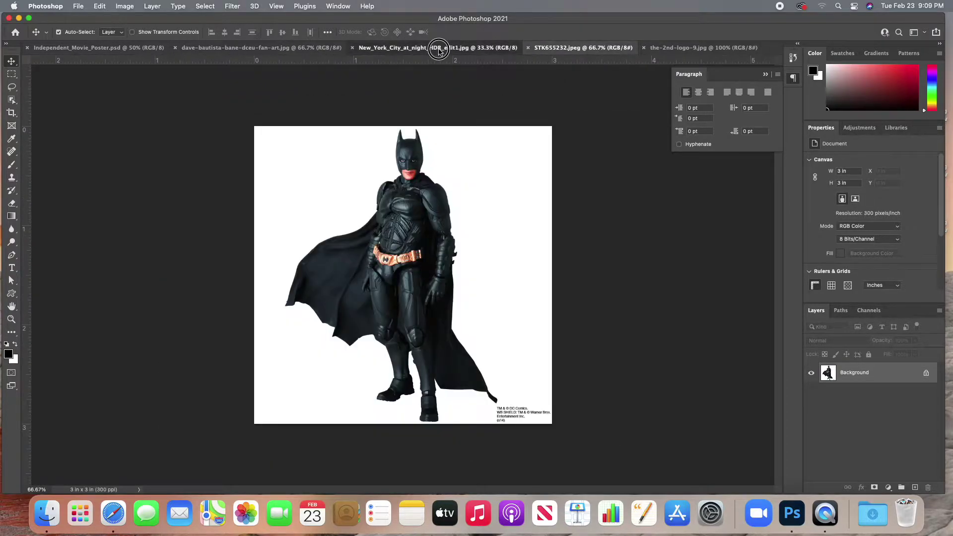
pyautogui.click(439, 48)
# Step: Return to Independent_Movie_Poster.psd and arrange the open documents in a 4-up layout
pyautogui.click(132, 49)
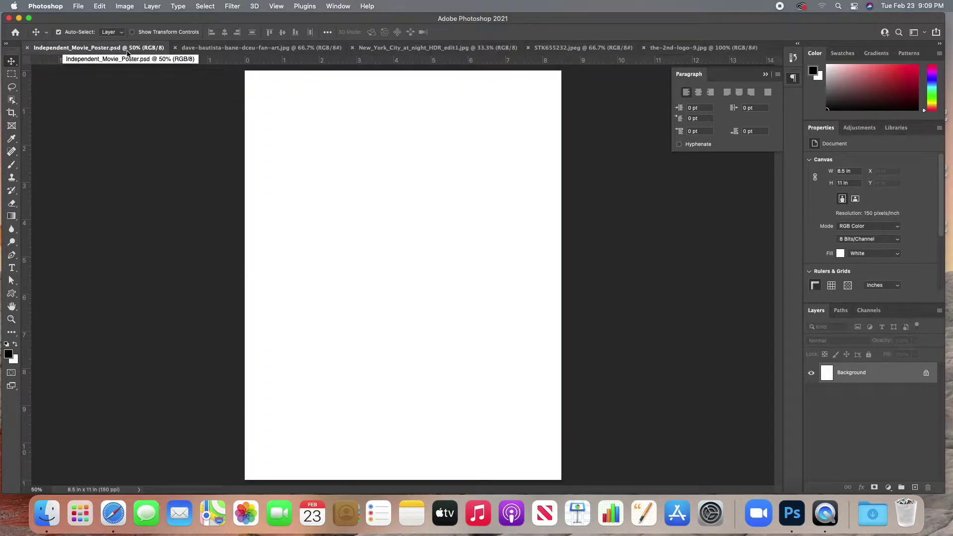
pyautogui.click(338, 6)
pyautogui.moveTo(344, 21)
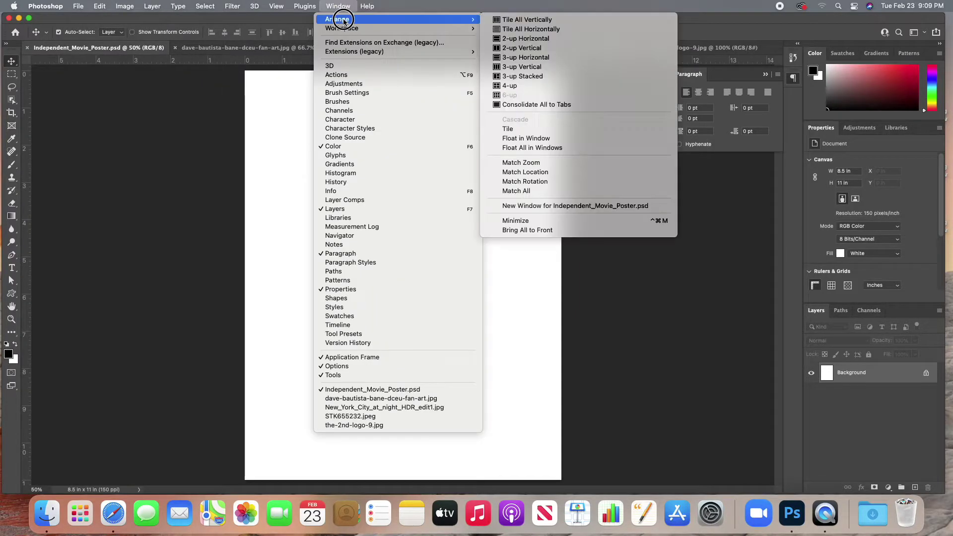
pyautogui.click(543, 87)
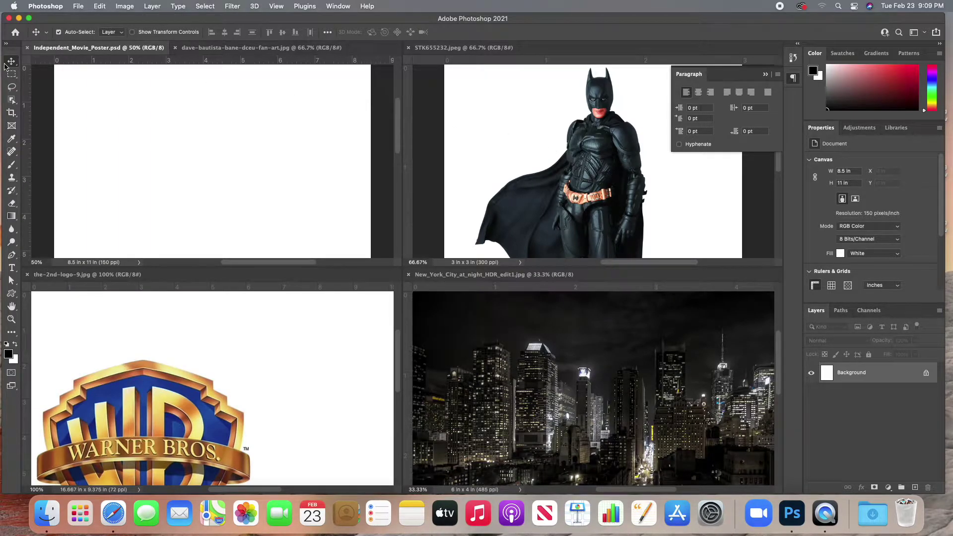
# Step: Try copying the Batman image into the New York City document with the Move tool, and undo it
pyautogui.click(598, 144)
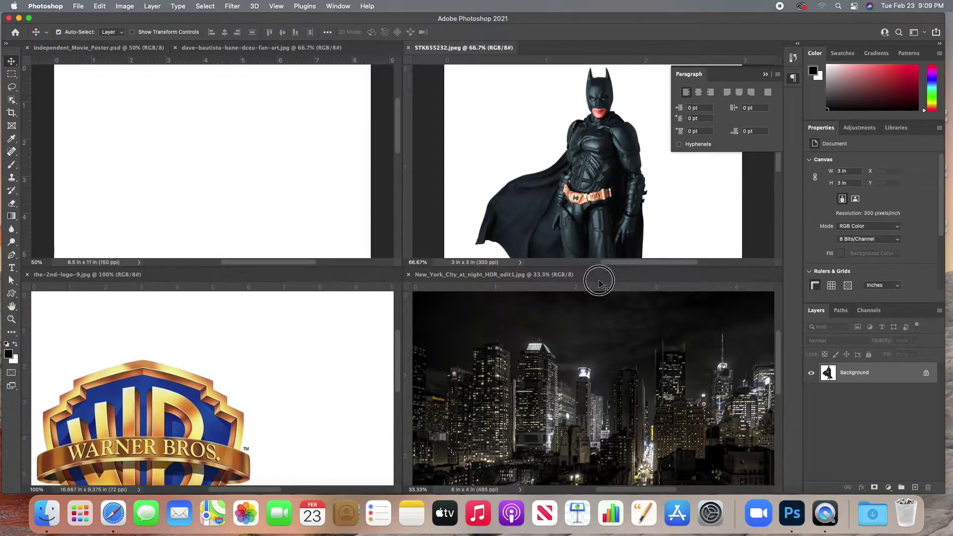
pyautogui.moveTo(620, 182); pyautogui.dragTo(625, 426)
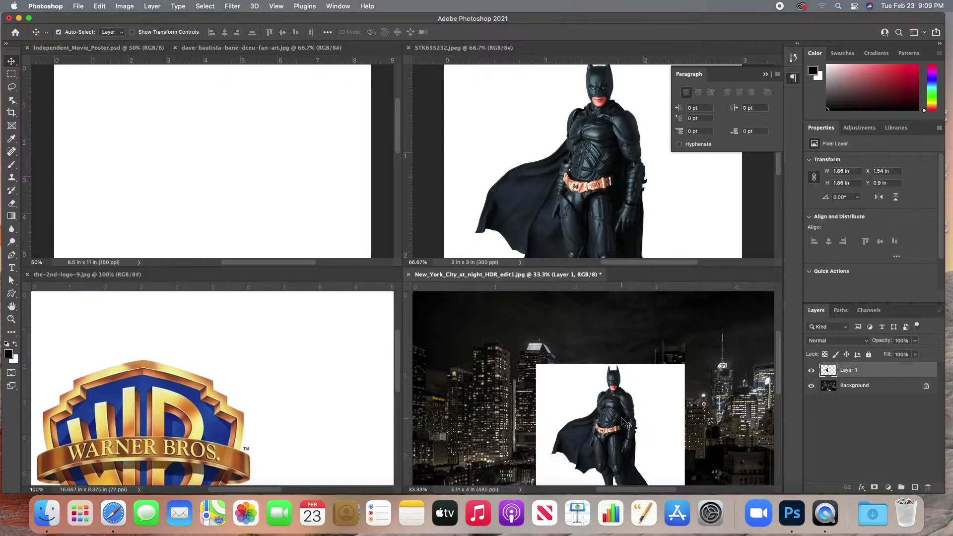
pyautogui.press('super+z')
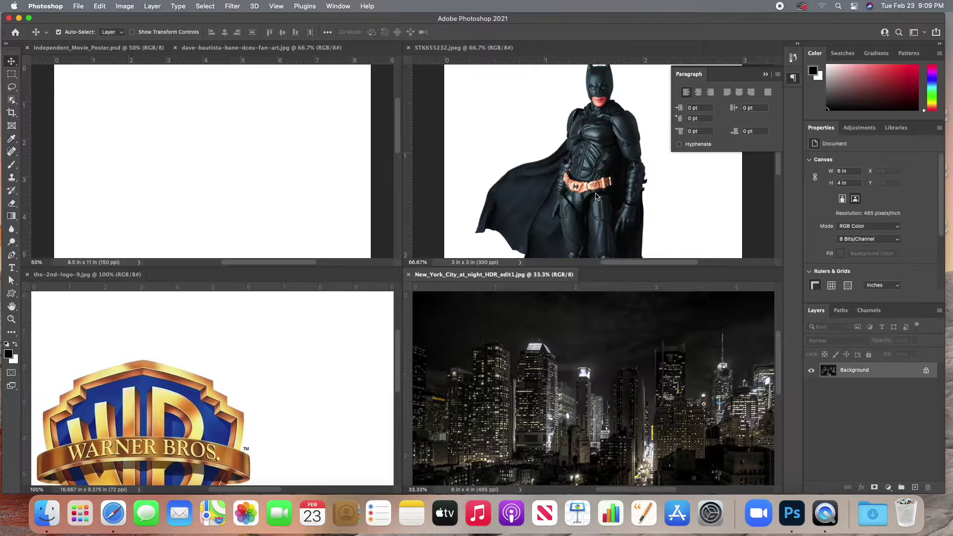
# Step: Copy the Batman image and the New York City image into the poster as new layers, closing each source document
pyautogui.click(599, 174)
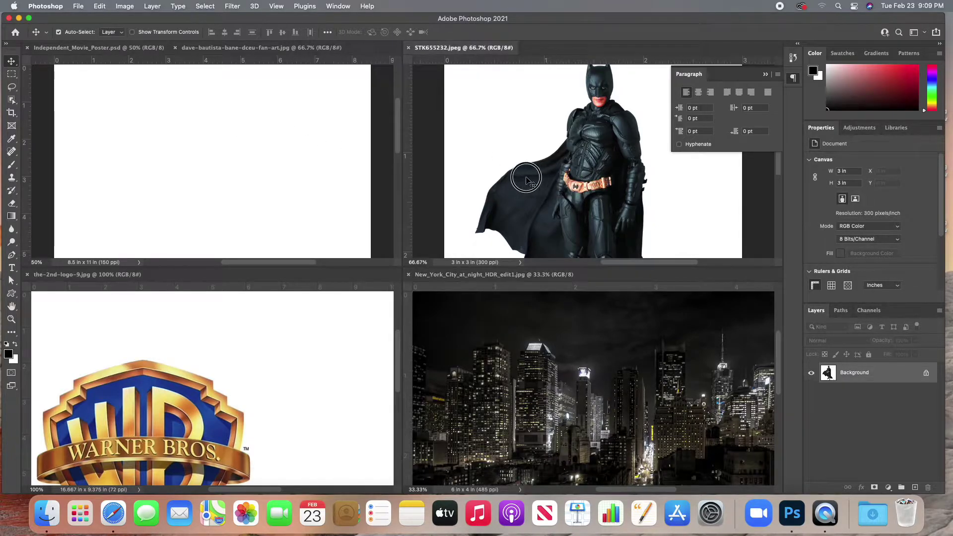
pyautogui.moveTo(562, 154); pyautogui.dragTo(235, 149)
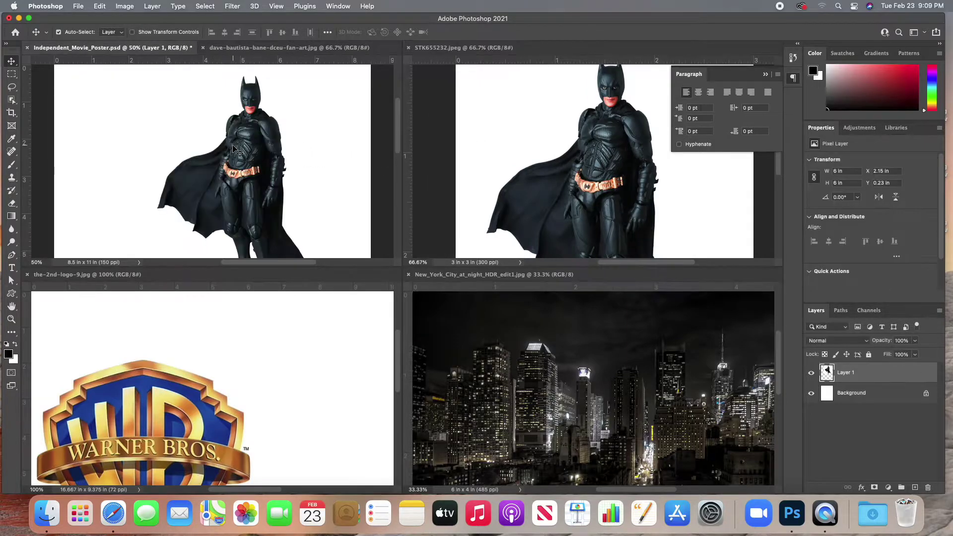
pyautogui.click(409, 47)
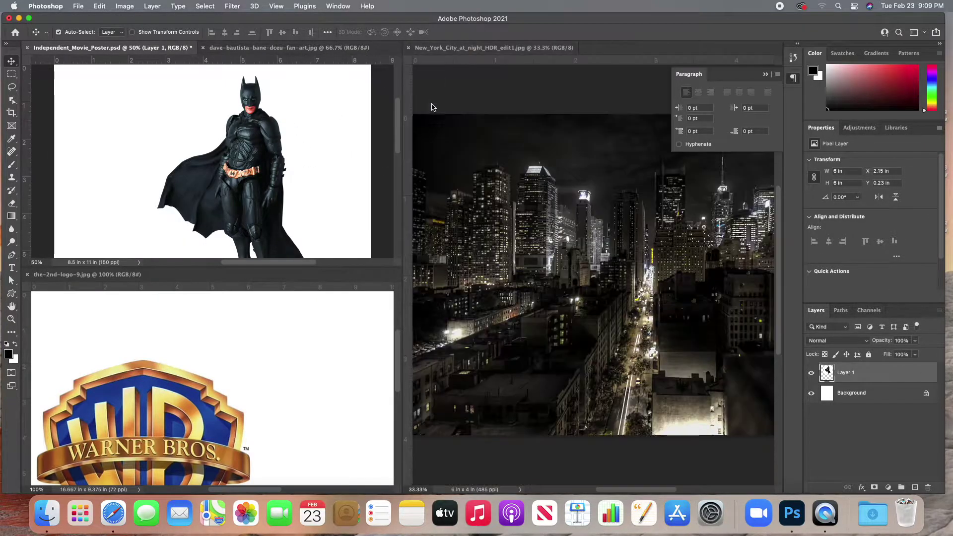
pyautogui.moveTo(581, 227); pyautogui.dragTo(235, 168)
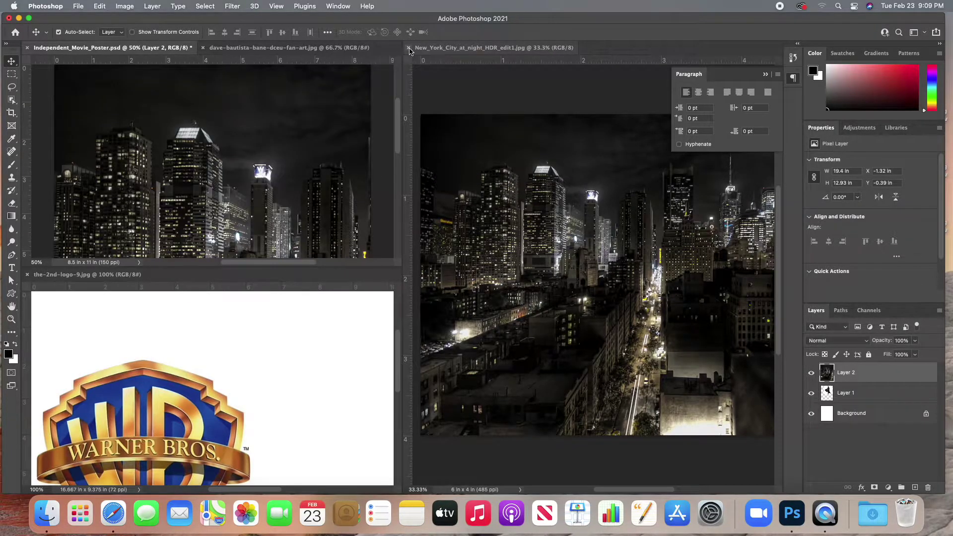
pyautogui.click(408, 48)
# Step: Copy the Warner Bros. logo image into the poster's upper half as a new layer and close the logo document
pyautogui.click(441, 387)
pyautogui.click(441, 151)
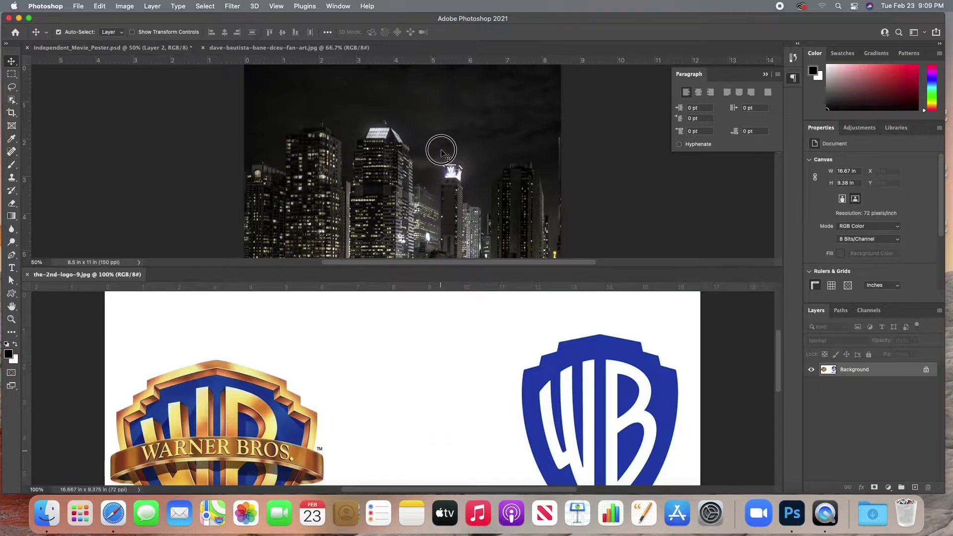
pyautogui.moveTo(572, 410); pyautogui.dragTo(502, 168)
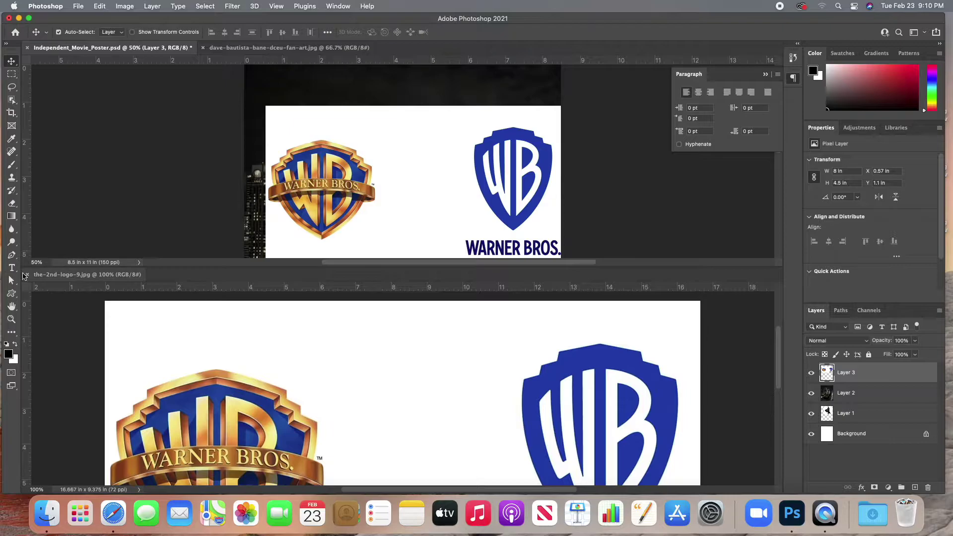
pyautogui.click(27, 277)
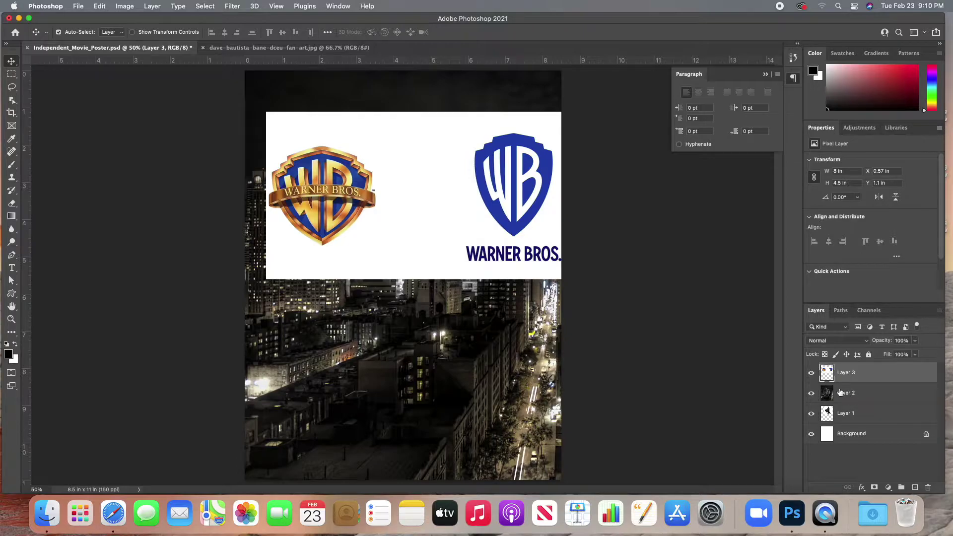
# Step: Hide the Warner Bros. logo and Batman layers, and move the city layer directly above the Background
pyautogui.click(812, 373)
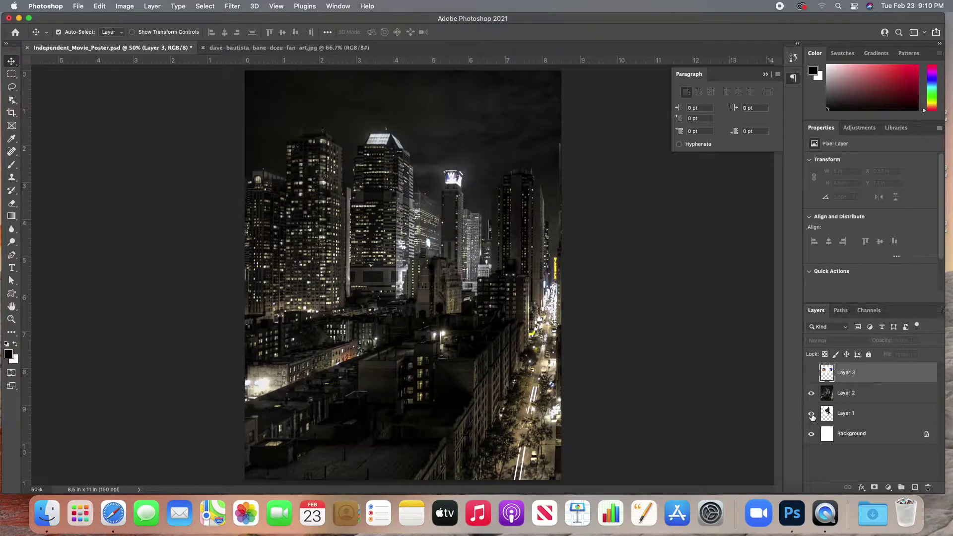
pyautogui.moveTo(843, 395); pyautogui.dragTo(851, 435)
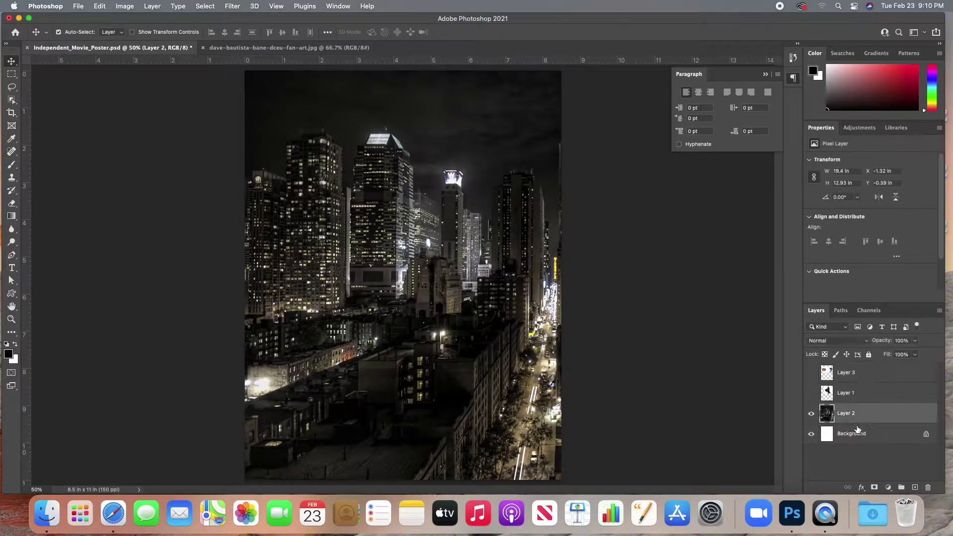
# Step: Reposition the city image and scale it down to about 9.13 × 6.08 in, spanning the poster's full width at mid-height
pyautogui.moveTo(456, 237); pyautogui.dragTo(330, 224)
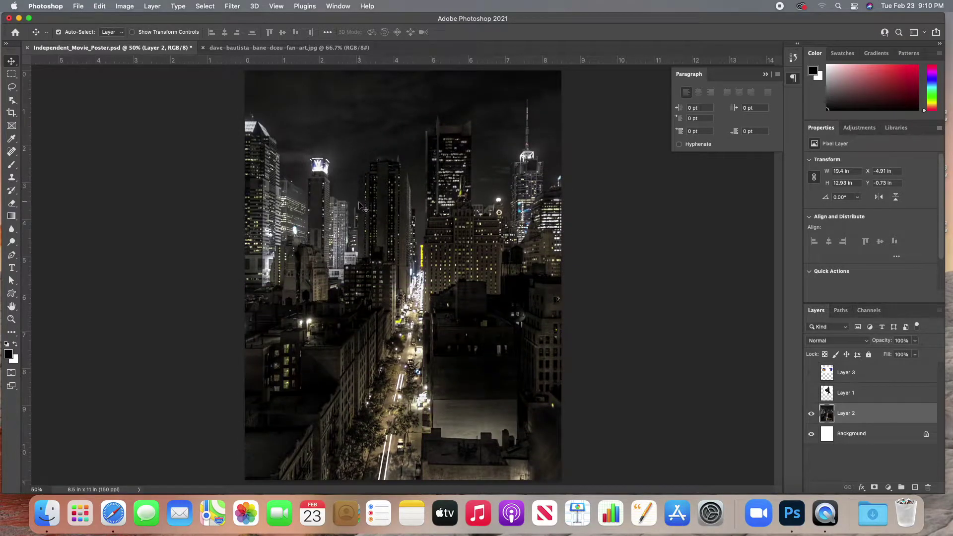
pyautogui.moveTo(485, 216); pyautogui.dragTo(386, 197)
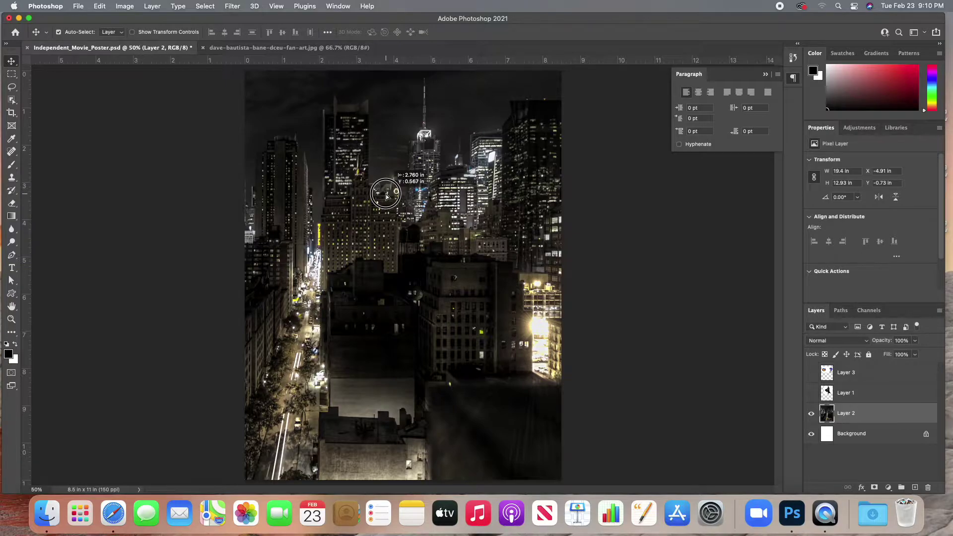
pyautogui.moveTo(386, 197); pyautogui.dragTo(386, 198)
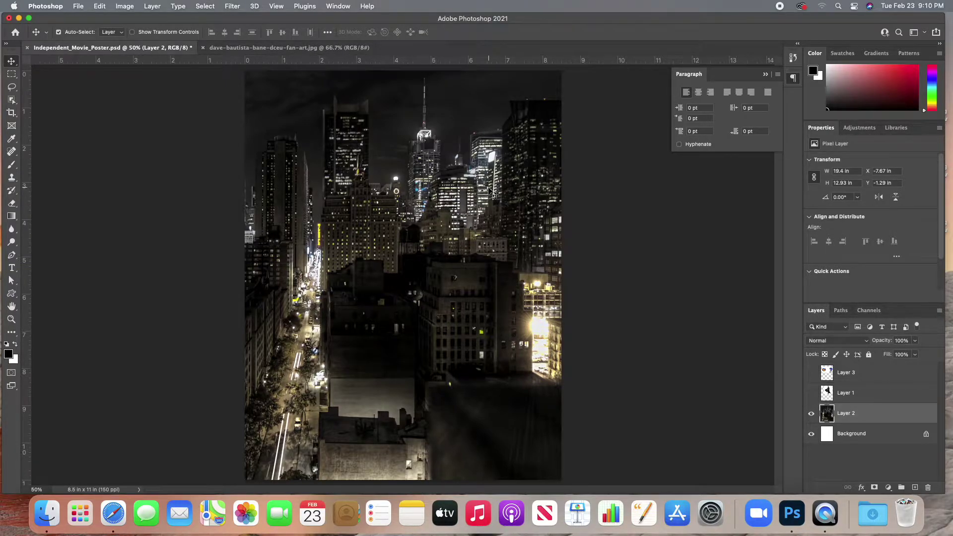
pyautogui.press('super+t')
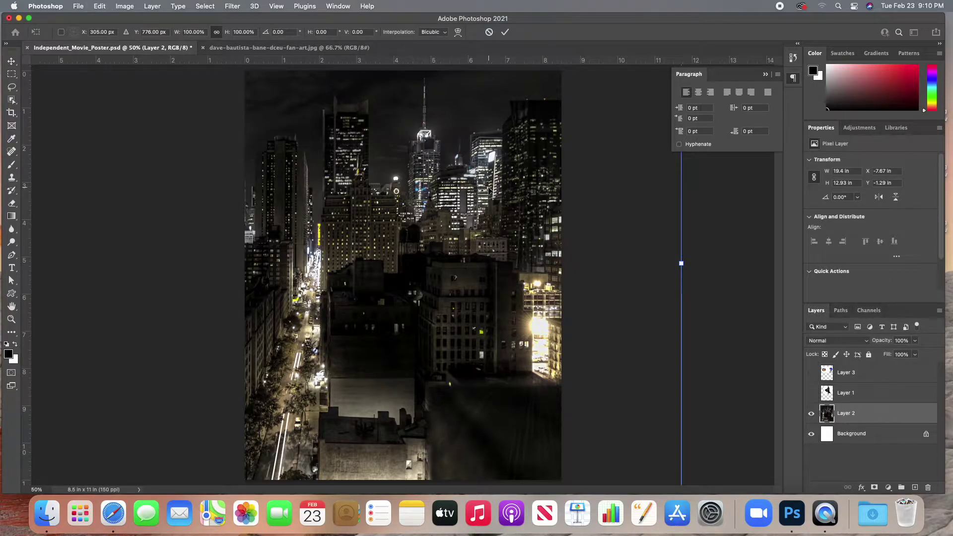
pyautogui.press('super+minus')
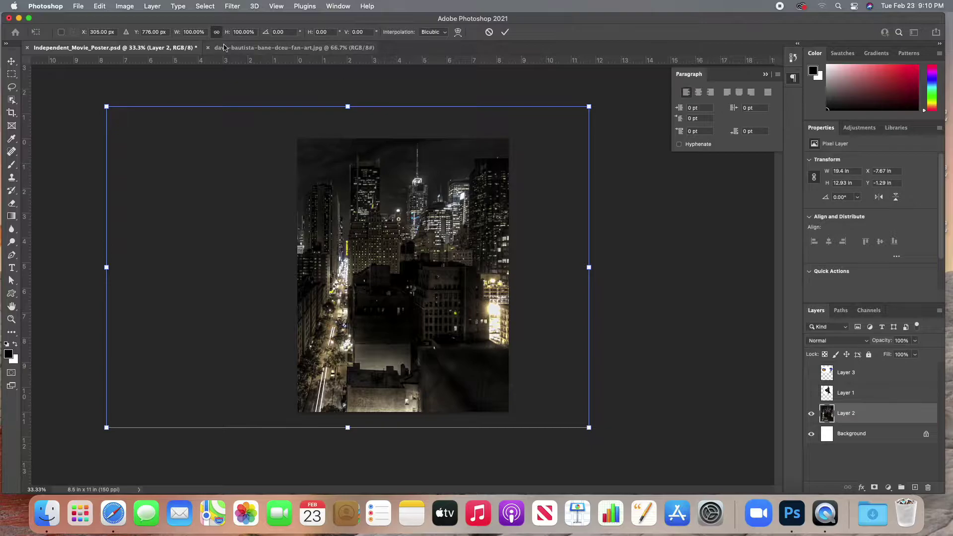
pyautogui.moveTo(108, 107); pyautogui.dragTo(328, 231)
pyautogui.moveTo(409, 293); pyautogui.dragTo(378, 223)
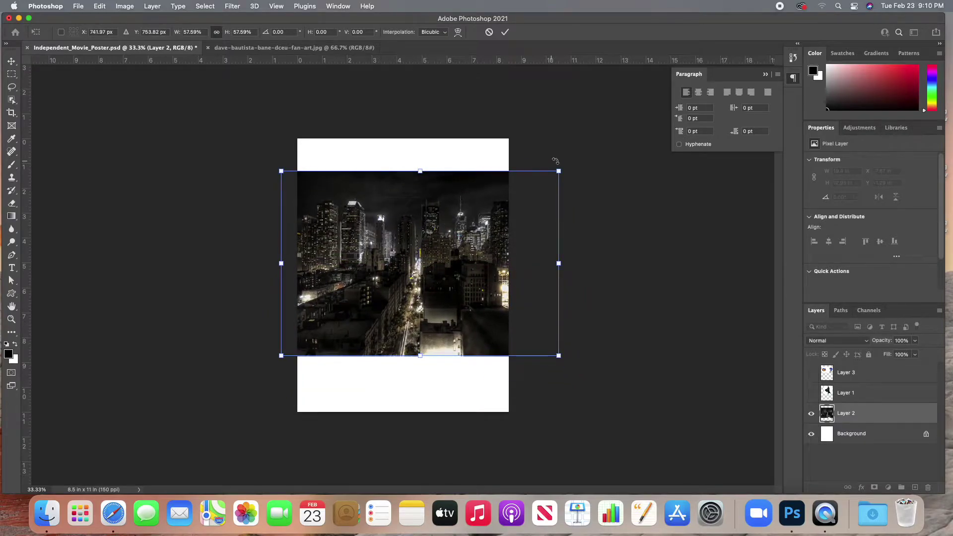
pyautogui.moveTo(567, 171); pyautogui.dragTo(495, 217)
pyautogui.press('Return')
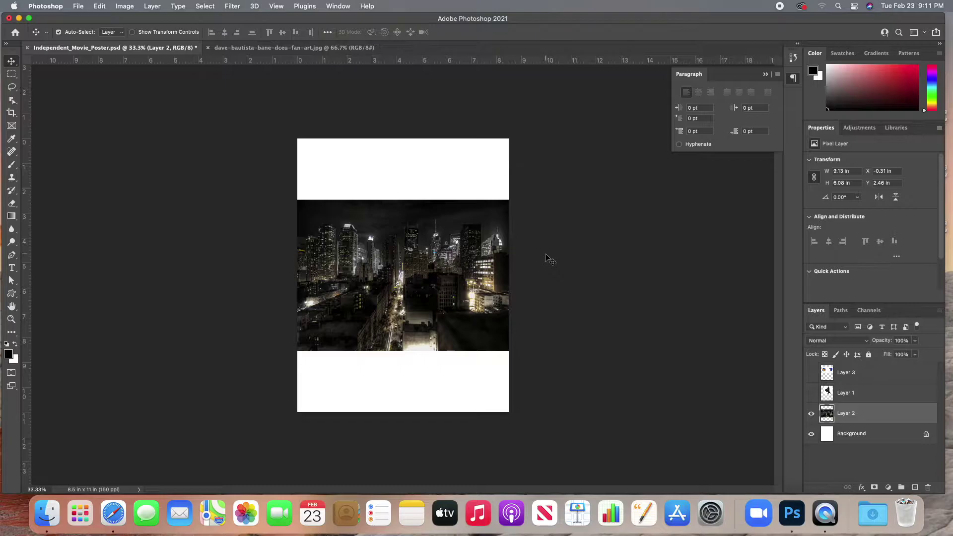
# Step: Fill the Background layer with a near-black color sampled from the upper edge of the city image, at 100% opacity
pyautogui.click(852, 437)
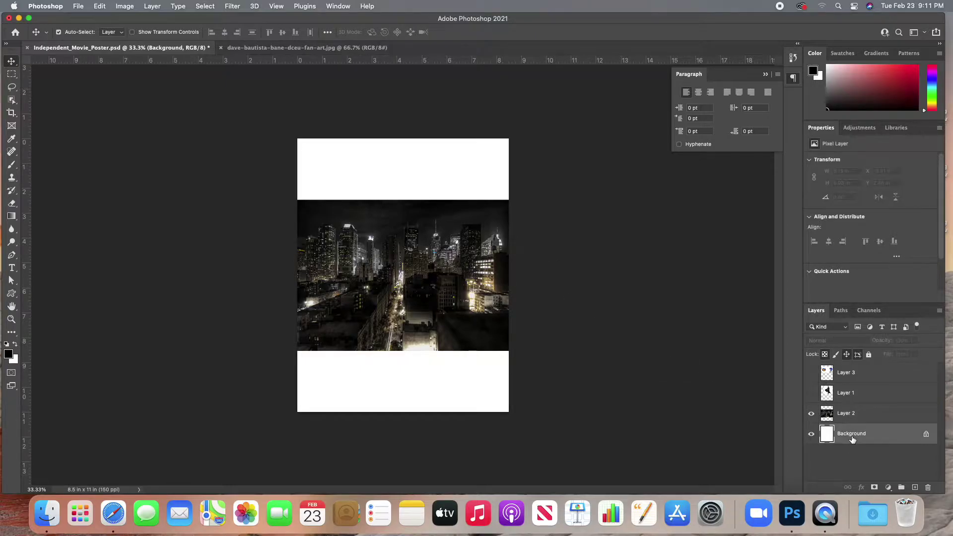
pyautogui.click(105, 6)
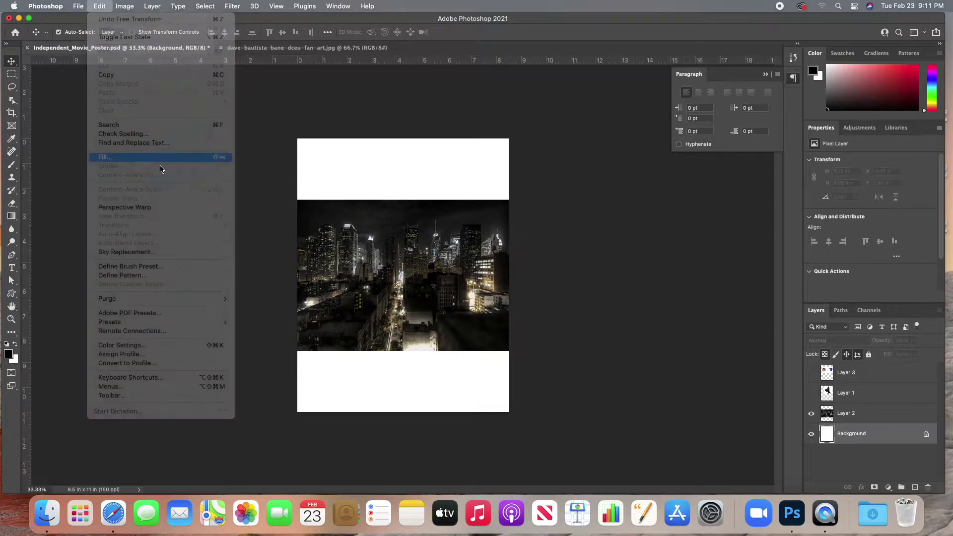
pyautogui.click(152, 158)
pyautogui.moveTo(467, 202); pyautogui.dragTo(616, 187)
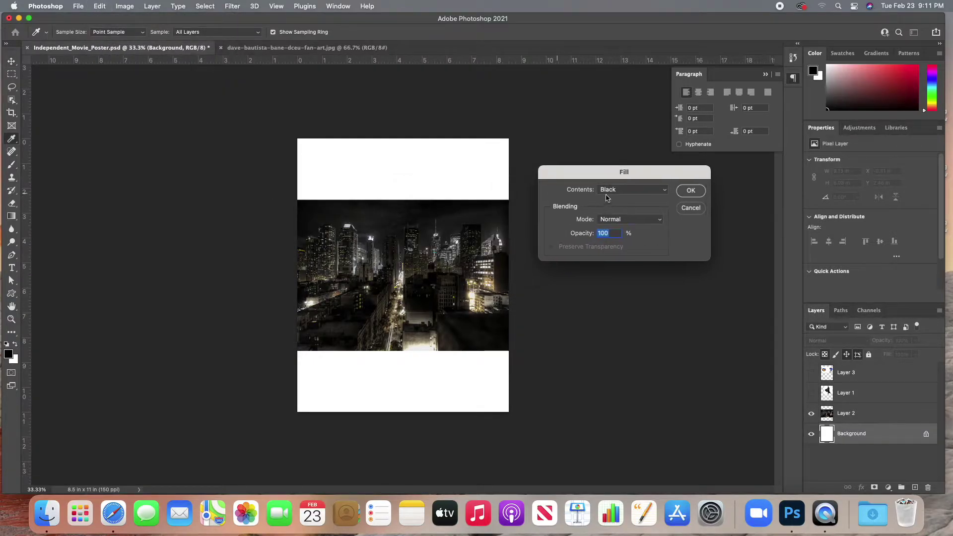
pyautogui.click(607, 191)
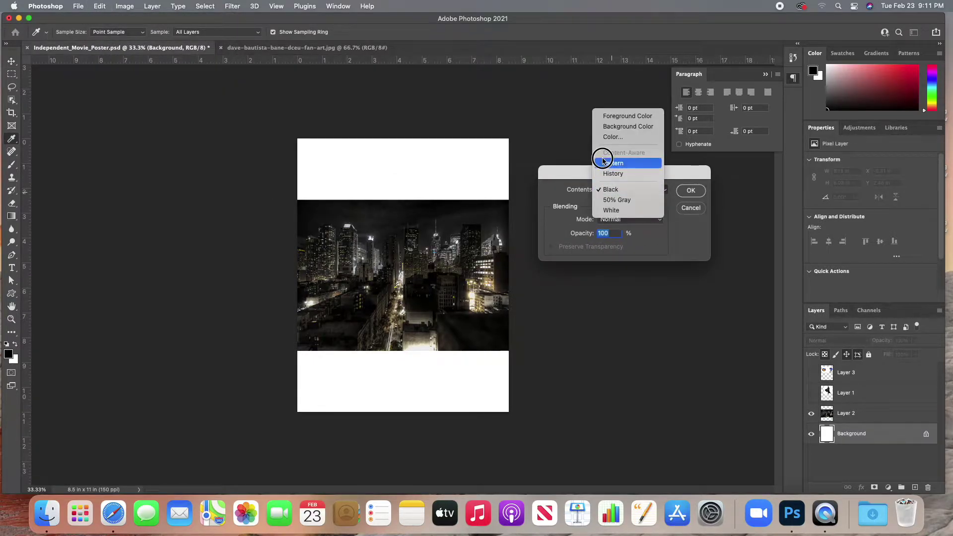
pyautogui.click(613, 137)
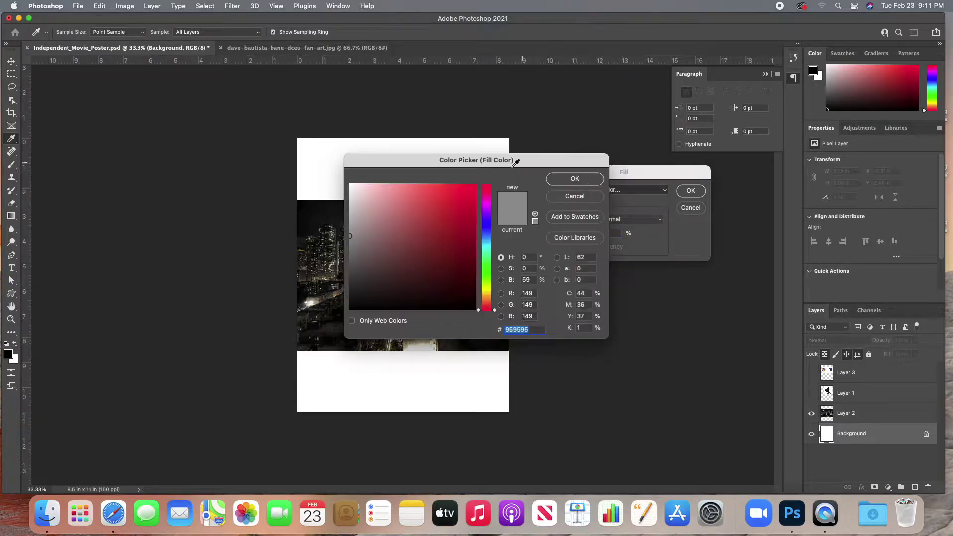
pyautogui.moveTo(460, 168); pyautogui.dragTo(566, 161)
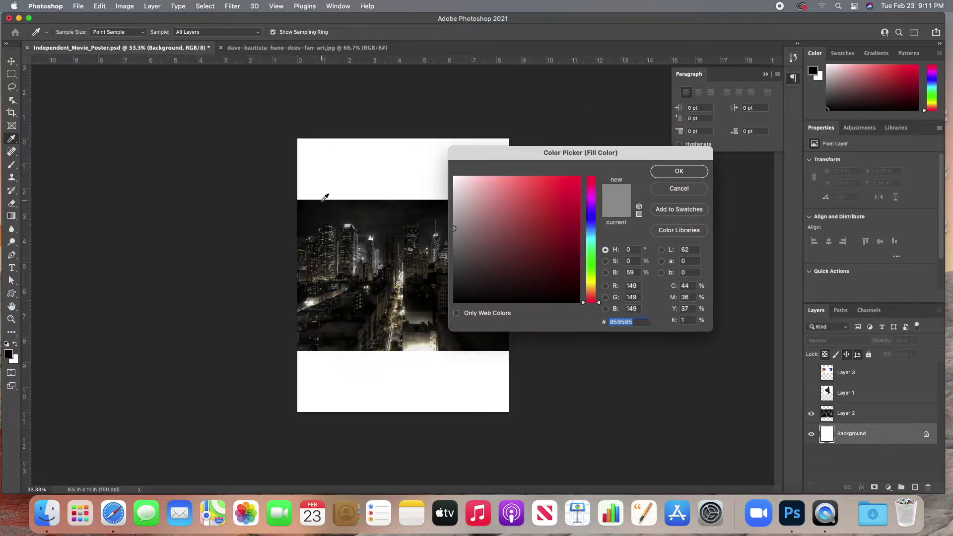
pyautogui.click(323, 198)
pyautogui.click(324, 198)
pyautogui.click(304, 199)
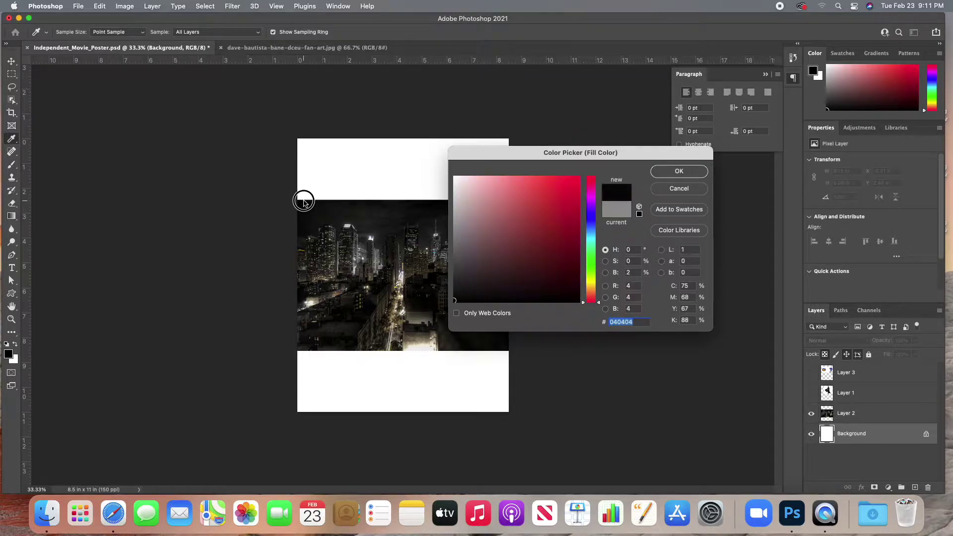
pyautogui.click(306, 197)
pyautogui.click(664, 172)
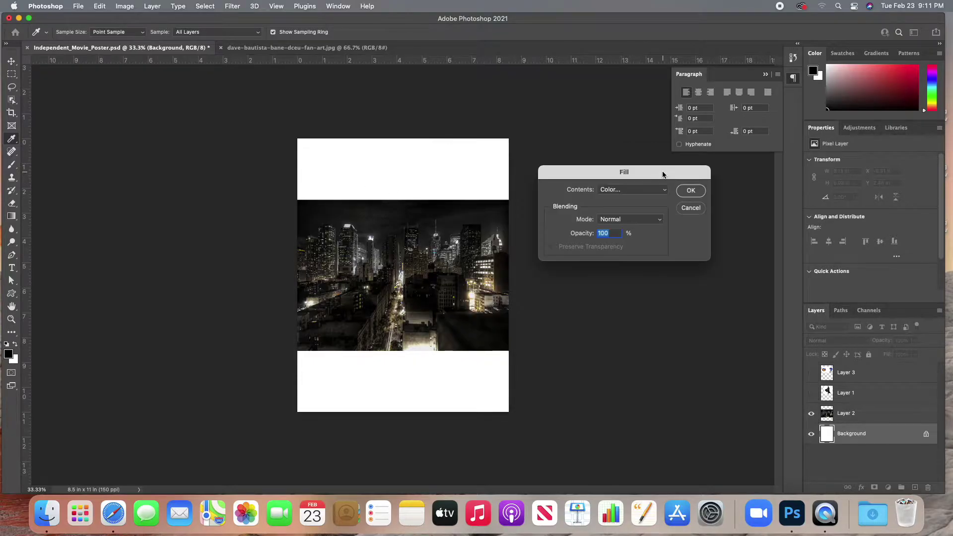
pyautogui.click(691, 190)
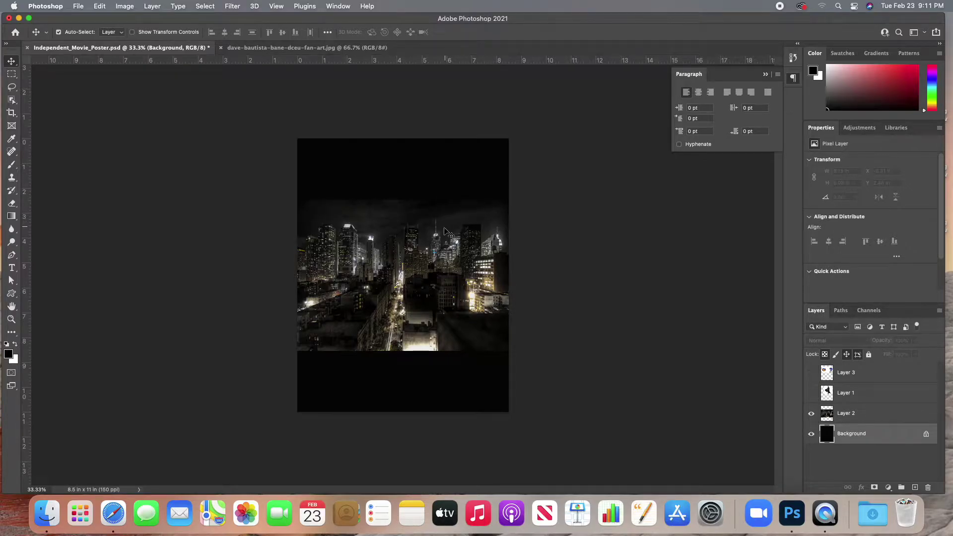
# Step: Make a rectangular marquee selection about 8.5 × 5.59 in on the city layer, just inside the image's upper and lower edges
pyautogui.click(847, 417)
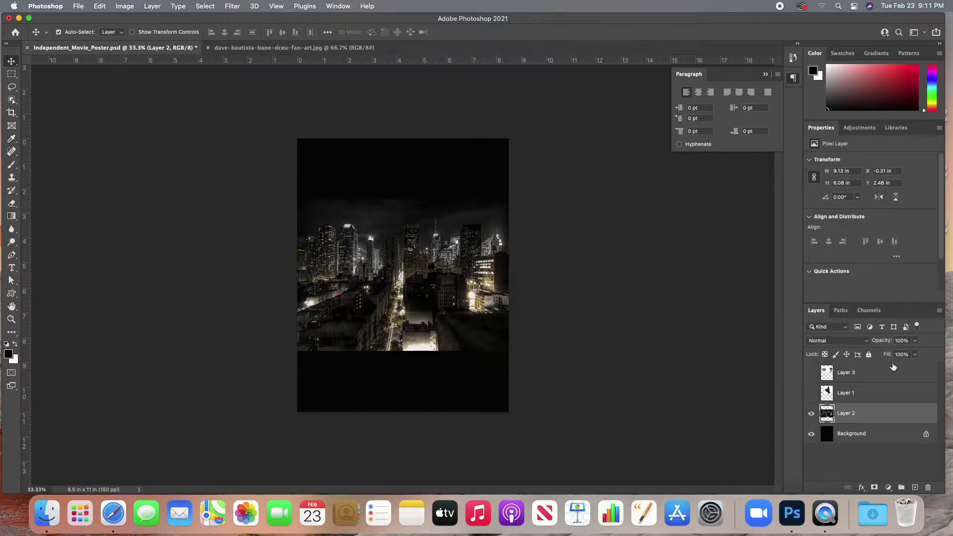
pyautogui.click(11, 74)
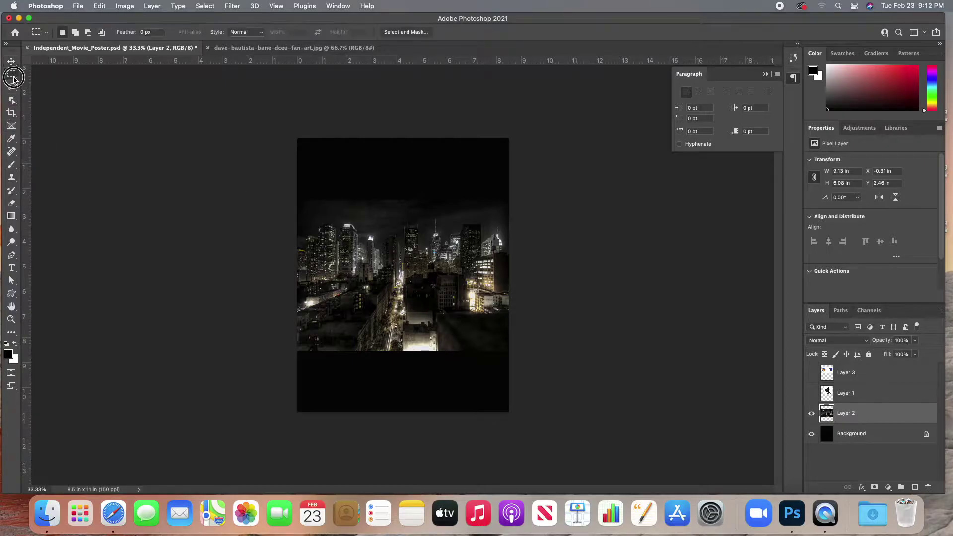
pyautogui.click(33, 75)
pyautogui.moveTo(292, 205); pyautogui.dragTo(529, 343)
pyautogui.click(291, 213)
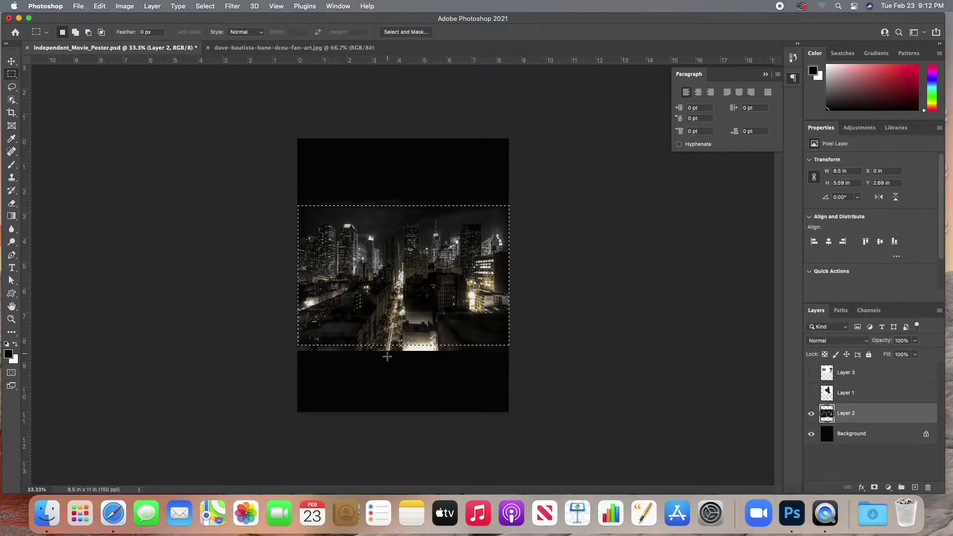
# Step: Try masking the city layer with the selection feathered by 40 pixels, and undo the mask
pyautogui.click(196, 5)
pyautogui.moveTo(238, 151)
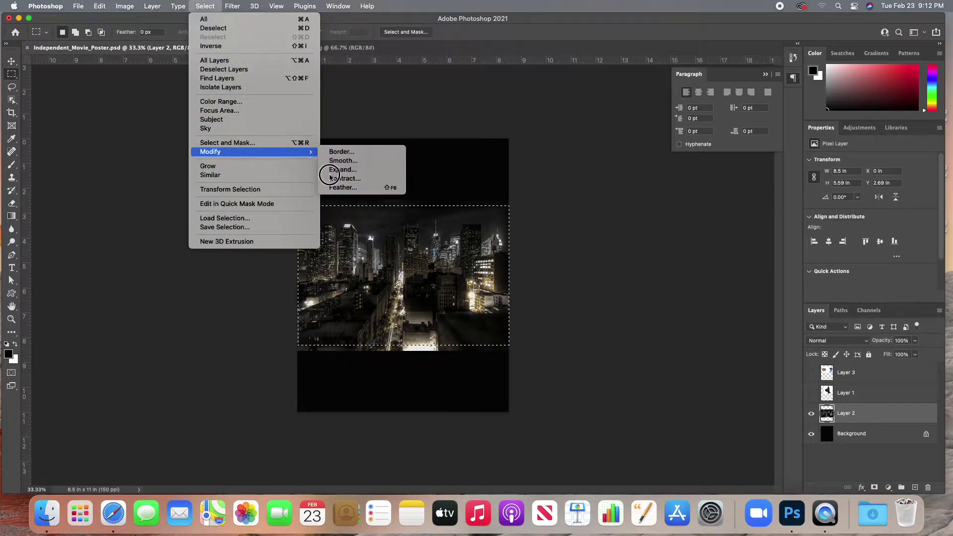
pyautogui.click(348, 187)
pyautogui.moveTo(505, 222); pyautogui.dragTo(634, 219)
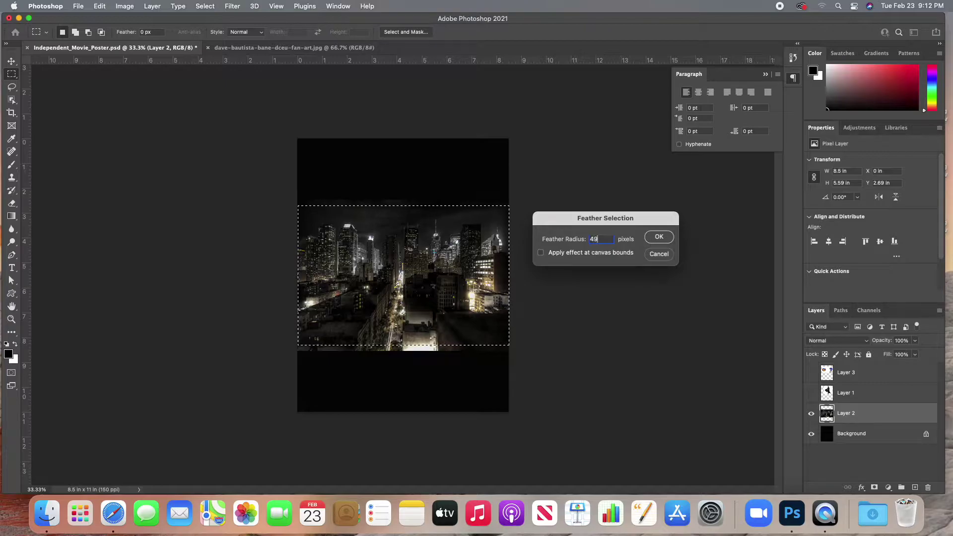
pyautogui.write('4')
pyautogui.press('Return')
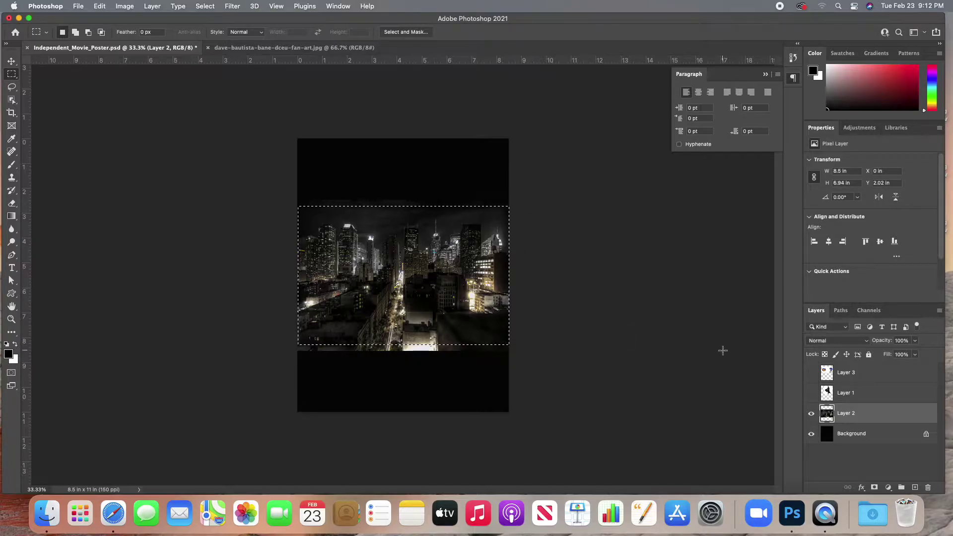
pyautogui.click(875, 488)
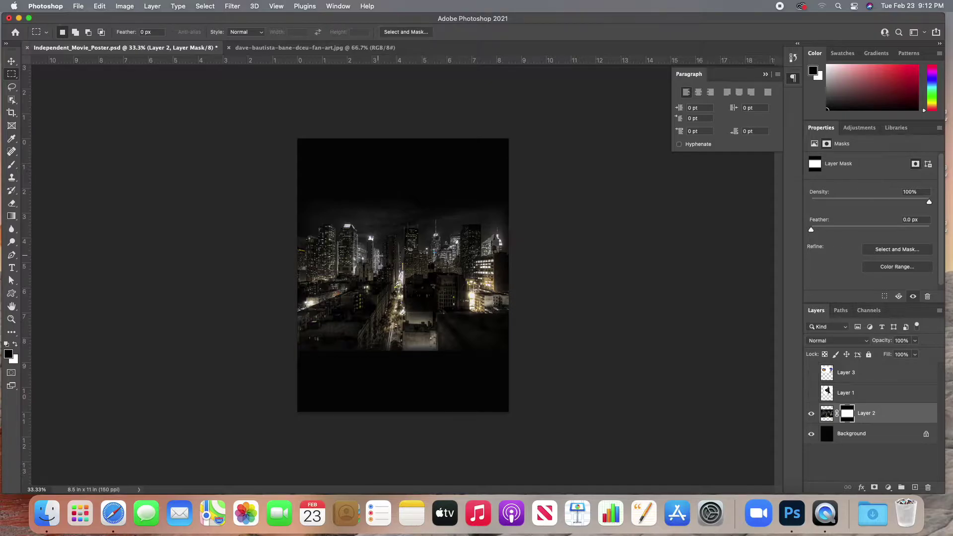
pyautogui.press('super+z')
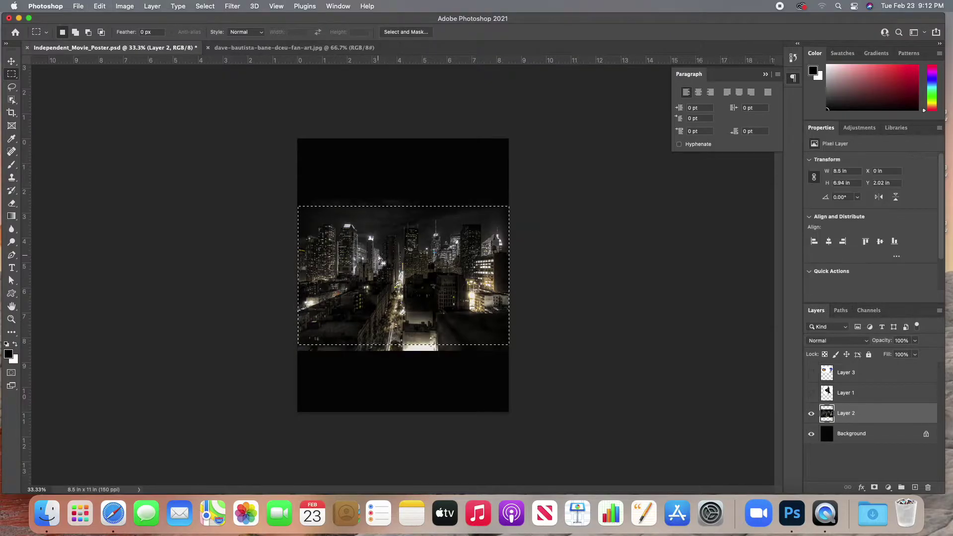
# Step: Try masking the city layer after feathering the selection by a further 80 pixels, and undo the mask
pyautogui.click(206, 6)
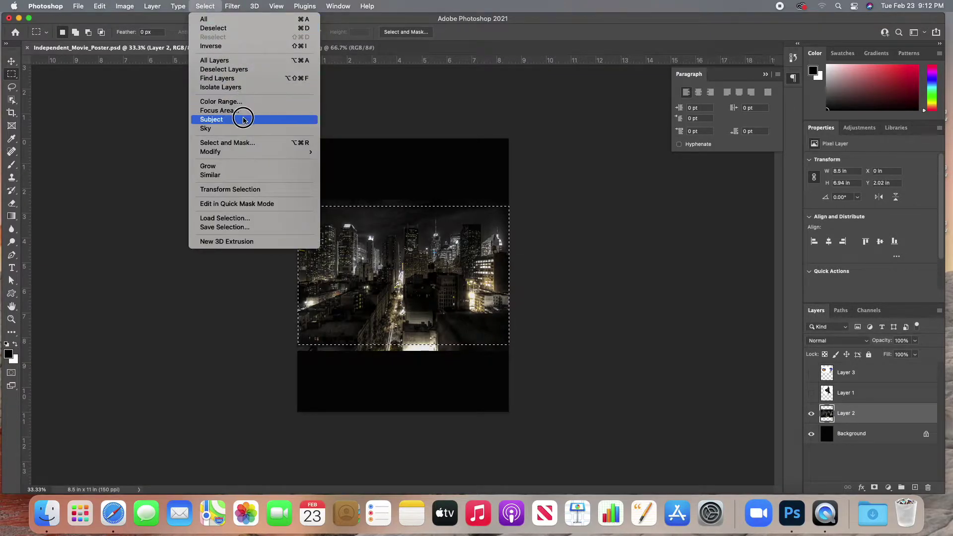
pyautogui.moveTo(247, 152)
pyautogui.click(367, 188)
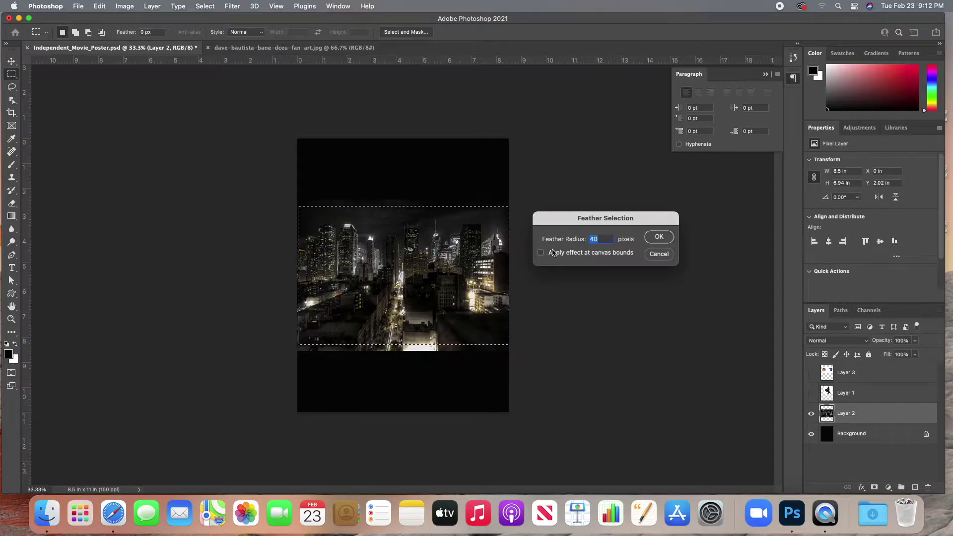
pyautogui.write('80')
pyautogui.press('Return')
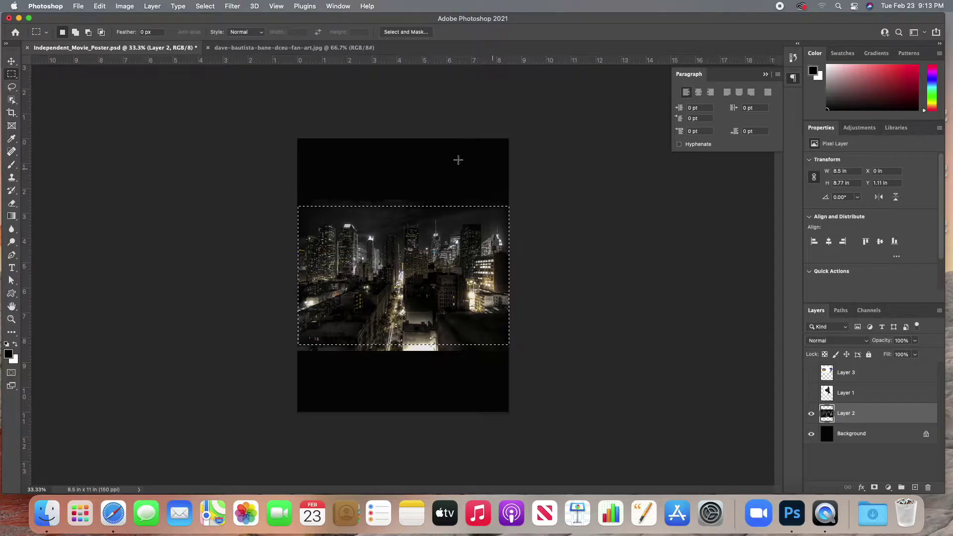
pyautogui.click(875, 488)
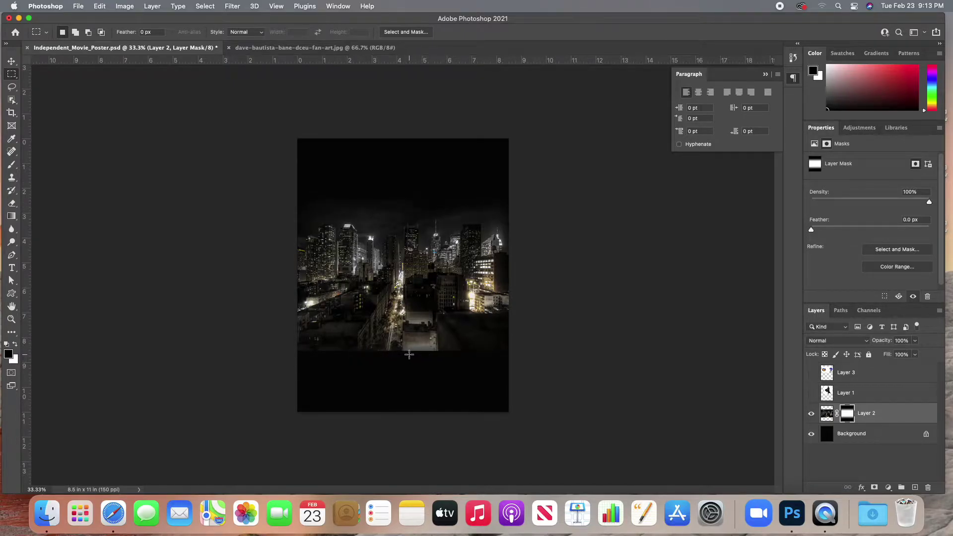
pyautogui.press('super+z')
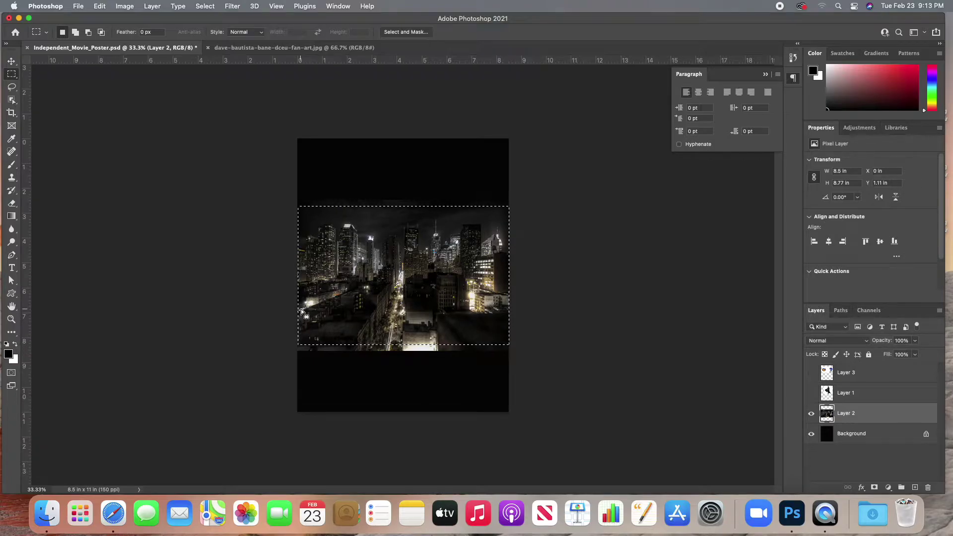
# Step: Redraw the marquee at about 8.5 × 4.63 in inside the city image, feather the selection and mask the city layer with it
pyautogui.click(274, 215)
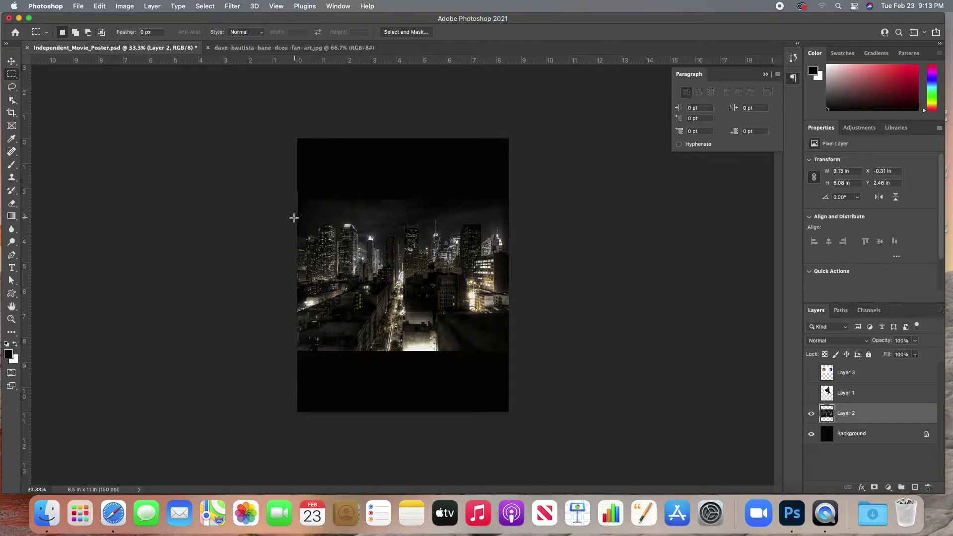
pyautogui.moveTo(292, 215); pyautogui.dragTo(523, 330)
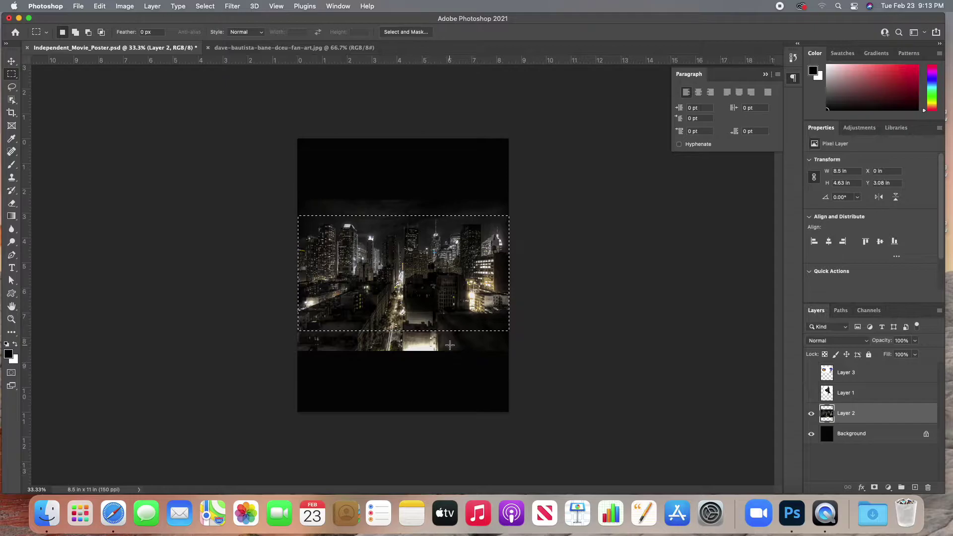
pyautogui.click(205, 6)
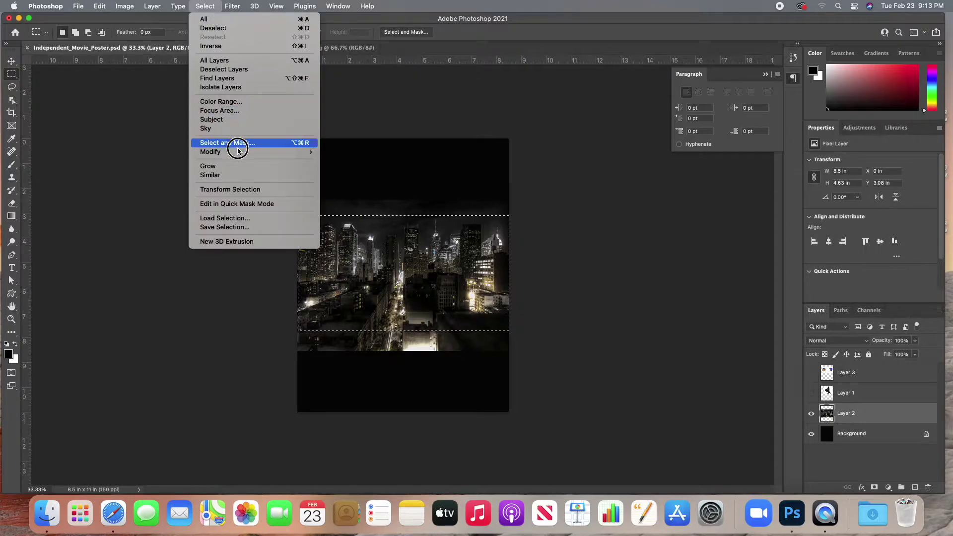
pyautogui.moveTo(281, 152)
pyautogui.click(366, 188)
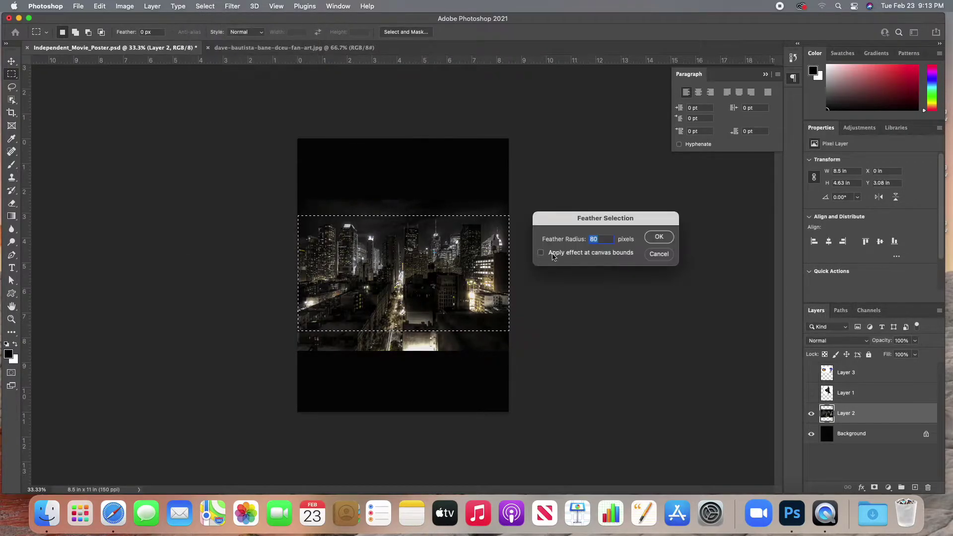
pyautogui.write('6')
pyautogui.press('Return')
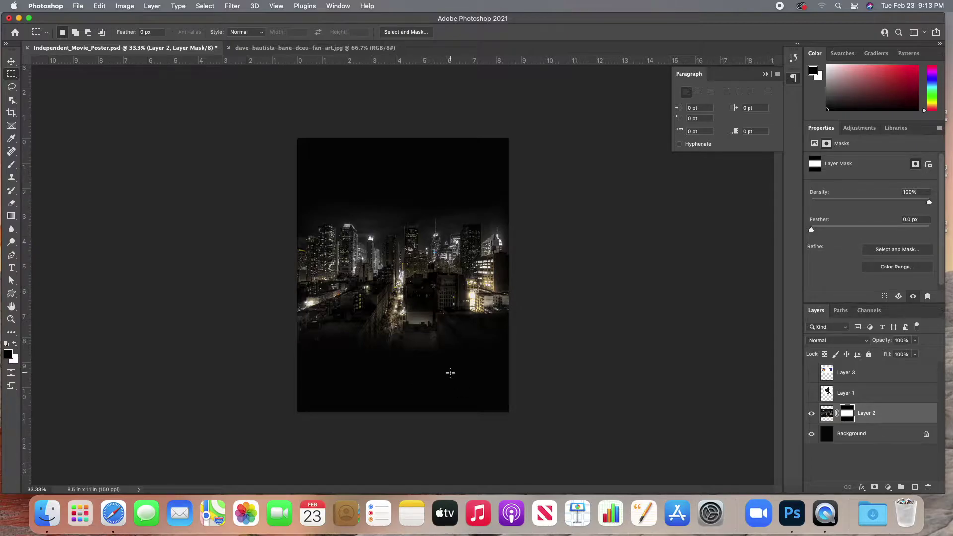
pyautogui.press('super+equal')
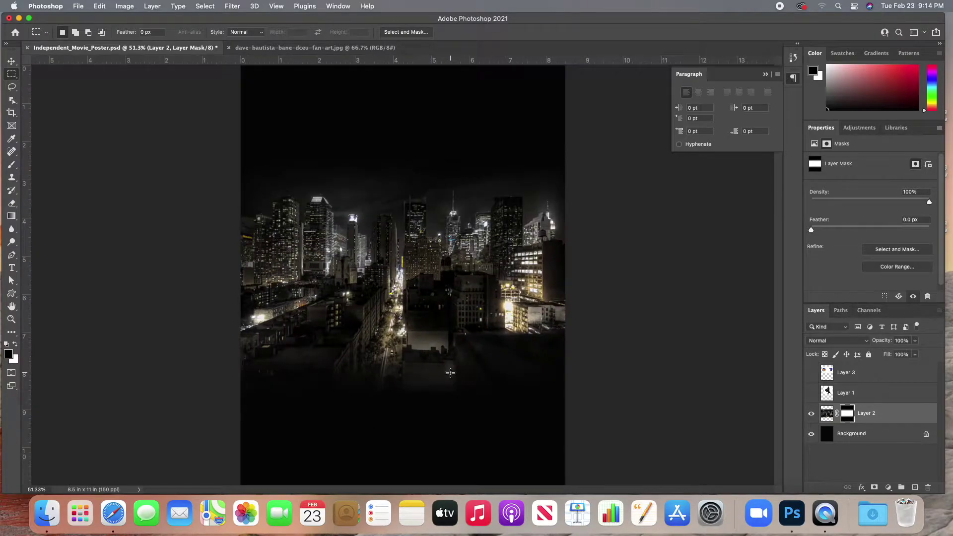
# Step: Close the Bane image document and check the hidden Batman and Warner Bros. layers in the poster, leaving them hidden
pyautogui.click(268, 50)
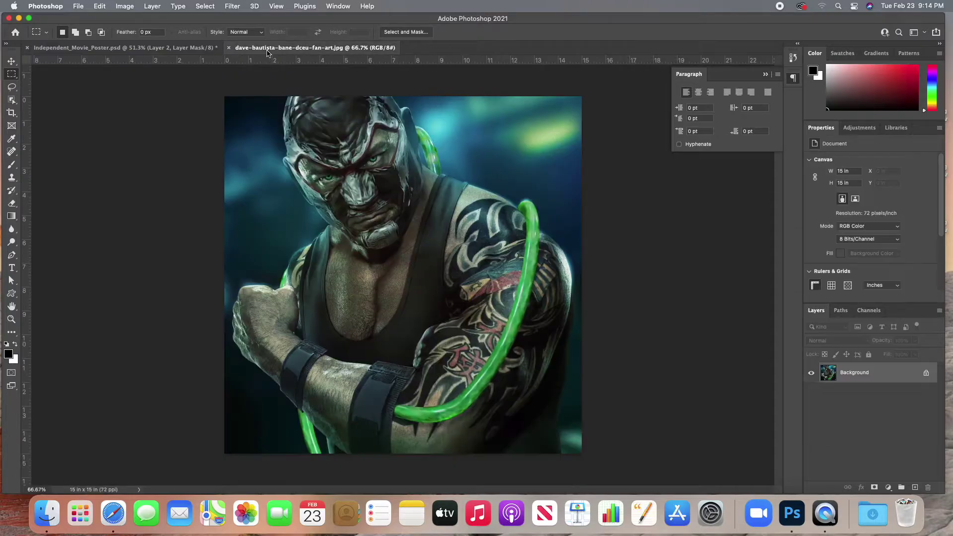
pyautogui.click(229, 48)
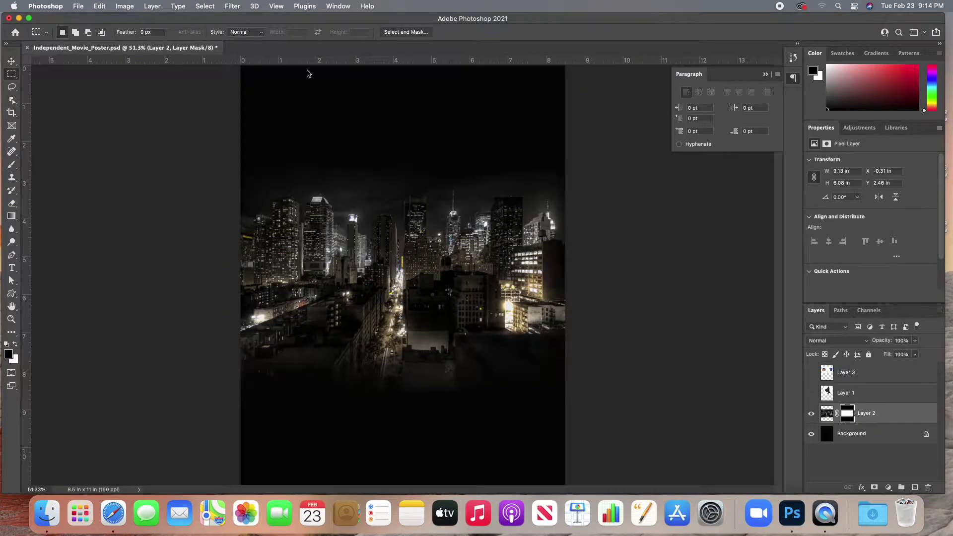
pyautogui.click(811, 393)
pyautogui.click(812, 373)
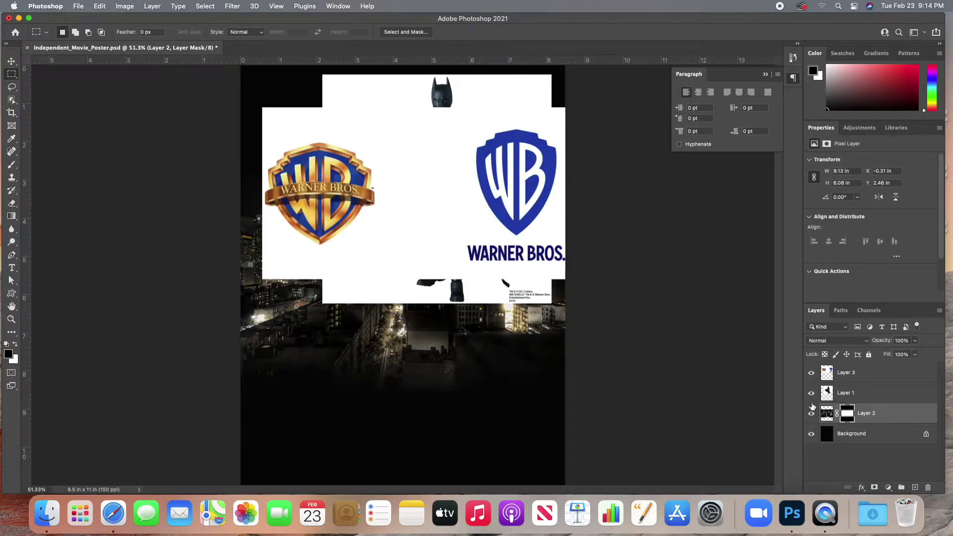
pyautogui.click(811, 393)
pyautogui.click(811, 373)
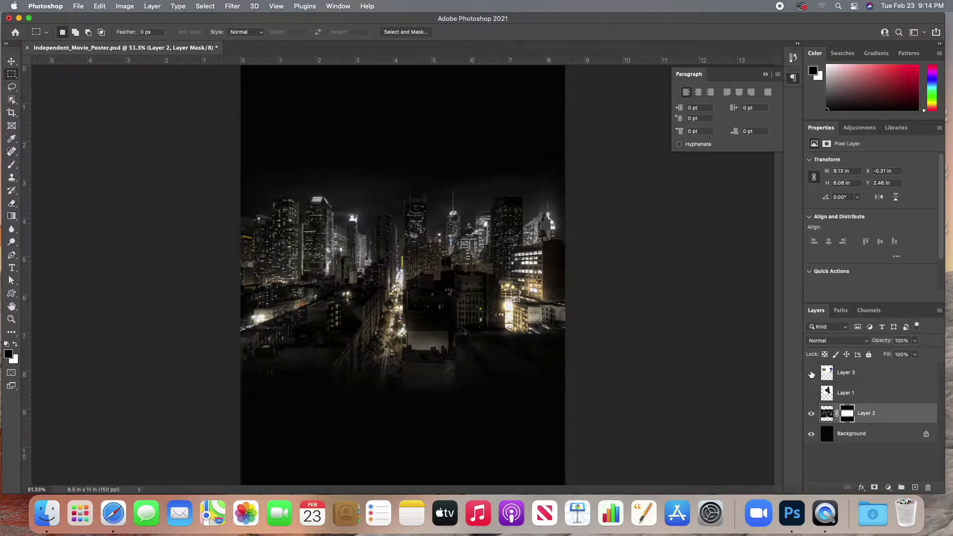
pyautogui.click(78, 6)
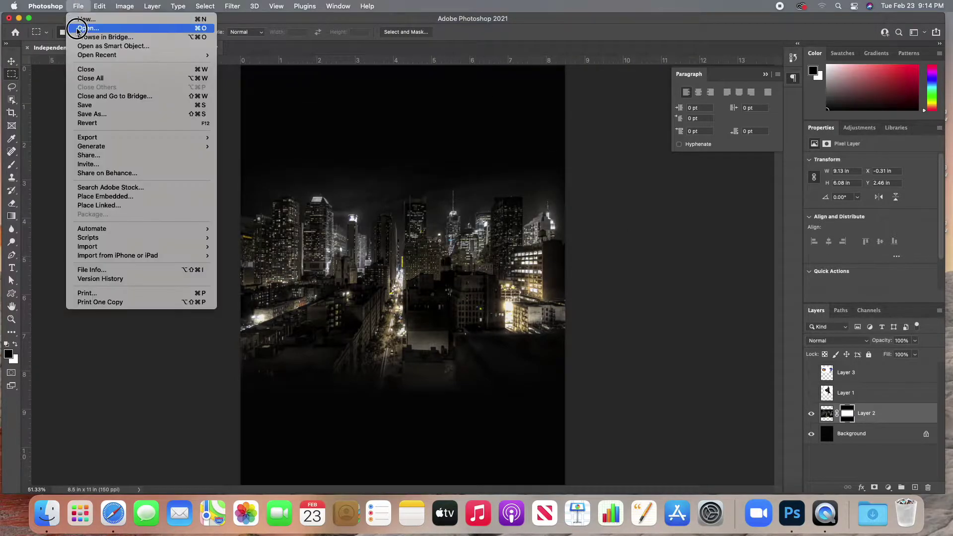
pyautogui.moveTo(97, 55)
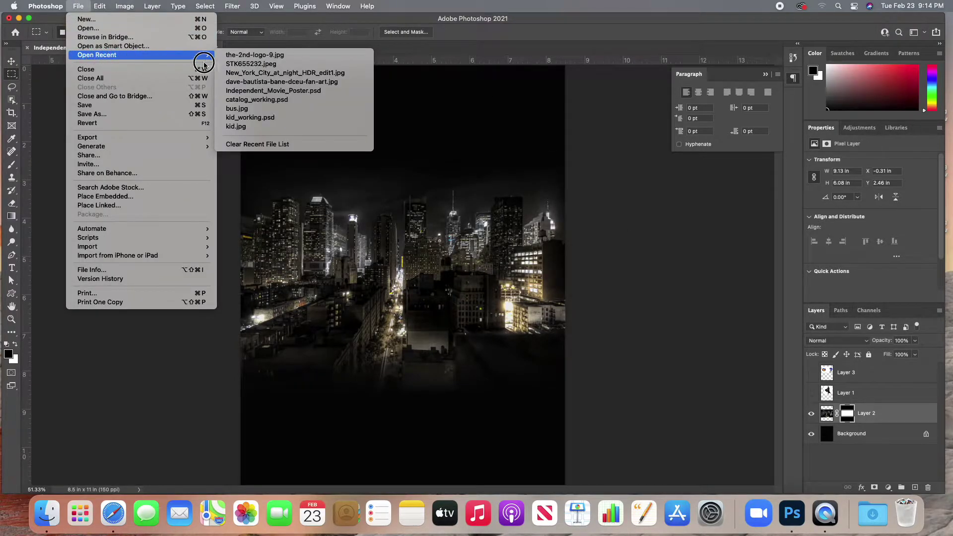
pyautogui.click(297, 55)
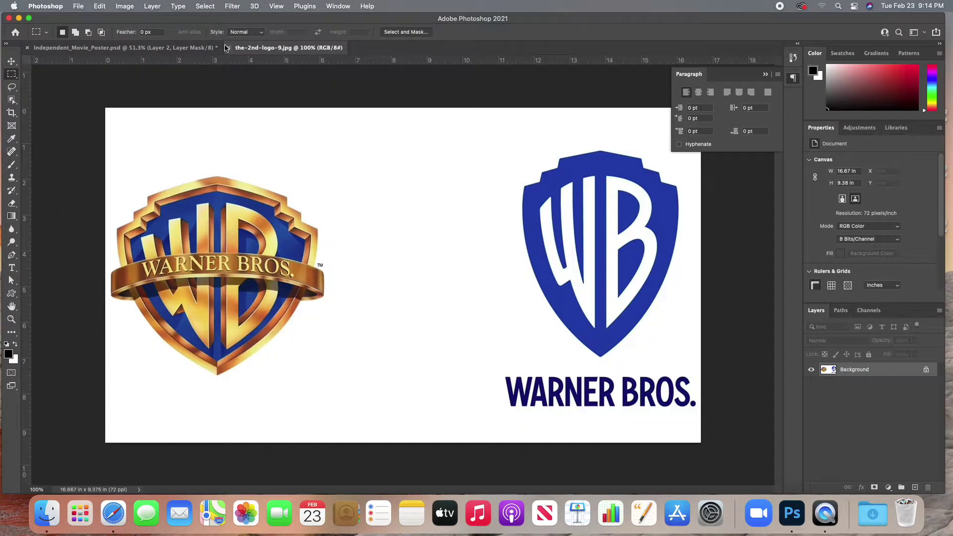
pyautogui.click(228, 47)
# Step: Open dave-bautista-bane-dceu-fan-art.jpg and copy its image into the poster as a layer above the city
pyautogui.click(98, 6)
pyautogui.moveTo(79, 6)
pyautogui.click(188, 63)
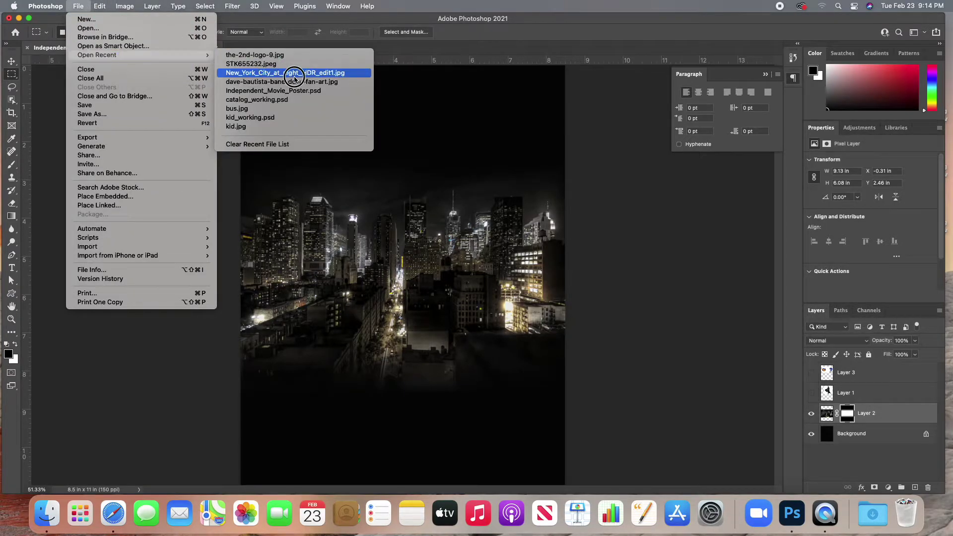
pyautogui.click(314, 81)
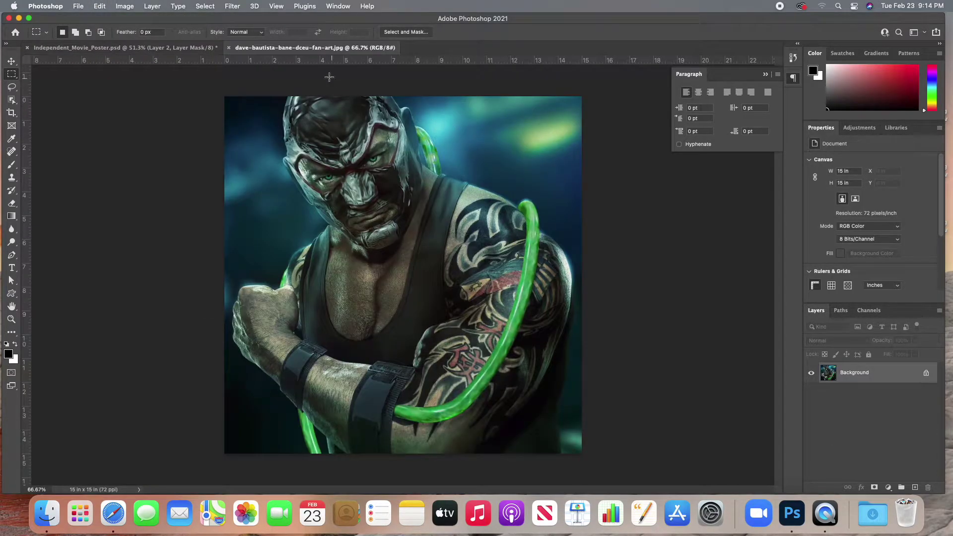
pyautogui.moveTo(308, 48); pyautogui.dragTo(455, 129)
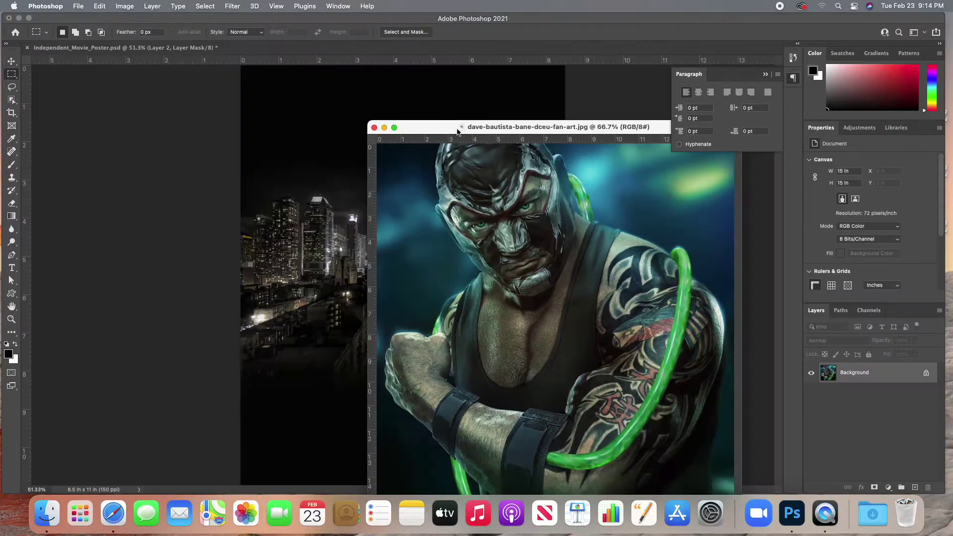
pyautogui.click(12, 61)
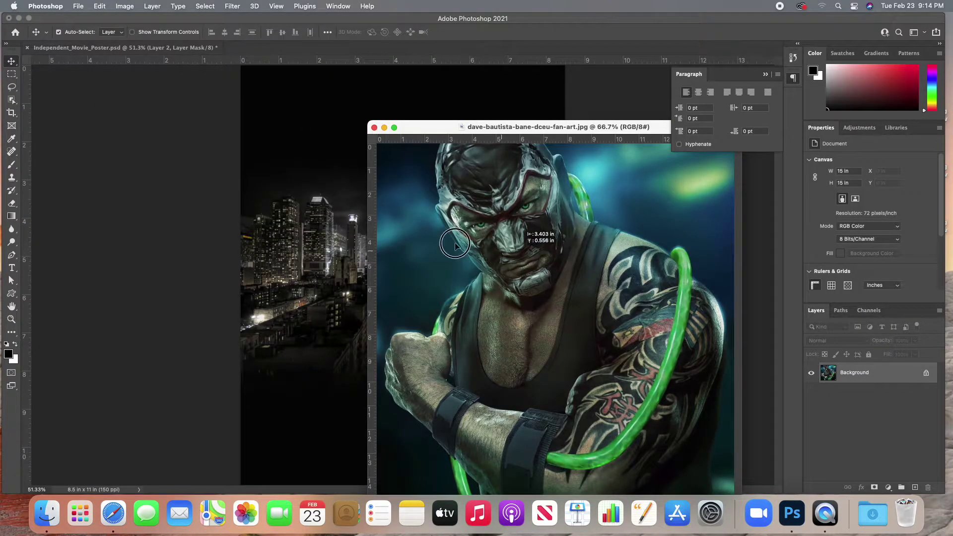
pyautogui.moveTo(306, 205); pyautogui.dragTo(433, 216)
# Step: Hide the new Bane layer, and show the Batman layer moved over the middle of the city
pyautogui.click(812, 414)
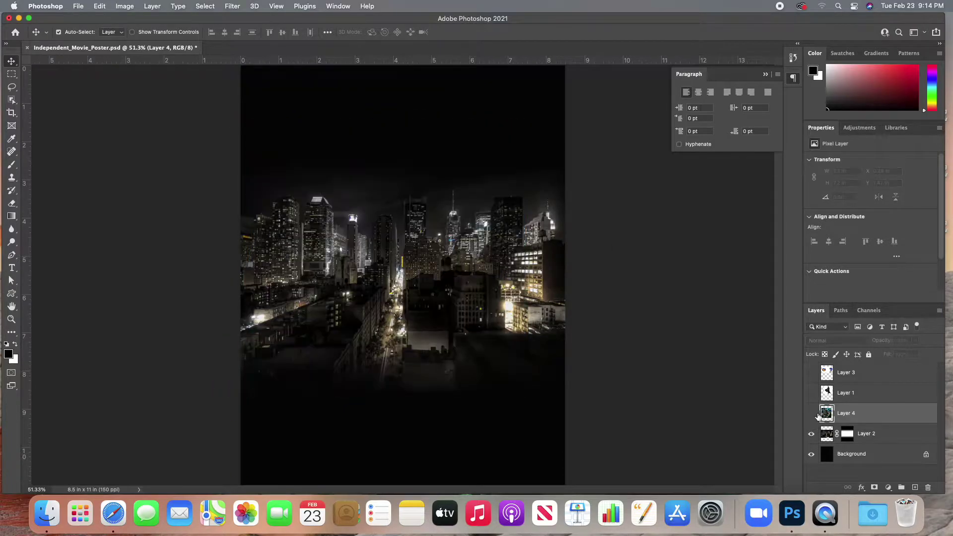
pyautogui.click(812, 393)
pyautogui.moveTo(444, 165); pyautogui.dragTo(425, 233)
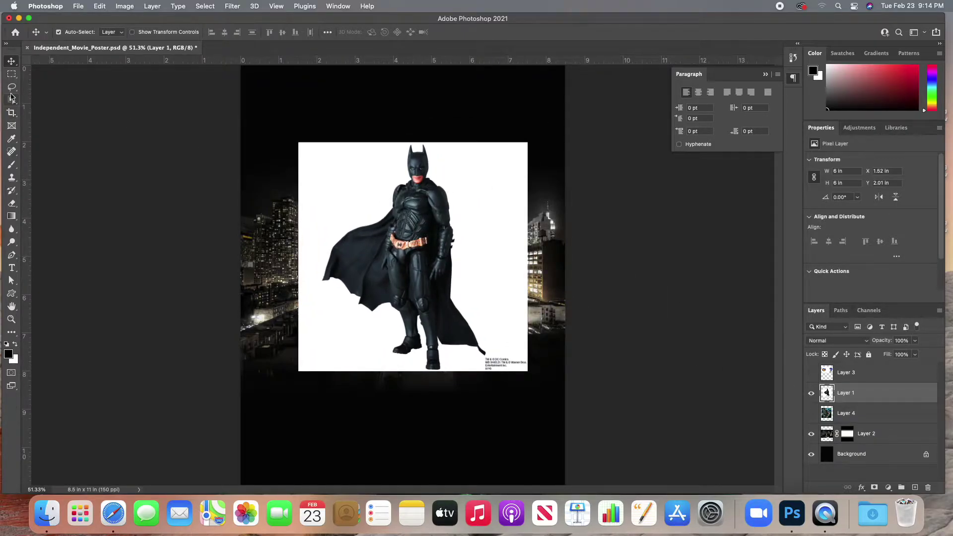
# Step: Select Batman's white backdrop with the Magic Wand, add a layer mask from it and invert the mask to keep only the figure
pyautogui.click(11, 98)
pyautogui.click(11, 99)
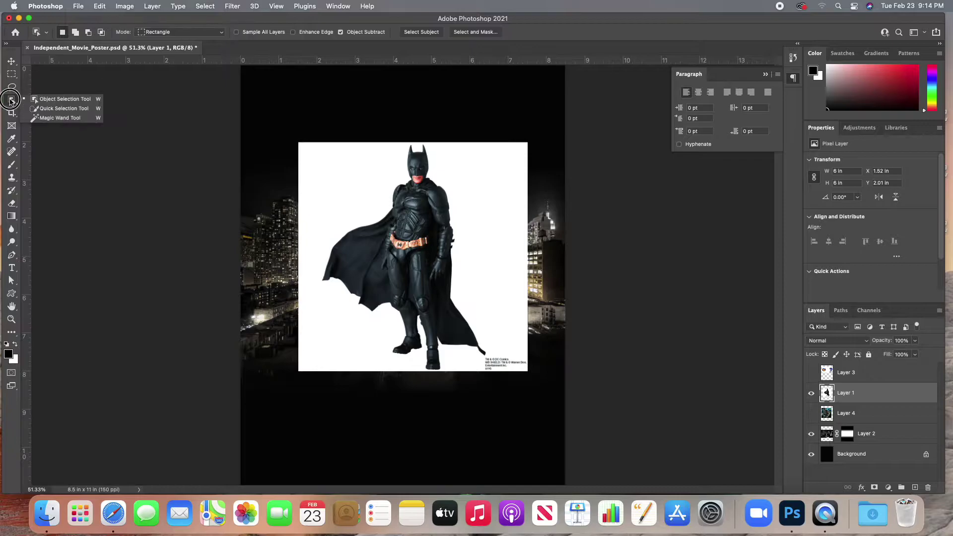
pyautogui.click(69, 118)
pyautogui.click(376, 192)
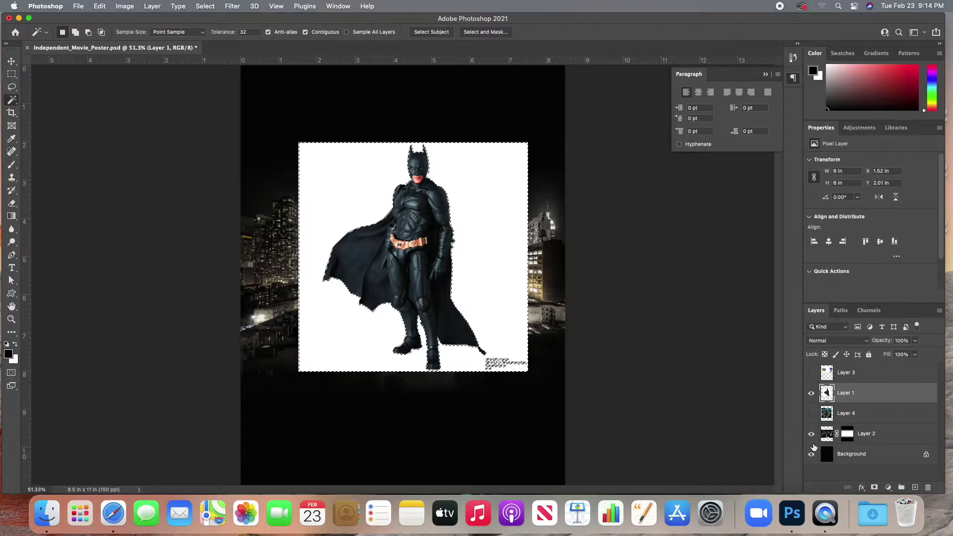
pyautogui.click(876, 487)
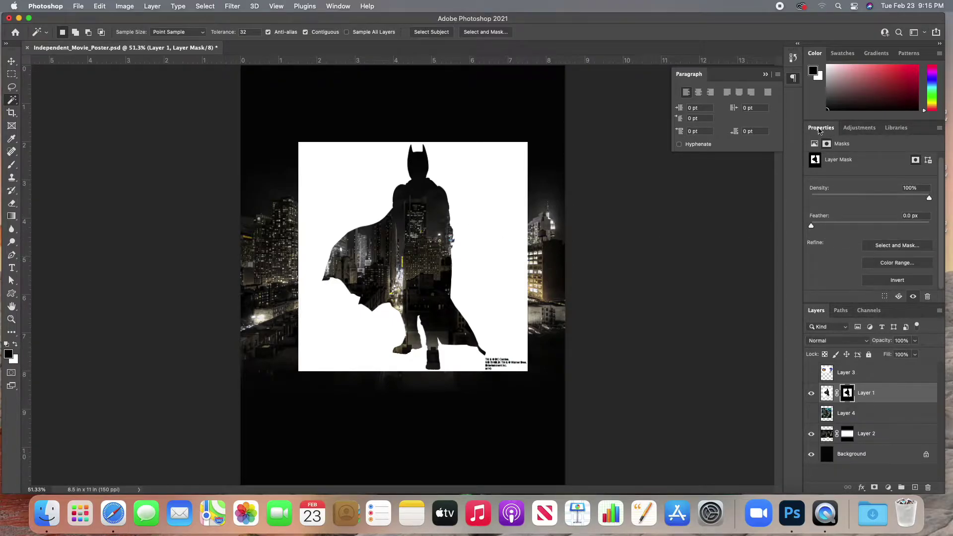
pyautogui.moveTo(341, 3); pyautogui.dragTo(952, 234)
pyautogui.click(898, 281)
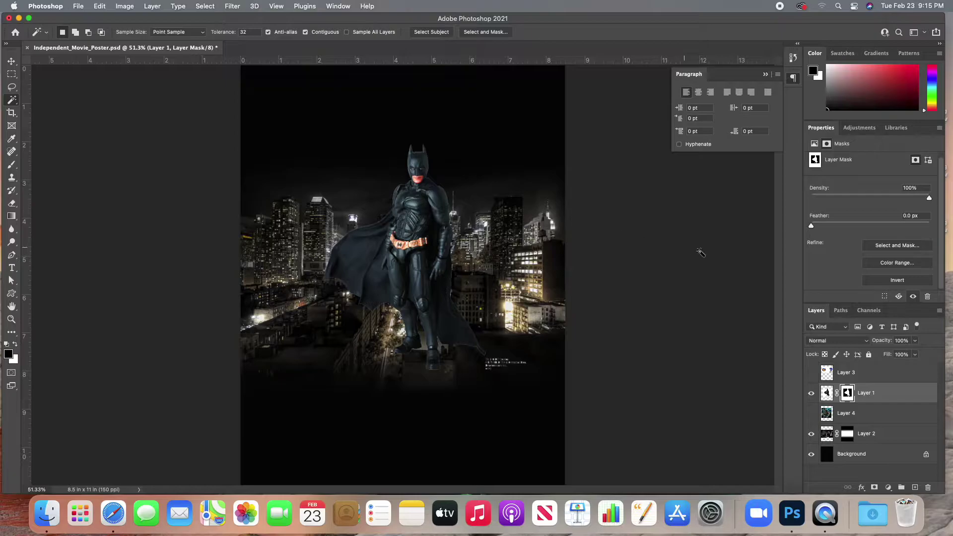
# Step: Refine the Batman mask in Select and Mask with smooth 15, feather 1.0 px and contrast about 18%
pyautogui.click(888, 246)
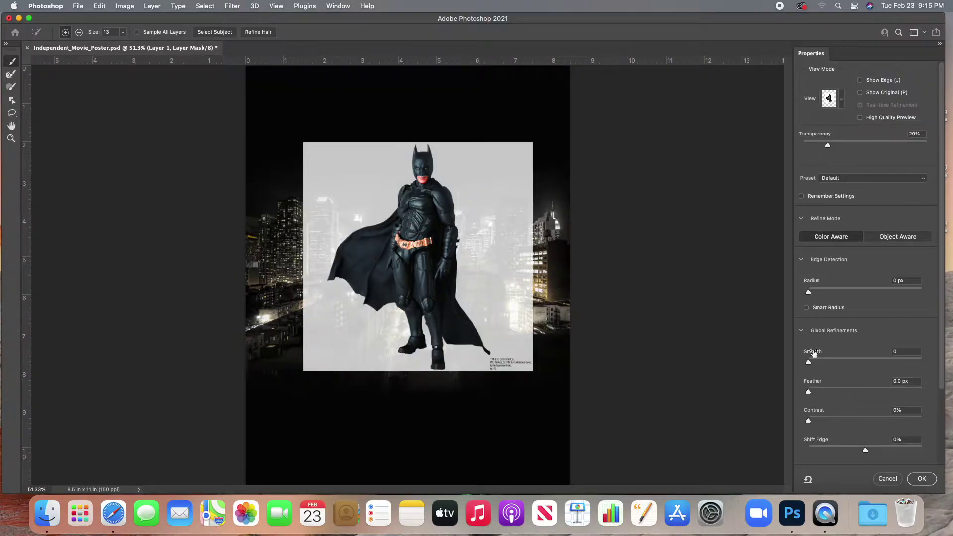
pyautogui.moveTo(810, 363); pyautogui.dragTo(829, 422)
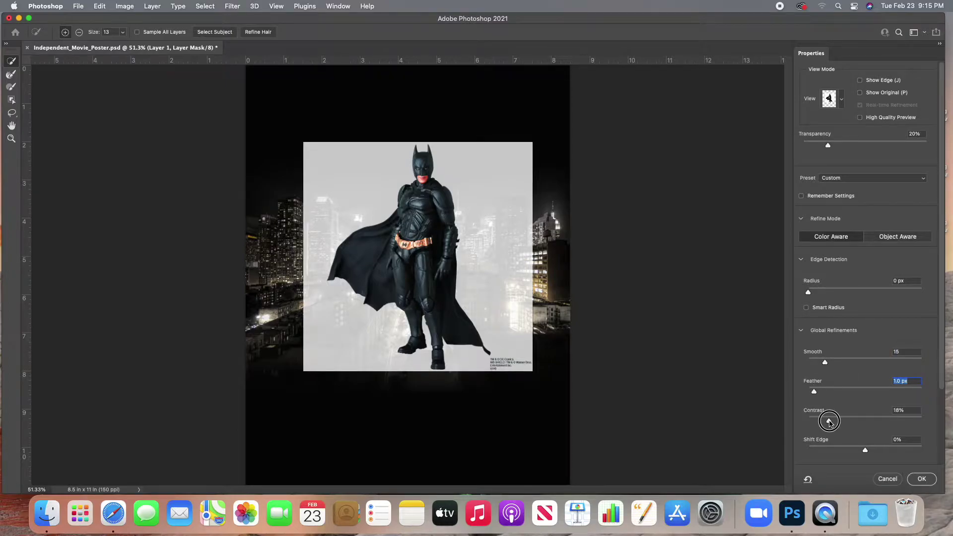
pyautogui.click(921, 480)
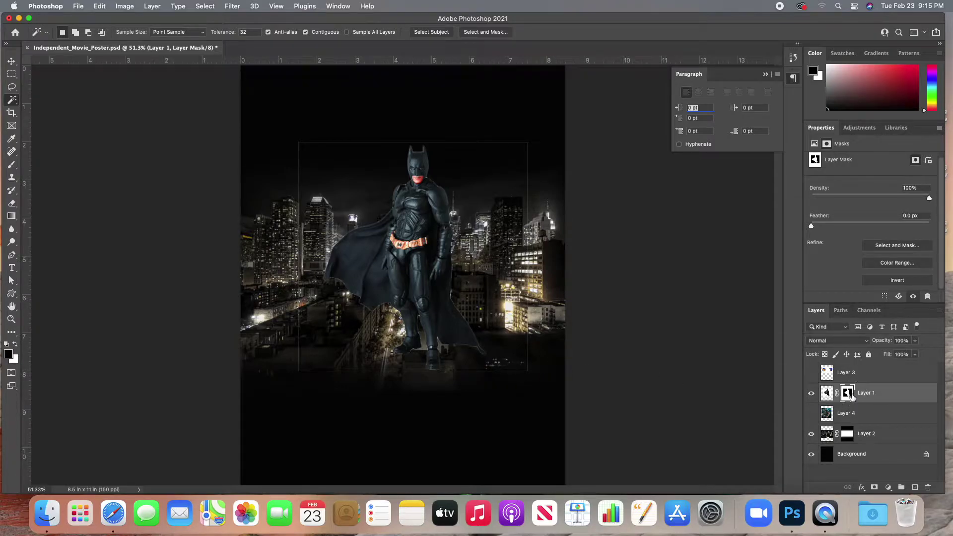
# Step: Paint black on the Batman mask with a soft 62 px brush to remove the thin outline left along the image's edges
pyautogui.click(12, 165)
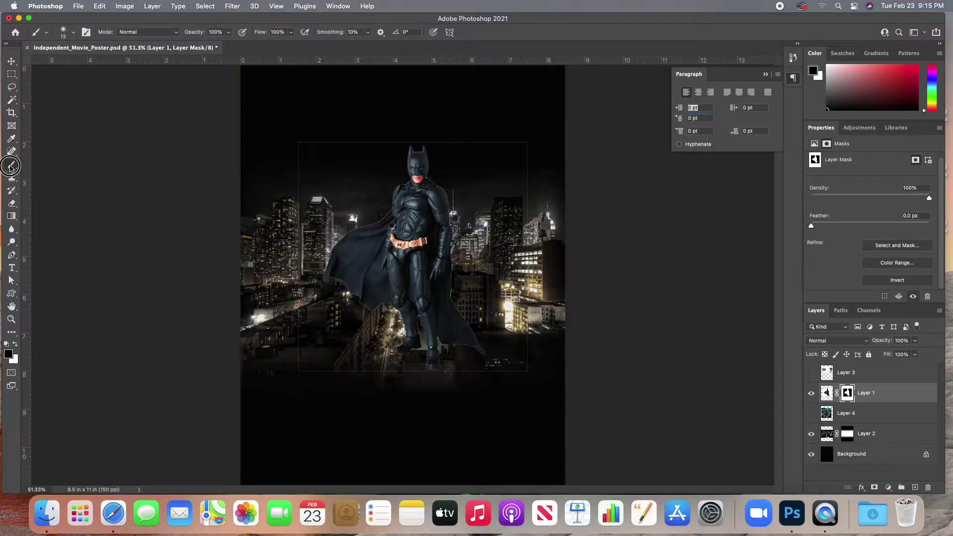
pyautogui.click(37, 162)
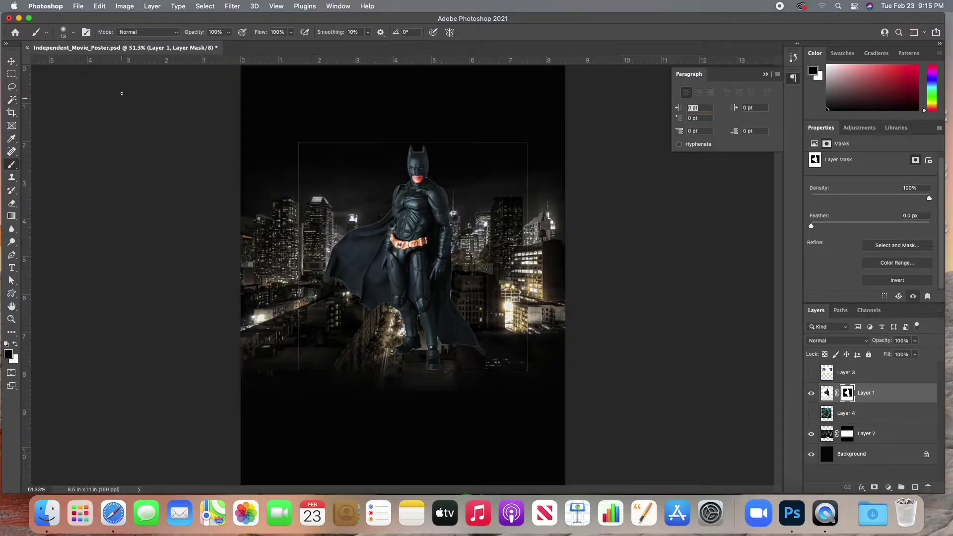
pyautogui.click(74, 33)
pyautogui.moveTo(71, 61); pyautogui.dragTo(76, 63)
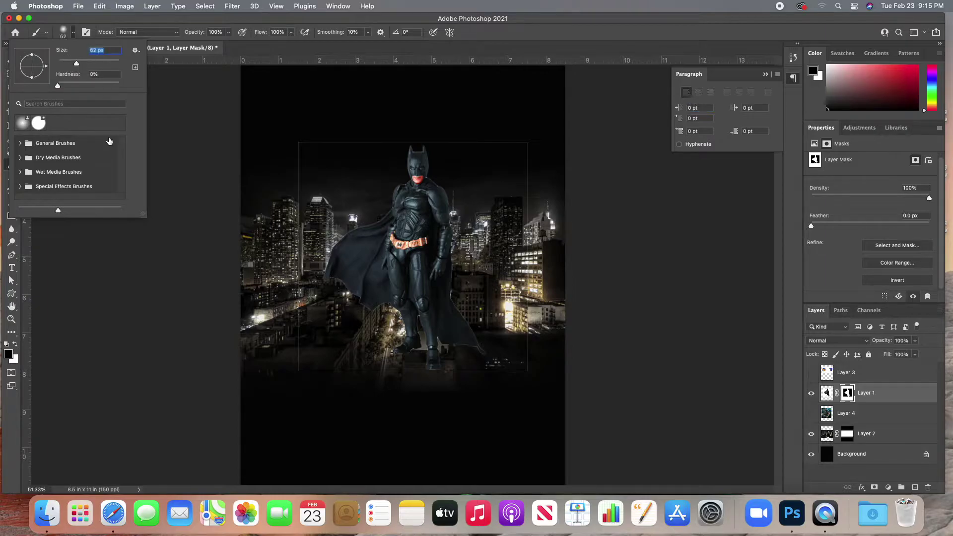
pyautogui.moveTo(333, 144)
pyautogui.mouseDown()
pyautogui.moveTo(290, 145)
pyautogui.moveTo(360, 140)
pyautogui.moveTo(304, 156)
pyautogui.moveTo(300, 149)
pyautogui.moveTo(299, 379)
pyautogui.moveTo(304, 371)
pyautogui.moveTo(365, 374)
pyautogui.mouseUp()
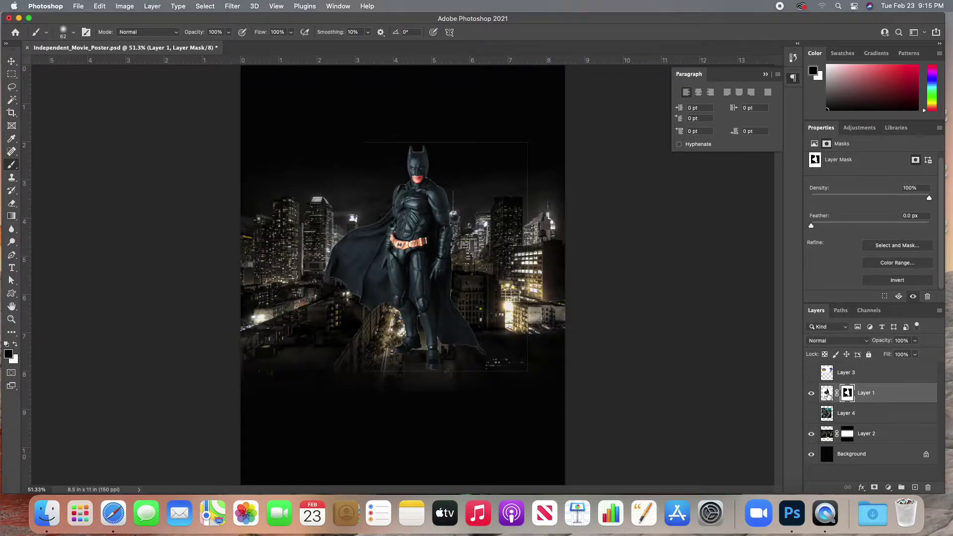
pyautogui.moveTo(356, 372)
pyautogui.mouseDown()
pyautogui.moveTo(521, 372)
pyautogui.moveTo(532, 359)
pyautogui.moveTo(530, 157)
pyautogui.moveTo(504, 136)
pyautogui.moveTo(382, 134)
pyautogui.moveTo(451, 141)
pyautogui.mouseUp()
# Step: Scale the Batman layer down to about 2.89 × 2.89 in and place the figure over the city's lower-right buildings
pyautogui.click(12, 60)
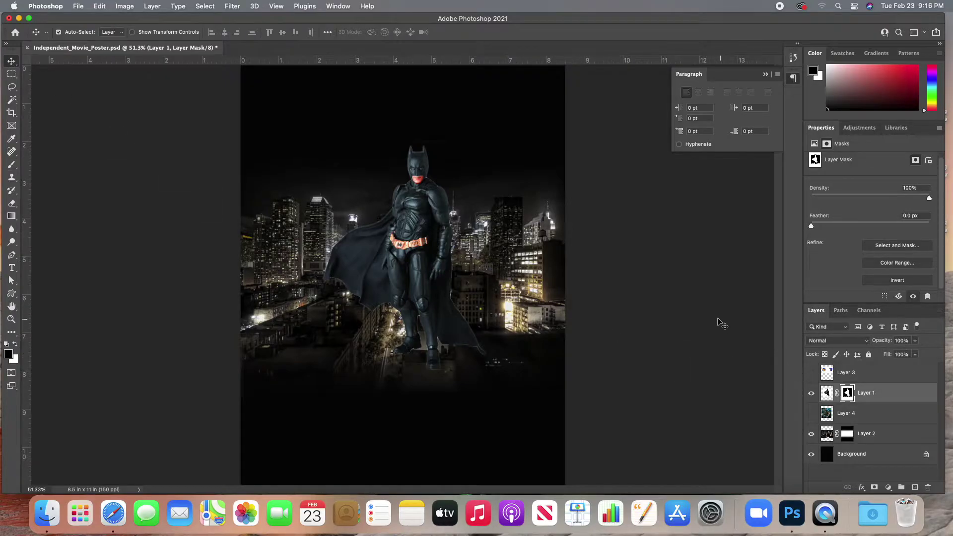
pyautogui.click(826, 393)
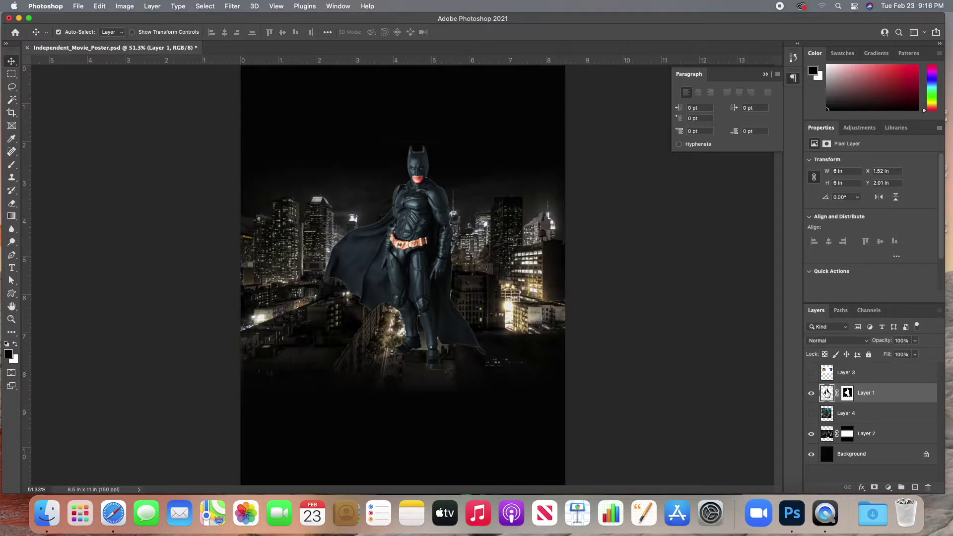
pyautogui.press('super+t')
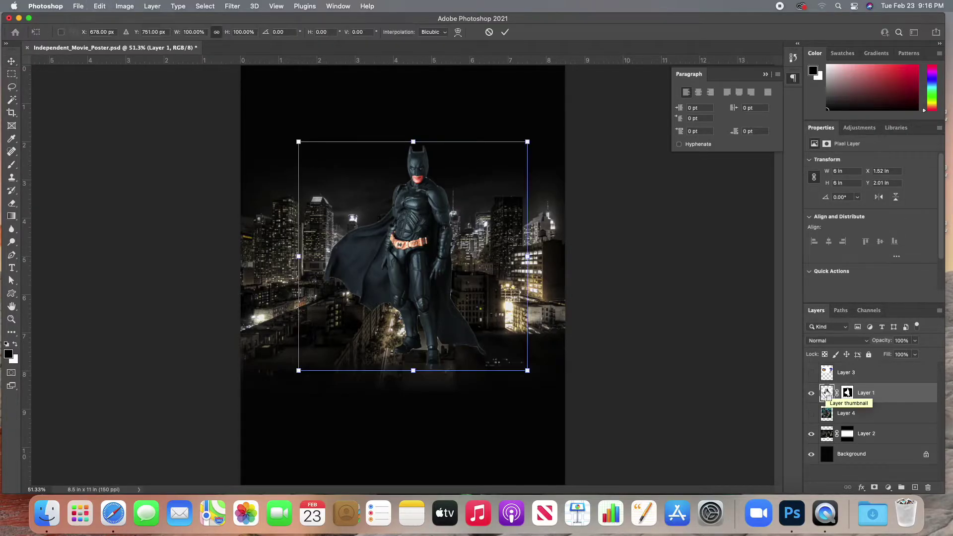
pyautogui.moveTo(299, 142); pyautogui.dragTo(434, 348)
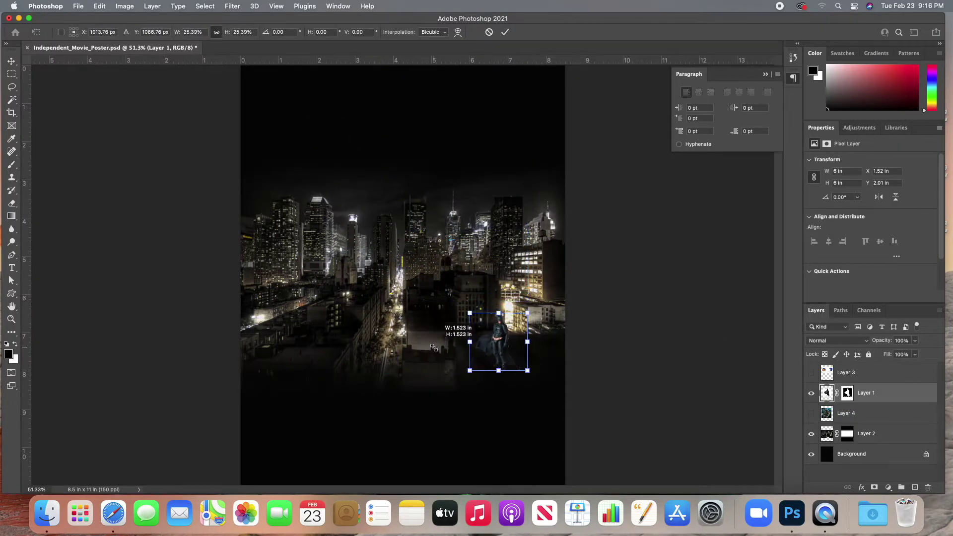
pyautogui.moveTo(507, 358)
pyautogui.mouseDown()
pyautogui.moveTo(441, 332)
pyautogui.moveTo(350, 332)
pyautogui.moveTo(514, 341)
pyautogui.moveTo(519, 355)
pyautogui.moveTo(473, 298)
pyautogui.moveTo(506, 319)
pyautogui.moveTo(522, 344)
pyautogui.moveTo(517, 335)
pyautogui.moveTo(514, 347)
pyautogui.mouseUp()
pyautogui.moveTo(475, 314); pyautogui.dragTo(508, 326)
pyautogui.press('Return')
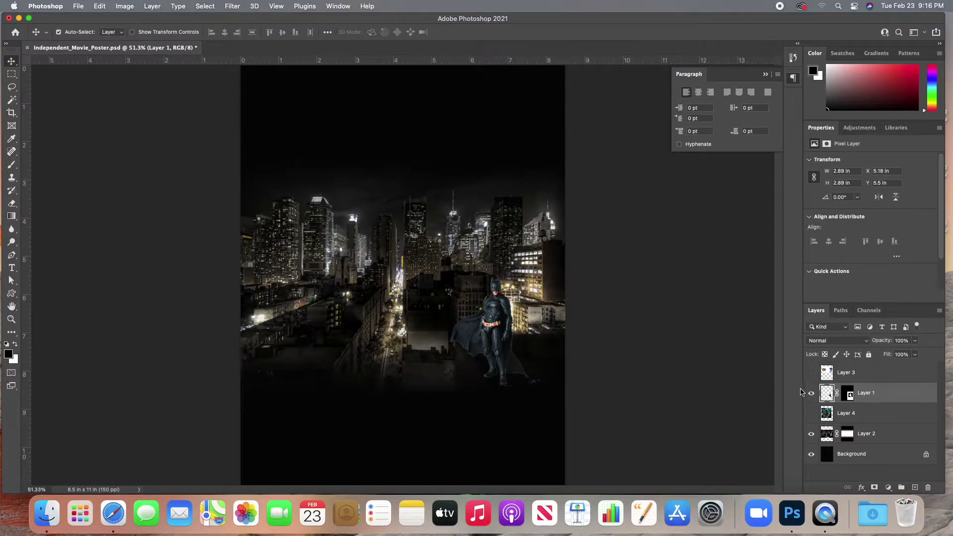
# Step: Paint black on the Batman layer mask with the Brush to erase the leftover specks beside the figure's feet
pyautogui.click(850, 395)
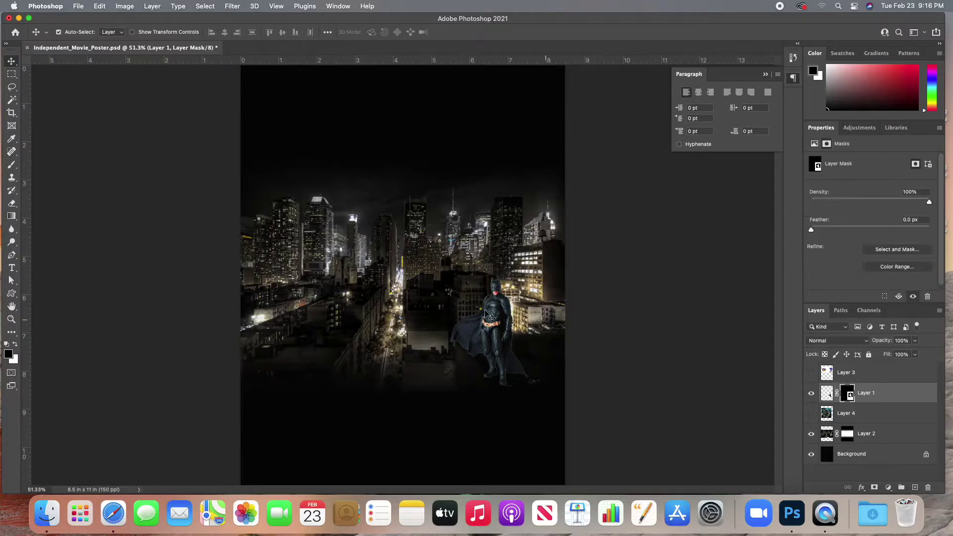
pyautogui.moveTo(6, 169); pyautogui.dragTo(30, 164)
pyautogui.moveTo(548, 385)
pyautogui.mouseDown()
pyautogui.moveTo(556, 379)
pyautogui.moveTo(537, 384)
pyautogui.mouseUp()
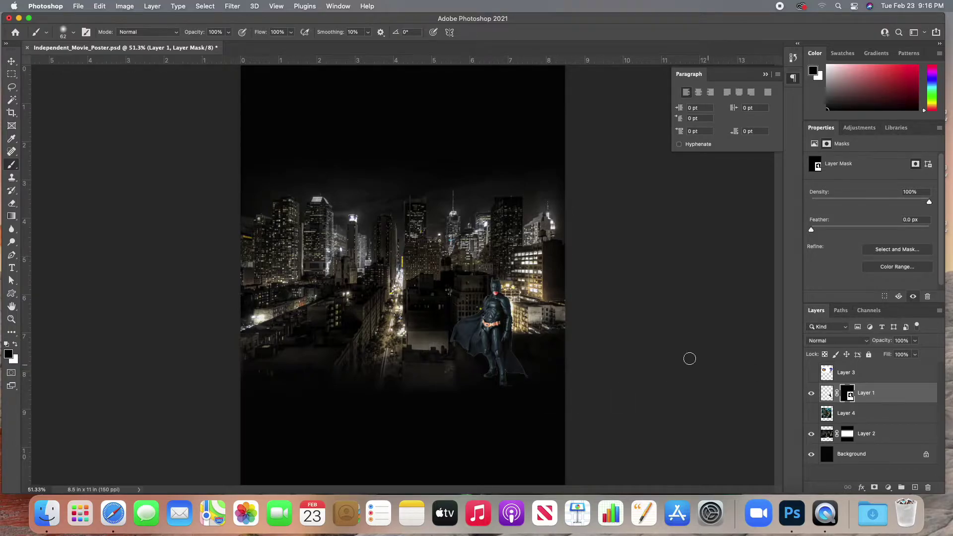
pyautogui.click(13, 60)
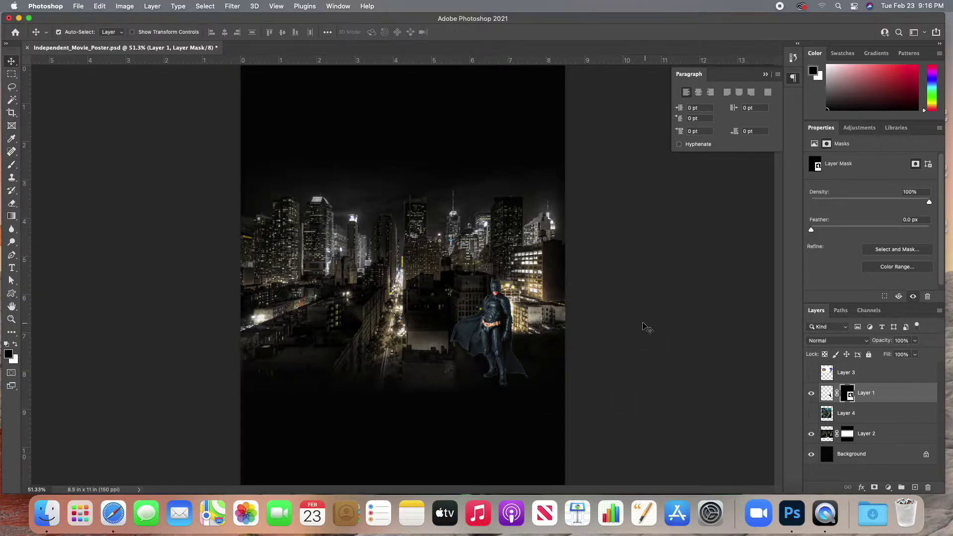
# Step: Give the Batman layer an Inner Shadow in Normal mode with opacity 42%, distance 61 px, choke 29% and size 136 px
pyautogui.click(828, 394)
pyautogui.doubleClick(905, 394)
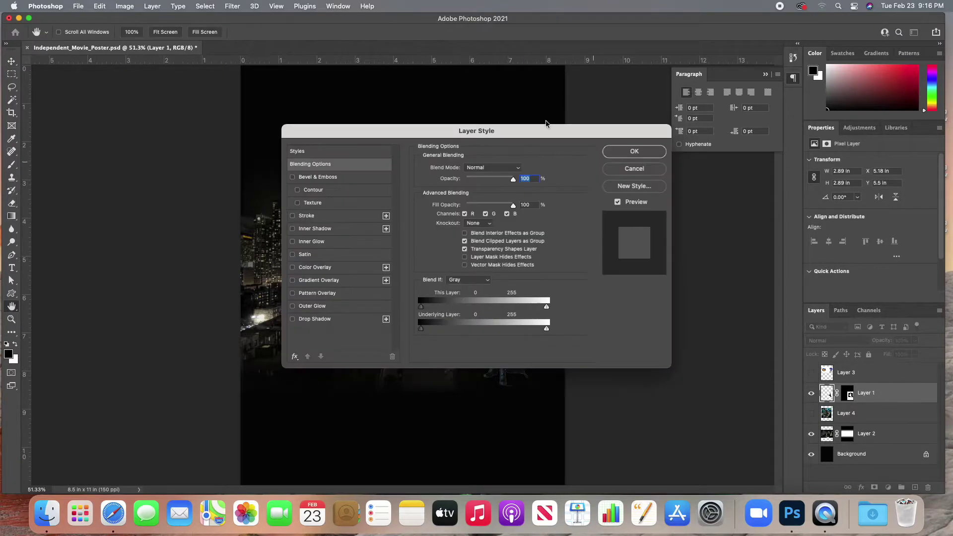
pyautogui.moveTo(475, 131); pyautogui.dragTo(781, 76)
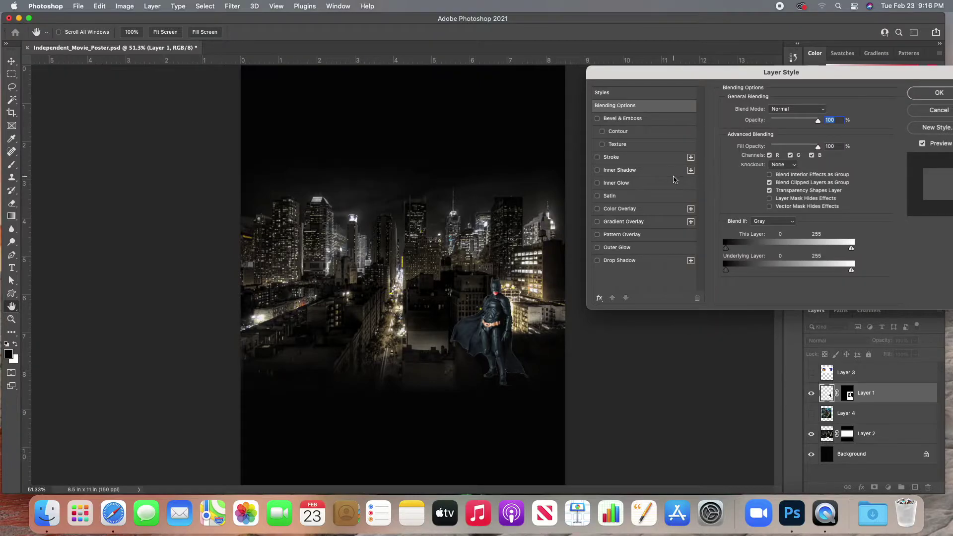
pyautogui.click(598, 171)
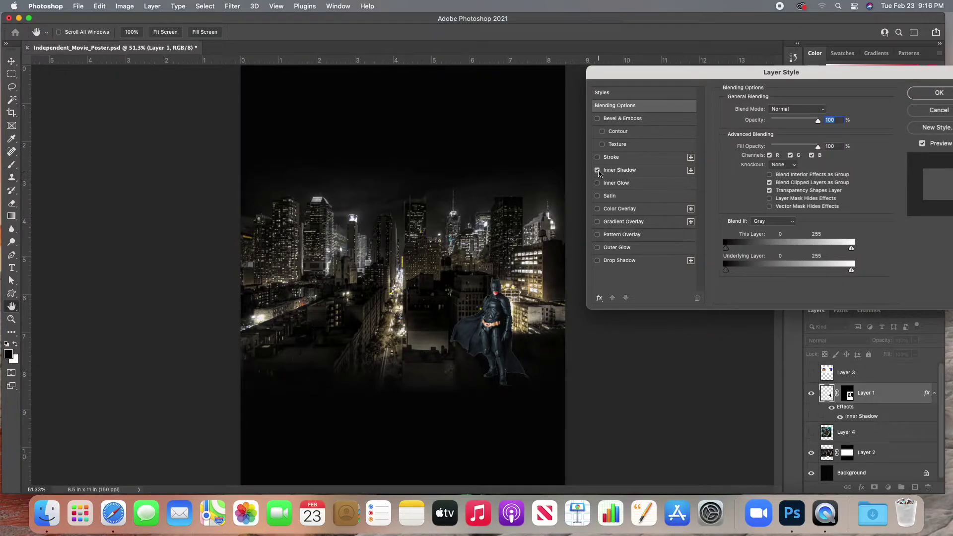
pyautogui.click(621, 171)
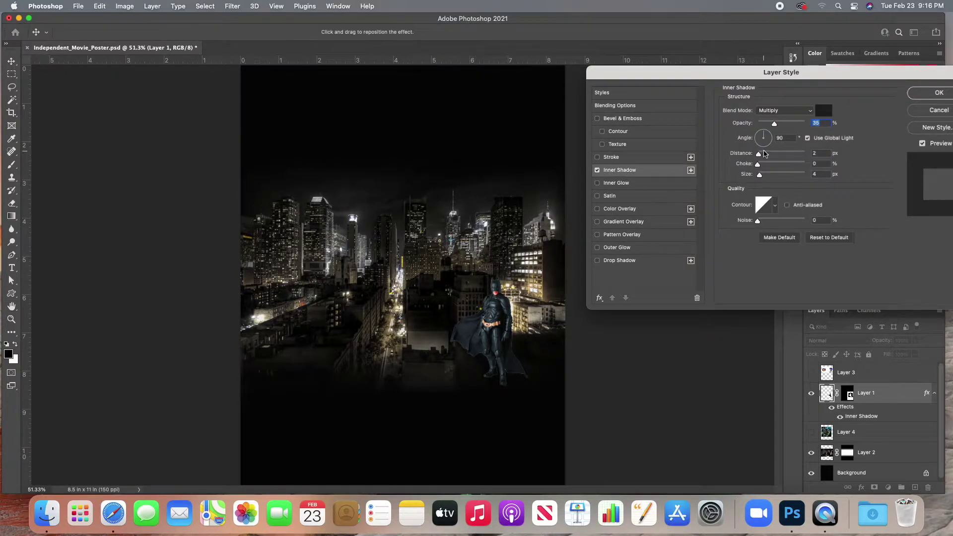
pyautogui.moveTo(765, 165); pyautogui.dragTo(758, 140)
pyautogui.click(787, 110)
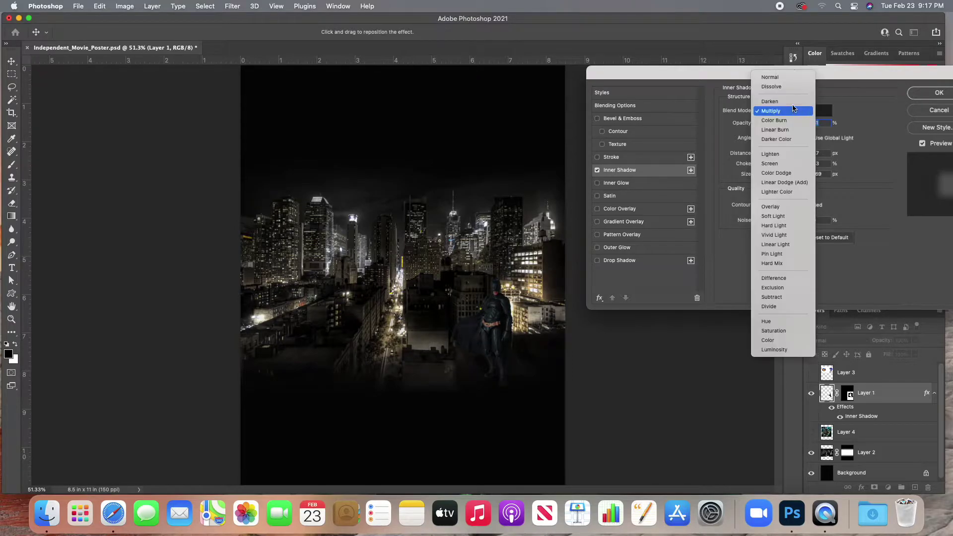
pyautogui.click(792, 78)
pyautogui.moveTo(787, 124); pyautogui.dragTo(787, 174)
pyautogui.moveTo(774, 124)
pyautogui.mouseDown()
pyautogui.moveTo(790, 124)
pyautogui.moveTo(755, 124)
pyautogui.moveTo(819, 123)
pyautogui.moveTo(778, 124)
pyautogui.mouseUp()
# Step: Set Batman's Inner Shadow to an angle of -35°, 74% opacity and a pure black color
pyautogui.click(764, 145)
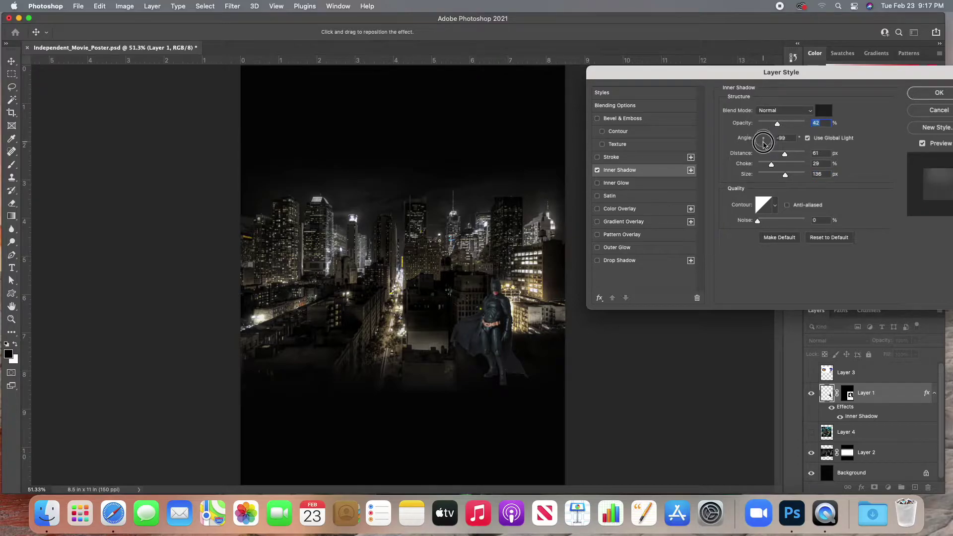
pyautogui.click(769, 144)
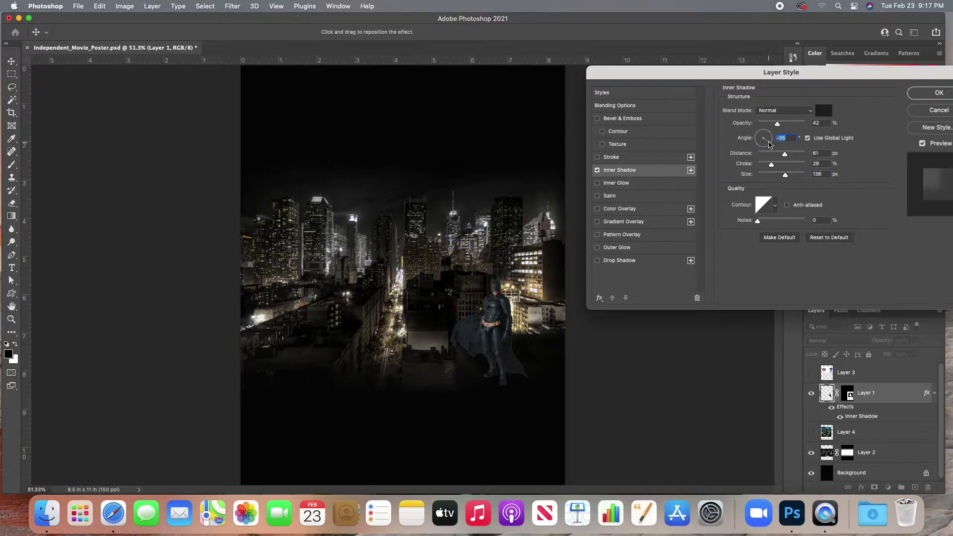
pyautogui.moveTo(788, 121); pyautogui.dragTo(793, 123)
pyautogui.click(824, 115)
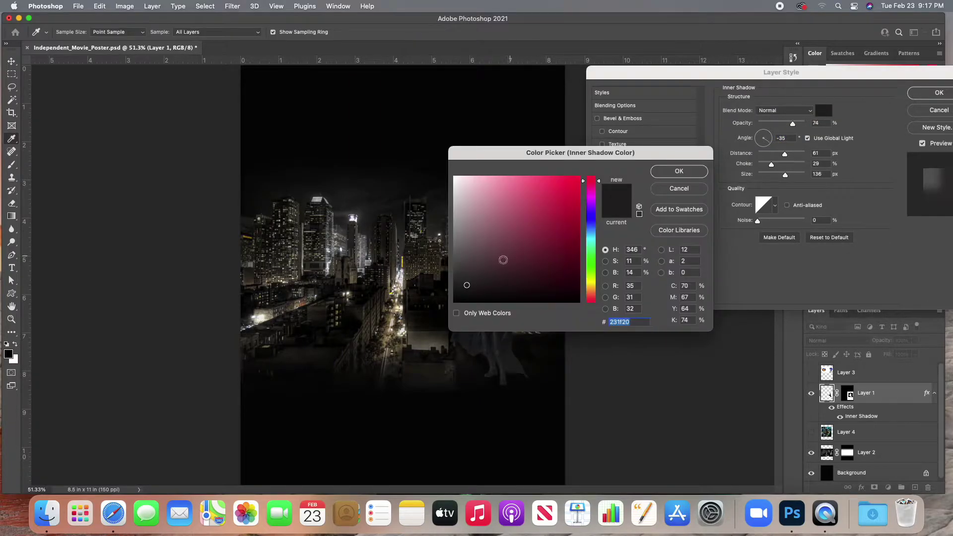
pyautogui.moveTo(470, 293); pyautogui.dragTo(440, 341)
pyautogui.click(692, 174)
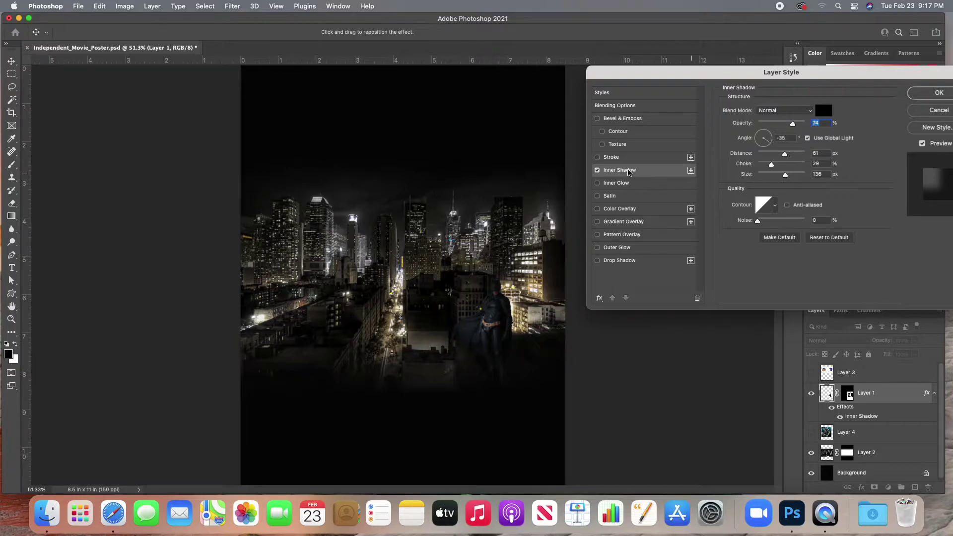
# Step: Add a Bevel & Emboss effect to Batman with size 7 px, light angle 13° and altitude 32°
pyautogui.click(598, 119)
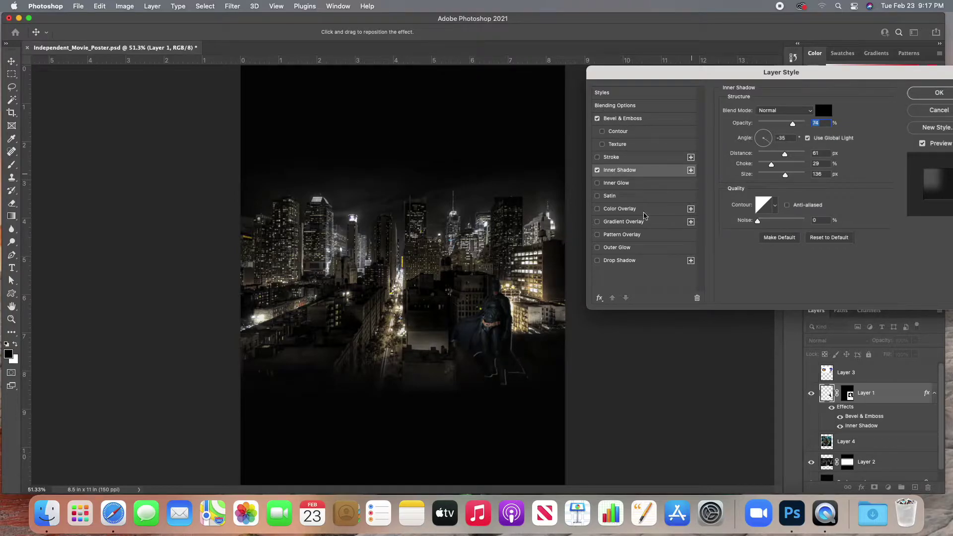
pyautogui.click(651, 119)
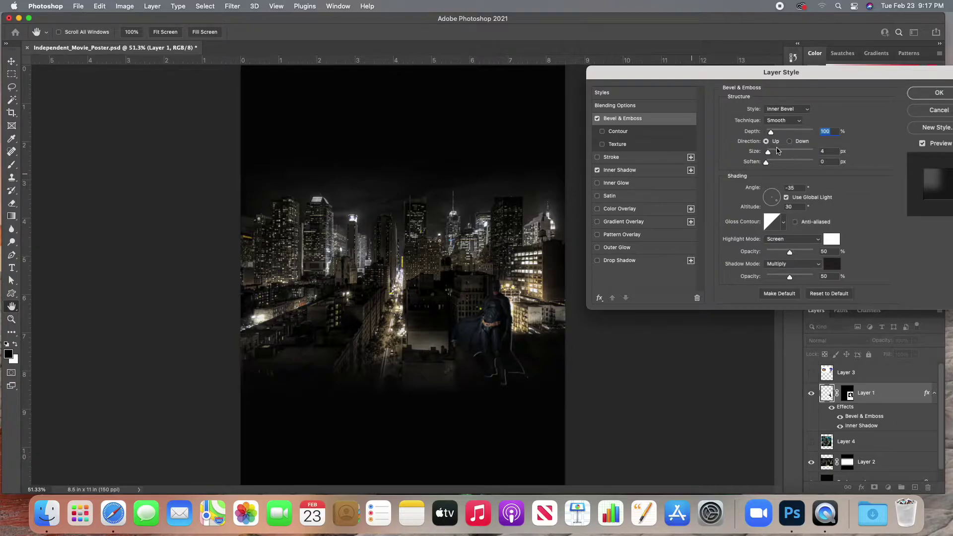
pyautogui.moveTo(776, 155); pyautogui.dragTo(770, 154)
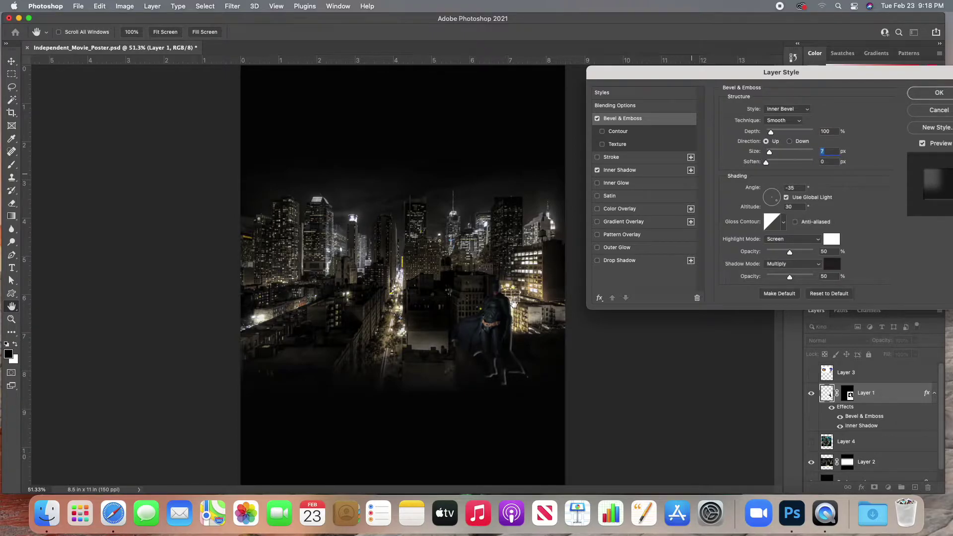
pyautogui.click(778, 197)
pyautogui.moveTo(778, 197); pyautogui.dragTo(775, 200)
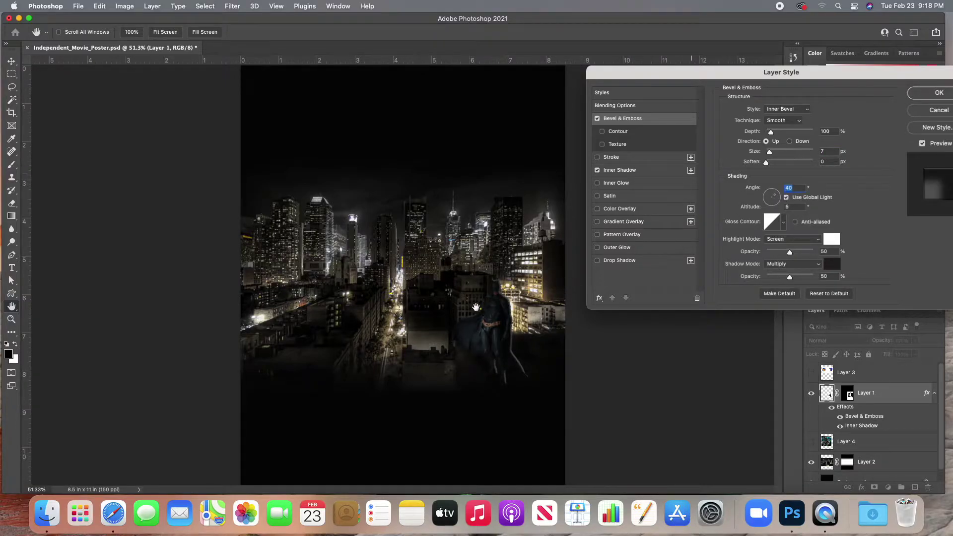
pyautogui.click(777, 199)
pyautogui.moveTo(778, 199); pyautogui.dragTo(771, 190)
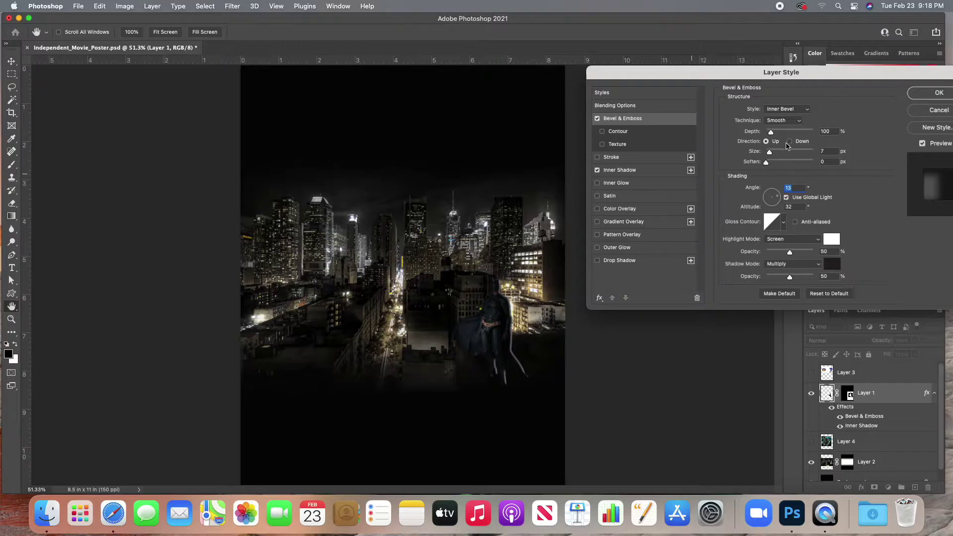
# Step: Soften Batman's bevel to depth 1%, size 32 px, soften 9 px, angle 38°, altitude 58°, highlight opacity 32% and shadow opacity 54%, and apply the styles
pyautogui.moveTo(771, 132)
pyautogui.mouseDown()
pyautogui.moveTo(785, 153)
pyautogui.moveTo(772, 152)
pyautogui.moveTo(799, 163)
pyautogui.moveTo(783, 151)
pyautogui.moveTo(797, 150)
pyautogui.moveTo(775, 151)
pyautogui.moveTo(777, 133)
pyautogui.moveTo(765, 134)
pyautogui.mouseUp()
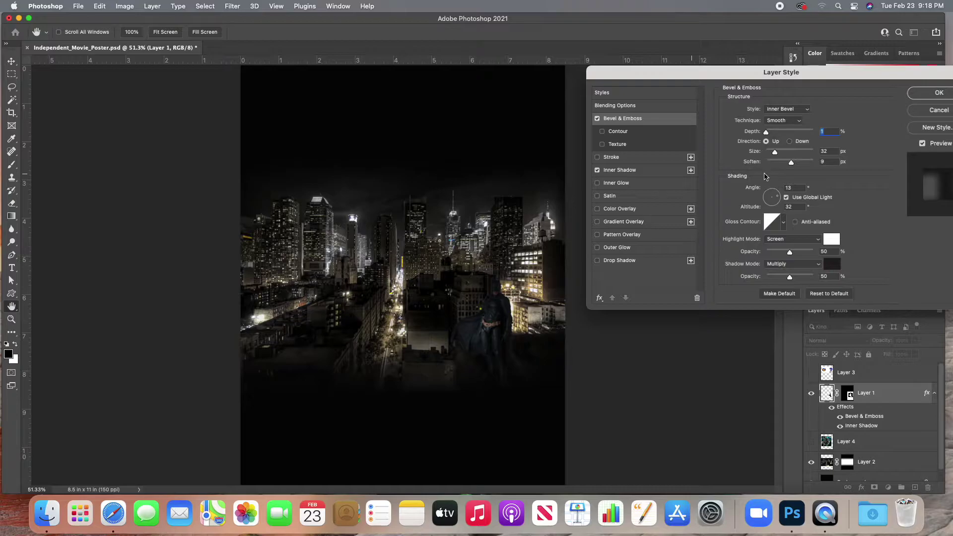
pyautogui.moveTo(773, 196); pyautogui.dragTo(778, 201)
pyautogui.moveTo(767, 132)
pyautogui.mouseDown()
pyautogui.moveTo(776, 134)
pyautogui.moveTo(767, 133)
pyautogui.mouseUp()
pyautogui.click(776, 198)
pyautogui.moveTo(791, 255); pyautogui.dragTo(793, 277)
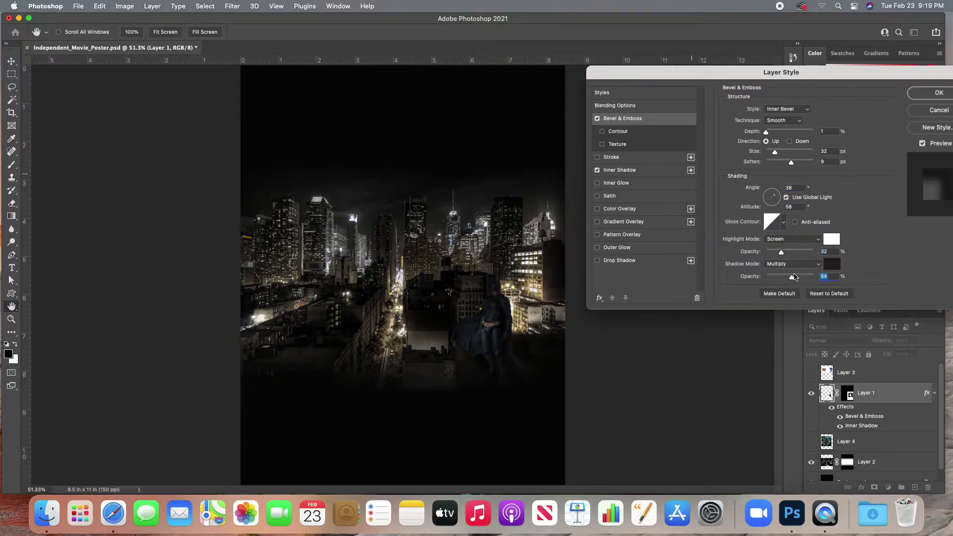
pyautogui.click(927, 94)
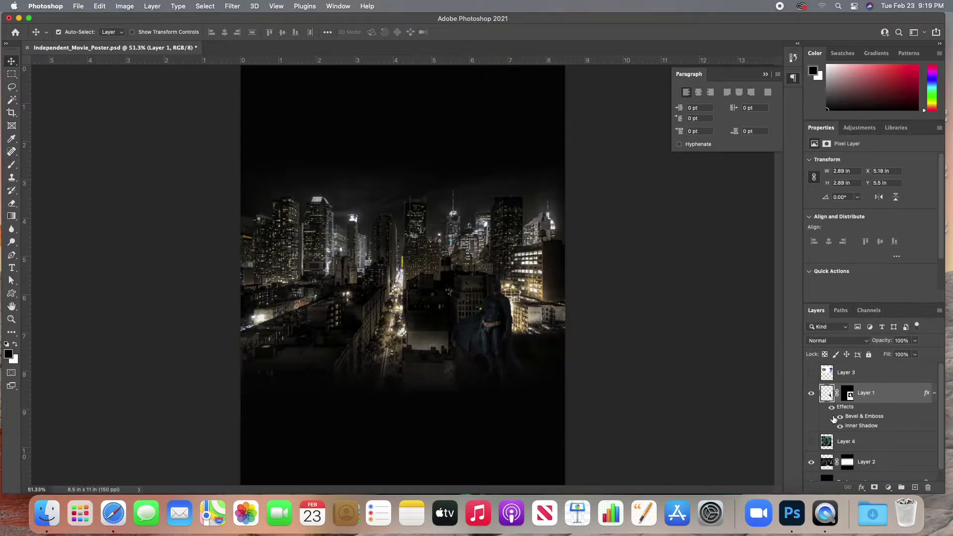
# Step: Show the Bane layer, scale it to about 59% and place it in the poster's upper-left area
pyautogui.click(812, 442)
pyautogui.moveTo(438, 286)
pyautogui.mouseDown()
pyautogui.moveTo(431, 261)
pyautogui.moveTo(434, 276)
pyautogui.mouseUp()
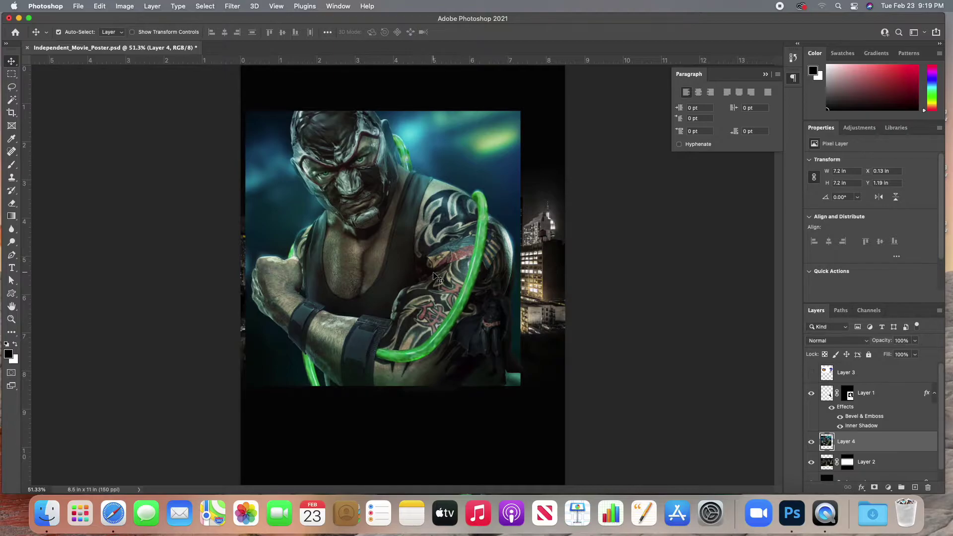
pyautogui.moveTo(411, 129); pyautogui.dragTo(445, 186)
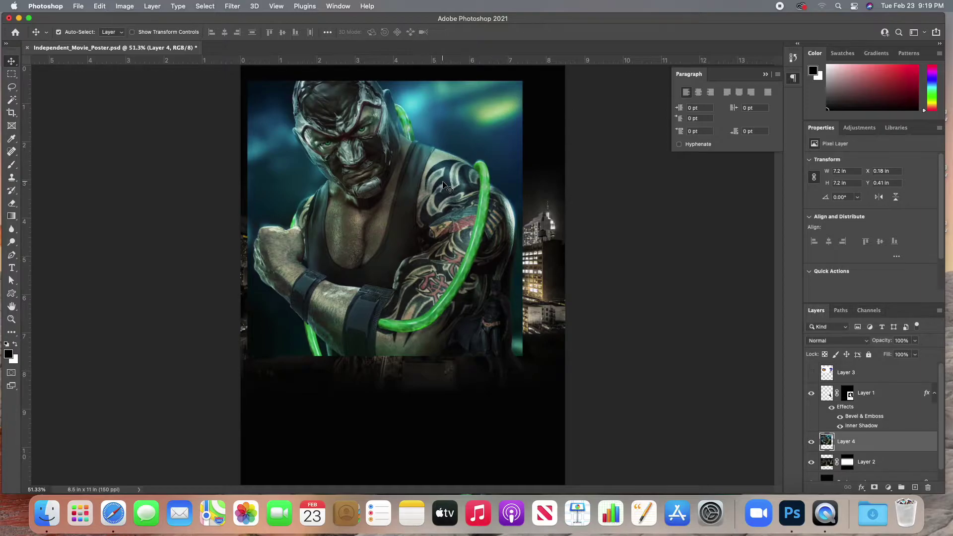
pyautogui.press('super+t')
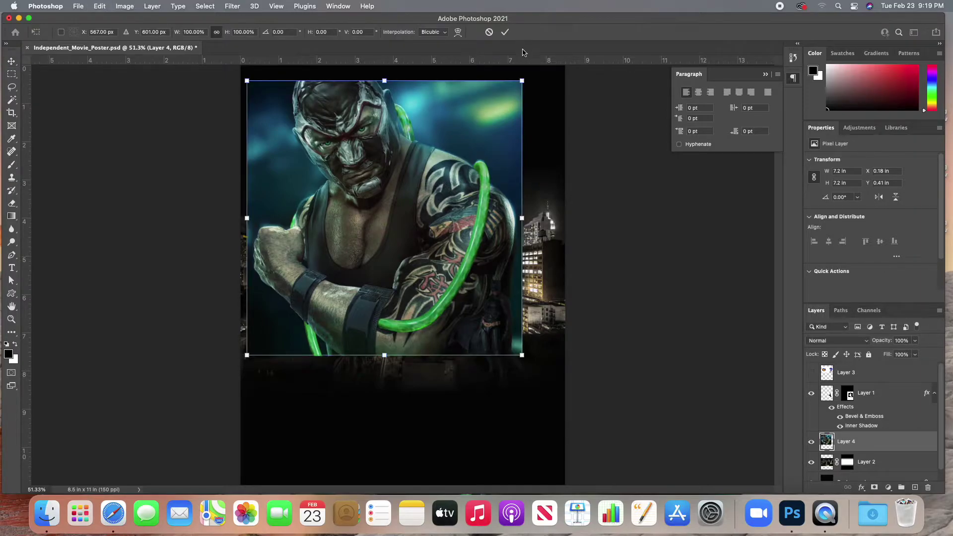
pyautogui.moveTo(522, 81); pyautogui.dragTo(410, 192)
pyautogui.moveTo(361, 236); pyautogui.dragTo(368, 122)
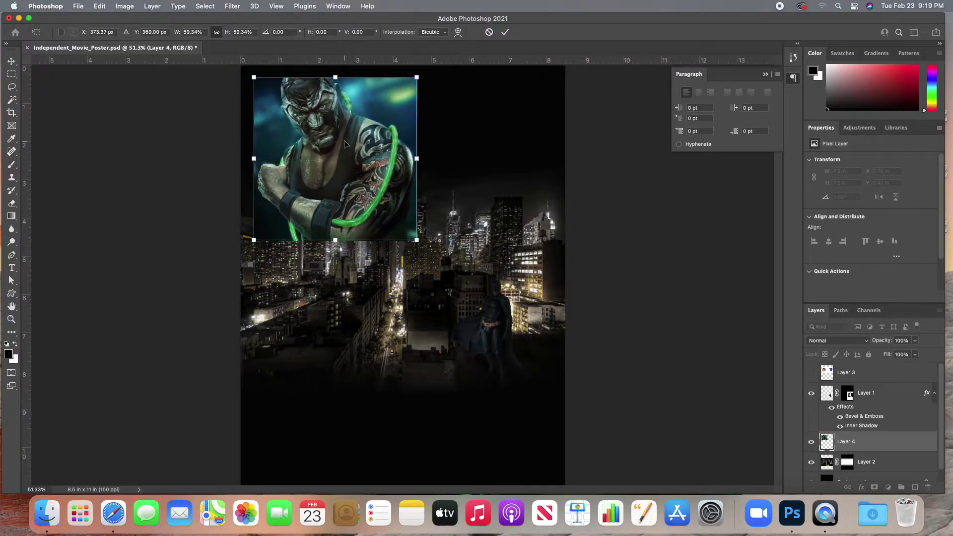
# Step: Flip the Bane image horizontally and commit the transform
pyautogui.click(105, 5)
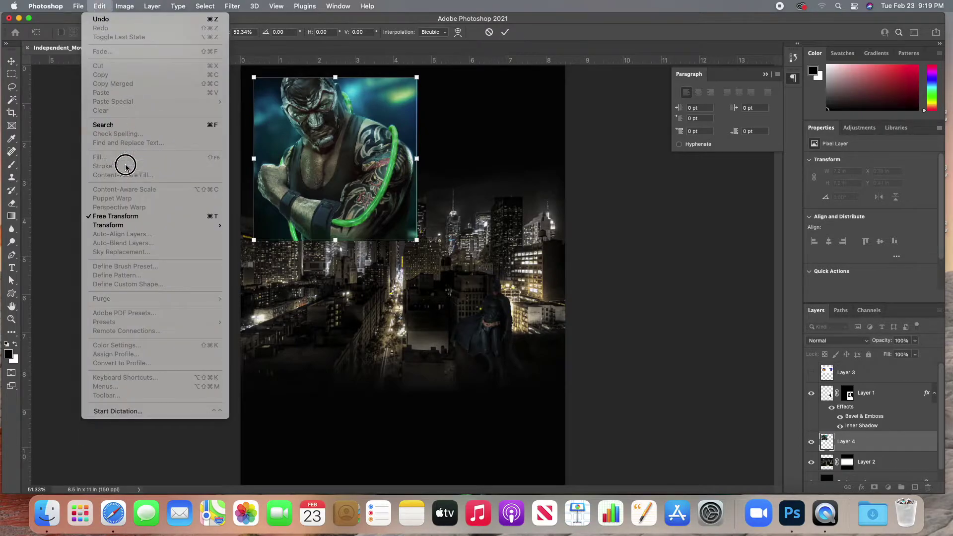
pyautogui.moveTo(182, 232)
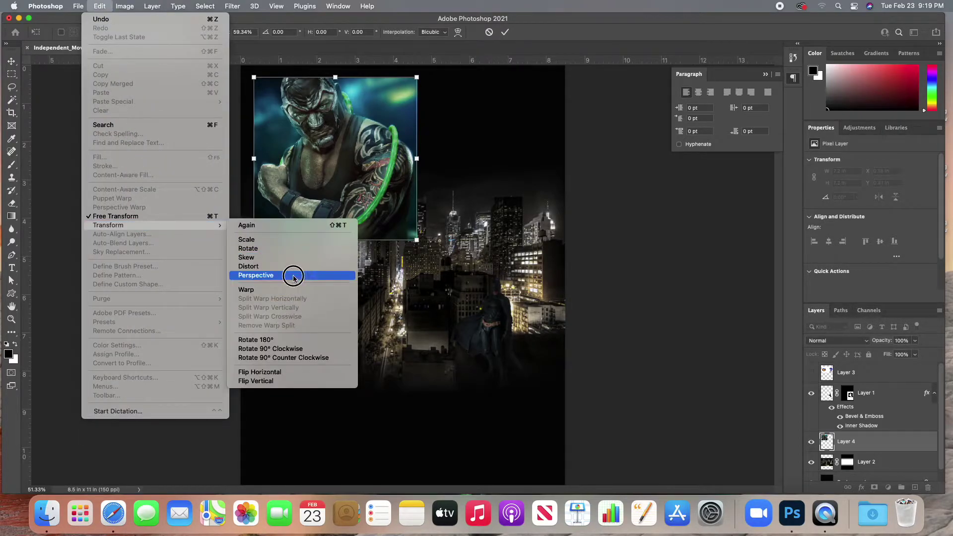
pyautogui.click(303, 378)
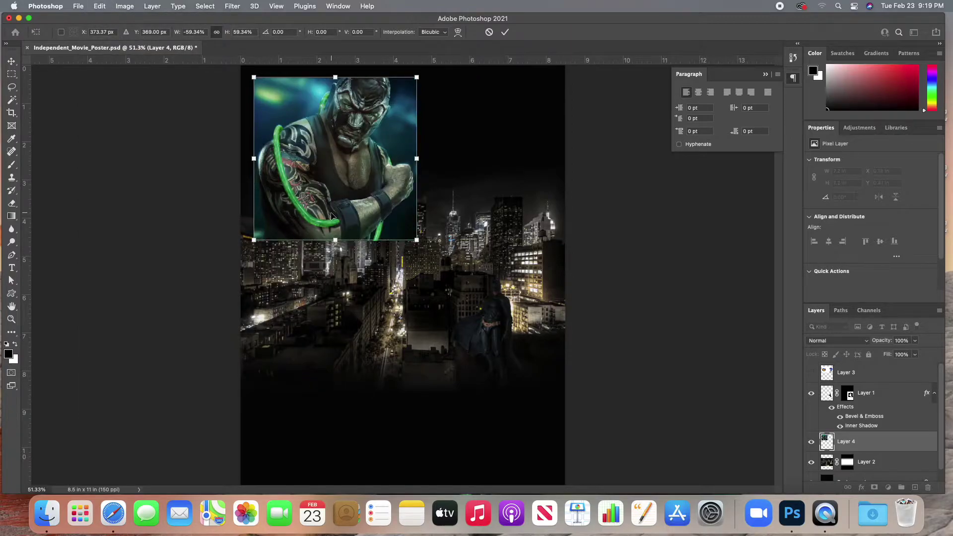
pyautogui.press('Return')
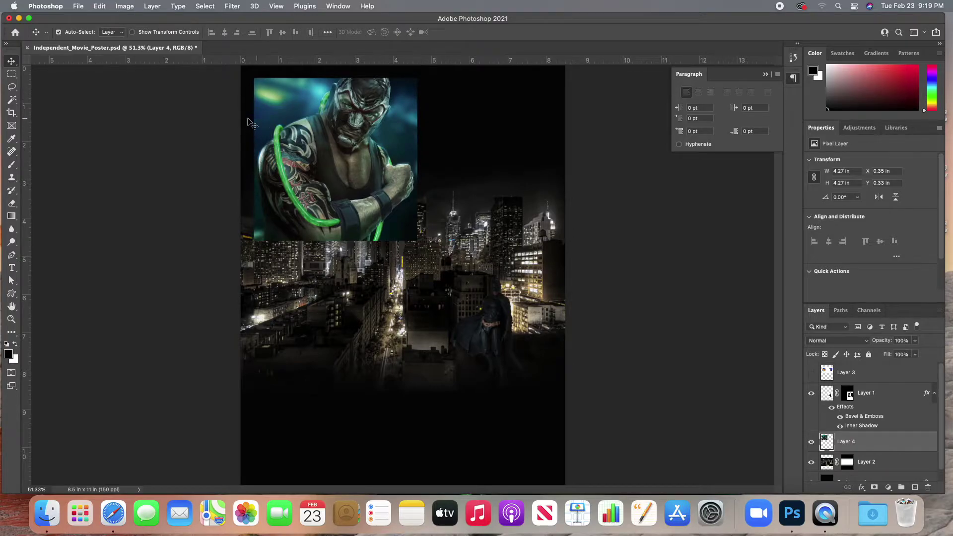
# Step: Nudge the tattooed man's image slightly right and draw an elliptical selection about 3.77 by 3.09 in around his head and torso
pyautogui.moveTo(330, 143)
pyautogui.mouseDown()
pyautogui.moveTo(321, 142)
pyautogui.moveTo(333, 140)
pyautogui.mouseUp()
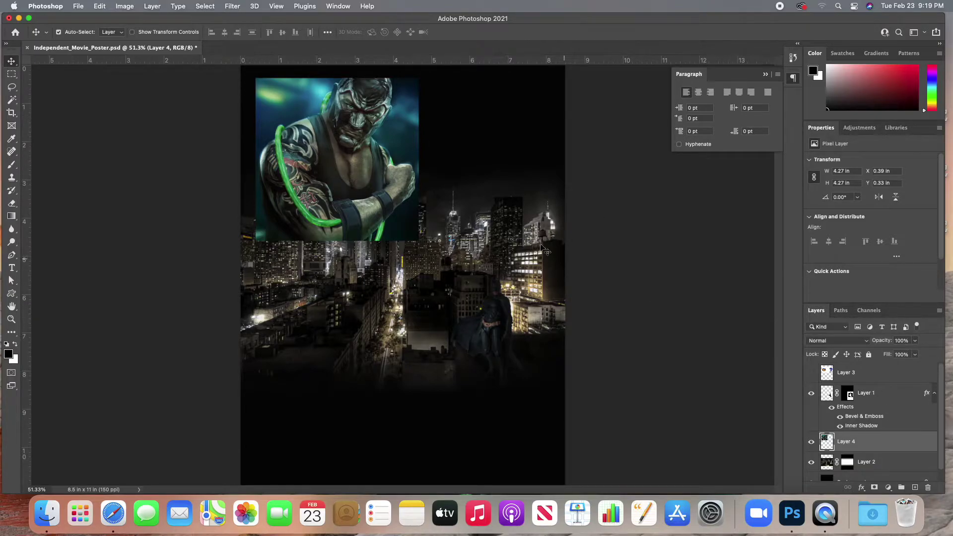
pyautogui.moveTo(14, 90)
pyautogui.mouseDown()
pyautogui.moveTo(34, 89)
pyautogui.moveTo(12, 75)
pyautogui.moveTo(46, 83)
pyautogui.mouseUp()
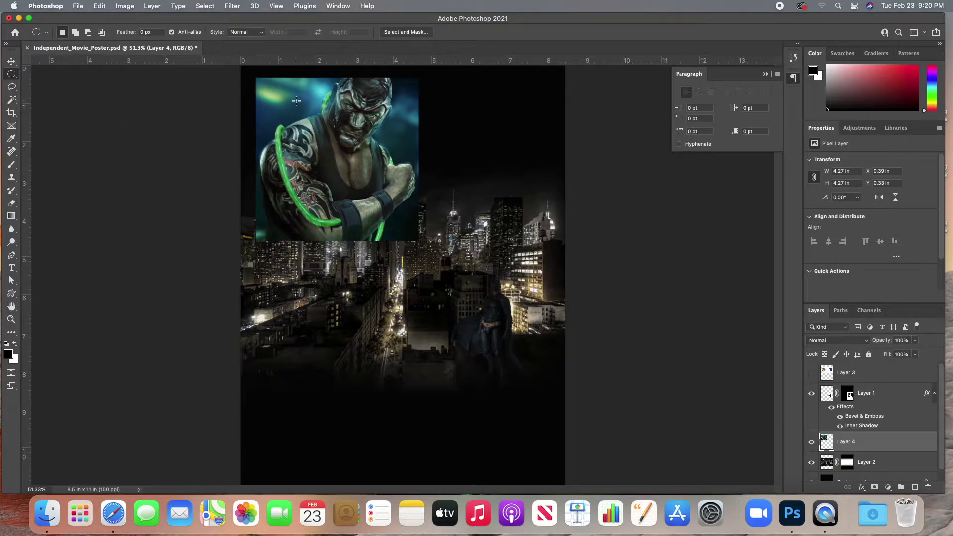
pyautogui.moveTo(267, 83); pyautogui.dragTo(411, 201)
pyautogui.moveTo(411, 200); pyautogui.dragTo(410, 200)
# Step: Feather the elliptical selection by 45 pixels and turn it into a layer mask on Layer 4
pyautogui.click(305, 6)
pyautogui.moveTo(203, 4)
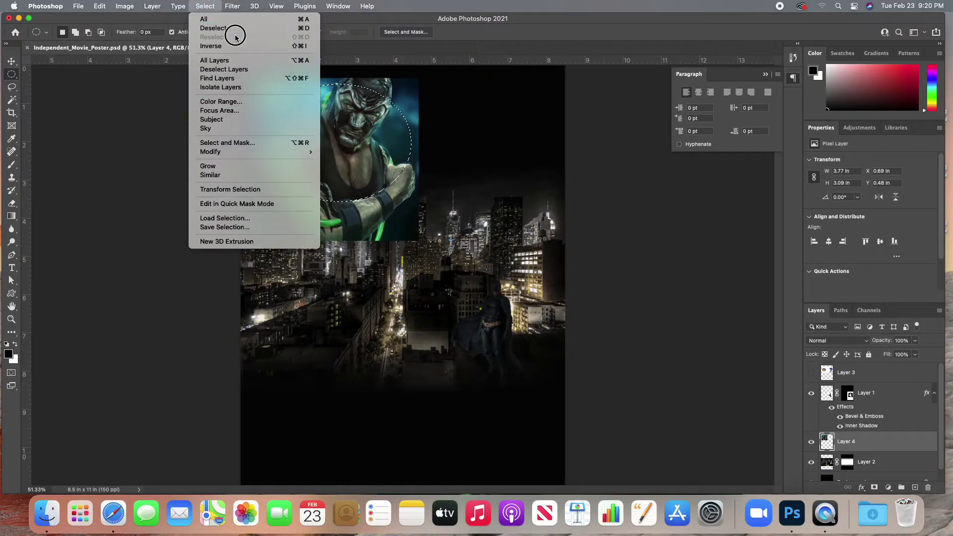
pyautogui.moveTo(259, 153)
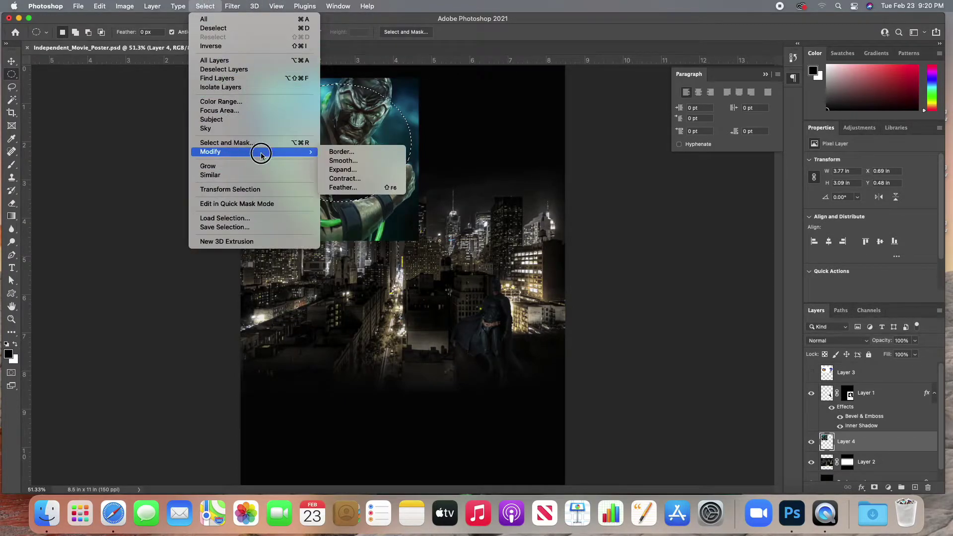
pyautogui.click(337, 187)
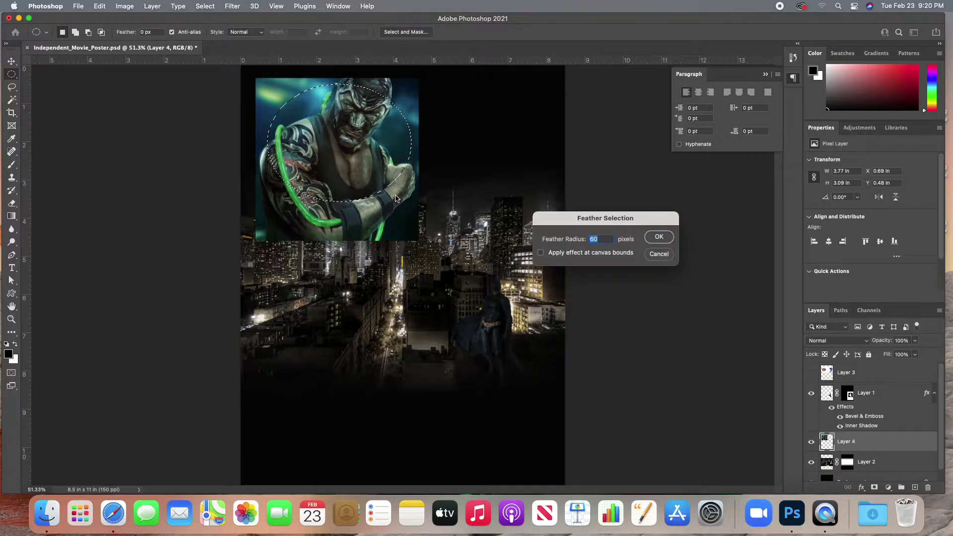
pyautogui.press('BackSpace')
pyautogui.write('45')
pyautogui.press('Return')
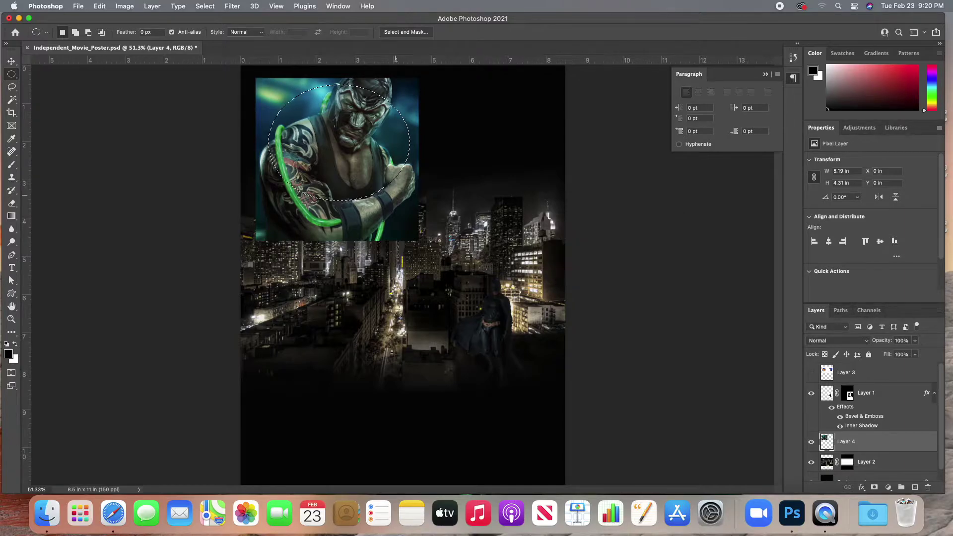
pyautogui.click(875, 488)
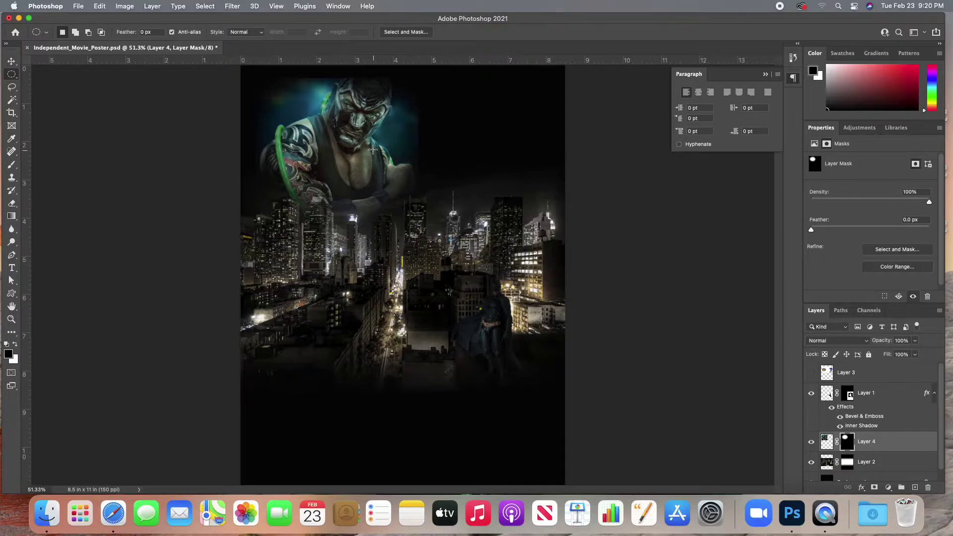
# Step: Reposition the tattooed man's image independently inside its mask, at about X 0.36 in and Y 0.13 in
pyautogui.click(830, 444)
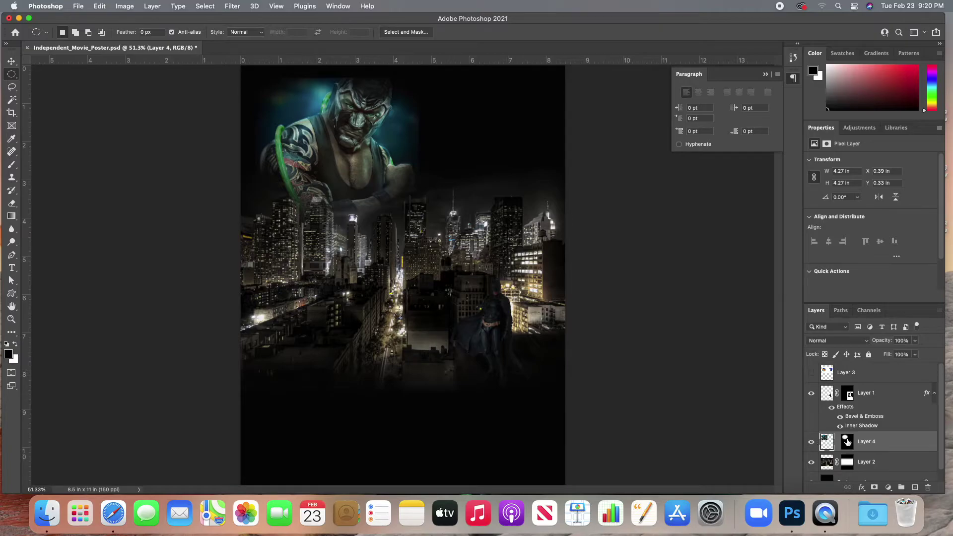
pyautogui.click(11, 61)
pyautogui.moveTo(332, 151); pyautogui.dragTo(350, 123)
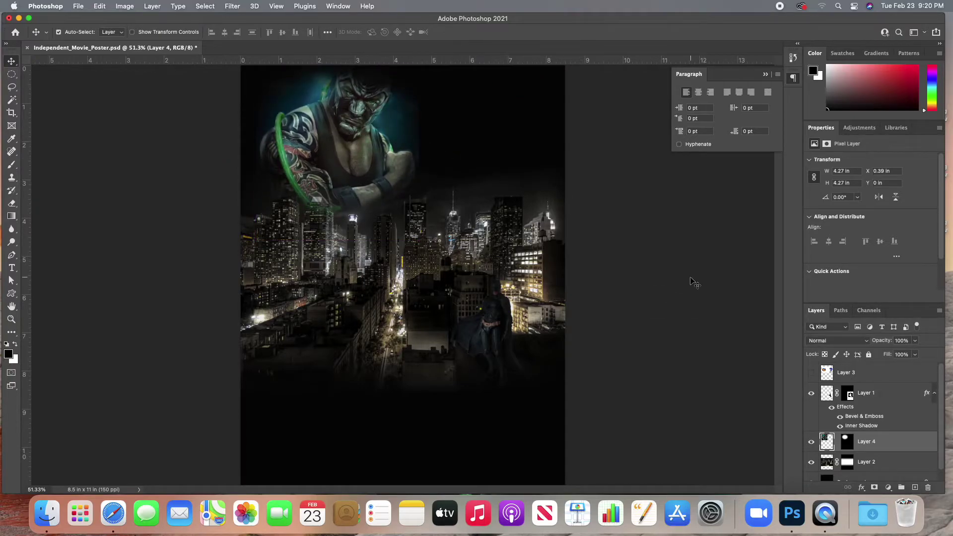
pyautogui.click(838, 443)
pyautogui.moveTo(357, 127)
pyautogui.mouseDown()
pyautogui.moveTo(357, 141)
pyautogui.moveTo(355, 131)
pyautogui.mouseUp()
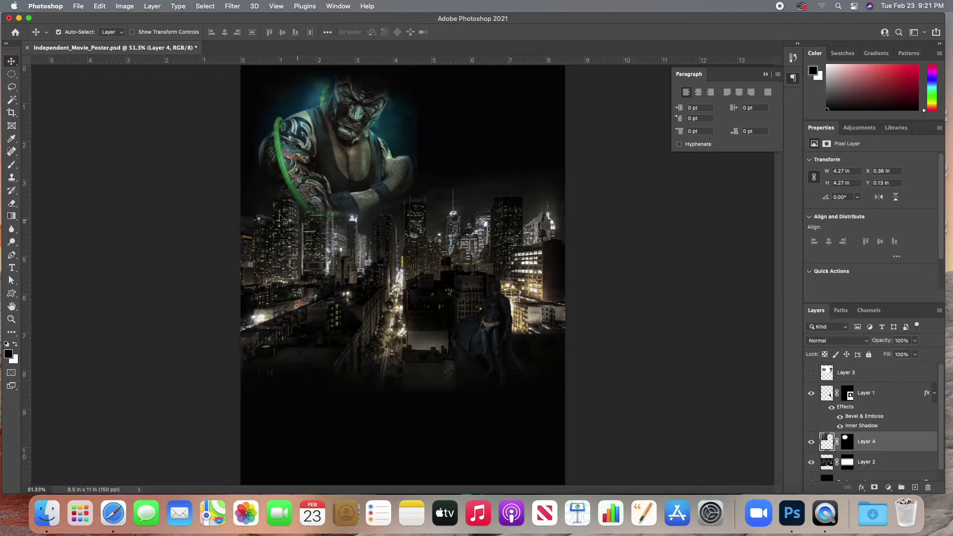
# Step: Outline a triangular Polygonal Lasso selection, about 4.27 by 4.77 in, from the central rooftop across the tattooed man, and add a new layer above Layer 3
pyautogui.click(16, 88)
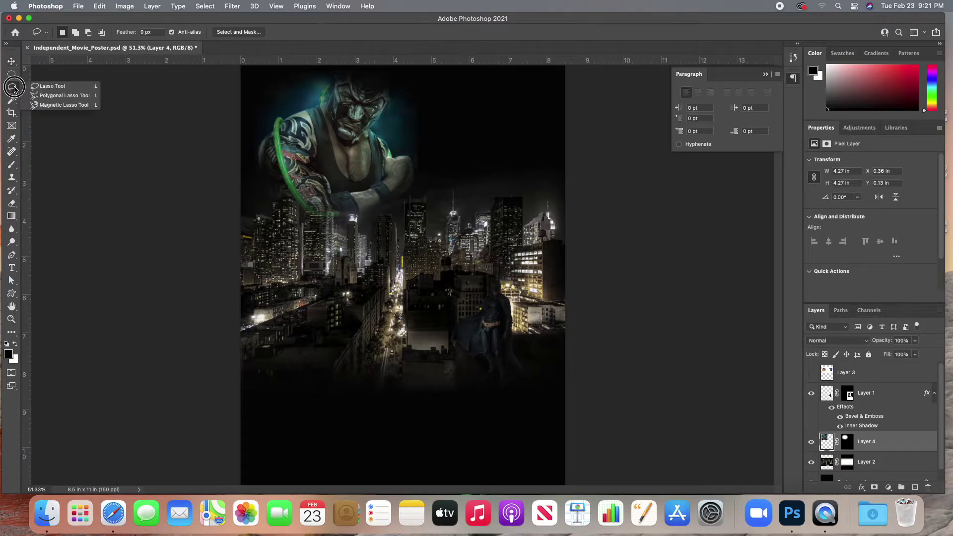
pyautogui.click(75, 98)
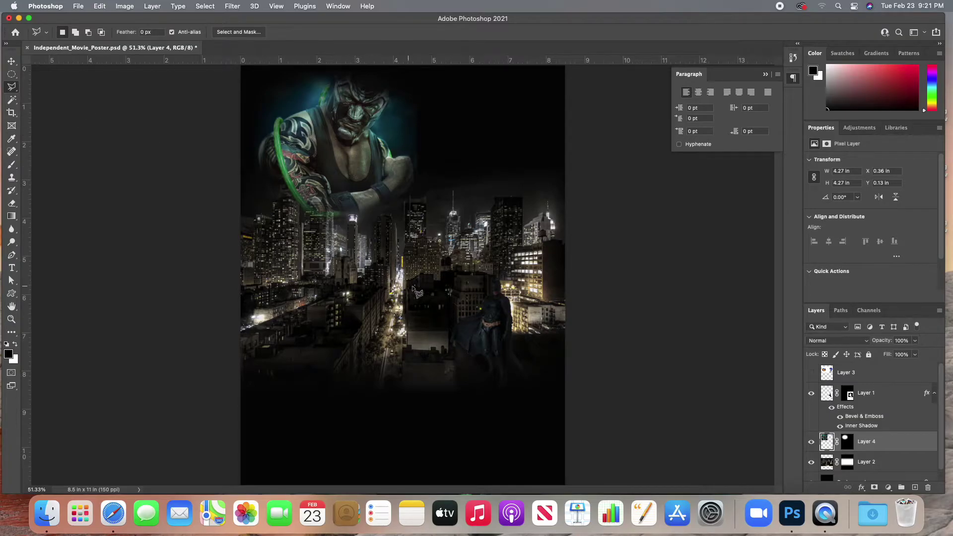
pyautogui.click(440, 280)
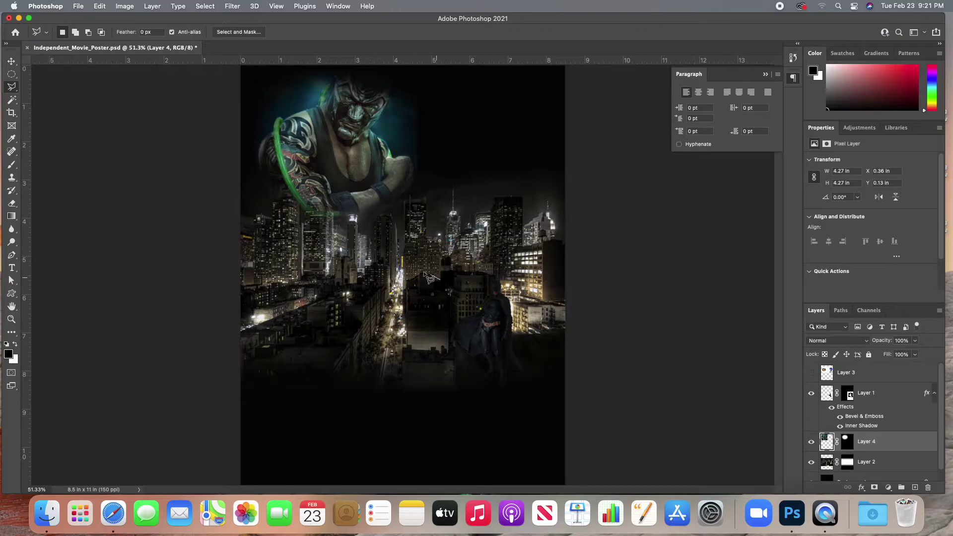
pyautogui.click(277, 202)
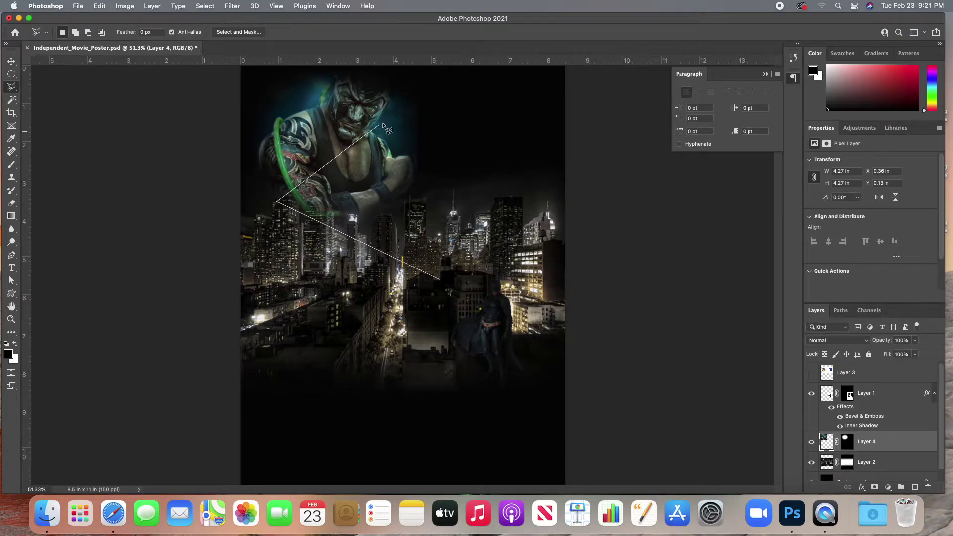
pyautogui.click(400, 100)
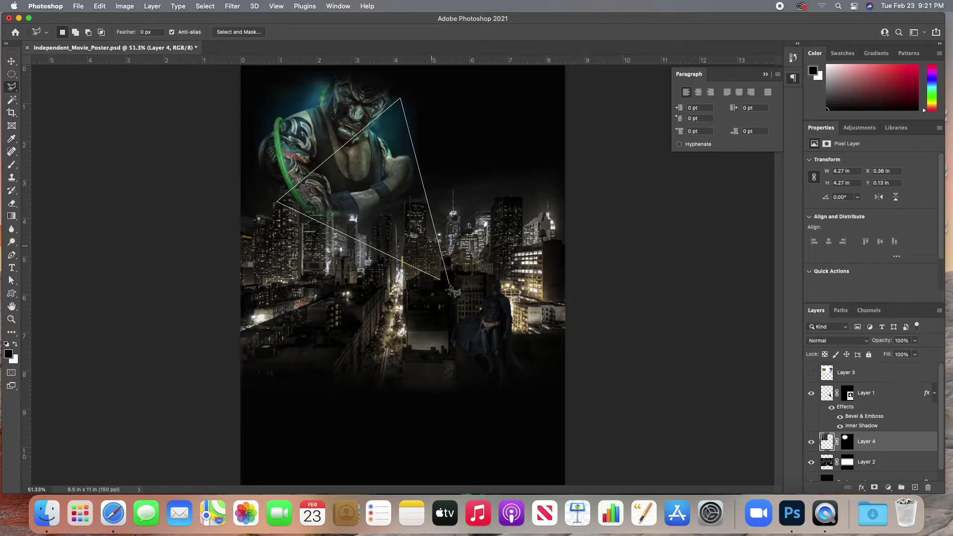
pyautogui.click(441, 282)
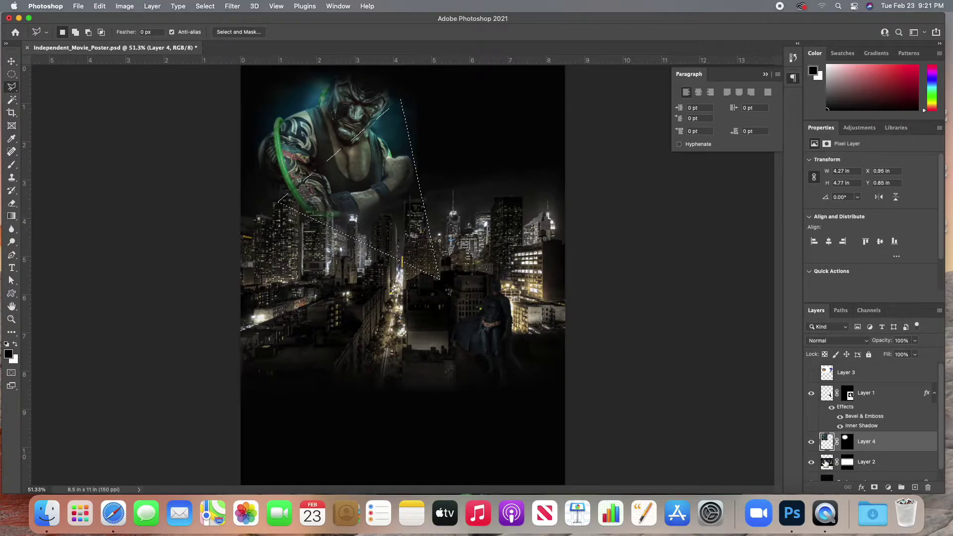
pyautogui.click(877, 379)
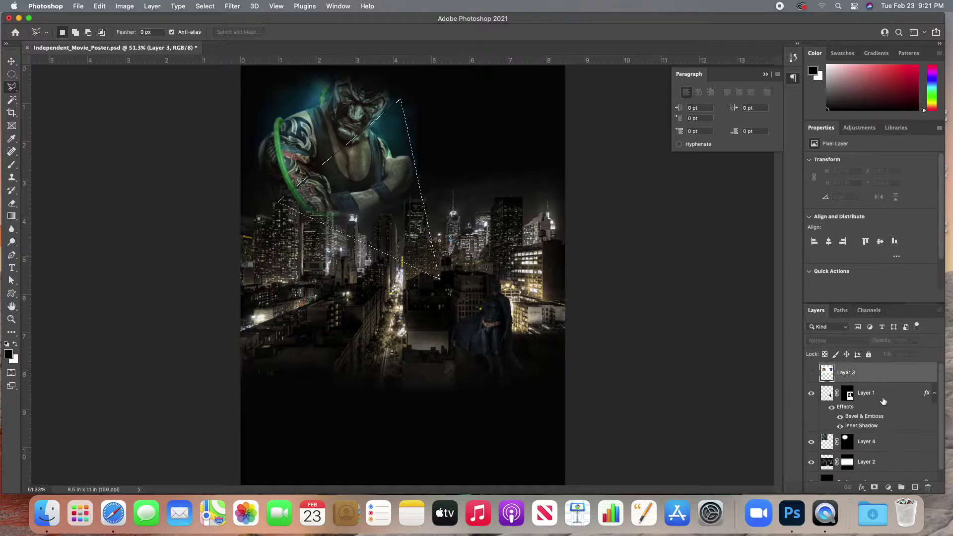
pyautogui.click(916, 489)
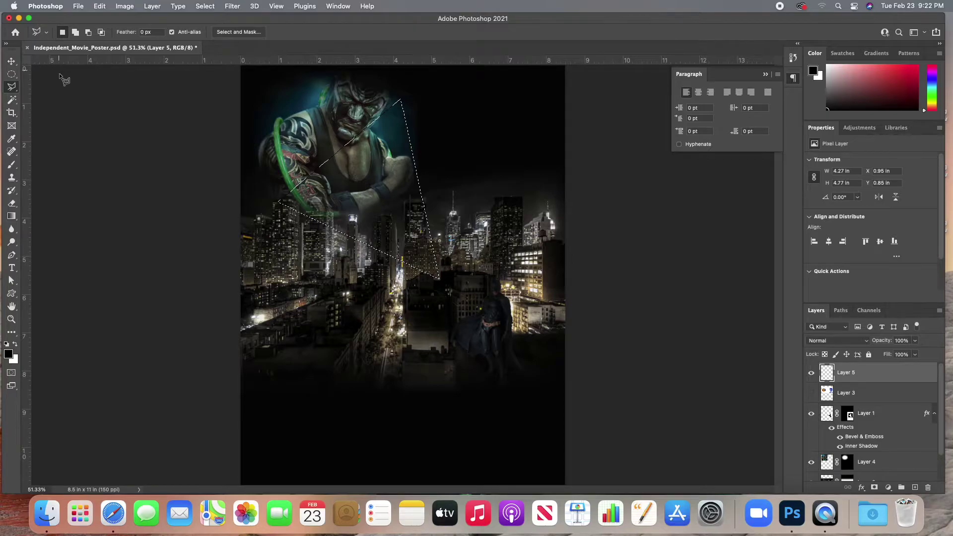
# Step: Try filling the unfeathered triangular selection with a black-to-white linear gradient on the new layer, and undo the fill
pyautogui.click(12, 216)
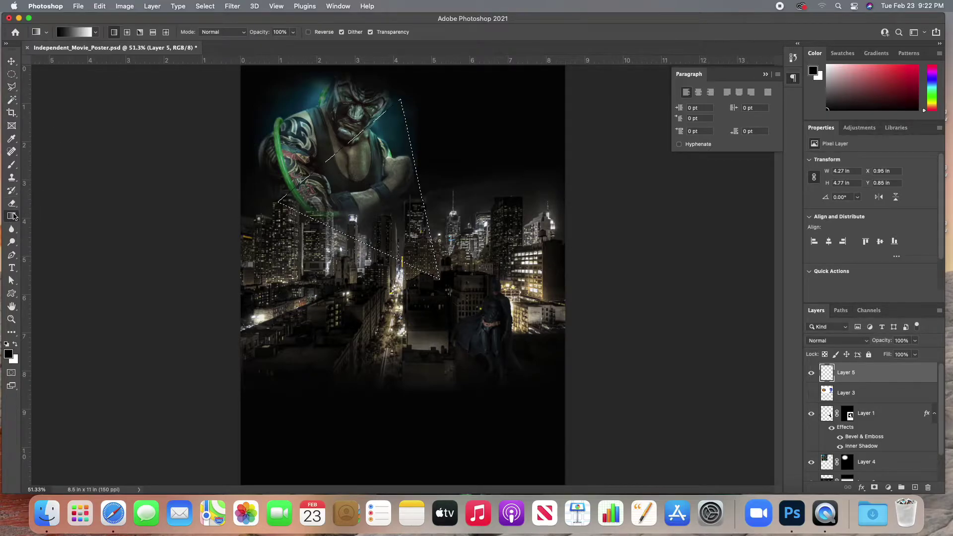
pyautogui.click(82, 34)
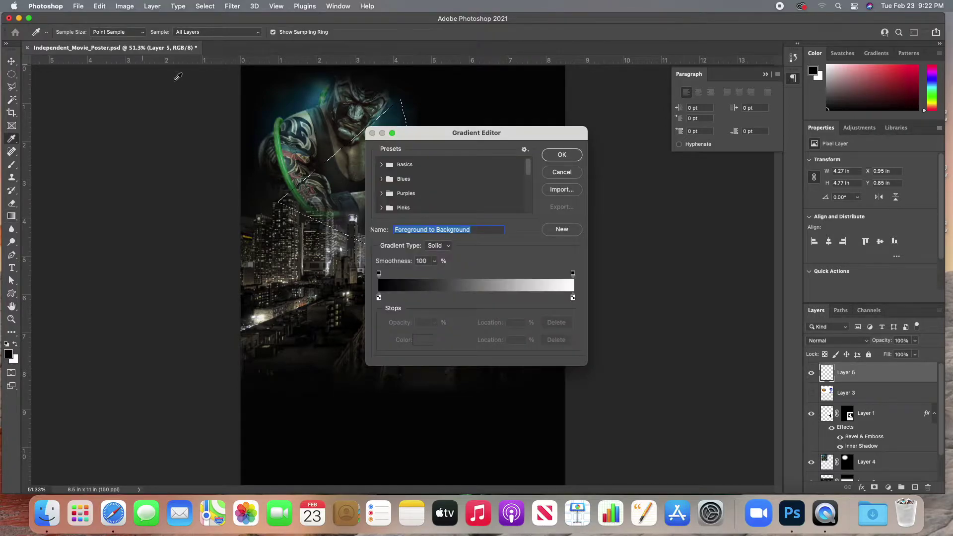
pyautogui.click(563, 174)
pyautogui.moveTo(332, 151); pyautogui.dragTo(446, 277)
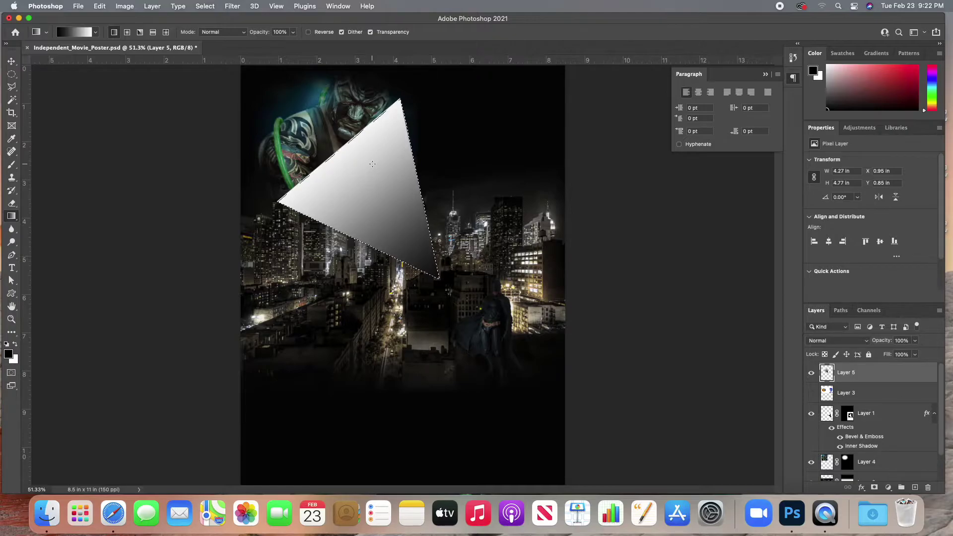
pyautogui.press('super+z')
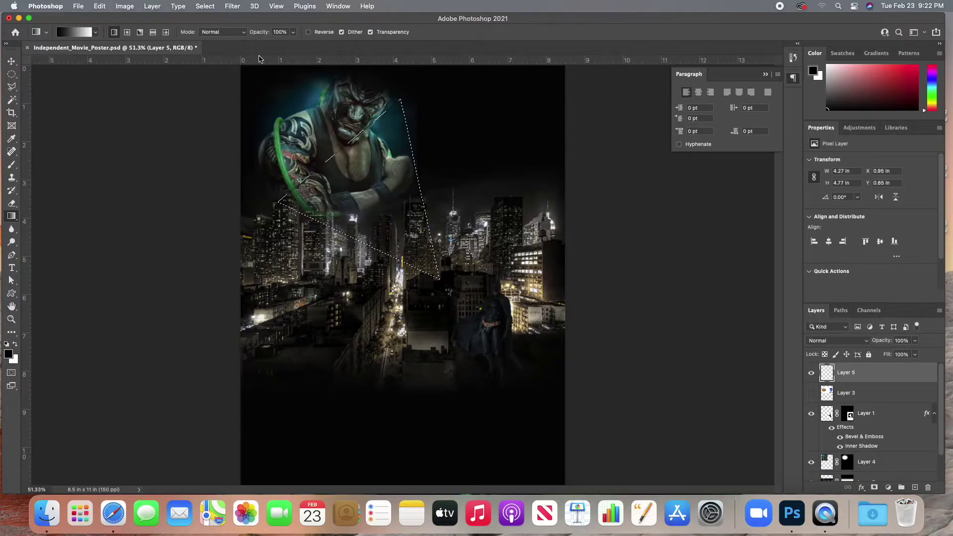
# Step: Try feathering the triangular selection by 100 pixels and filling it with the black-to-white gradient, and undo both changes
pyautogui.click(217, 4)
pyautogui.moveTo(240, 152)
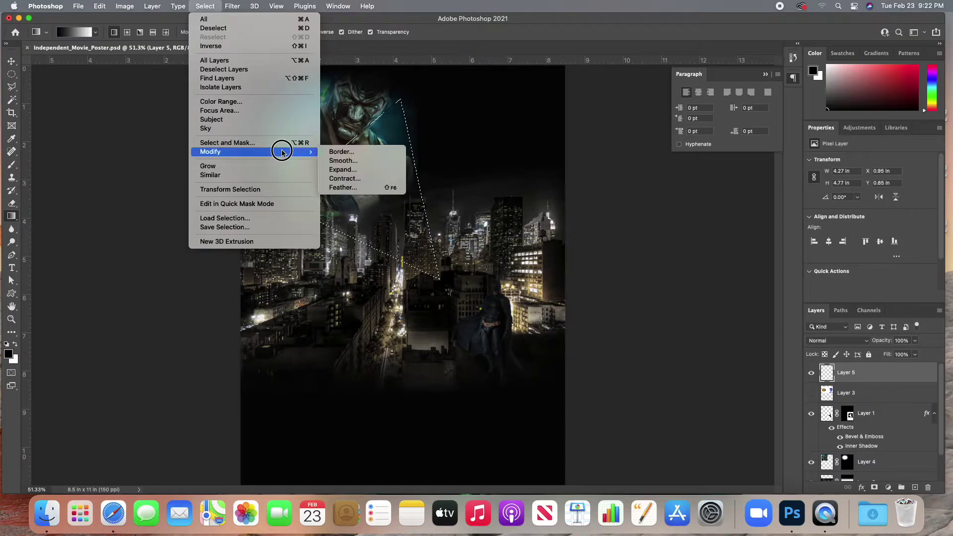
pyautogui.click(368, 188)
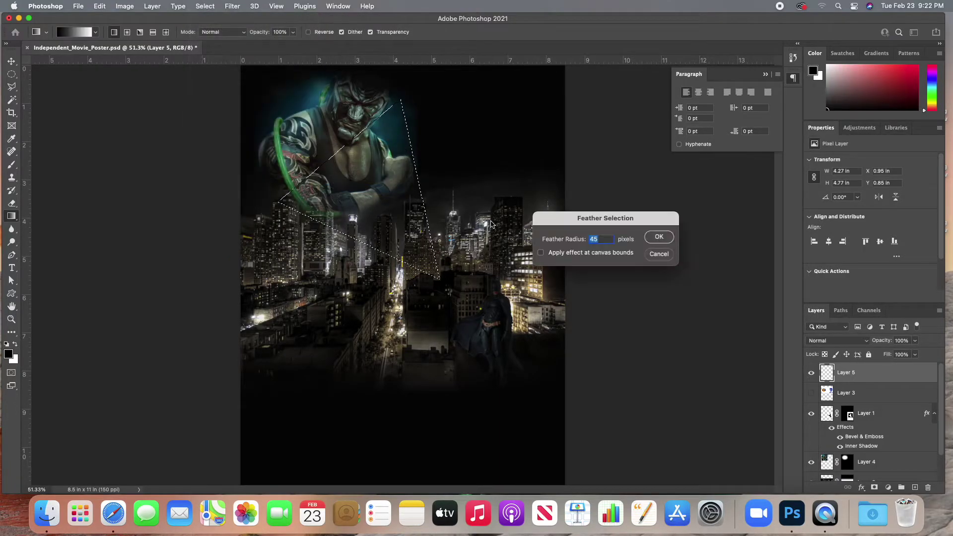
pyautogui.write('100')
pyautogui.press('Return')
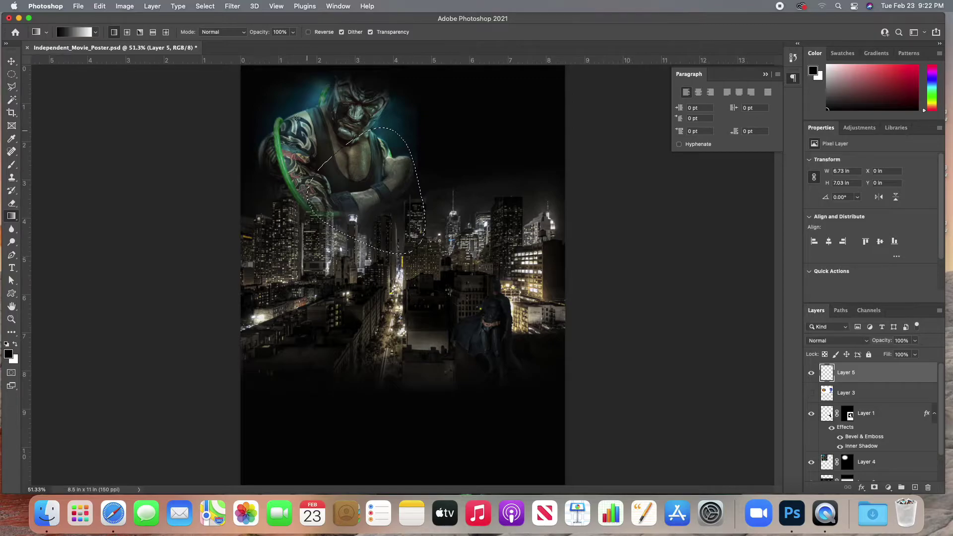
pyautogui.moveTo(444, 277); pyautogui.dragTo(328, 137)
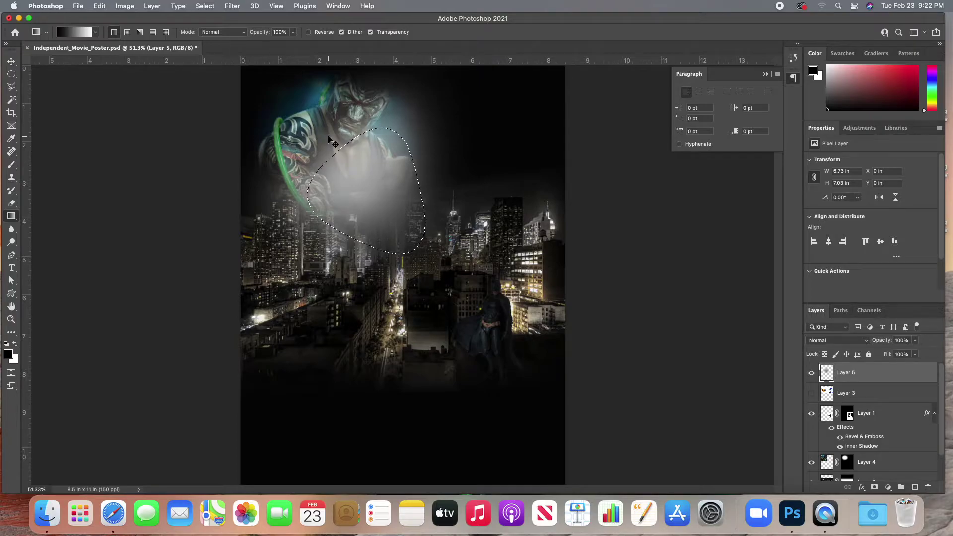
pyautogui.press('super+z')
pyautogui.press('super+z')
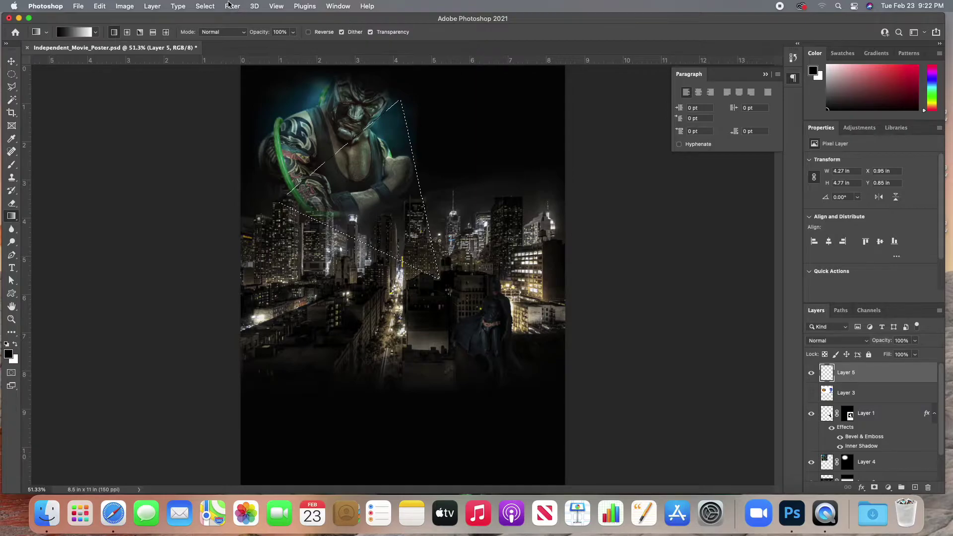
# Step: Feather the triangular selection by 45 pixels and fill it with a black-to-white gradient that brightens from the rooftop toward the tattooed man
pyautogui.click(205, 6)
pyautogui.moveTo(293, 151)
pyautogui.click(372, 188)
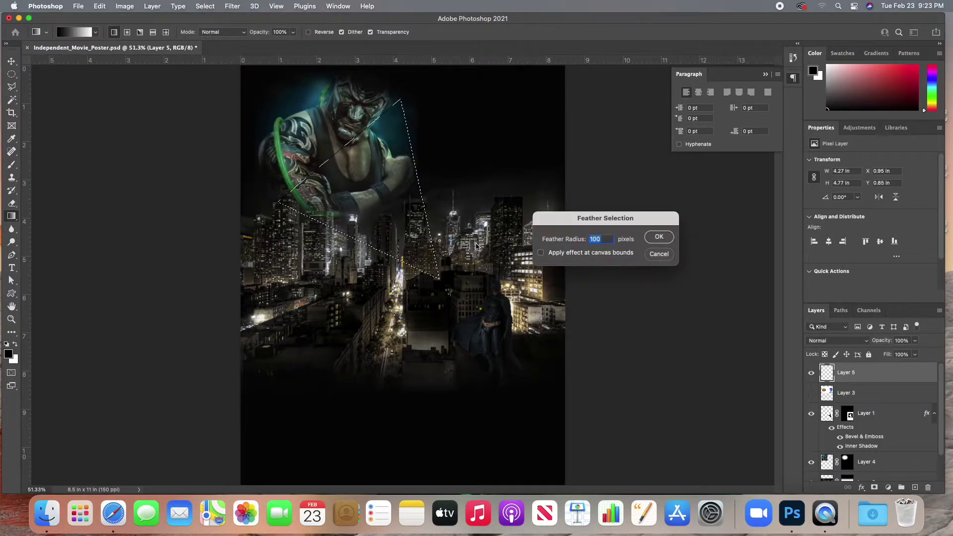
pyautogui.write('50')
pyautogui.write('45')
pyautogui.press('Return')
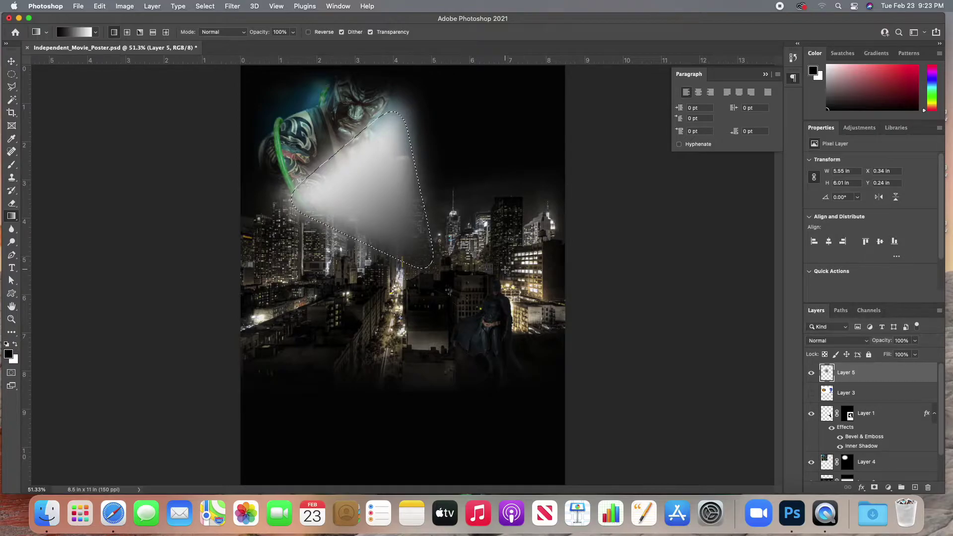
# Step: Deselect the triangular area and lower the light beam layer's opacity to 78%
pyautogui.press('super+d')
pyautogui.moveTo(913, 343)
pyautogui.mouseDown()
pyautogui.moveTo(912, 353)
pyautogui.moveTo(888, 353)
pyautogui.moveTo(906, 354)
pyautogui.mouseUp()
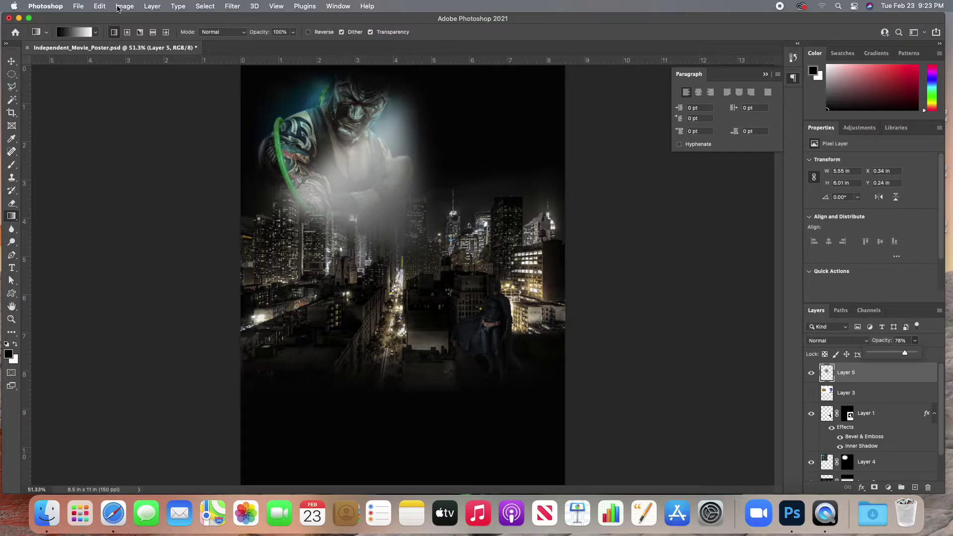
pyautogui.click(99, 6)
pyautogui.moveTo(147, 229)
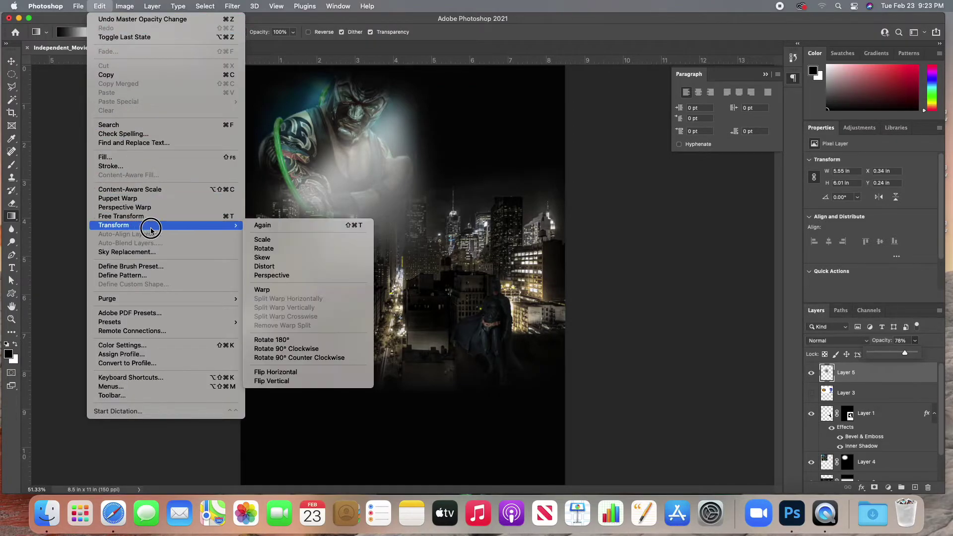
pyautogui.click(291, 277)
pyautogui.moveTo(462, 304); pyautogui.dragTo(556, 379)
pyautogui.moveTo(365, 304); pyautogui.dragTo(353, 386)
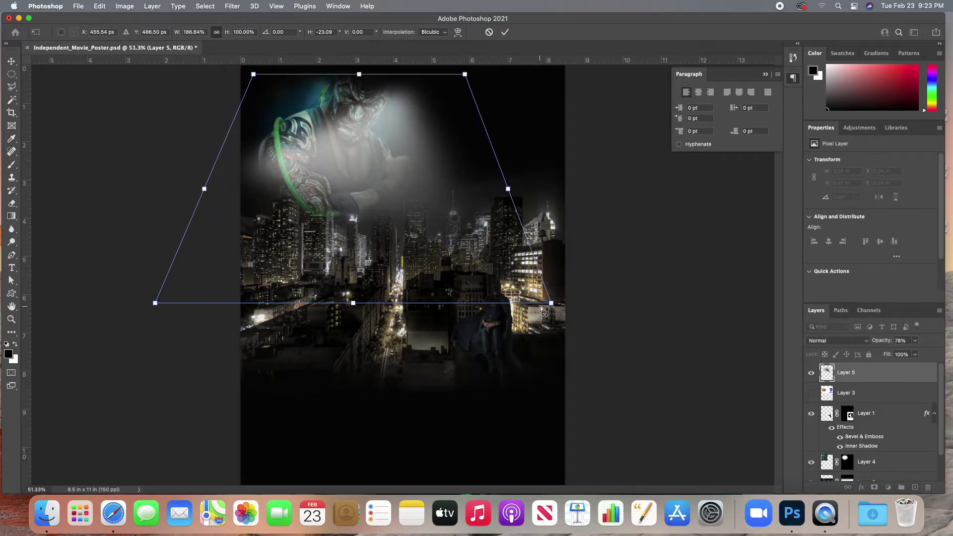
pyautogui.click(505, 31)
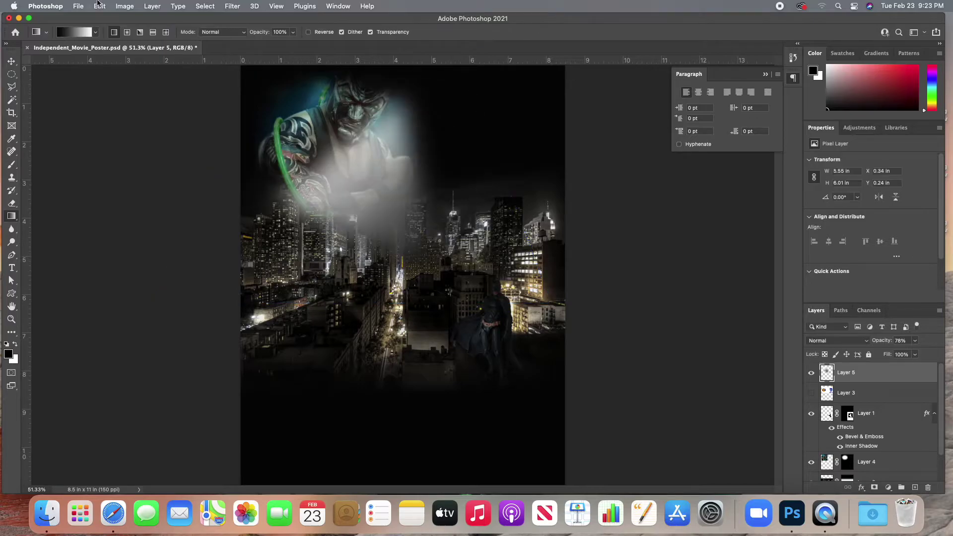
# Step: Skew the light beam layer, stretching its lower-right corner outward and lowering its upper-right corner so the beam leans toward the caped figure
pyautogui.click(100, 6)
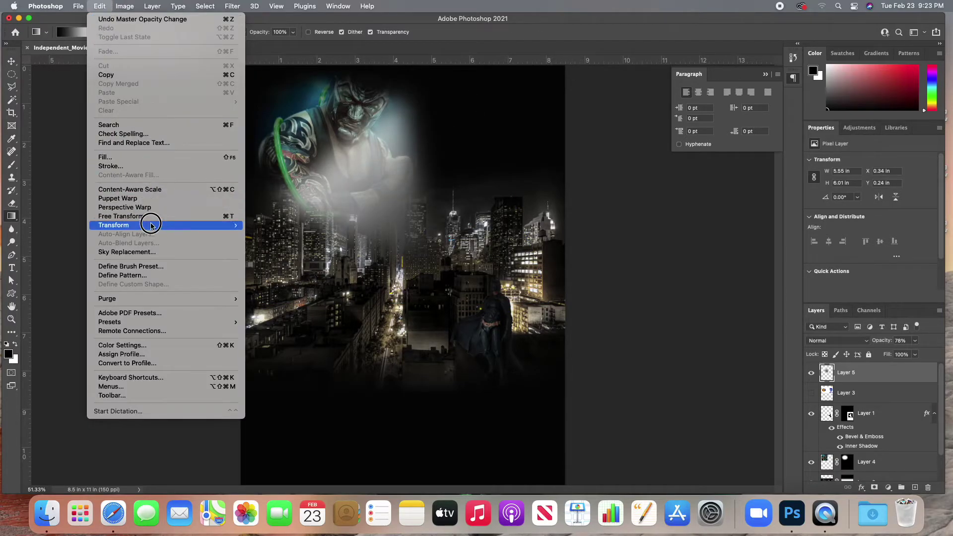
pyautogui.click(294, 257)
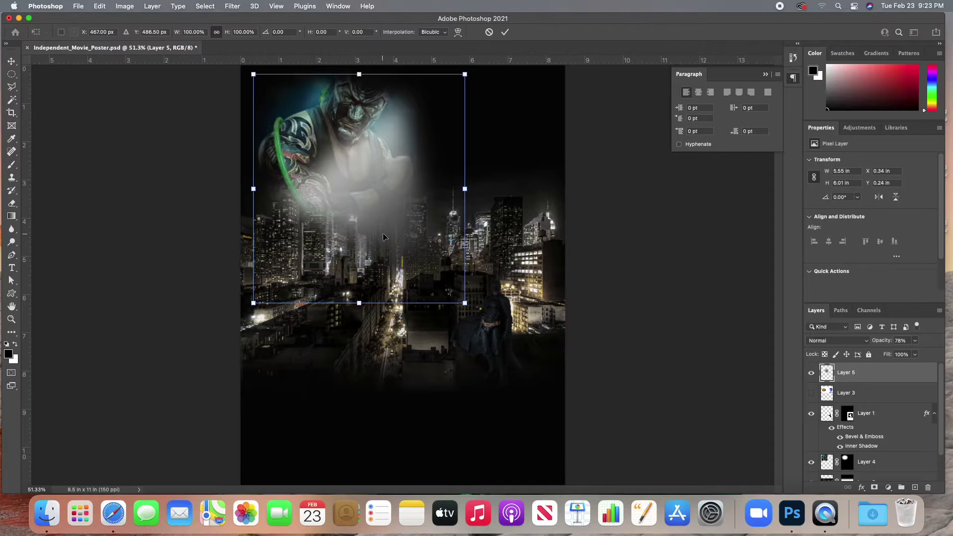
pyautogui.moveTo(466, 304); pyautogui.dragTo(548, 380)
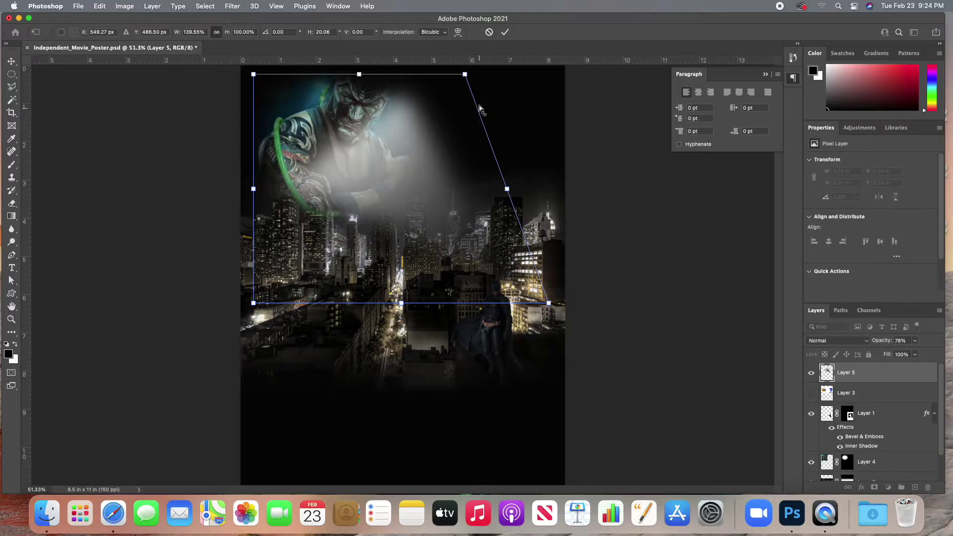
pyautogui.moveTo(465, 74); pyautogui.dragTo(447, 127)
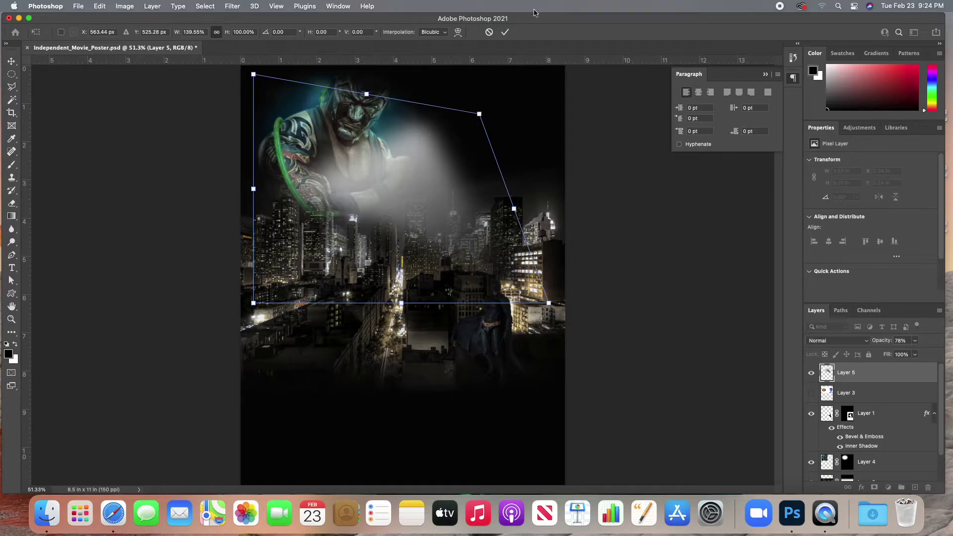
pyautogui.click(507, 33)
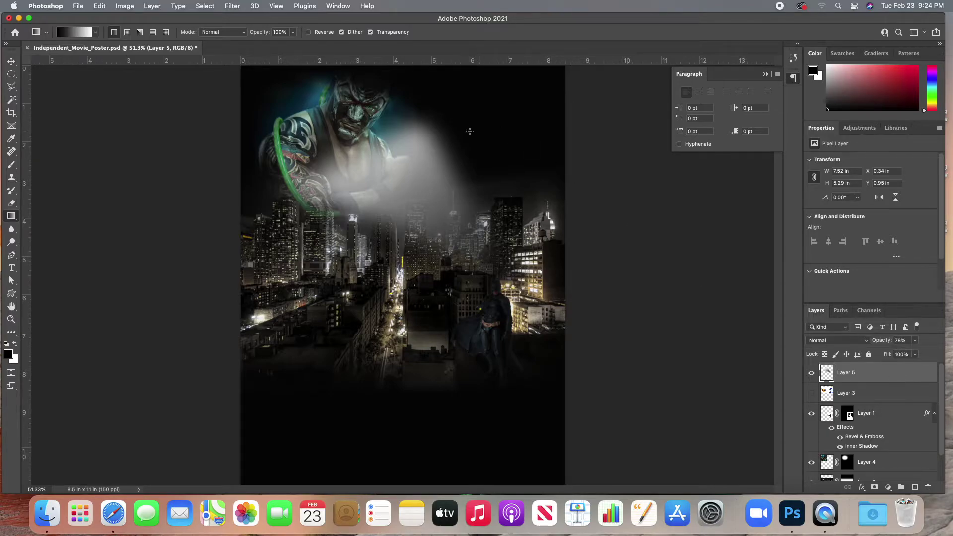
# Step: Enable a Color Overlay effect on the light beam layer and open its overlay color for editing
pyautogui.doubleClick(904, 373)
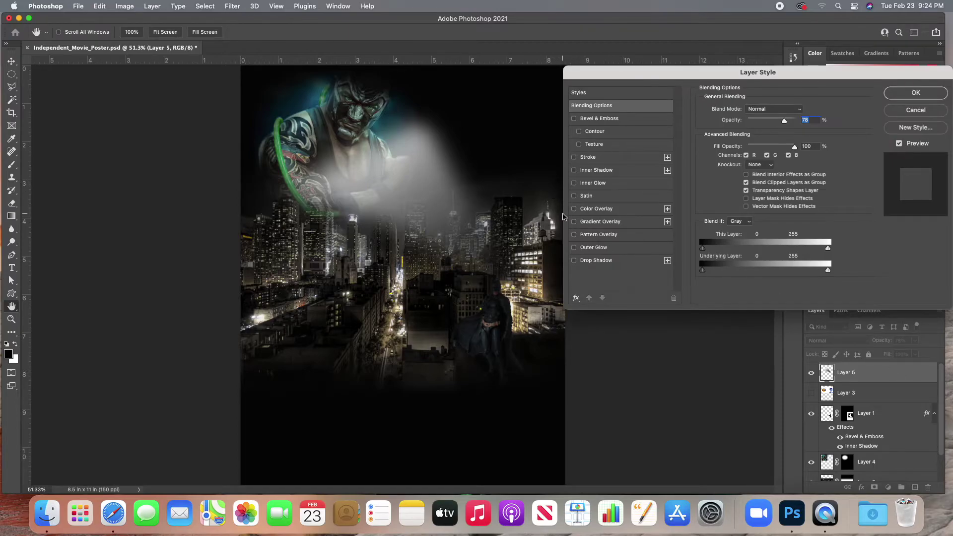
pyautogui.click(574, 209)
pyautogui.click(611, 211)
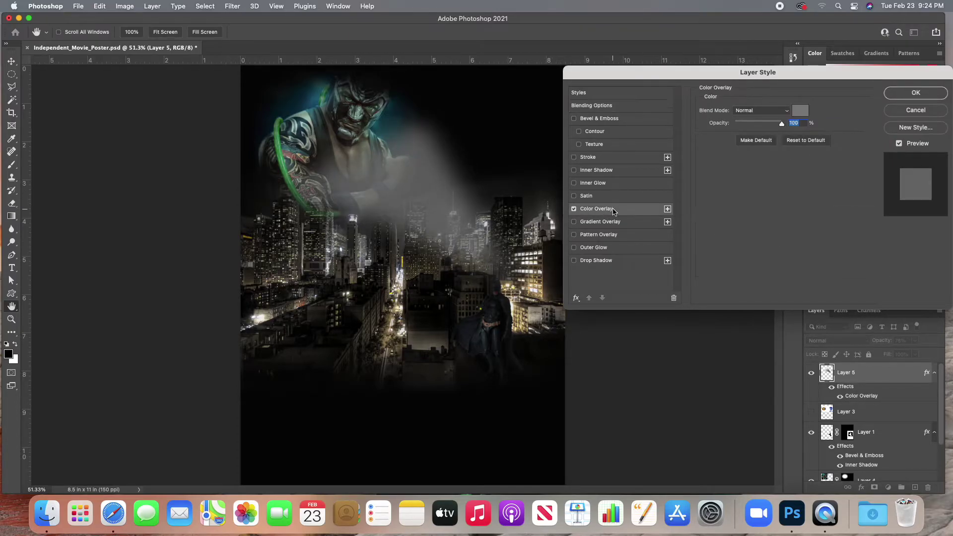
pyautogui.click(803, 114)
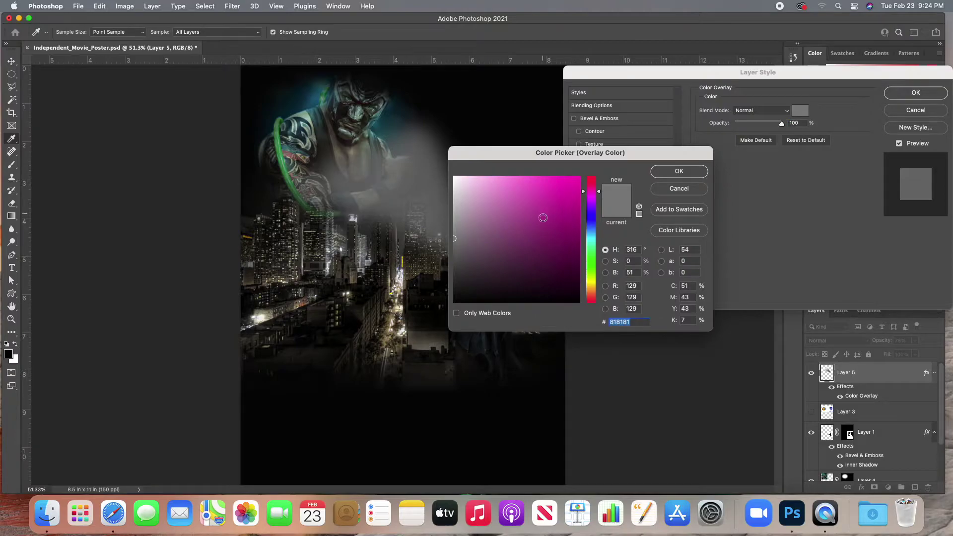
# Step: Sample the blue-green glow beside the masked man, lighten it to a soft teal, and apply it as the beam's overlay color
pyautogui.click(591, 221)
pyautogui.click(529, 173)
pyautogui.moveTo(528, 171); pyautogui.dragTo(506, 177)
pyautogui.click(383, 125)
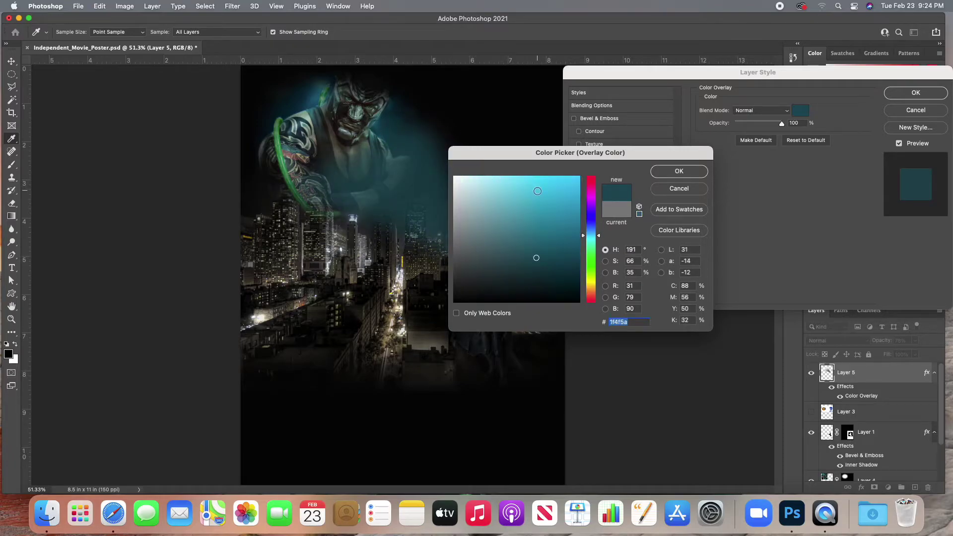
pyautogui.click(514, 182)
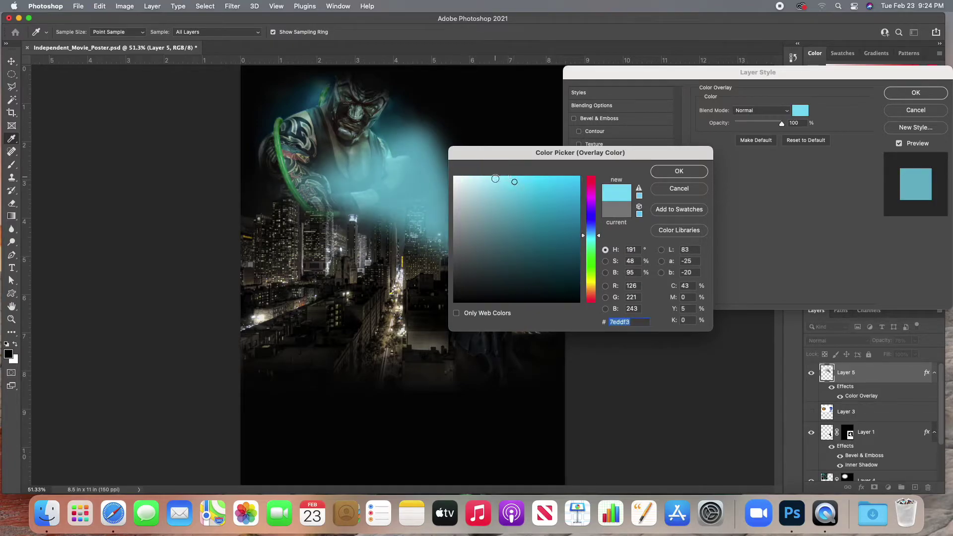
pyautogui.click(387, 123)
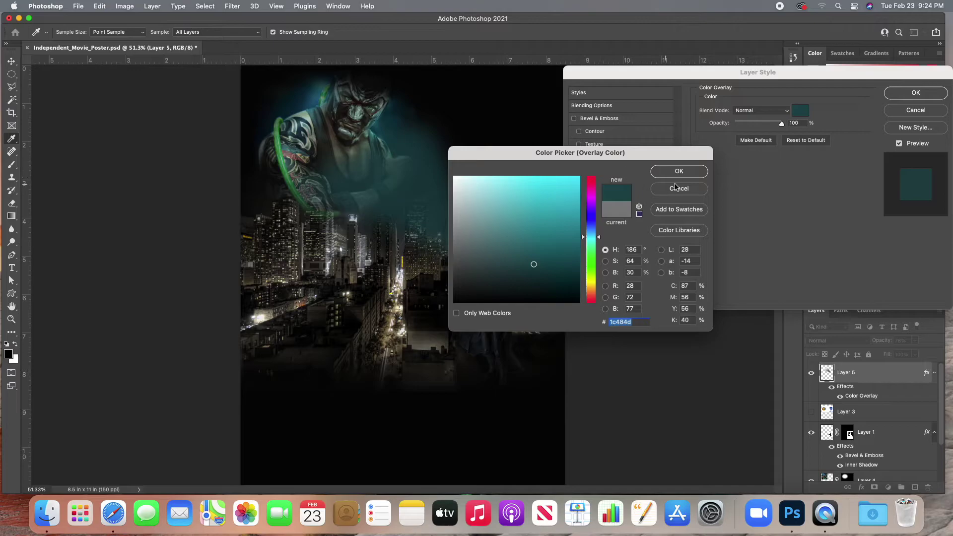
pyautogui.moveTo(526, 224)
pyautogui.mouseDown()
pyautogui.moveTo(530, 191)
pyautogui.moveTo(504, 207)
pyautogui.mouseUp()
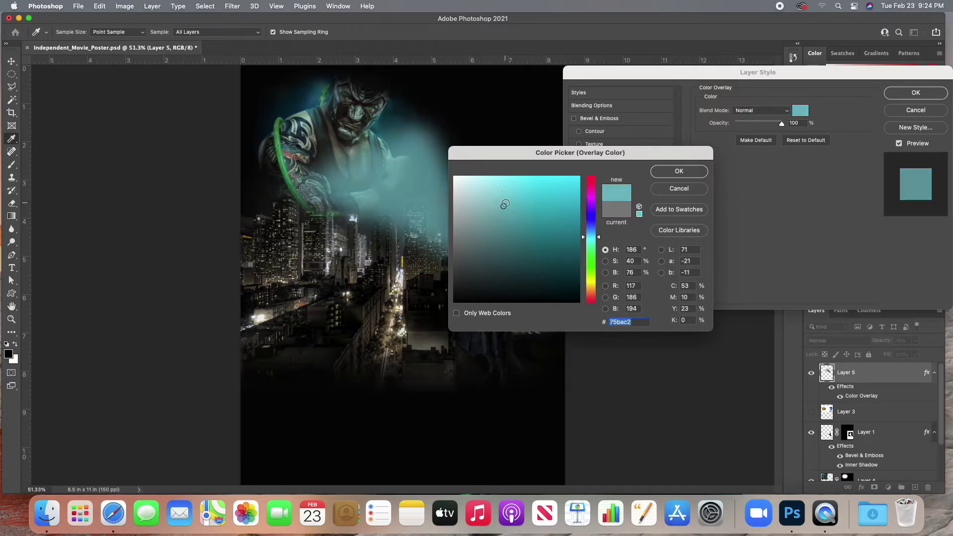
pyautogui.click(668, 173)
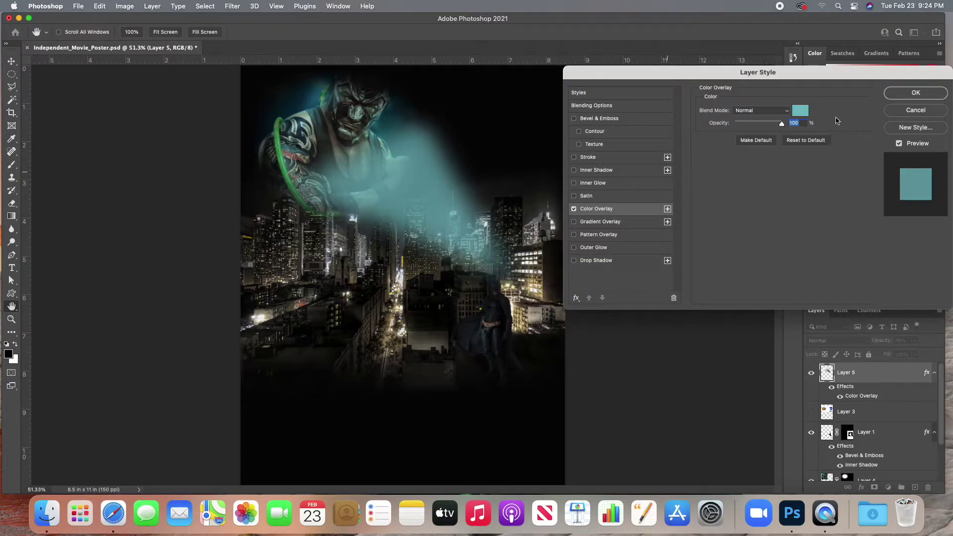
pyautogui.click(918, 96)
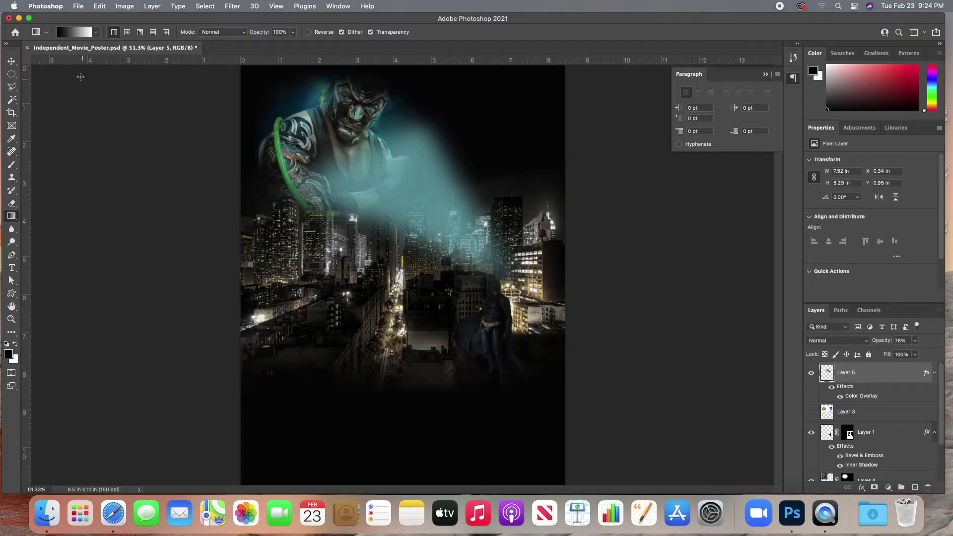
# Step: Scale the teal light beam down to about 89.6% so it fits between the masked man and the rooftop
pyautogui.click(105, 5)
pyautogui.moveTo(184, 232)
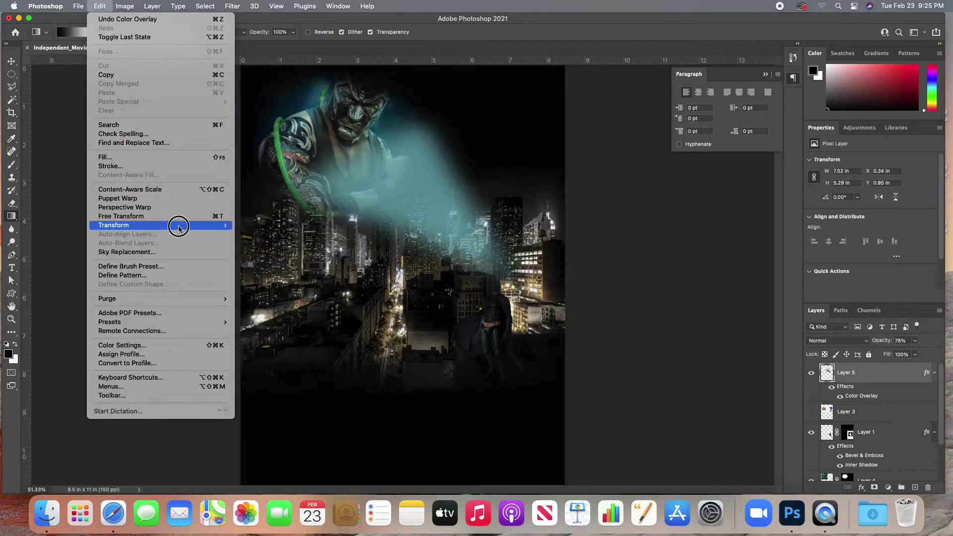
pyautogui.click(272, 240)
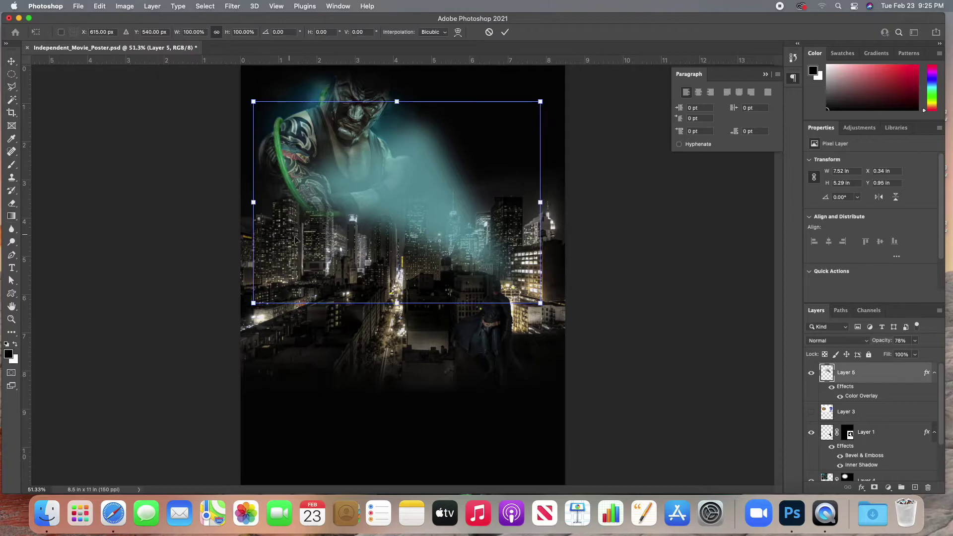
pyautogui.moveTo(539, 303)
pyautogui.mouseDown()
pyautogui.moveTo(598, 339)
pyautogui.moveTo(535, 299)
pyautogui.mouseUp()
pyautogui.moveTo(535, 101); pyautogui.dragTo(511, 119)
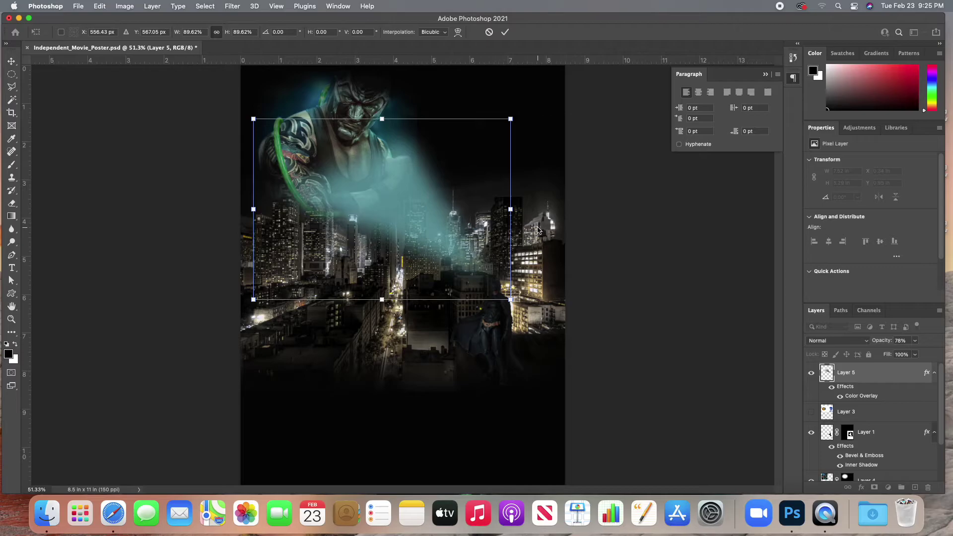
pyautogui.click(506, 32)
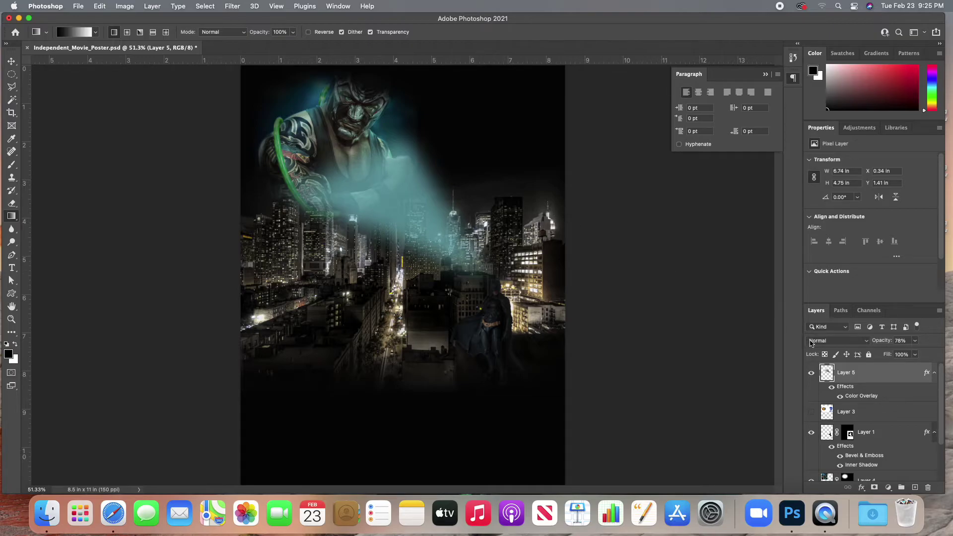
# Step: Show the Warner Bros. logo layer and place it above the light beam layer
pyautogui.click(809, 413)
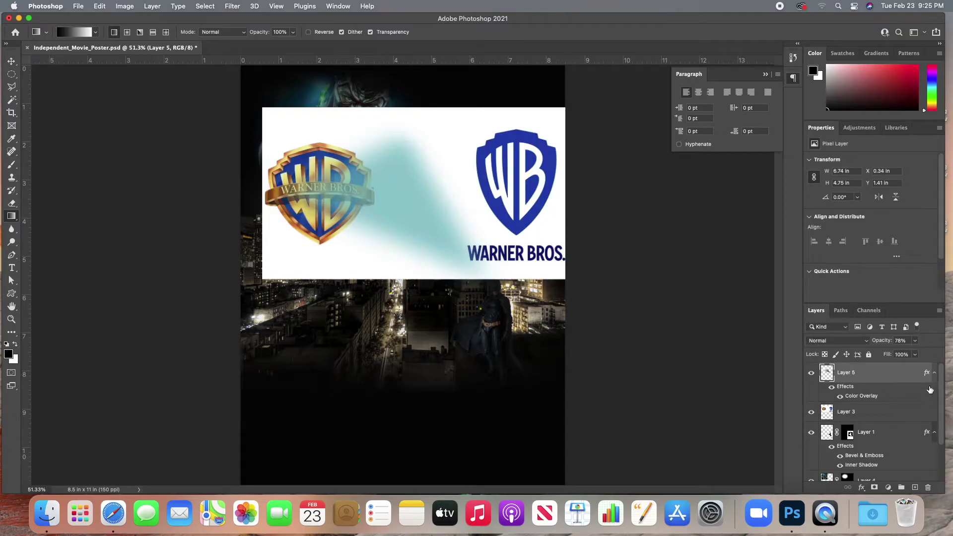
pyautogui.click(884, 413)
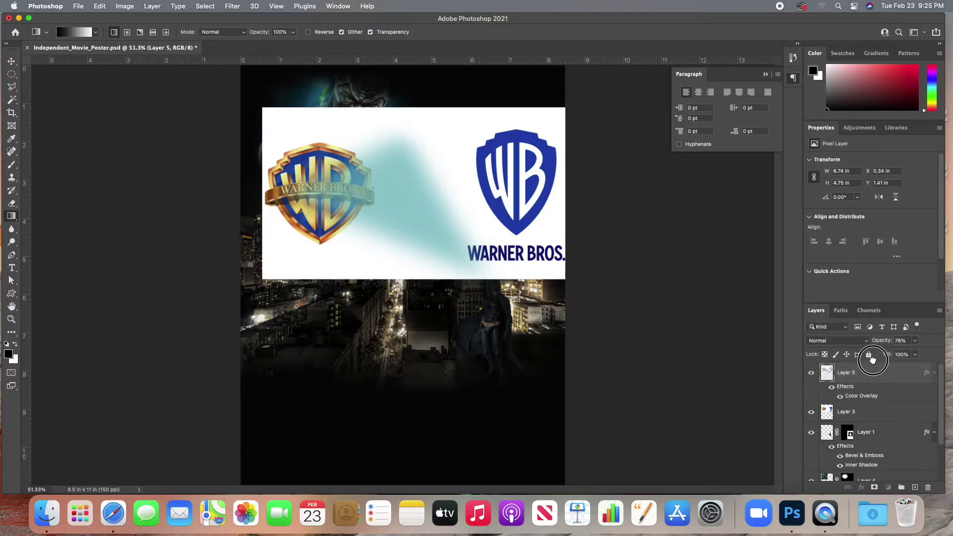
pyautogui.moveTo(870, 412); pyautogui.dragTo(865, 367)
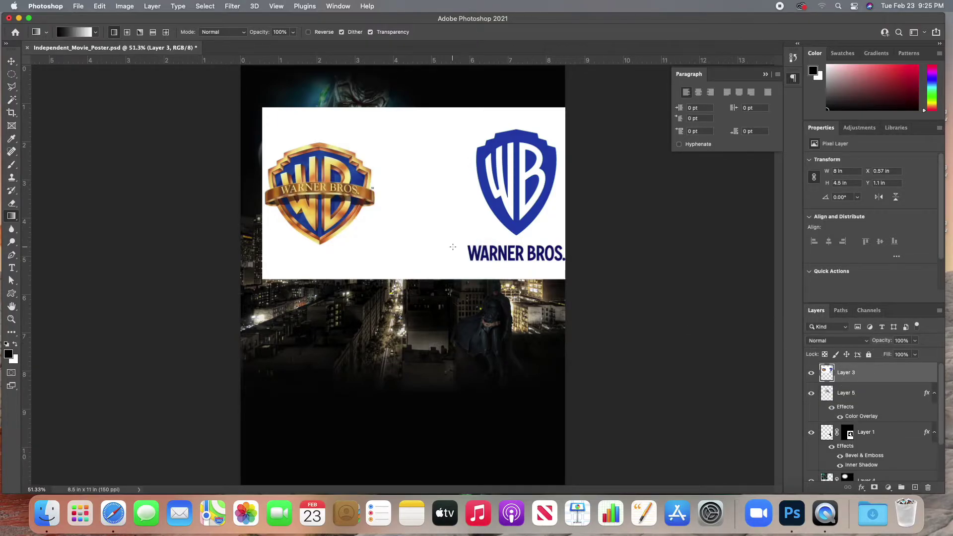
# Step: Shift the logo image about 1.4 in right and 1 in down, and mask it with a rectangular selection around the gold logo
pyautogui.click(11, 61)
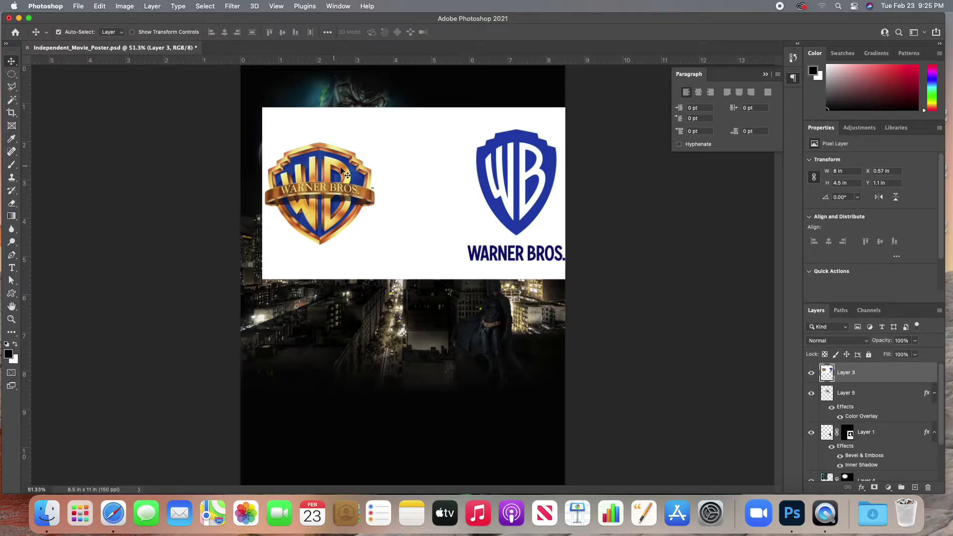
pyautogui.moveTo(428, 196); pyautogui.dragTo(481, 235)
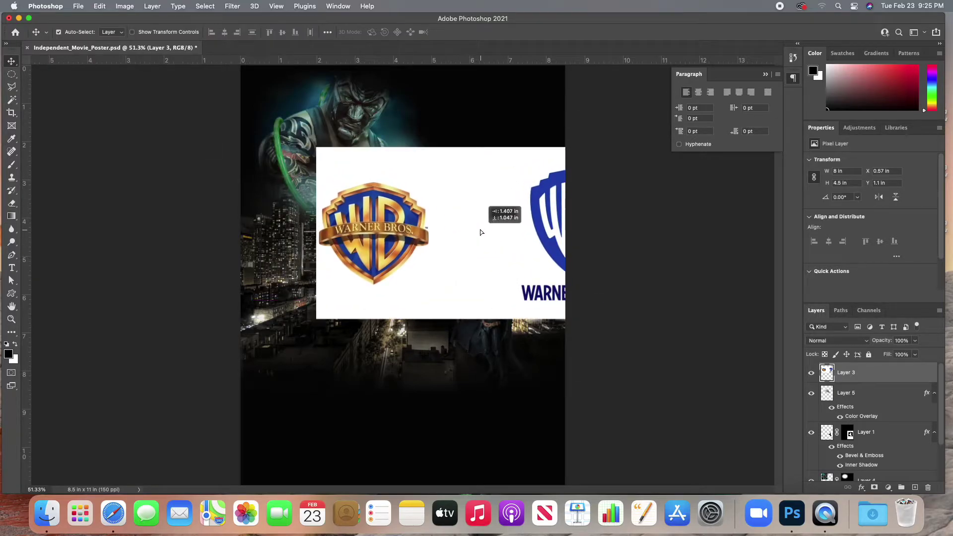
pyautogui.click(10, 74)
pyautogui.click(11, 73)
pyautogui.click(54, 69)
pyautogui.moveTo(263, 126); pyautogui.dragTo(468, 363)
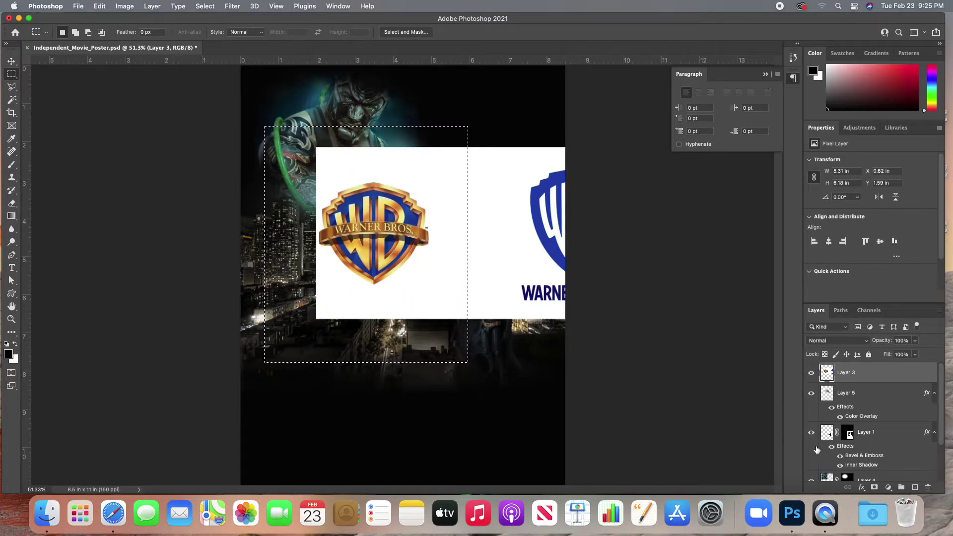
pyautogui.click(875, 489)
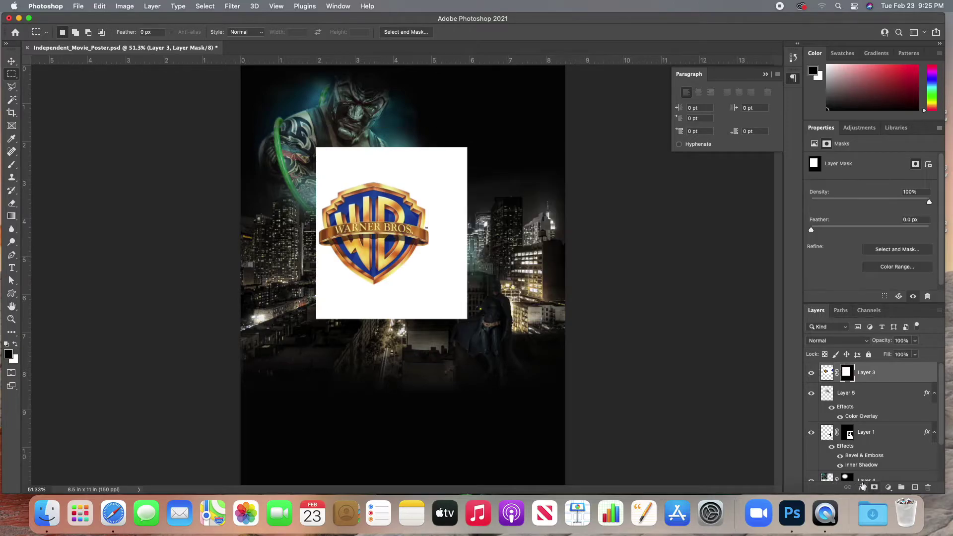
# Step: Select the white background around the gold logo with the Magic Wand
pyautogui.click(11, 61)
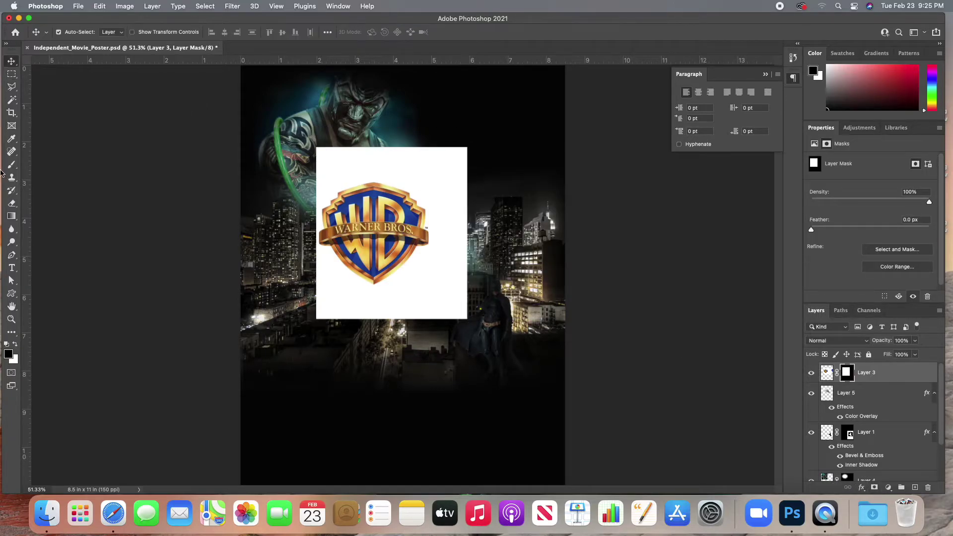
pyautogui.click(14, 98)
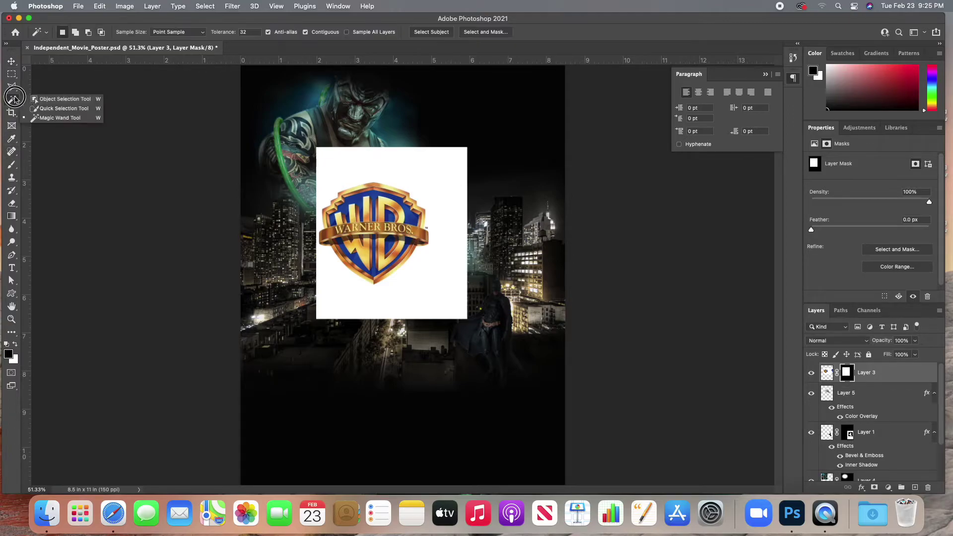
pyautogui.click(59, 118)
pyautogui.click(424, 178)
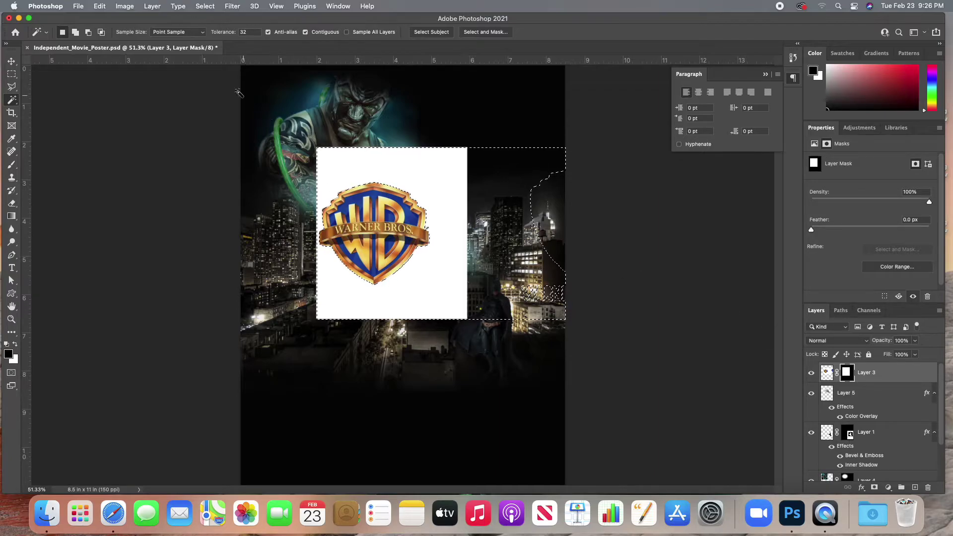
# Step: Fill the selected background with black on the logo's layer mask to hide the white, and deselect it
pyautogui.click(99, 6)
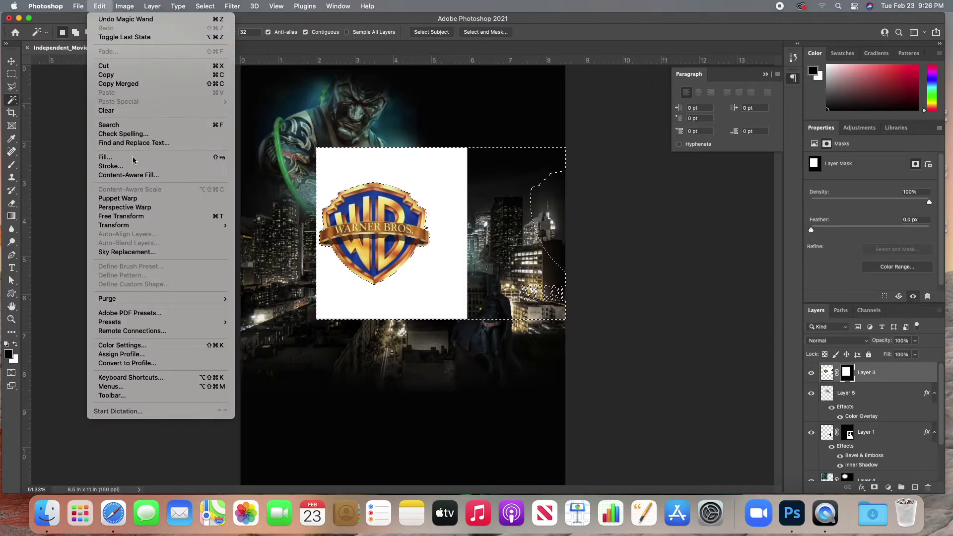
pyautogui.click(109, 155)
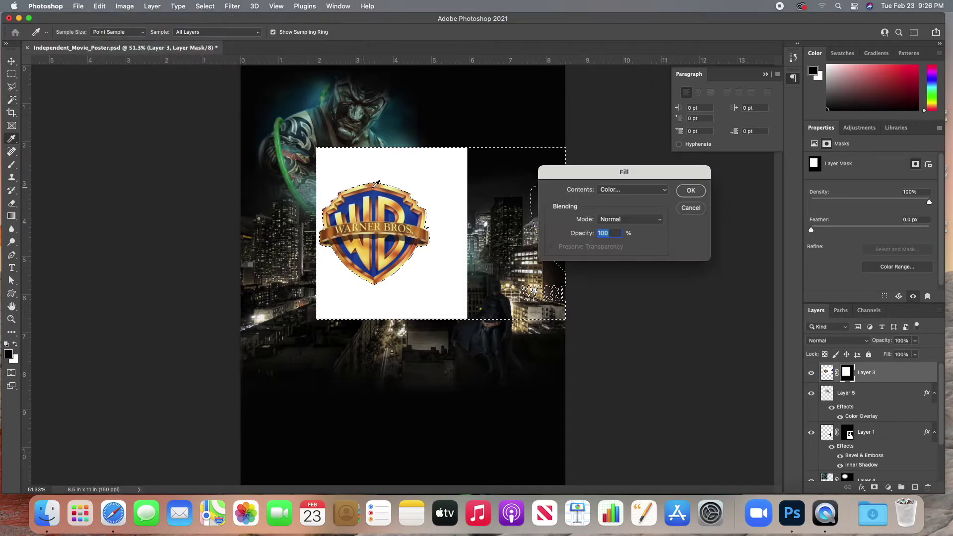
pyautogui.click(653, 192)
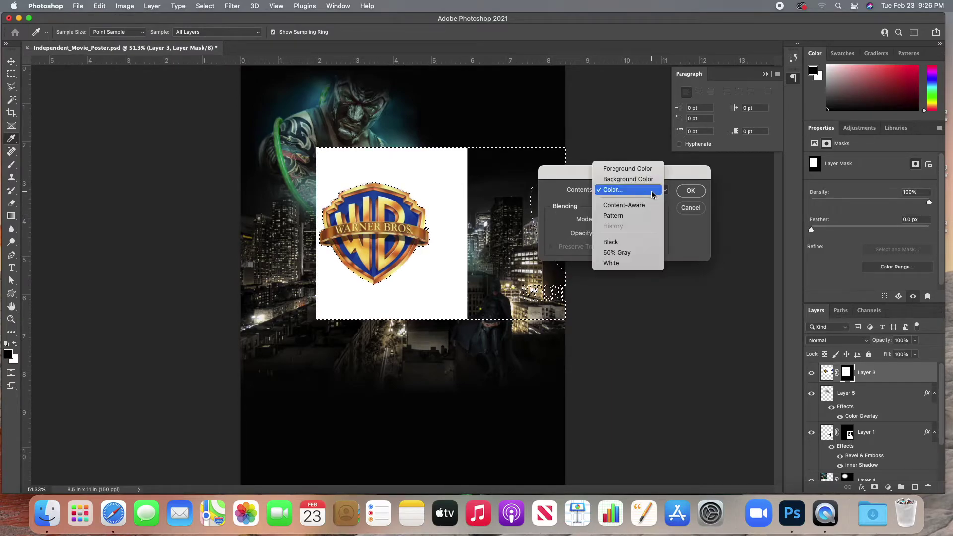
pyautogui.click(649, 243)
pyautogui.click(691, 190)
pyautogui.press('w')
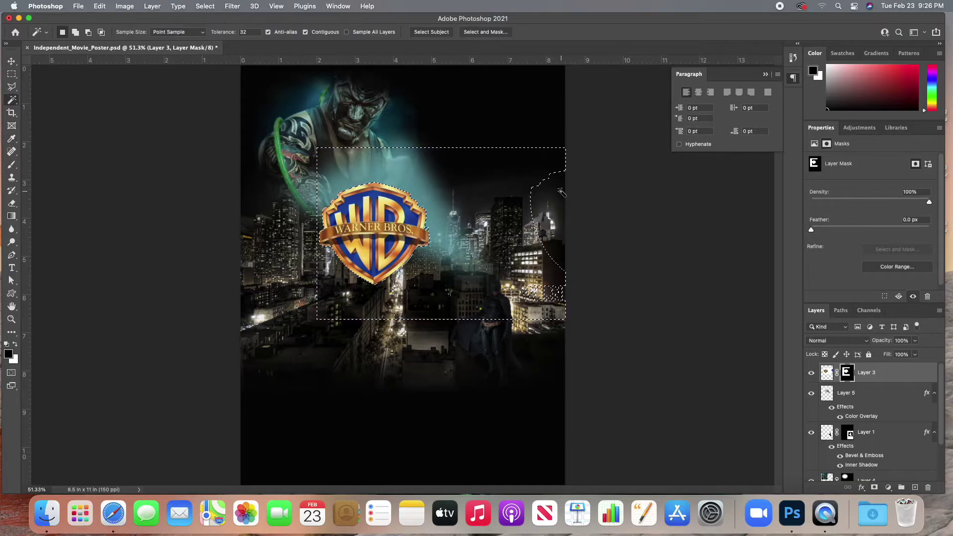
pyautogui.press('super+d')
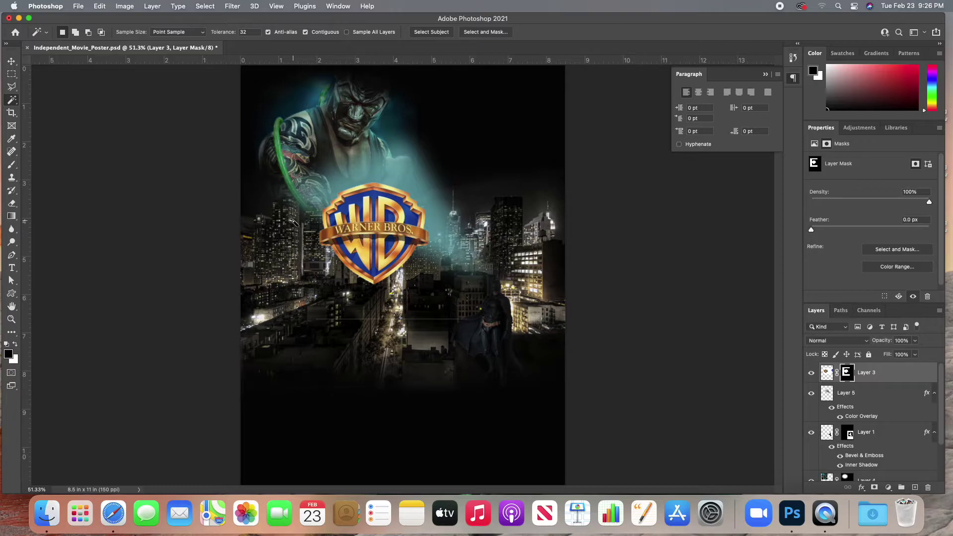
# Step: Move the gold Warner Bros. logo into the black area at the poster's lower right, below the caped figure
pyautogui.click(11, 61)
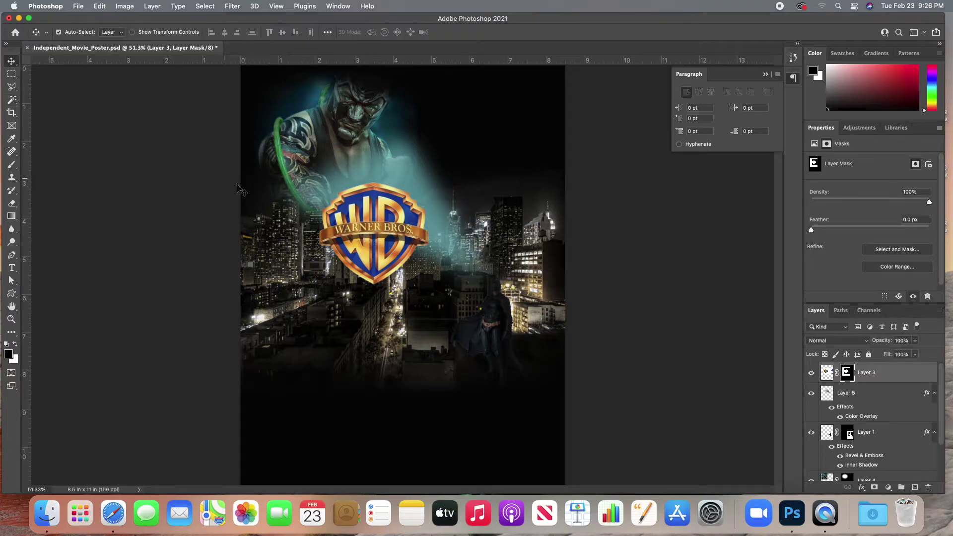
pyautogui.moveTo(390, 242); pyautogui.dragTo(502, 423)
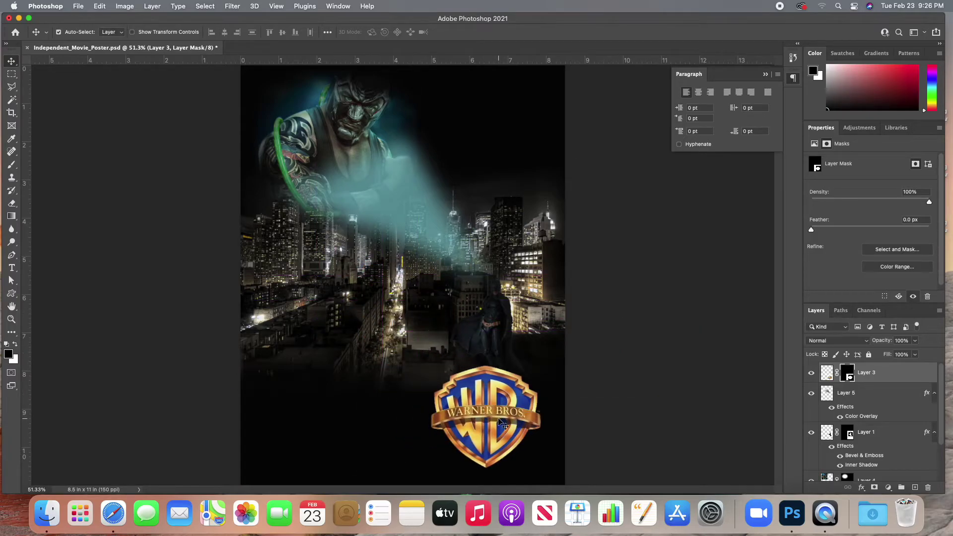
# Step: Scale the Warner Bros. logo to about 48% and place it in the poster's lower-right black area
pyautogui.press('super+t')
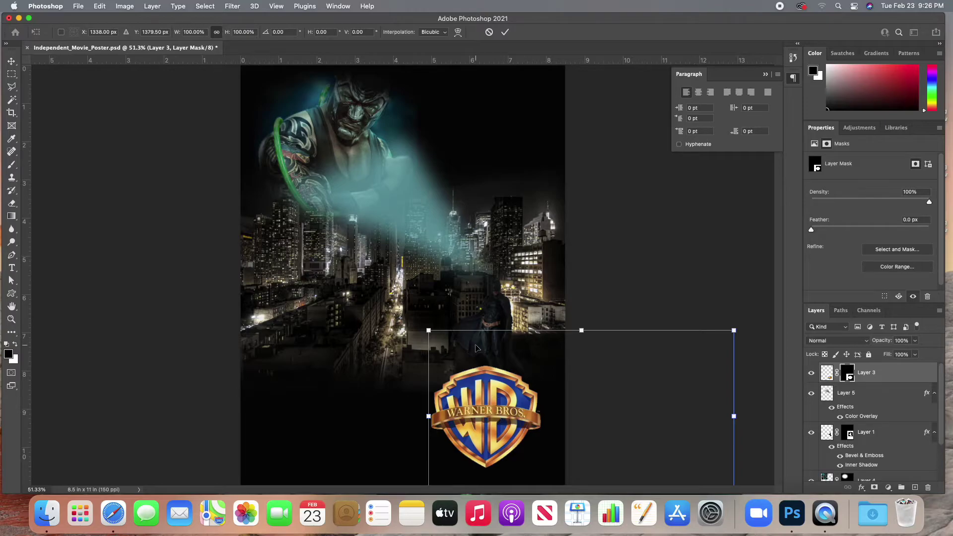
pyautogui.moveTo(737, 328); pyautogui.dragTo(581, 427)
pyautogui.moveTo(468, 461); pyautogui.dragTo(524, 445)
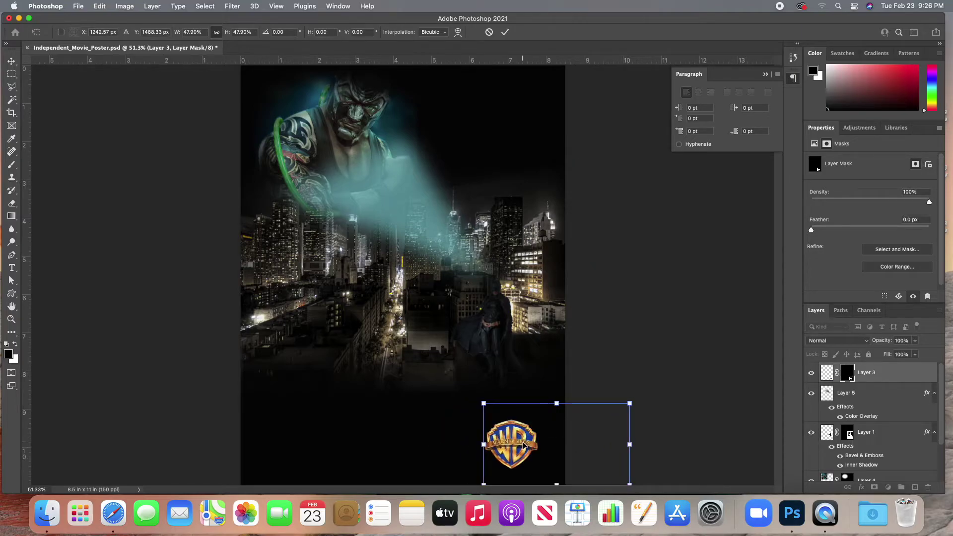
pyautogui.press('Return')
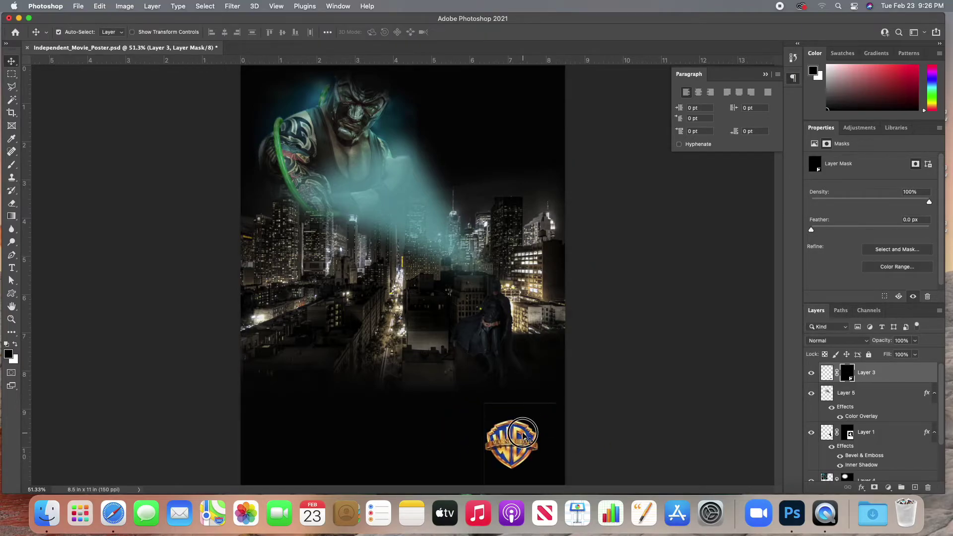
pyautogui.moveTo(526, 437); pyautogui.dragTo(523, 437)
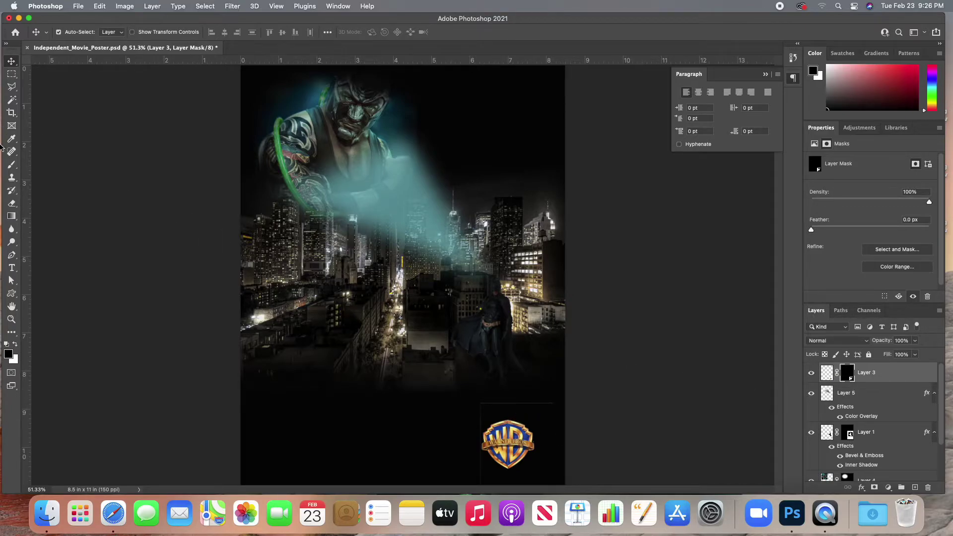
# Step: Paint black on the logo's layer mask to hide the thin edge lines above and left of the logo
pyautogui.click(11, 165)
pyautogui.moveTo(552, 404)
pyautogui.mouseDown()
pyautogui.moveTo(470, 398)
pyautogui.moveTo(474, 490)
pyautogui.moveTo(479, 404)
pyautogui.mouseUp()
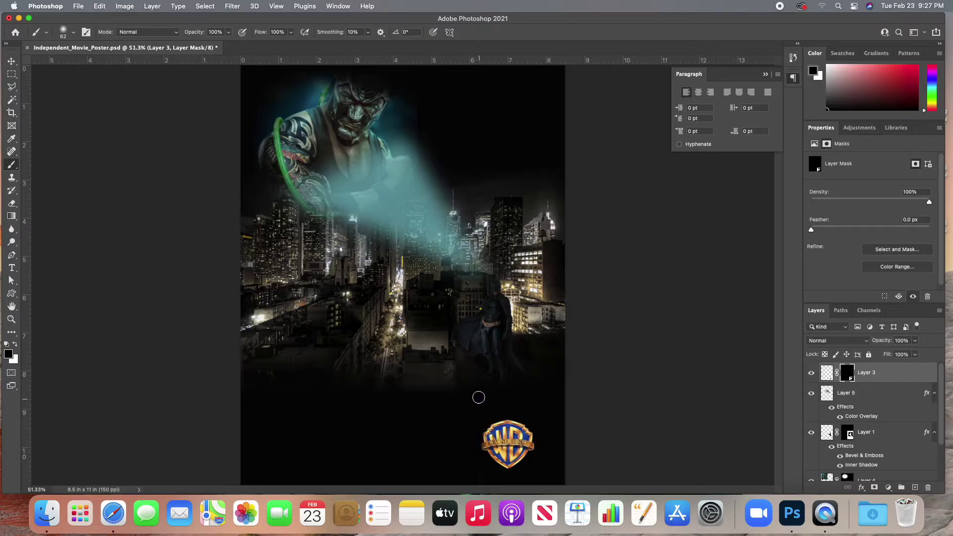
pyautogui.click(471, 427)
# Step: Lower the logo layer's opacity to 22%
pyautogui.click(827, 375)
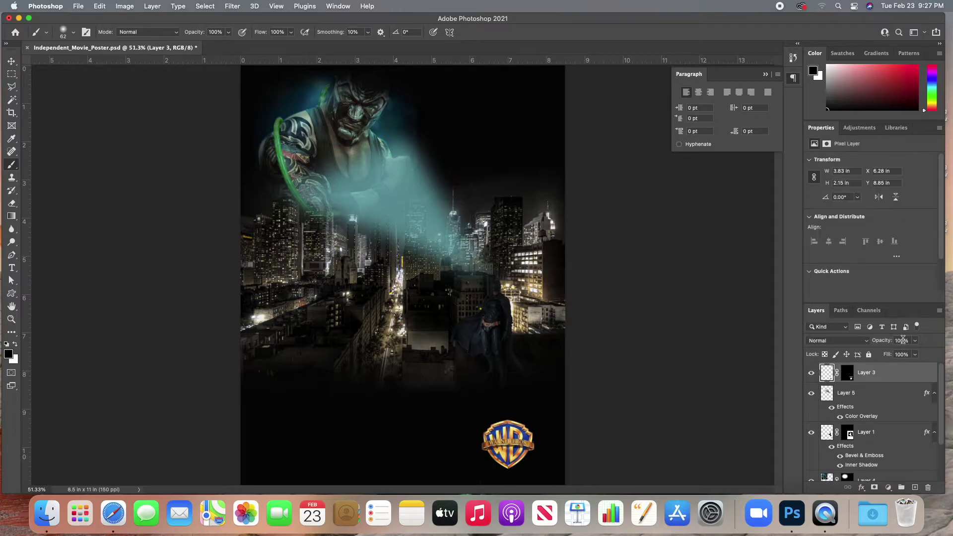
pyautogui.click(915, 341)
pyautogui.moveTo(908, 355); pyautogui.dragTo(880, 353)
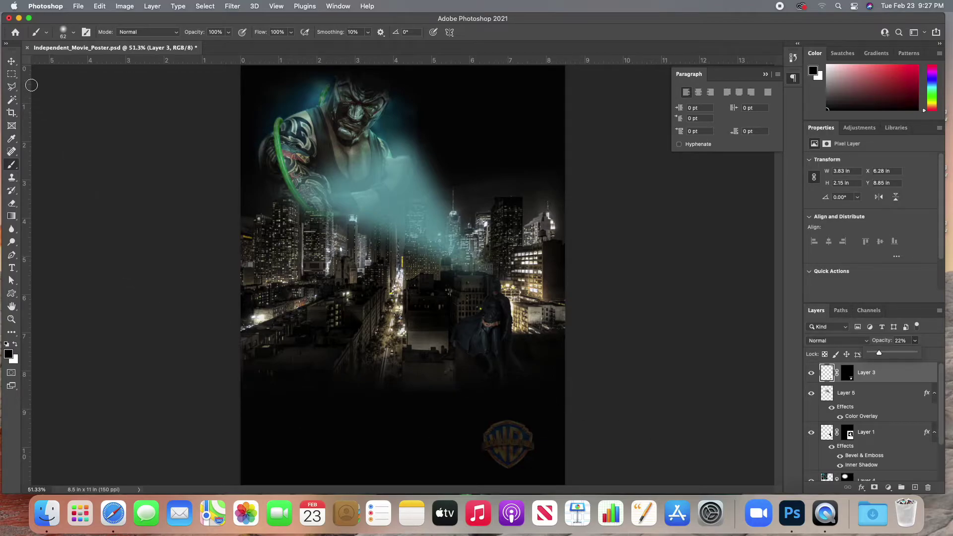
# Step: Scale the faded logo layer down to about 2.31 in wide and tuck the logo into the poster's lower-right corner
pyautogui.click(11, 61)
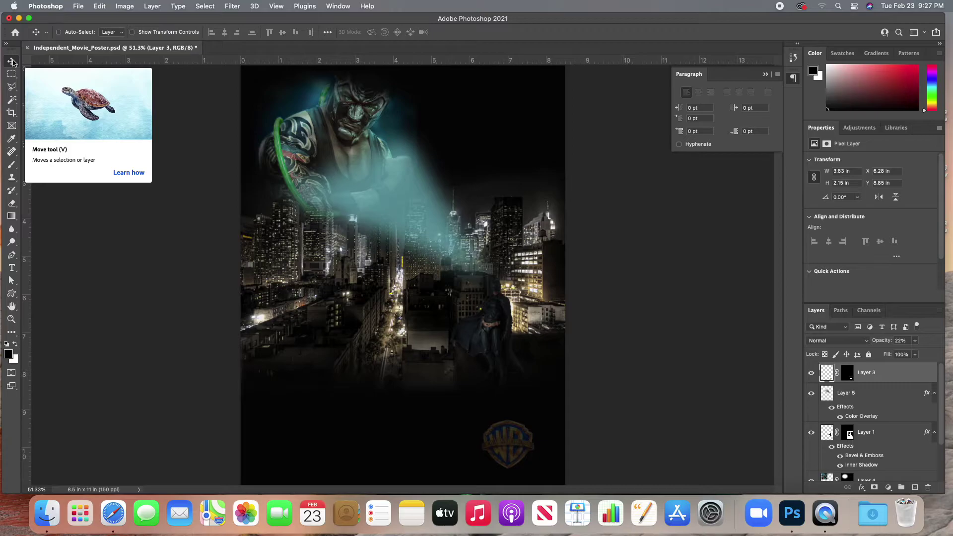
pyautogui.press('super+t')
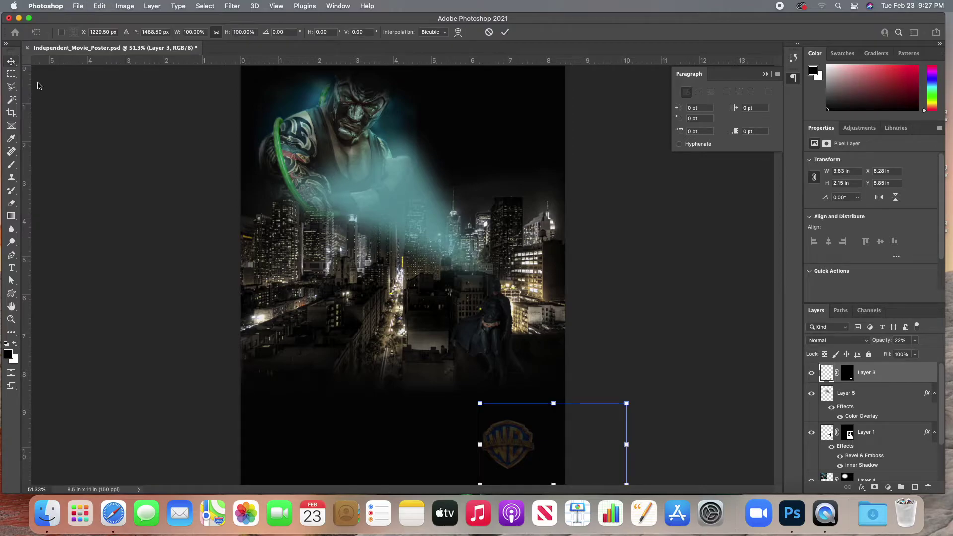
pyautogui.moveTo(627, 402); pyautogui.dragTo(563, 432)
pyautogui.moveTo(500, 463); pyautogui.dragTo(530, 460)
pyautogui.press('Return')
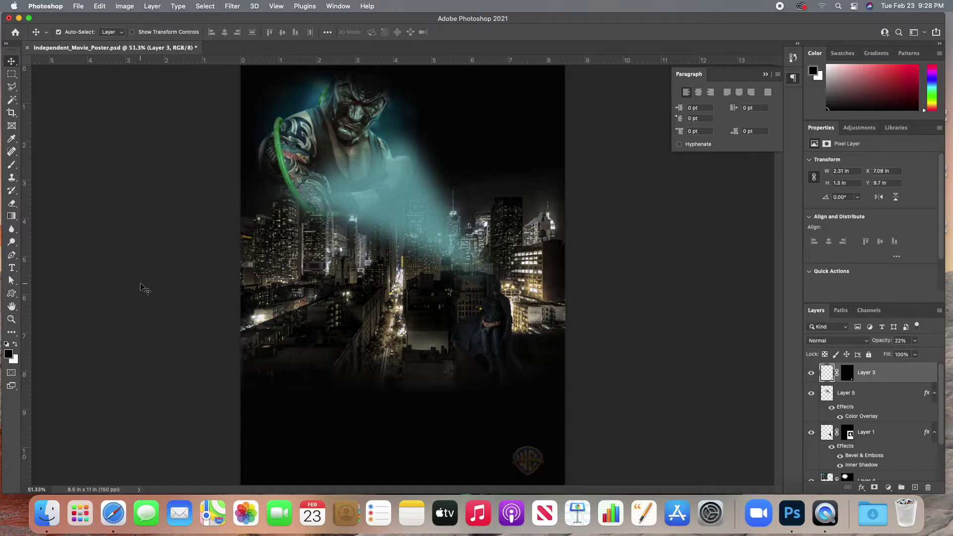
# Step: Set the Type tool's font to Myriad Pro
pyautogui.click(12, 268)
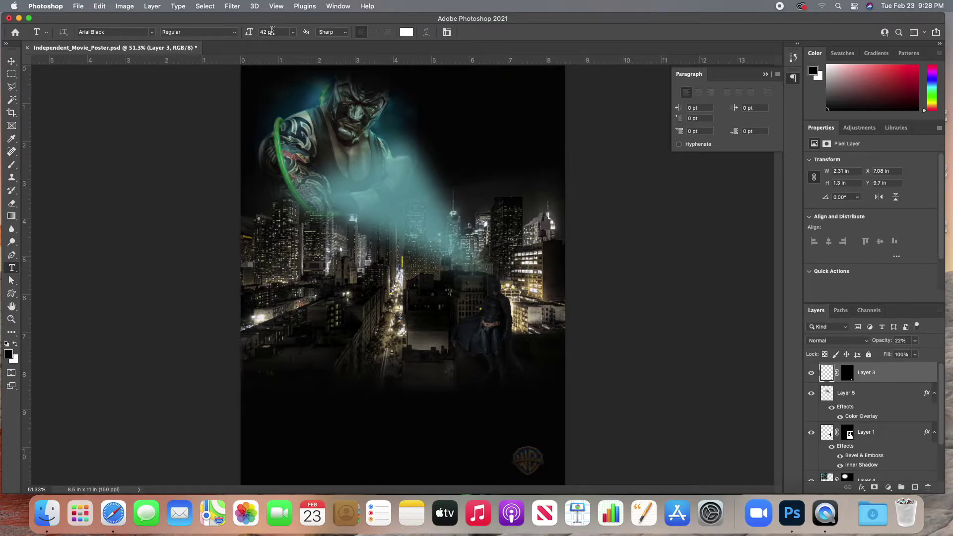
pyautogui.click(152, 33)
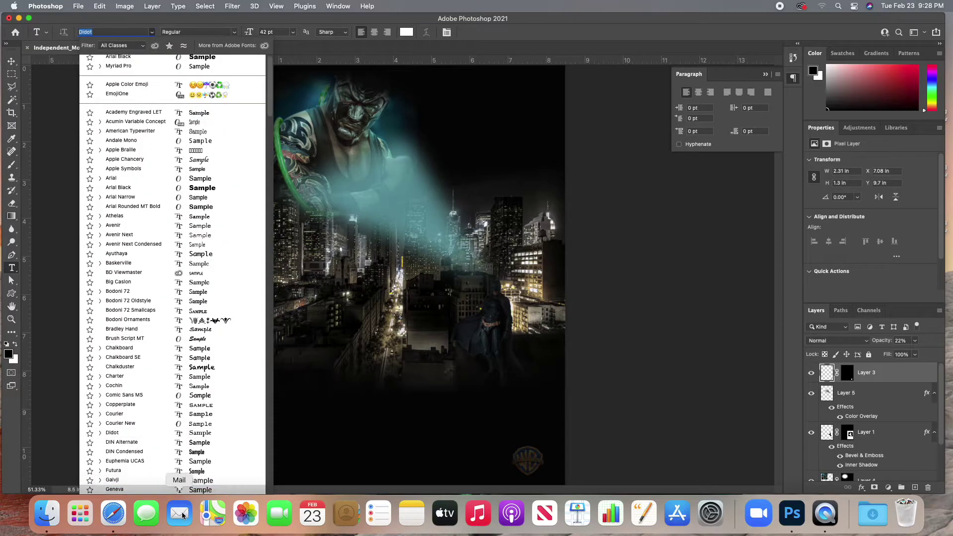
pyautogui.click(207, 16)
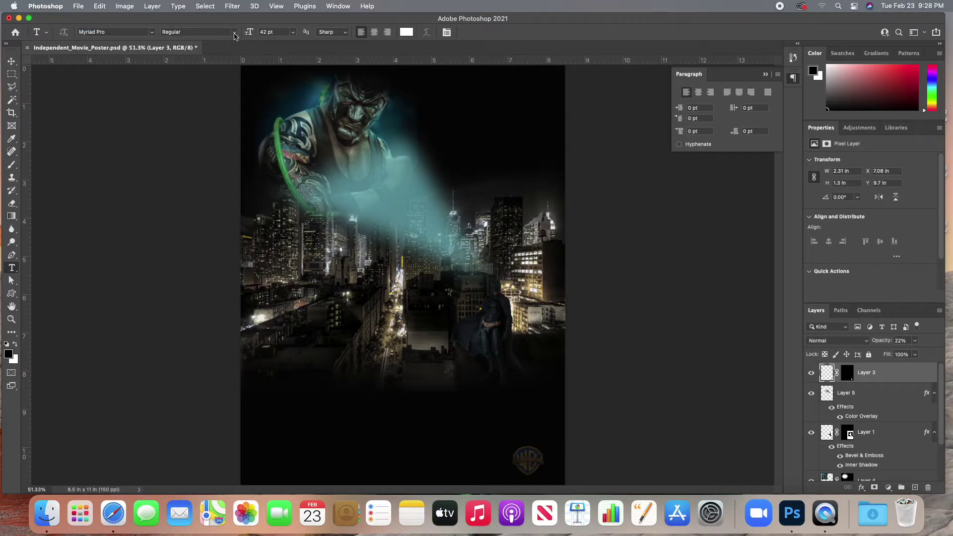
# Step: Close the Paragraph settings and show the Character settings in the empty area beside the poster's upper part
pyautogui.moveTo(698, 79); pyautogui.dragTo(647, 98)
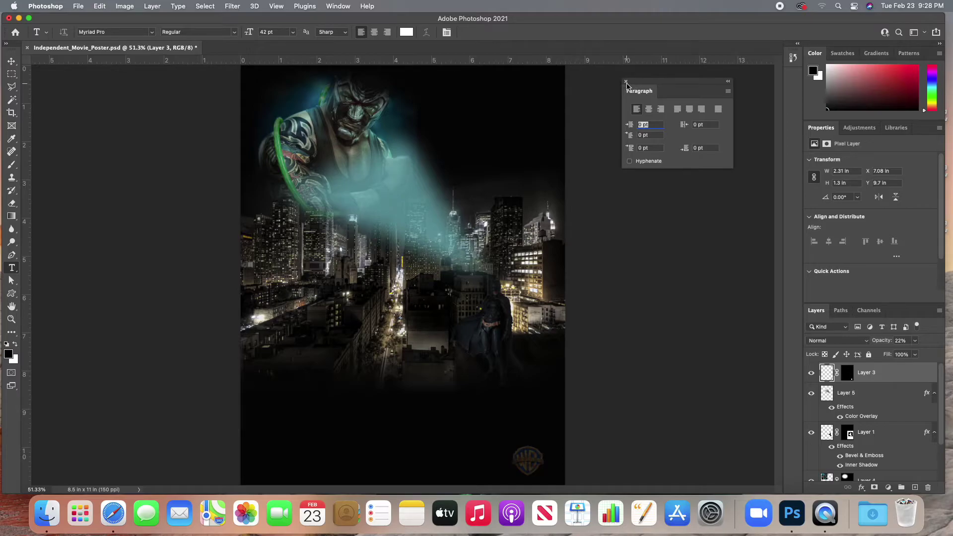
pyautogui.click(626, 82)
pyautogui.click(339, 6)
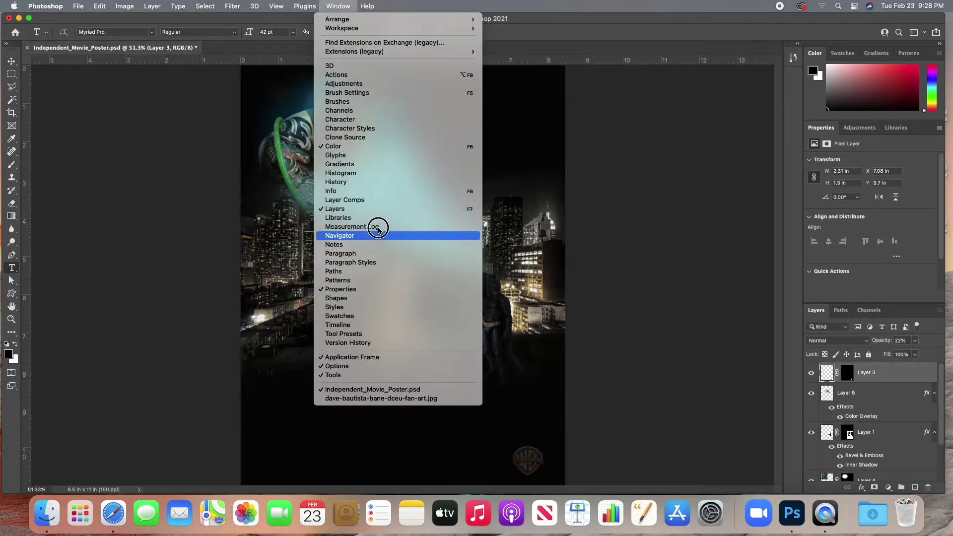
pyautogui.click(372, 120)
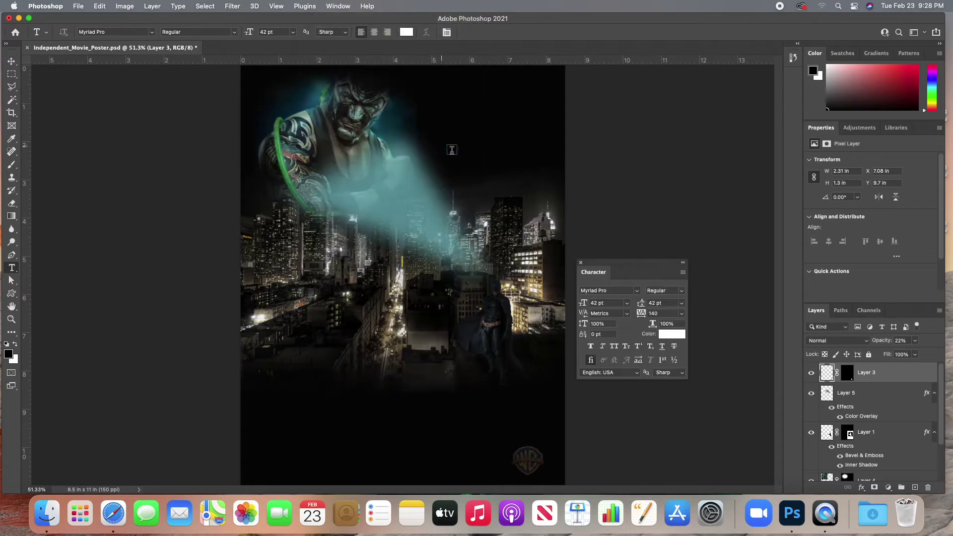
pyautogui.moveTo(620, 265); pyautogui.dragTo(686, 100)
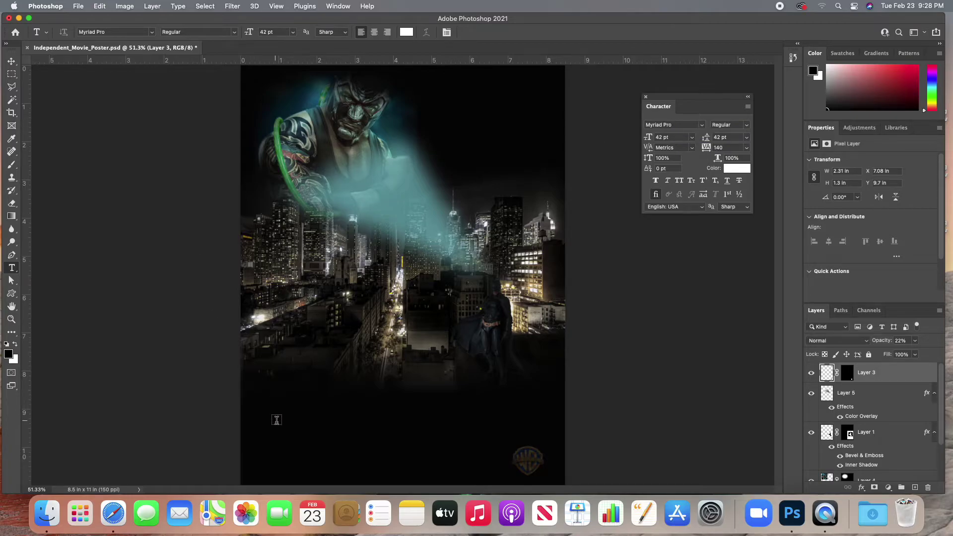
# Step: Add the white title "BATMAN VS. BANE" in 42 pt Myriad Pro below the city and shift it slightly left and down
pyautogui.click(305, 416)
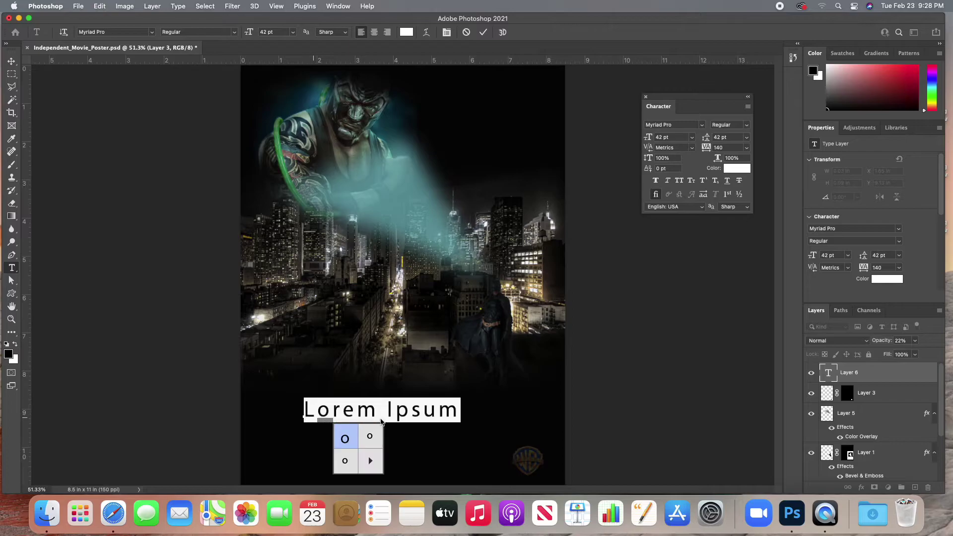
pyautogui.doubleClick(433, 410)
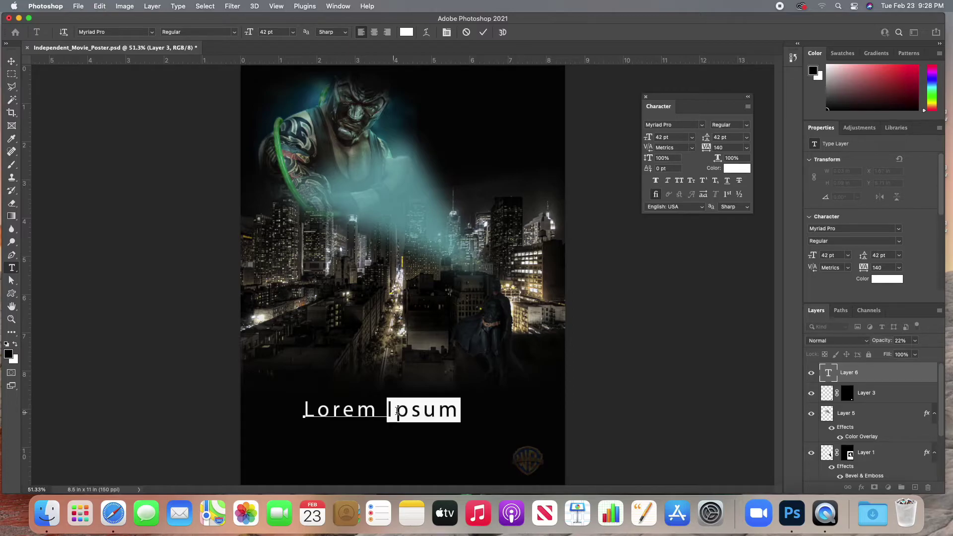
pyautogui.moveTo(460, 410); pyautogui.dragTo(291, 404)
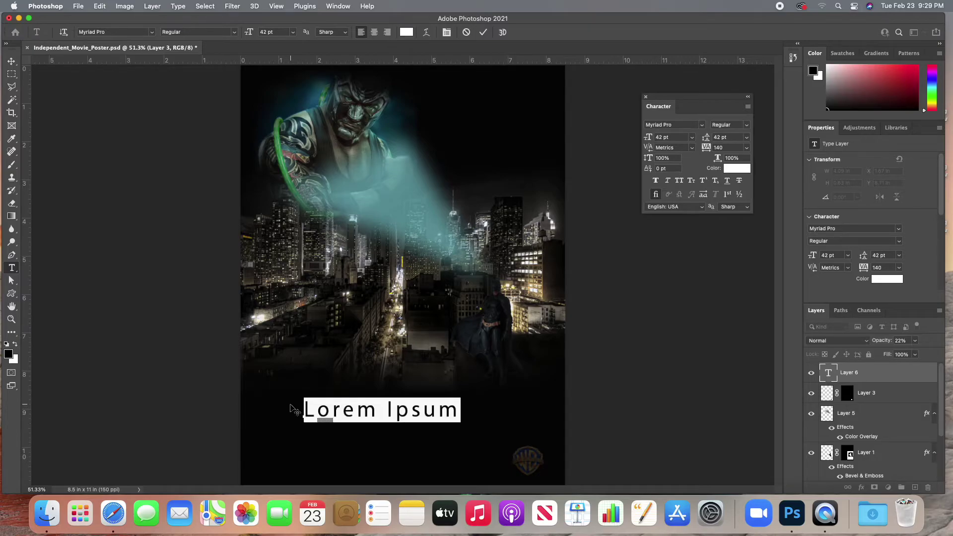
pyautogui.write('B')
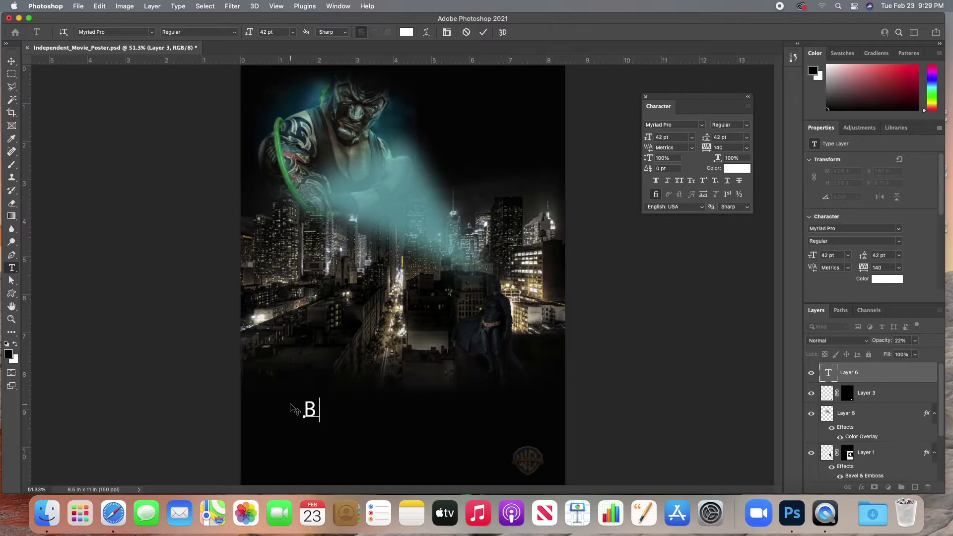
pyautogui.write('a')
pyautogui.press('BackSpace')
pyautogui.write('a')
pyautogui.press('BackSpace')
pyautogui.write('ATMAN VS.')
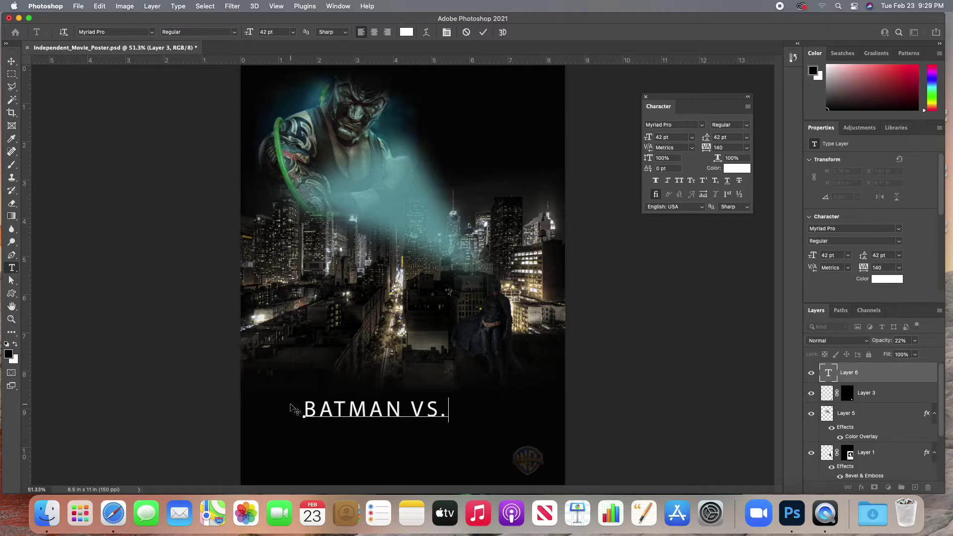
pyautogui.write(' BANE')
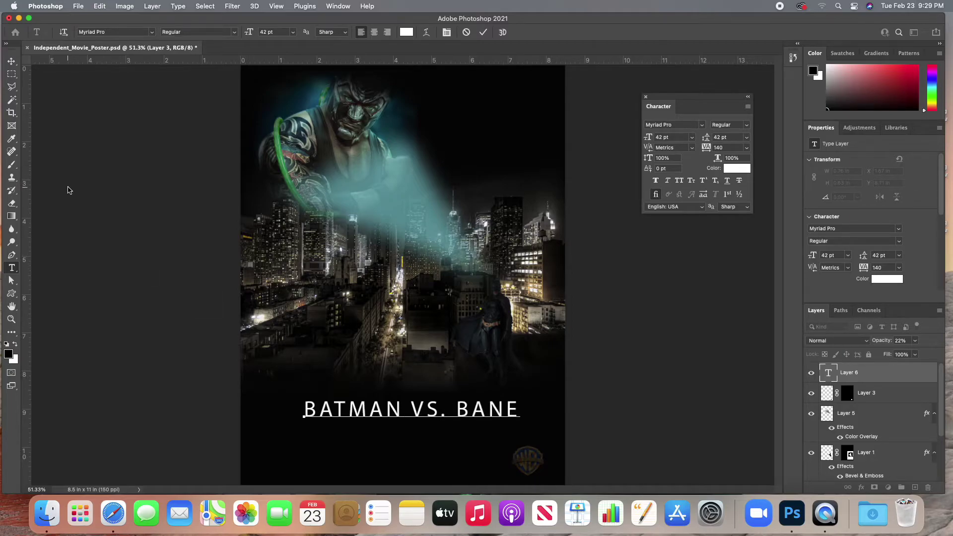
pyautogui.click(11, 60)
pyautogui.moveTo(393, 422); pyautogui.dragTo(383, 428)
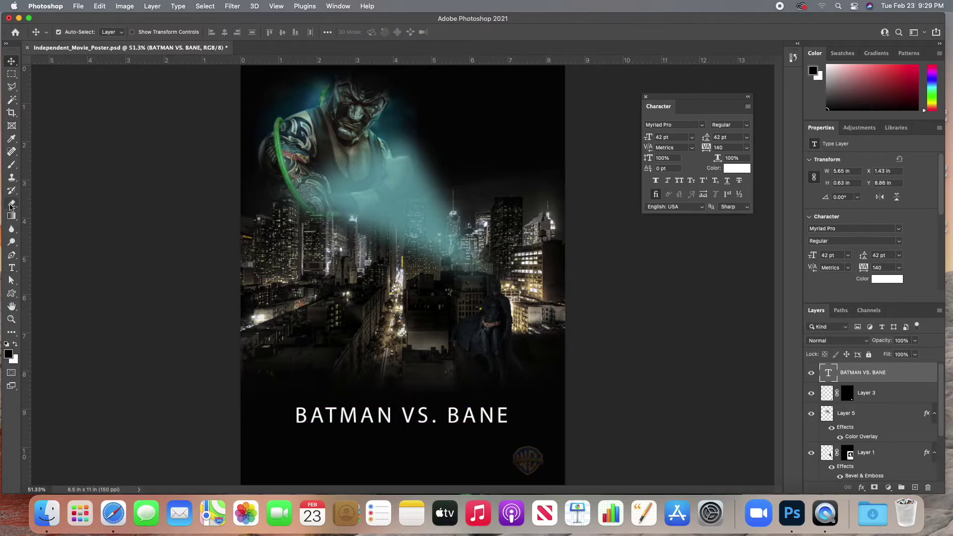
pyautogui.click(13, 268)
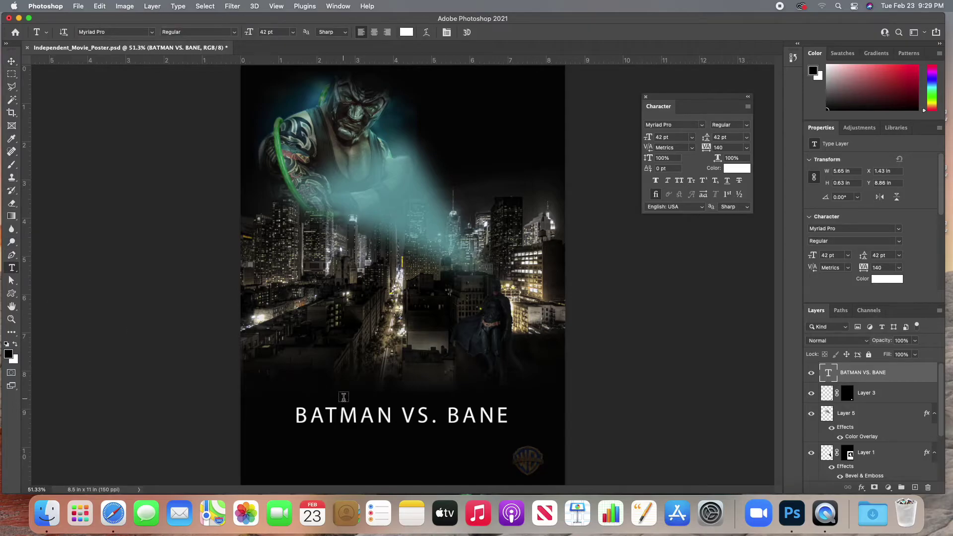
pyautogui.click(380, 414)
pyautogui.click(420, 413)
pyautogui.click(414, 416)
pyautogui.click(453, 417)
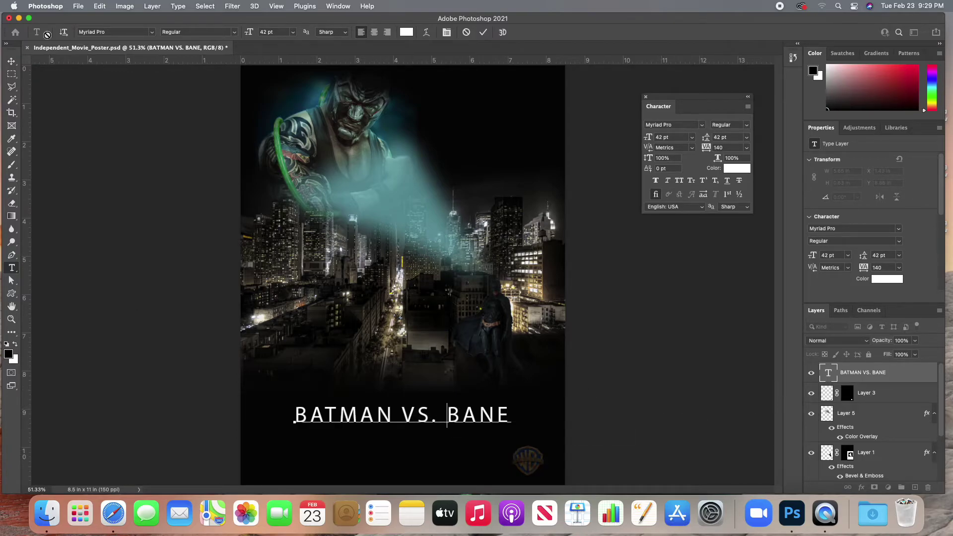
# Step: Reposition the title so that it sits roughly centred below the city, at about X 1.46 in and Y 8.83 in
pyautogui.click(12, 61)
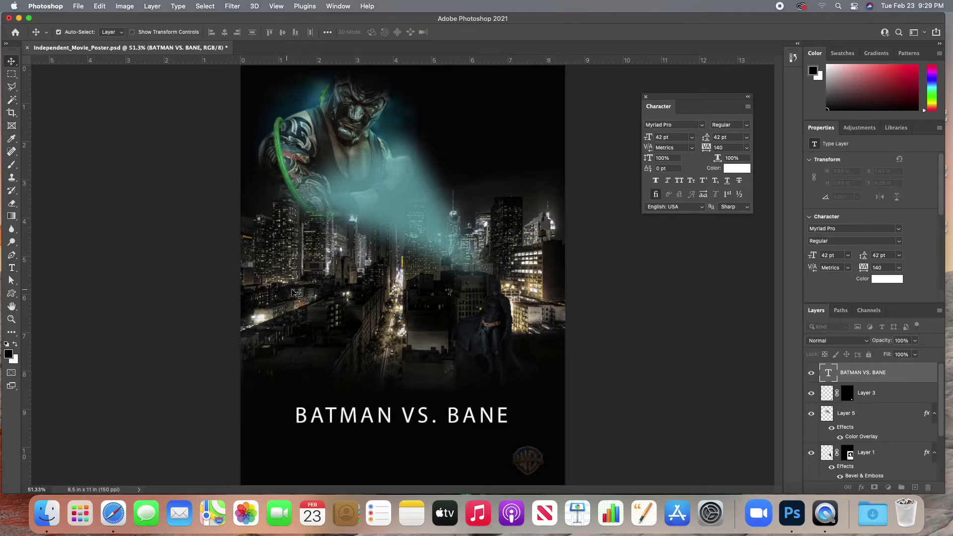
pyautogui.moveTo(388, 422)
pyautogui.mouseDown()
pyautogui.moveTo(380, 420)
pyautogui.moveTo(400, 420)
pyautogui.mouseUp()
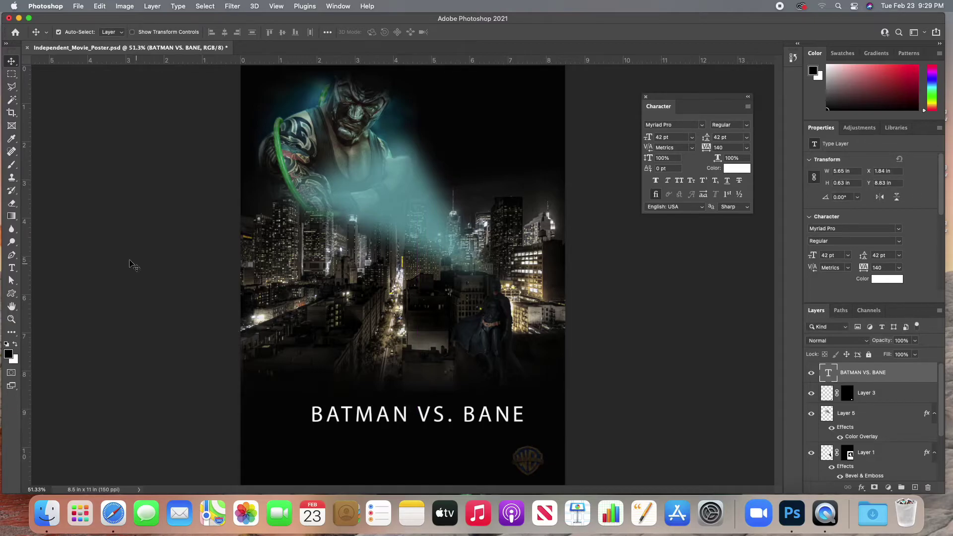
pyautogui.moveTo(408, 428); pyautogui.dragTo(387, 418)
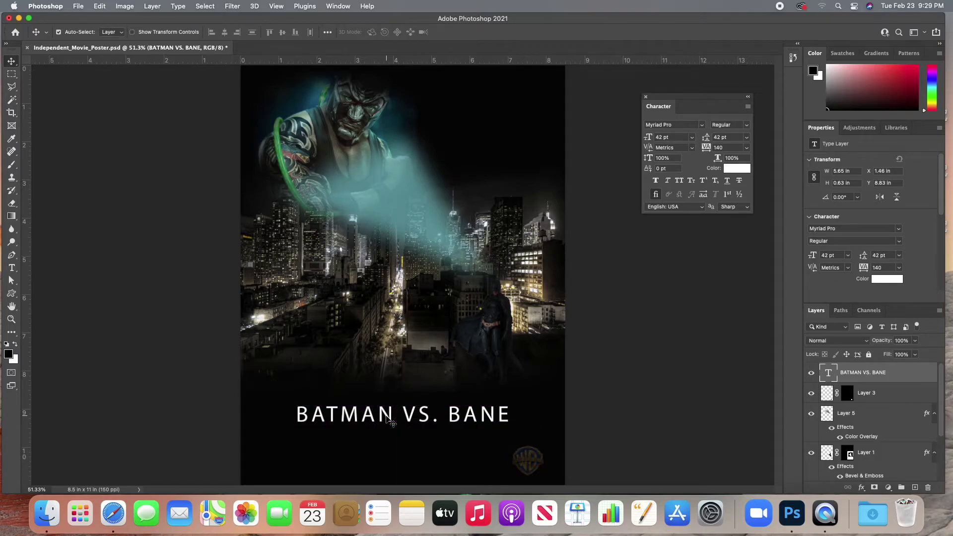
pyautogui.click(12, 268)
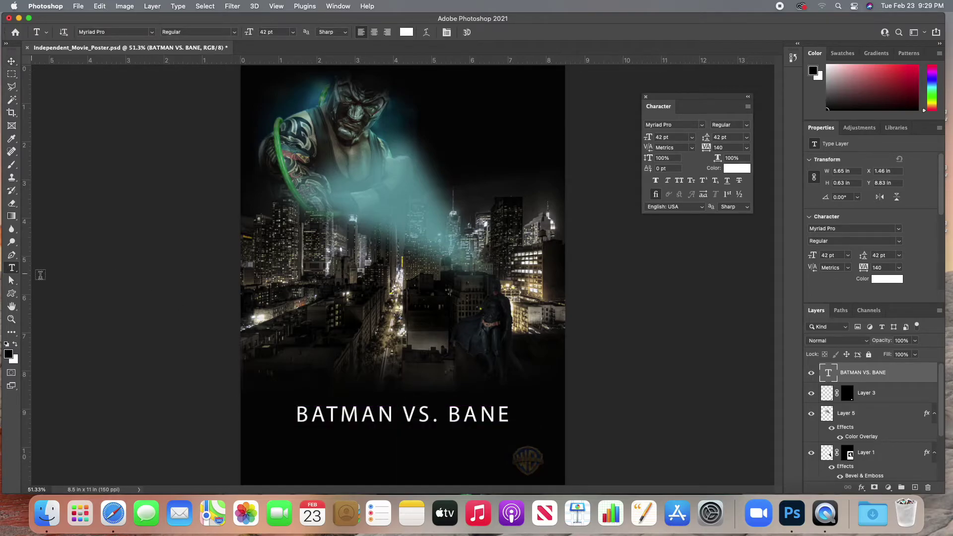
pyautogui.click(323, 388)
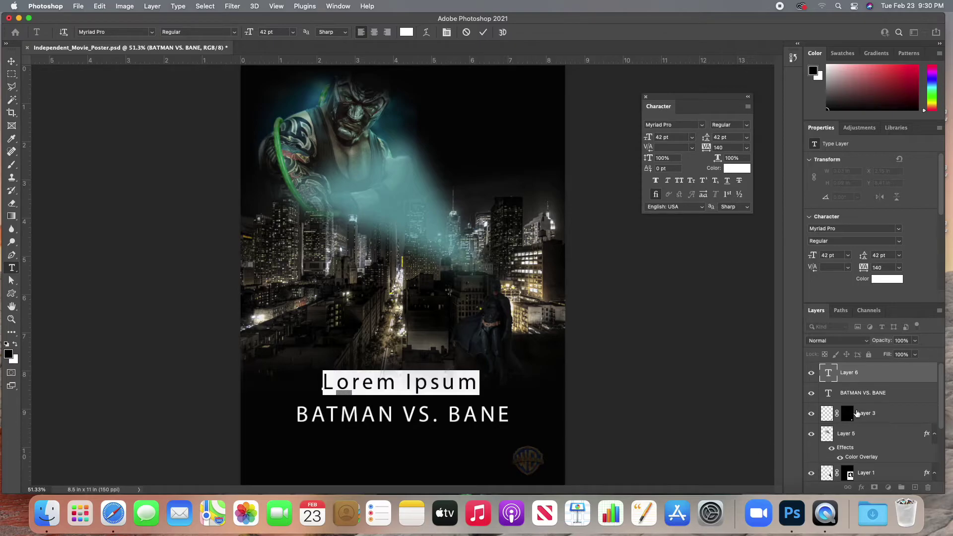
pyautogui.click(887, 418)
pyautogui.click(859, 377)
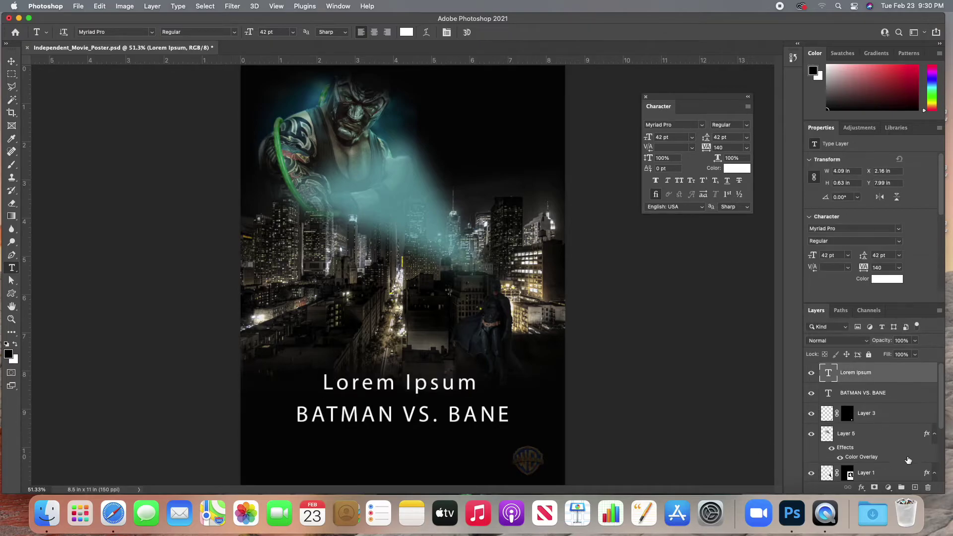
pyautogui.click(927, 488)
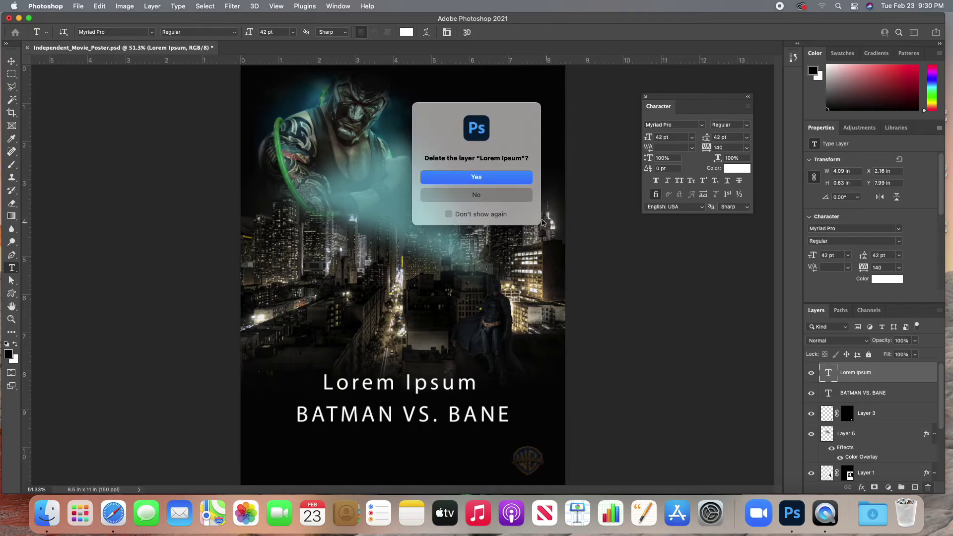
pyautogui.click(446, 177)
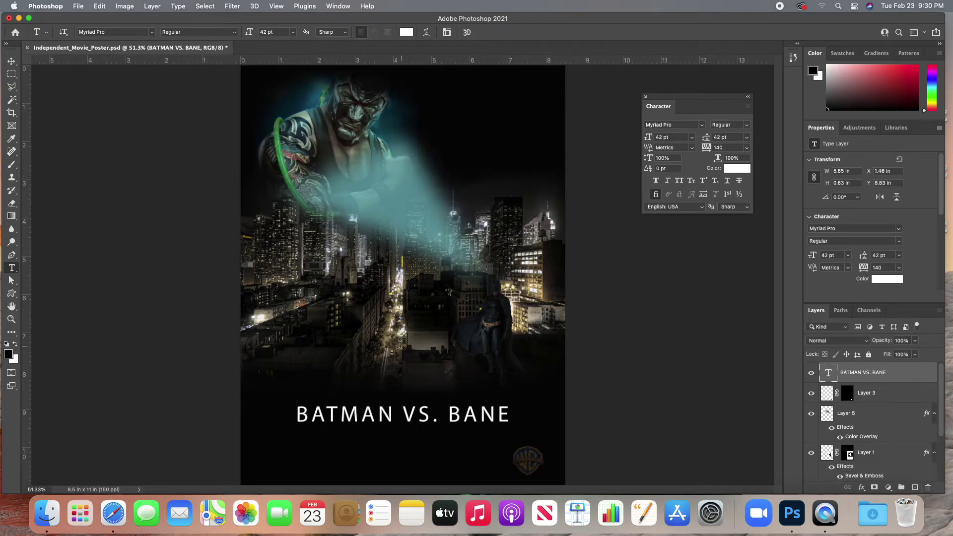
# Step: Apply faux bold to the word "BATMAN" in the title and set its font to Arial Black
pyautogui.click(388, 415)
pyautogui.click(388, 415)
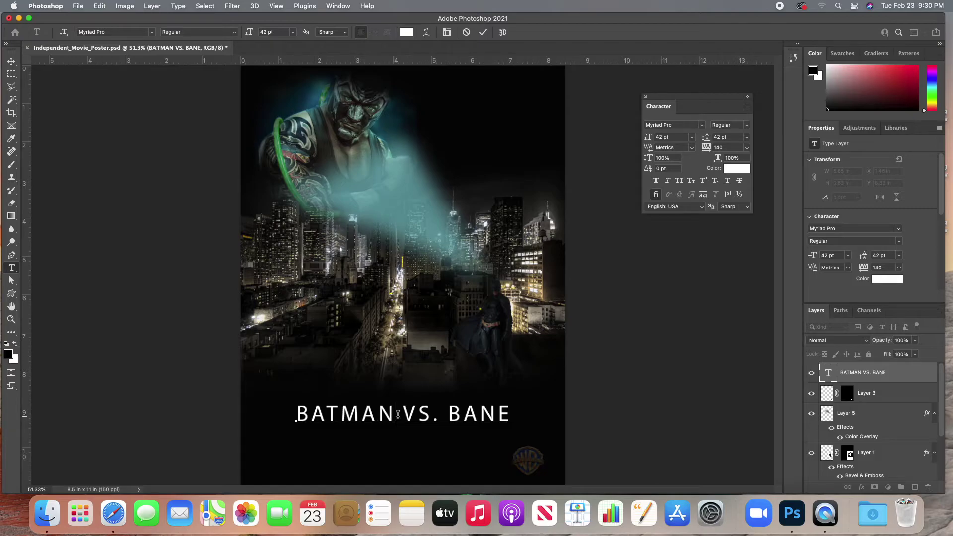
pyautogui.moveTo(395, 414); pyautogui.dragTo(293, 412)
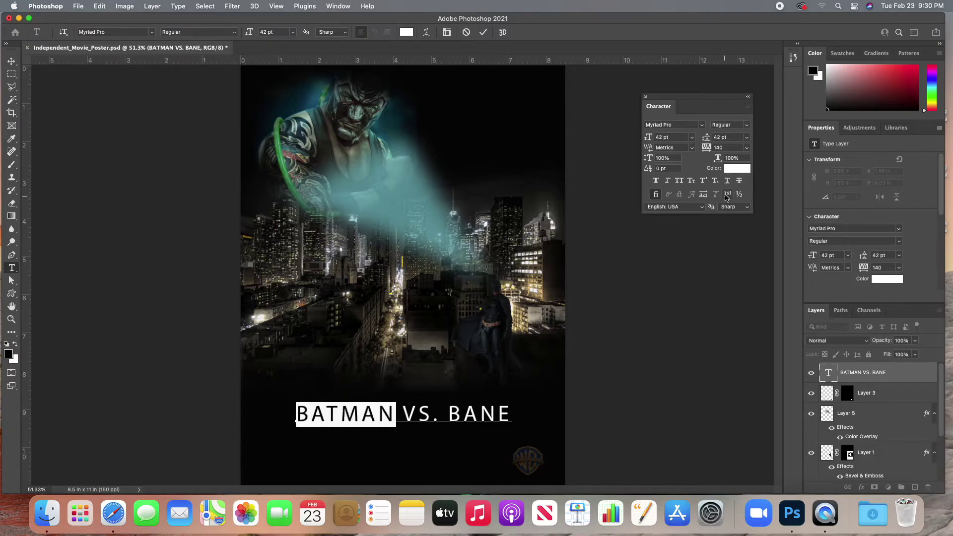
pyautogui.click(656, 182)
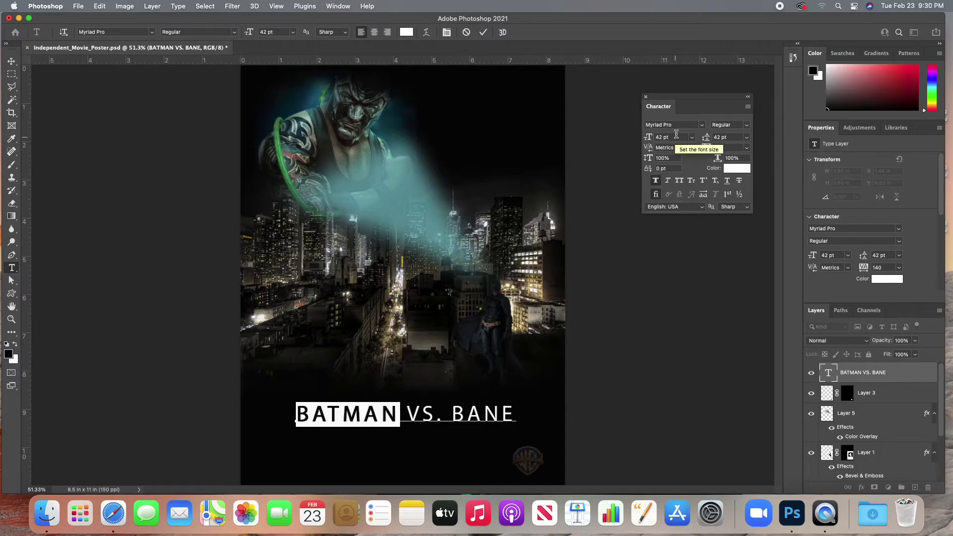
pyautogui.click(701, 124)
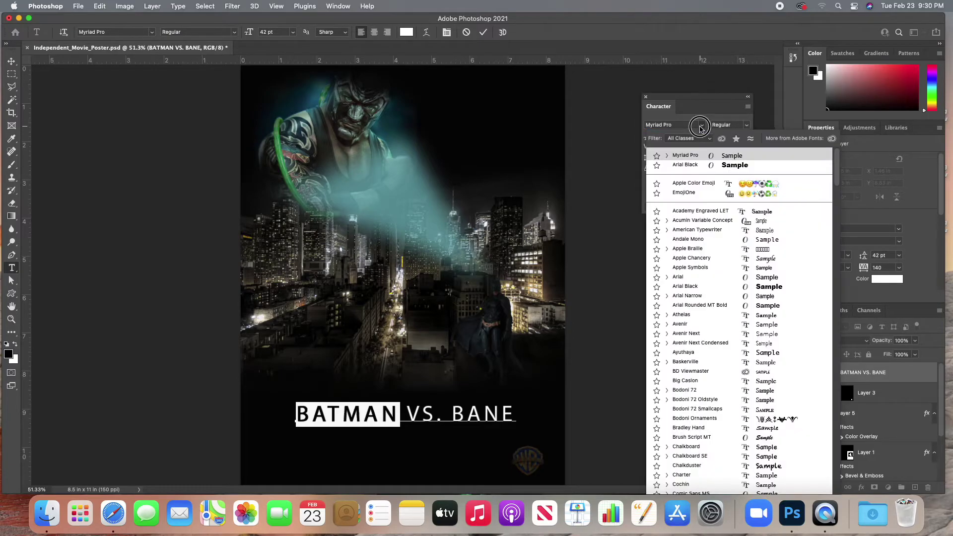
pyautogui.click(700, 165)
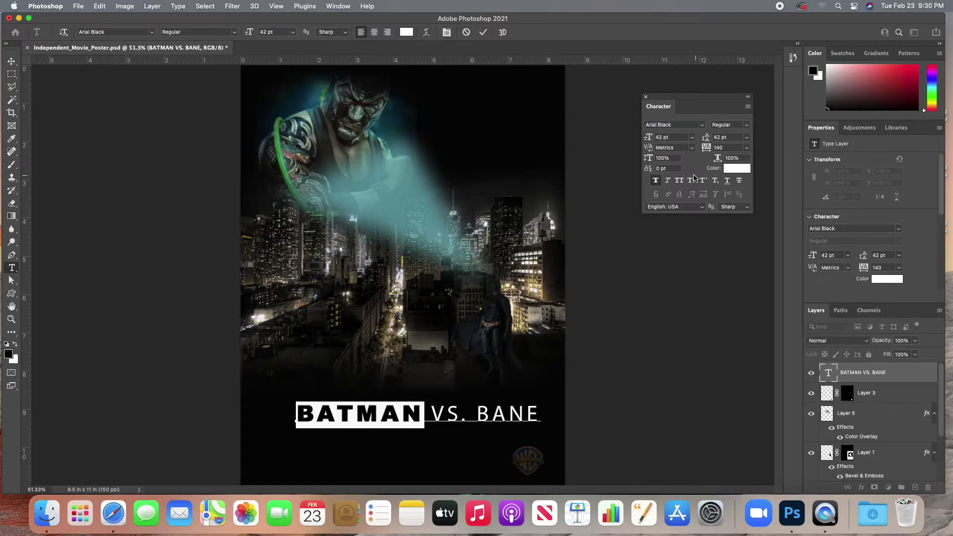
# Step: Set the font of the word "BANE" in the title to Chalkduster
pyautogui.click(451, 413)
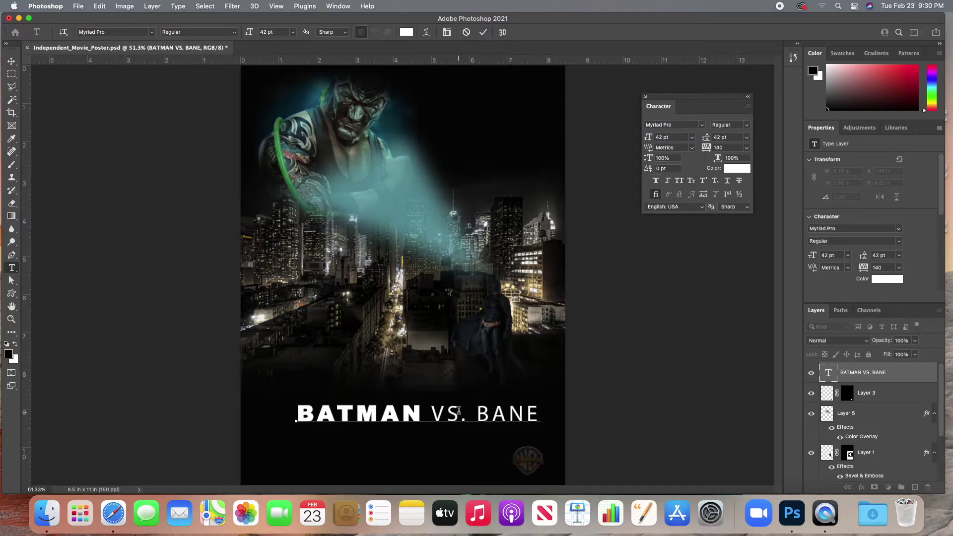
pyautogui.moveTo(477, 411); pyautogui.dragTo(535, 411)
pyautogui.click(702, 125)
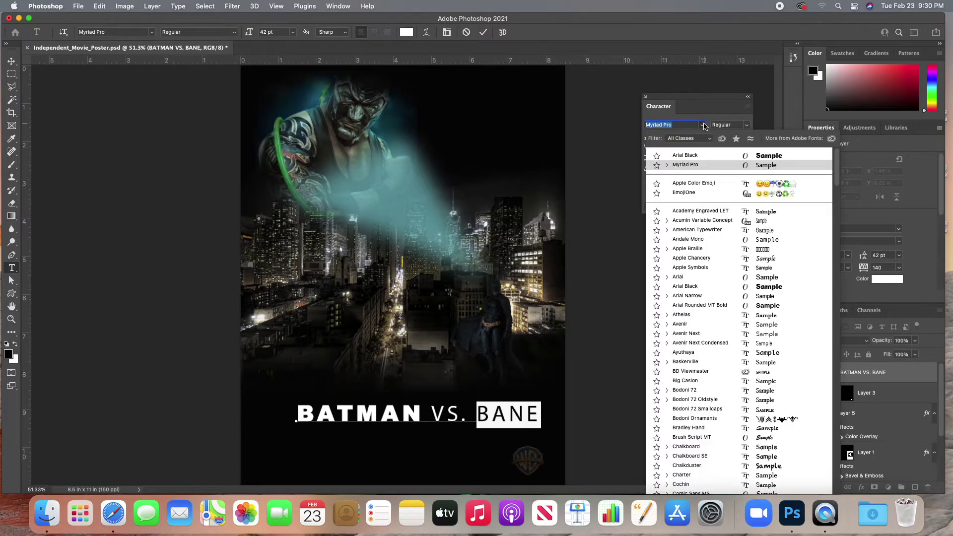
pyautogui.scroll(-2, 768, 426)
pyautogui.scroll(-3, 767, 425)
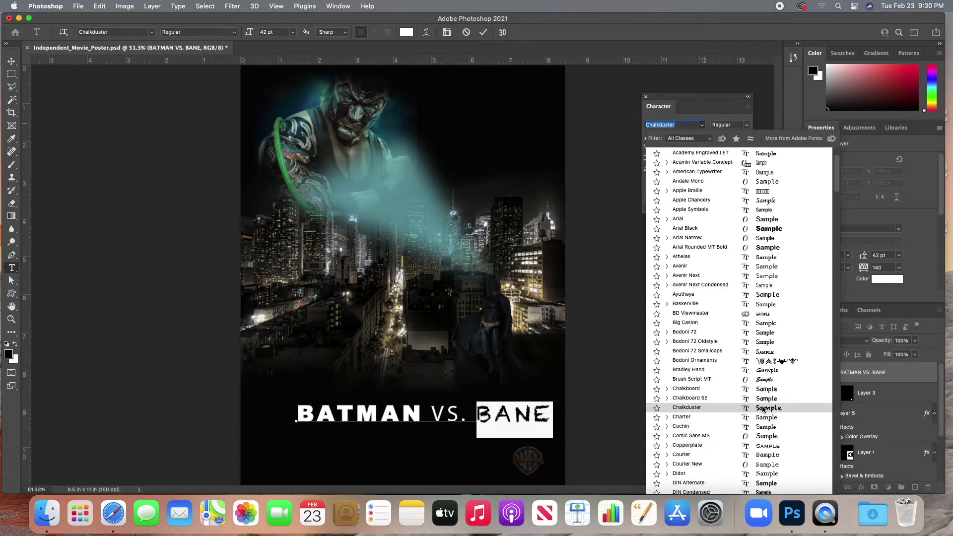
pyautogui.click(764, 410)
# Step: Apply faux bold to the word "BANE" and move the whole title to about X 0.89 in and Y 8.66 in
pyautogui.click(515, 414)
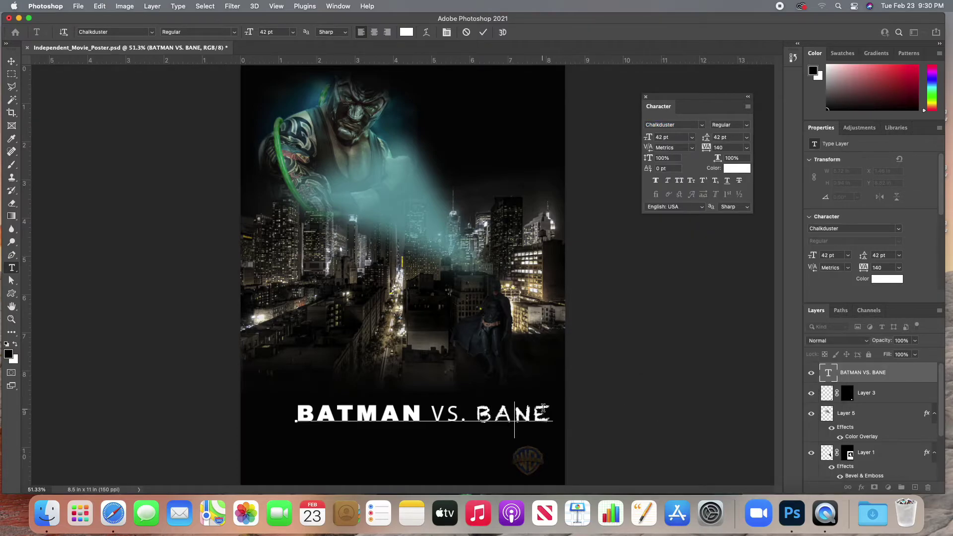
pyautogui.moveTo(551, 413); pyautogui.dragTo(478, 415)
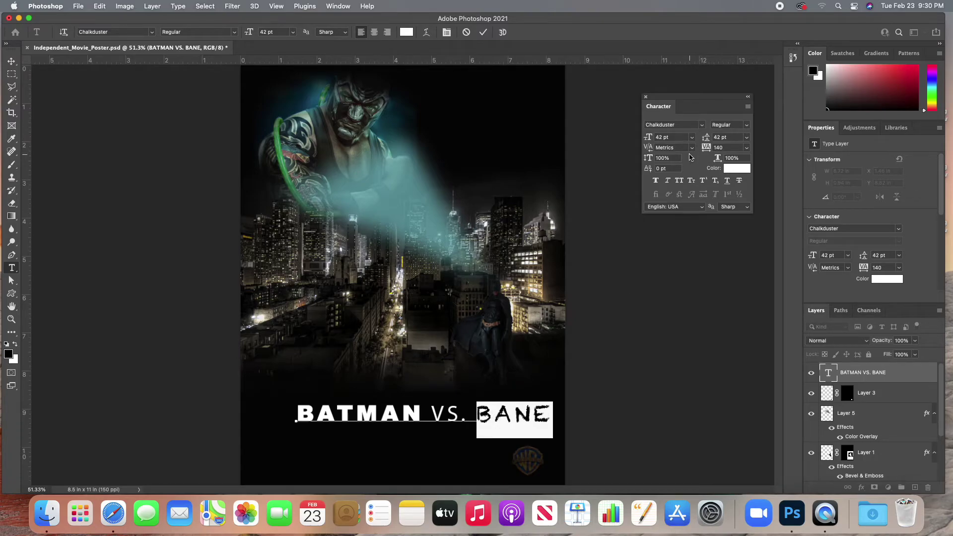
pyautogui.click(656, 181)
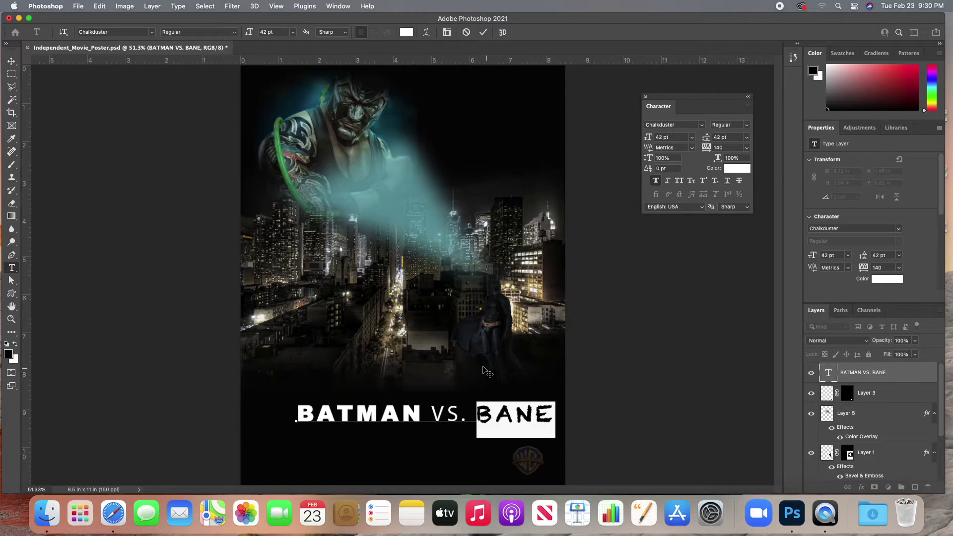
pyautogui.click(11, 60)
pyautogui.moveTo(498, 413); pyautogui.dragTo(476, 409)
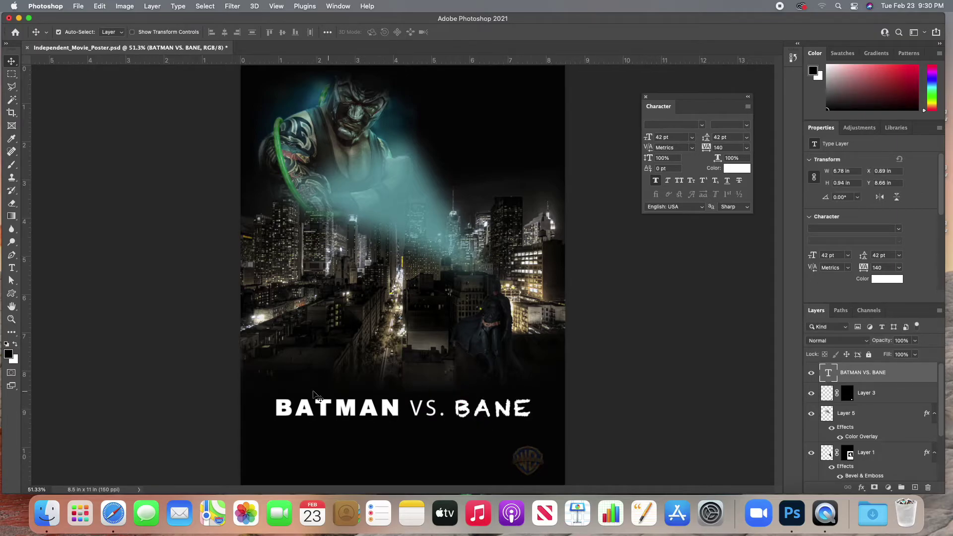
# Step: Recolour the word "BATMAN" in the title bright yellow
pyautogui.click(11, 269)
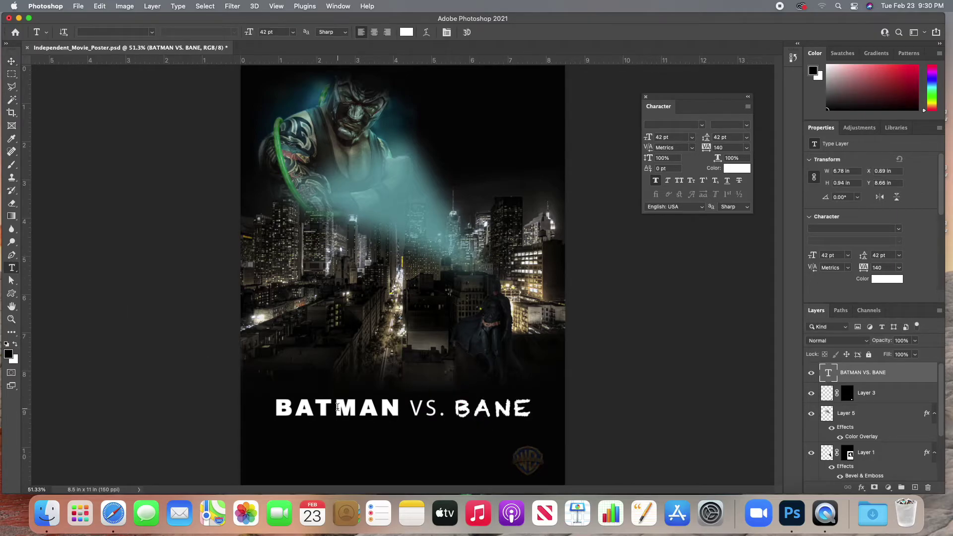
pyautogui.tripleClick(341, 408)
pyautogui.click(375, 408)
pyautogui.moveTo(395, 406); pyautogui.dragTo(260, 404)
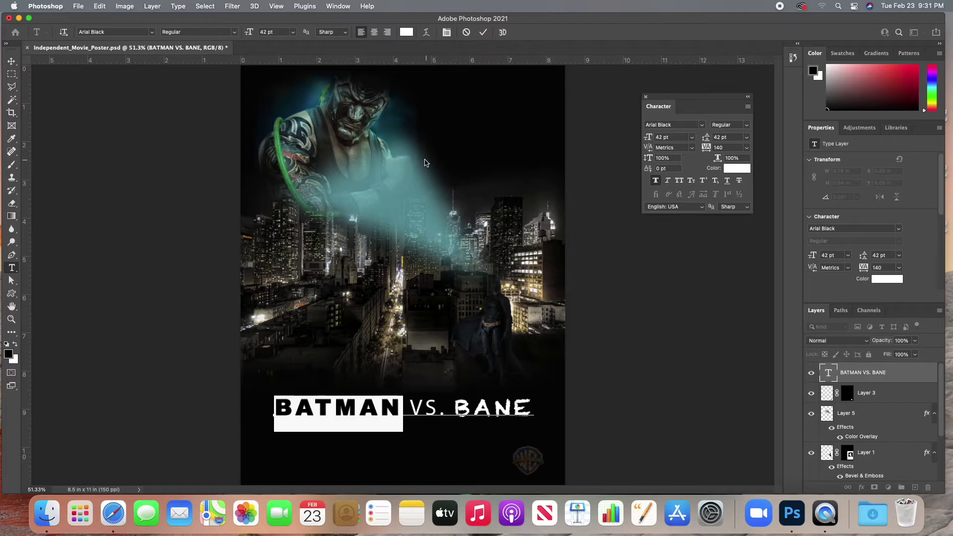
pyautogui.click(384, 414)
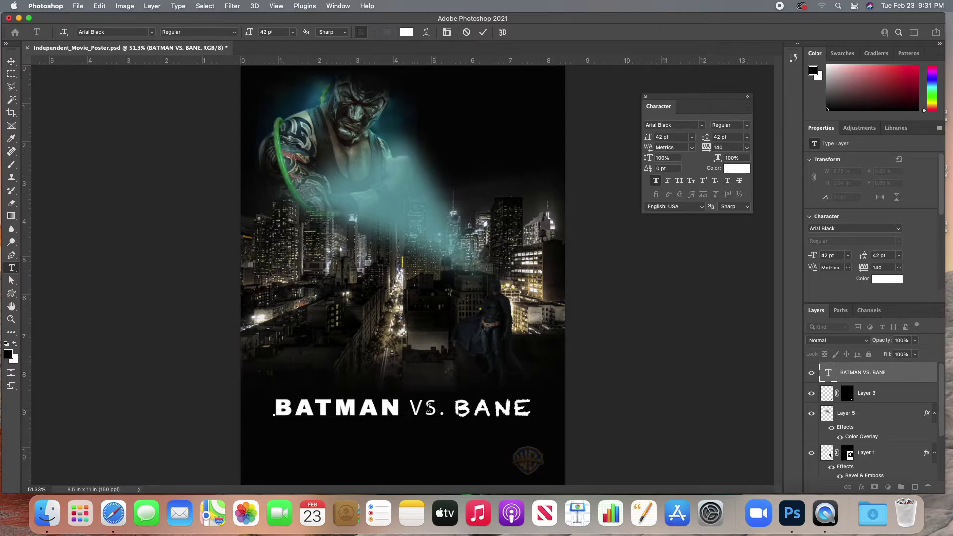
pyautogui.moveTo(456, 410); pyautogui.dragTo(535, 410)
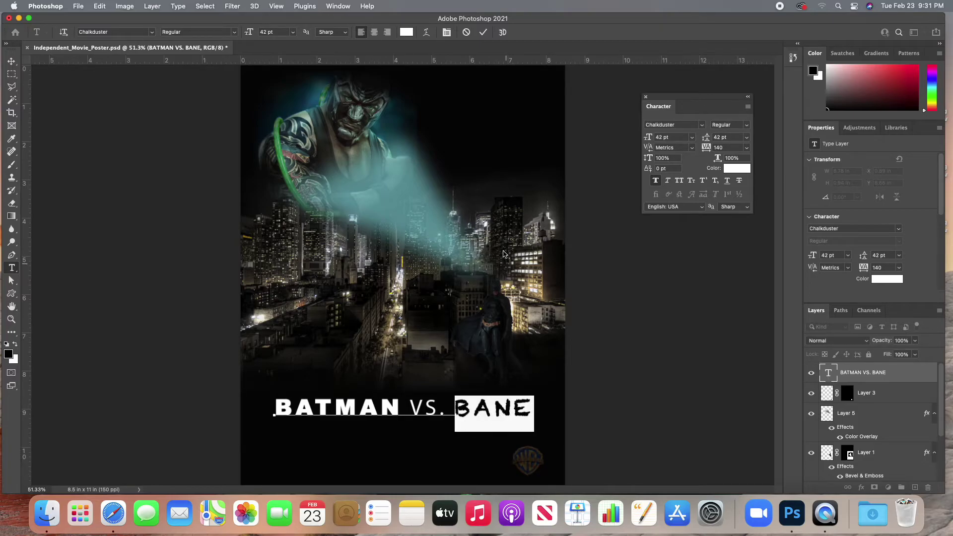
pyautogui.doubleClick(352, 408)
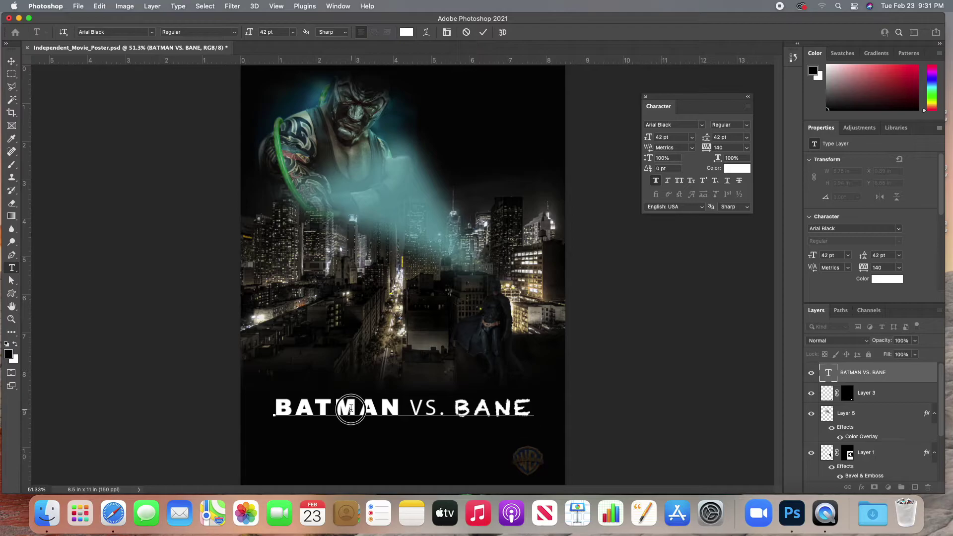
pyautogui.click(385, 409)
pyautogui.click(397, 407)
pyautogui.moveTo(396, 408); pyautogui.dragTo(237, 394)
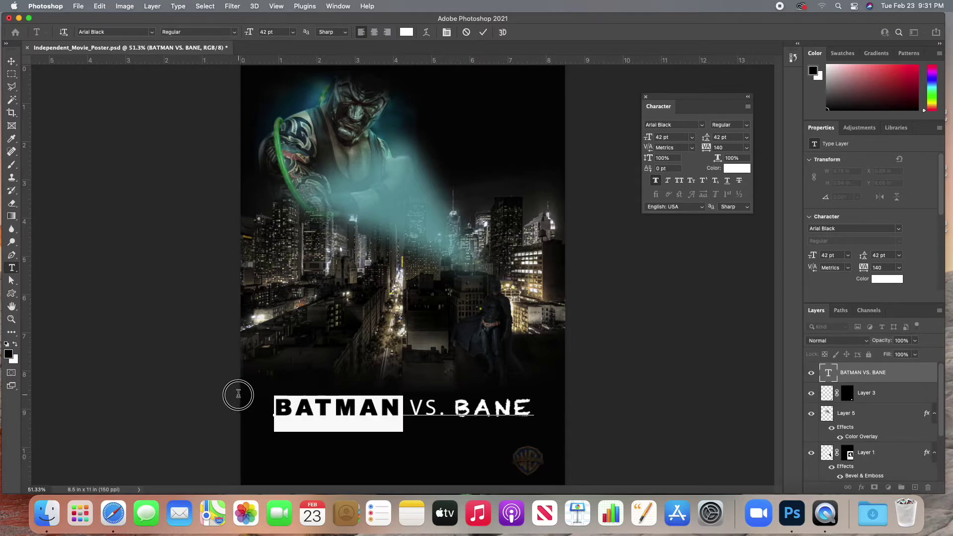
pyautogui.click(407, 32)
pyautogui.click(591, 284)
pyautogui.click(535, 184)
pyautogui.moveTo(536, 185)
pyautogui.mouseDown()
pyautogui.moveTo(553, 174)
pyautogui.moveTo(542, 176)
pyautogui.mouseUp()
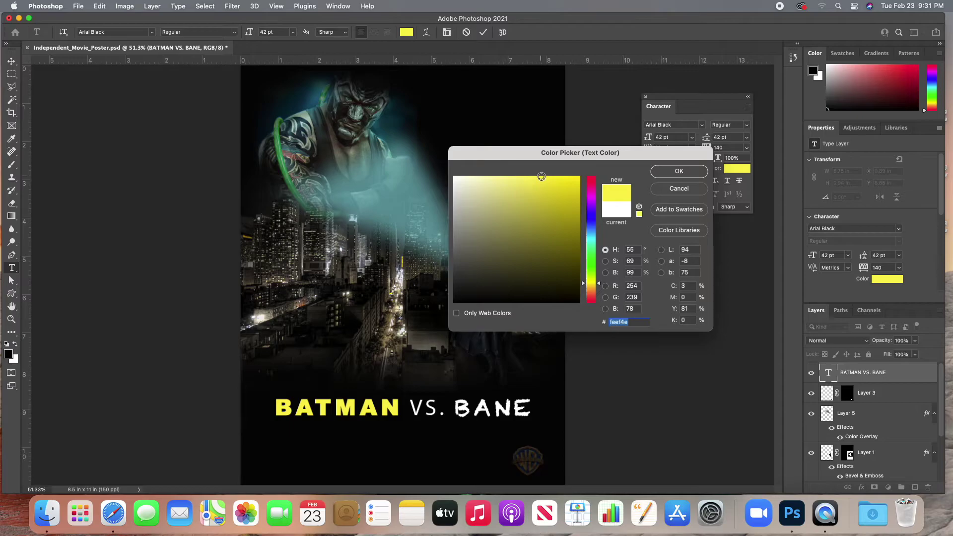
pyautogui.moveTo(549, 248); pyautogui.dragTo(551, 176)
pyautogui.click(693, 171)
# Step: Recolour the word "BANE" in the title dark blue
pyautogui.click(474, 409)
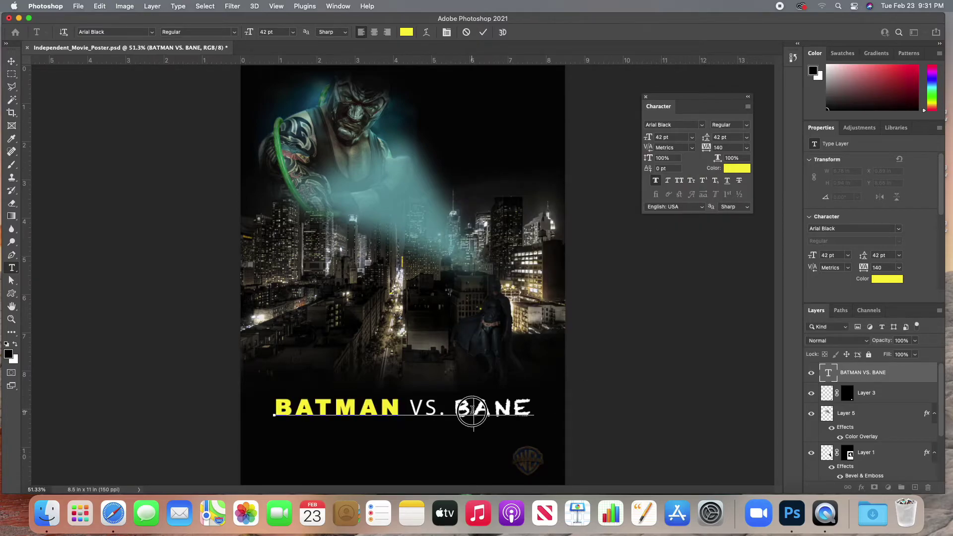
pyautogui.moveTo(530, 408); pyautogui.dragTo(455, 407)
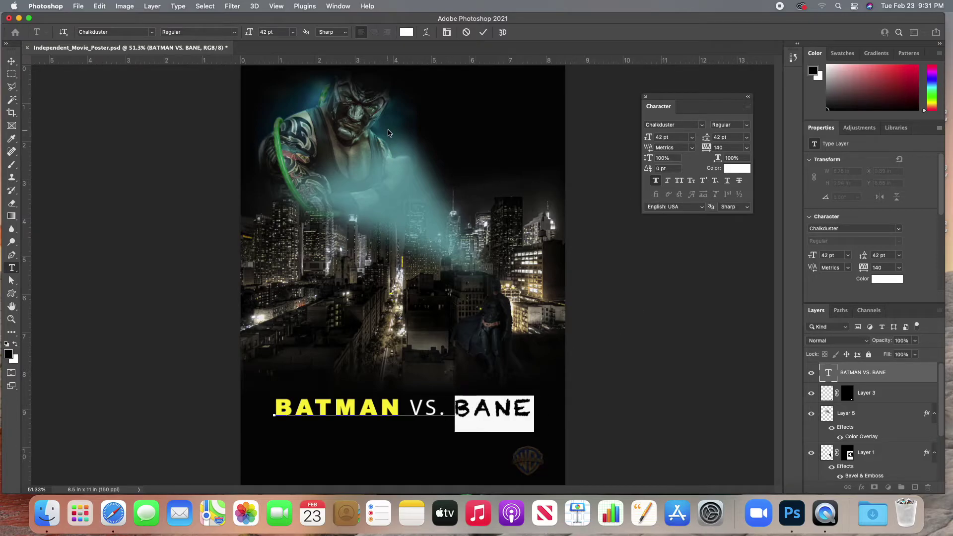
pyautogui.click(409, 34)
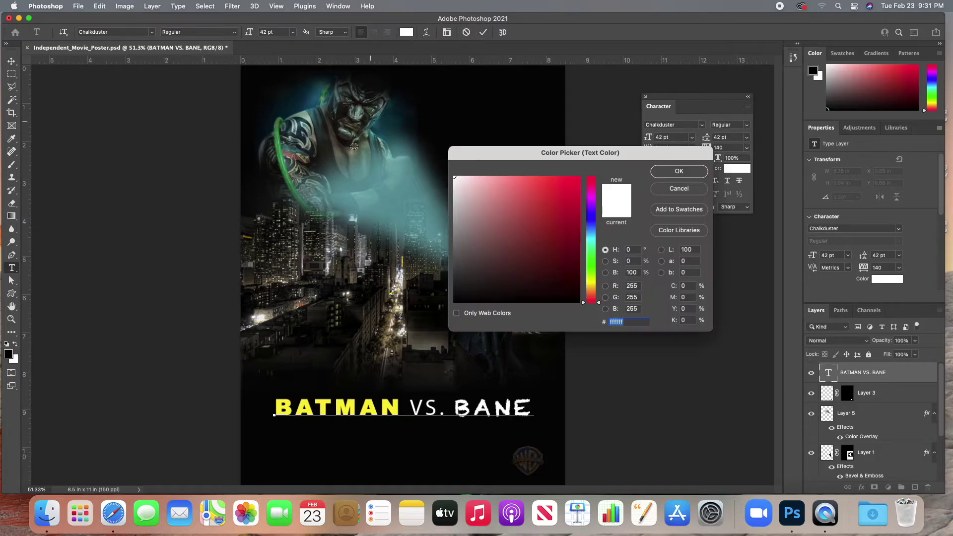
pyautogui.moveTo(591, 228); pyautogui.dragTo(591, 220)
pyautogui.moveTo(542, 183)
pyautogui.mouseDown()
pyautogui.moveTo(532, 179)
pyautogui.moveTo(532, 192)
pyautogui.moveTo(513, 183)
pyautogui.moveTo(508, 204)
pyautogui.moveTo(535, 236)
pyautogui.moveTo(545, 224)
pyautogui.mouseUp()
pyautogui.click(673, 173)
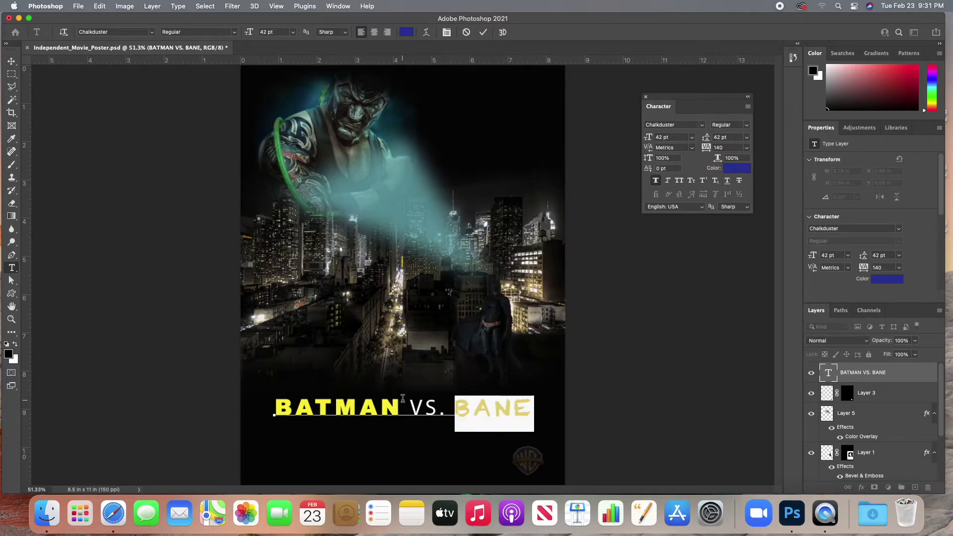
# Step: Recolour "VS." in the title light grey (#c1bfbf) and finish editing the text
pyautogui.moveTo(445, 412); pyautogui.dragTo(410, 412)
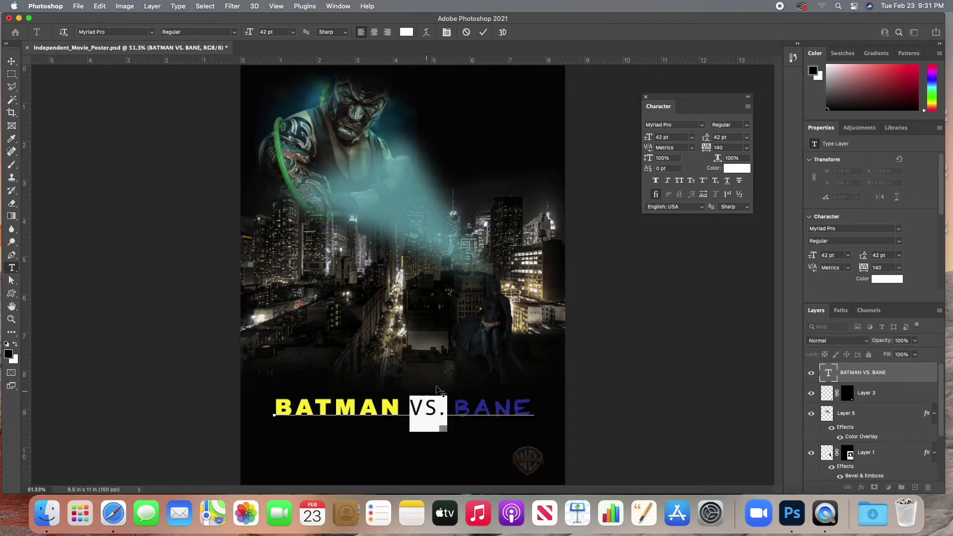
pyautogui.click(406, 32)
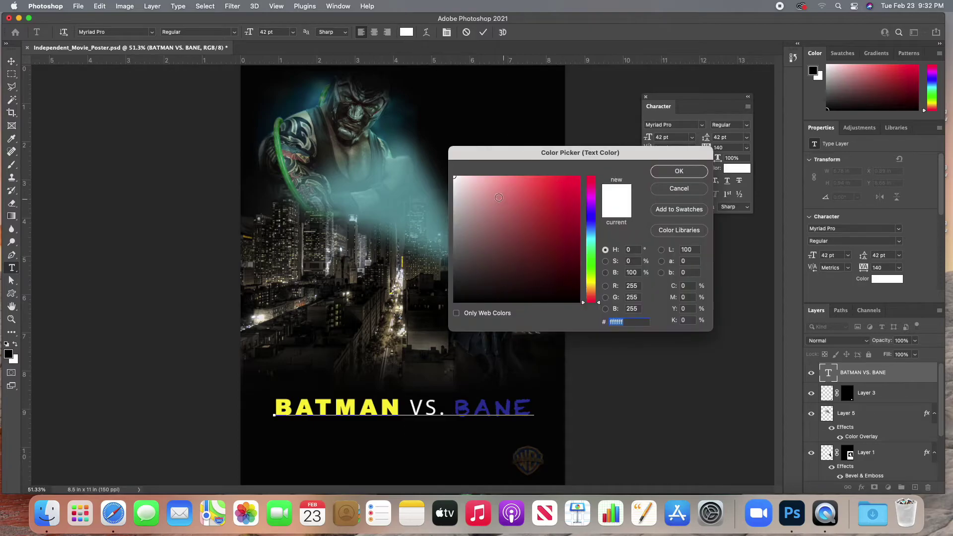
pyautogui.moveTo(455, 200); pyautogui.dragTo(455, 207)
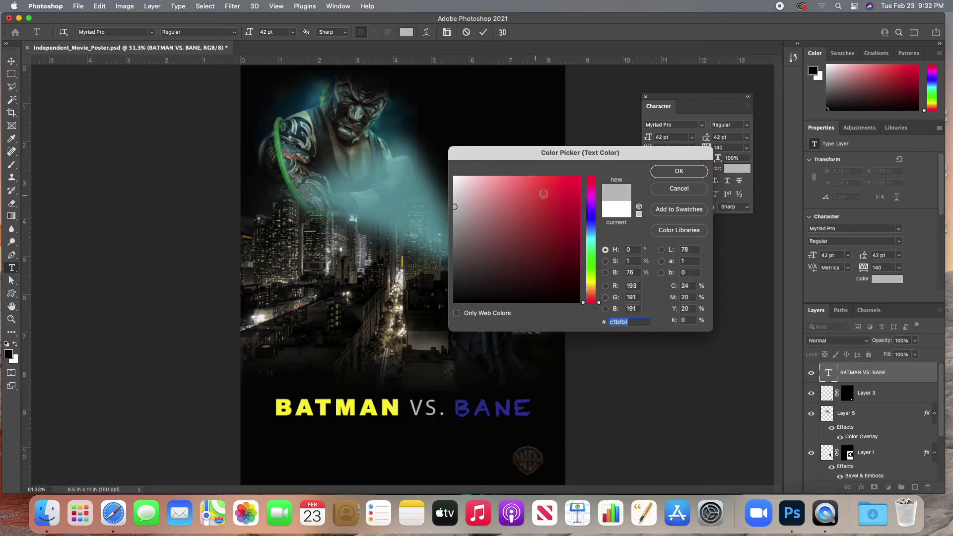
pyautogui.click(678, 171)
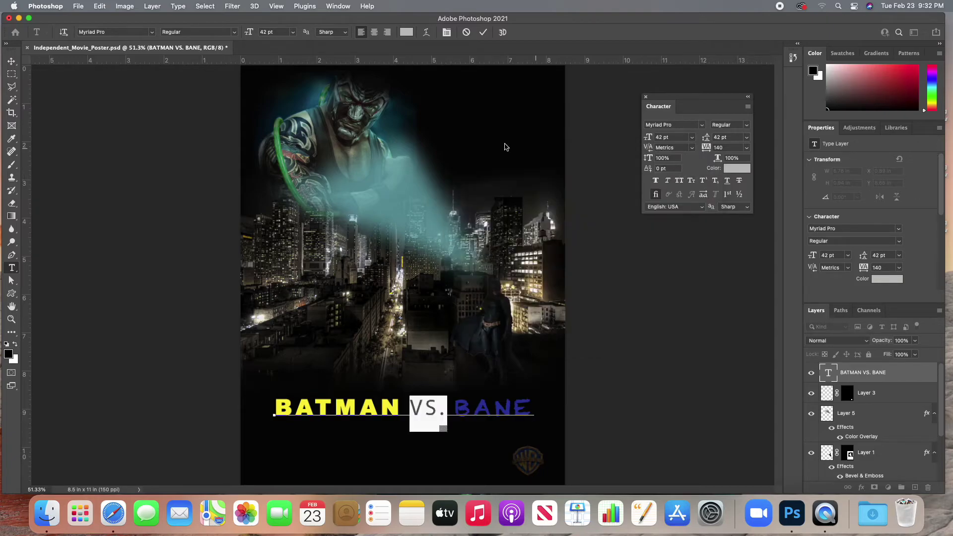
pyautogui.click(15, 61)
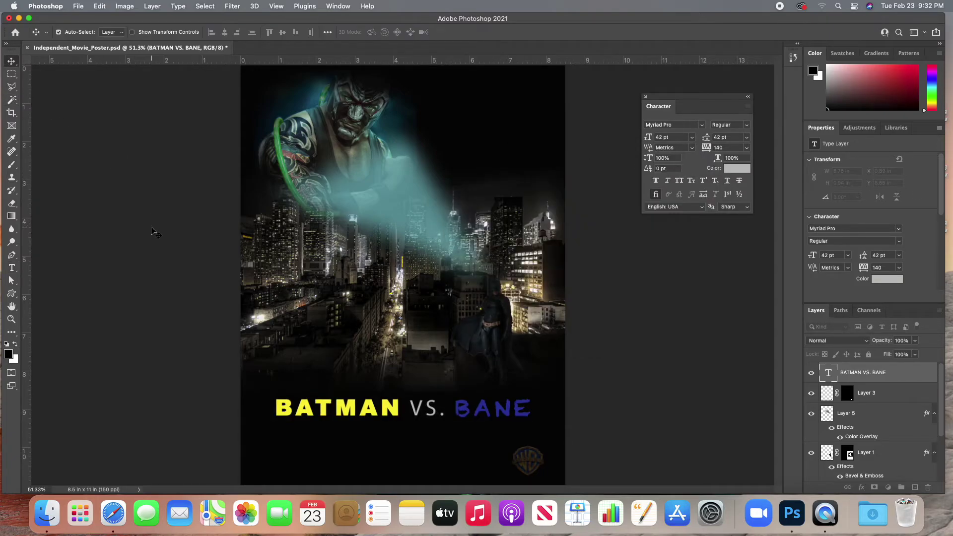
pyautogui.moveTo(366, 411); pyautogui.dragTo(366, 409)
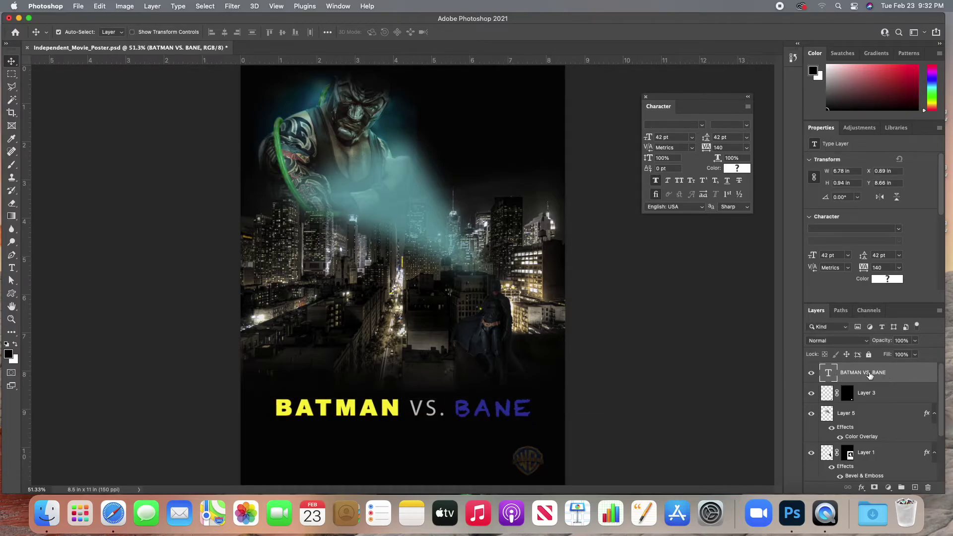
pyautogui.doubleClick(865, 372)
pyautogui.doubleClick(867, 393)
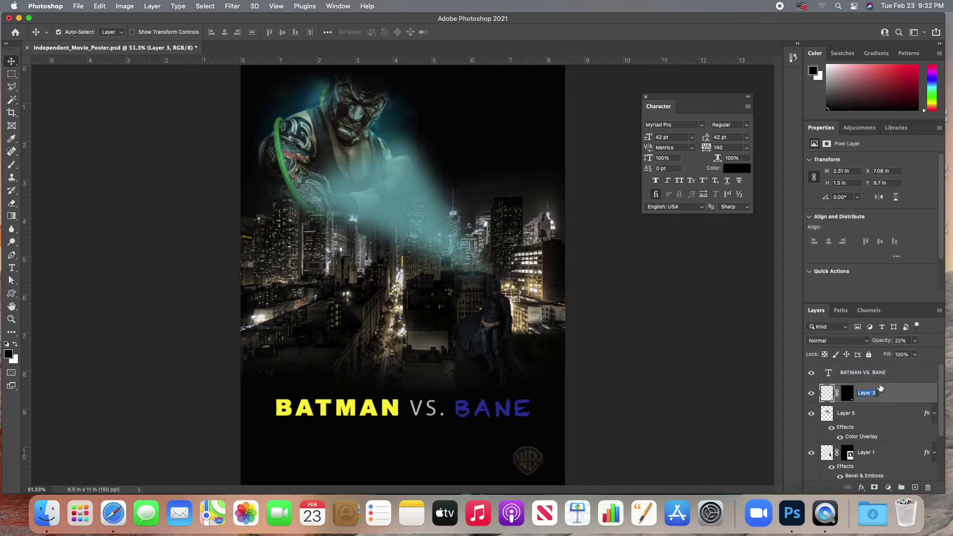
pyautogui.press('Return')
# Step: Add an Outer Glow effect to the "BATMAN VS. BANE" title, coloured with teal sampled from the beam (#5a8f96)
pyautogui.doubleClick(907, 373)
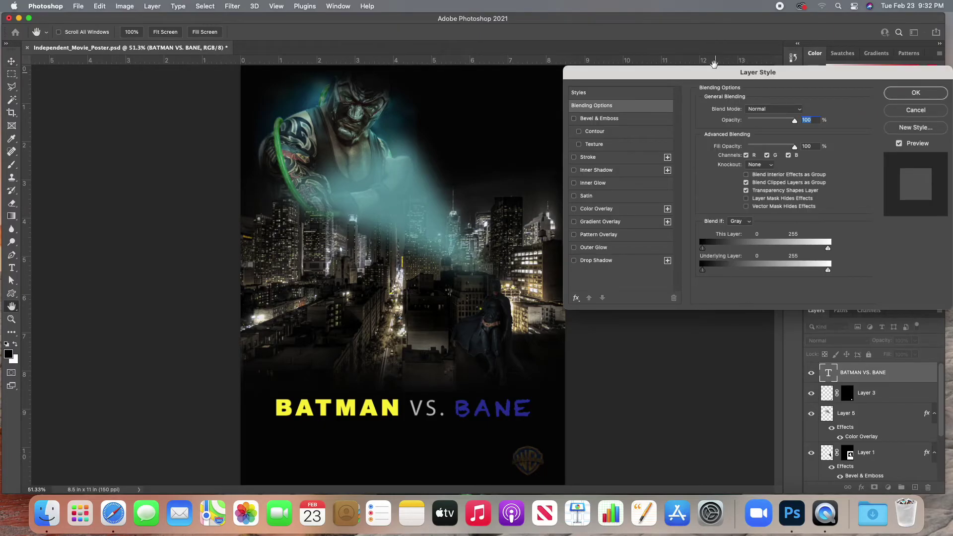
pyautogui.moveTo(715, 70); pyautogui.dragTo(653, 48)
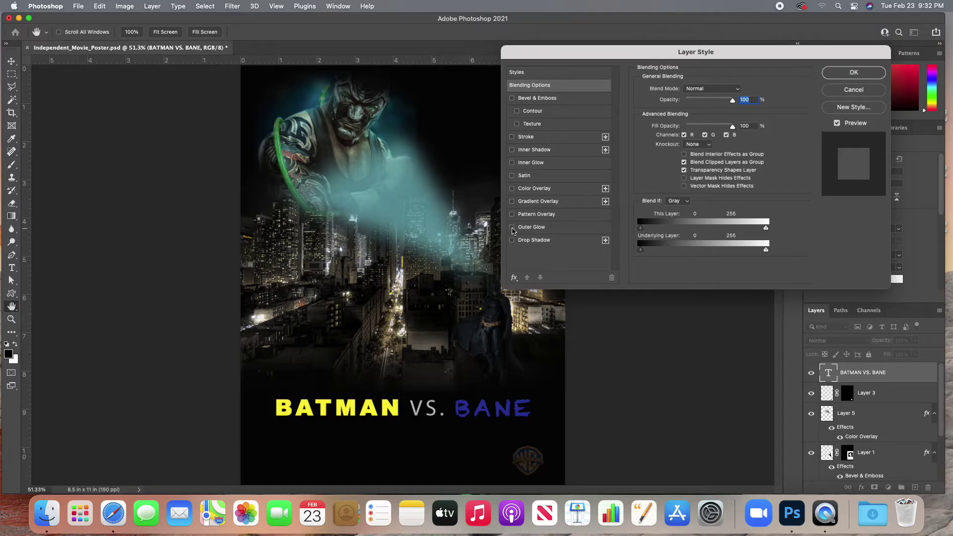
pyautogui.click(512, 228)
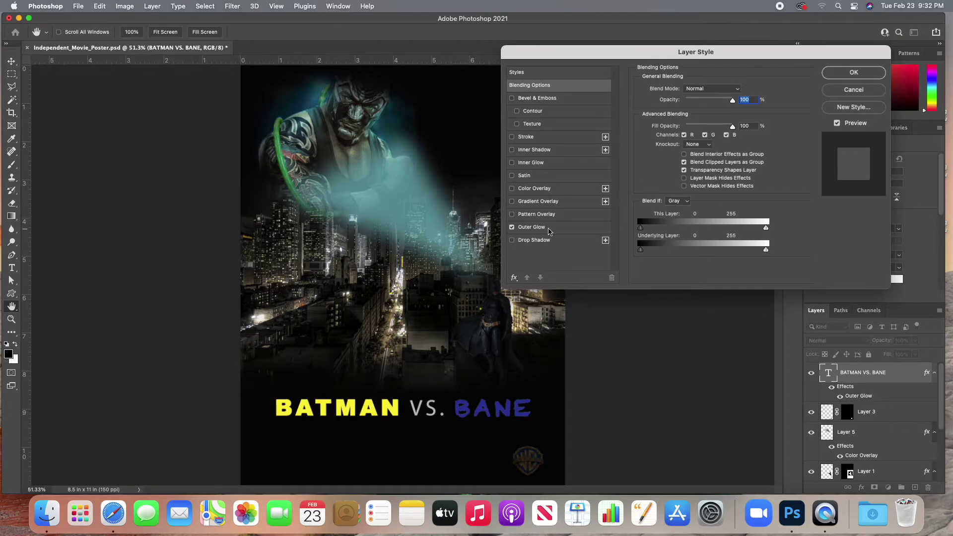
pyautogui.click(544, 230)
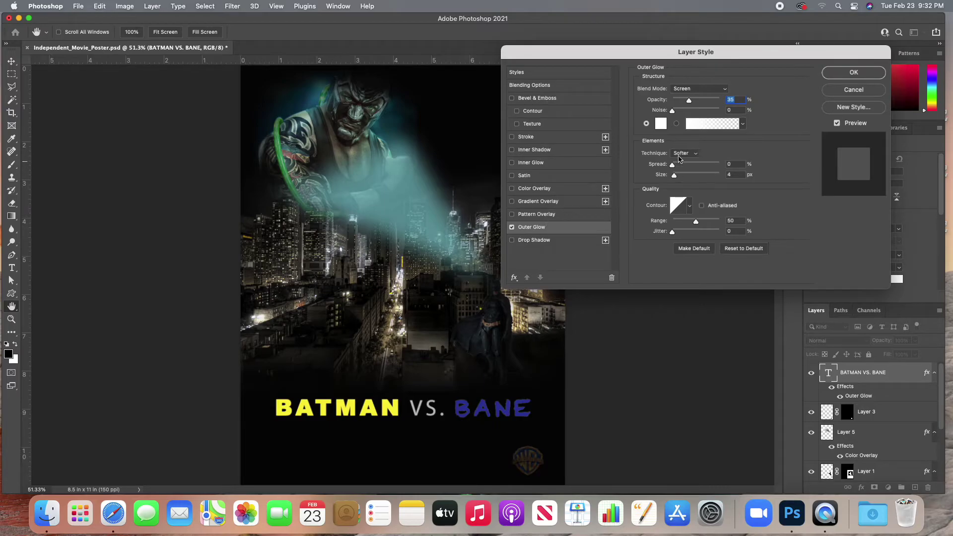
pyautogui.click(662, 124)
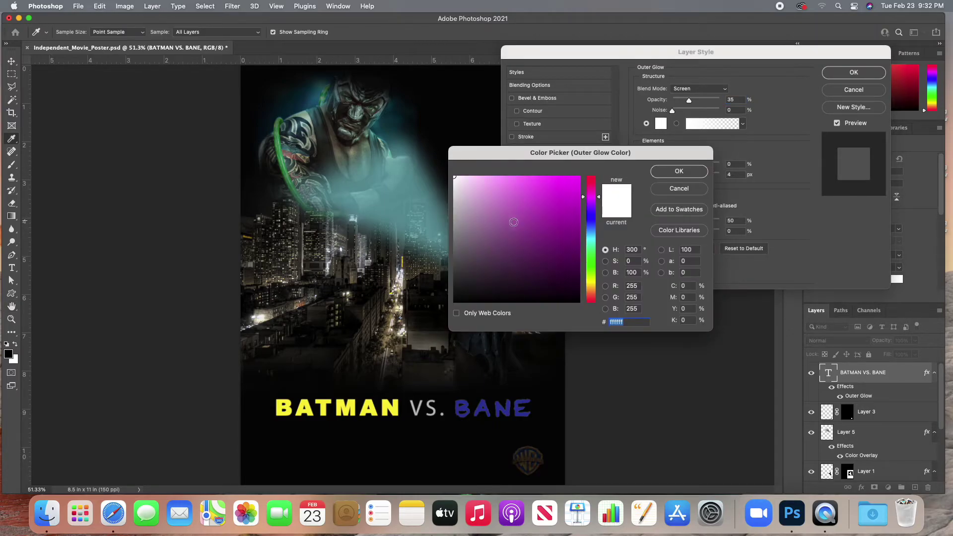
pyautogui.click(424, 206)
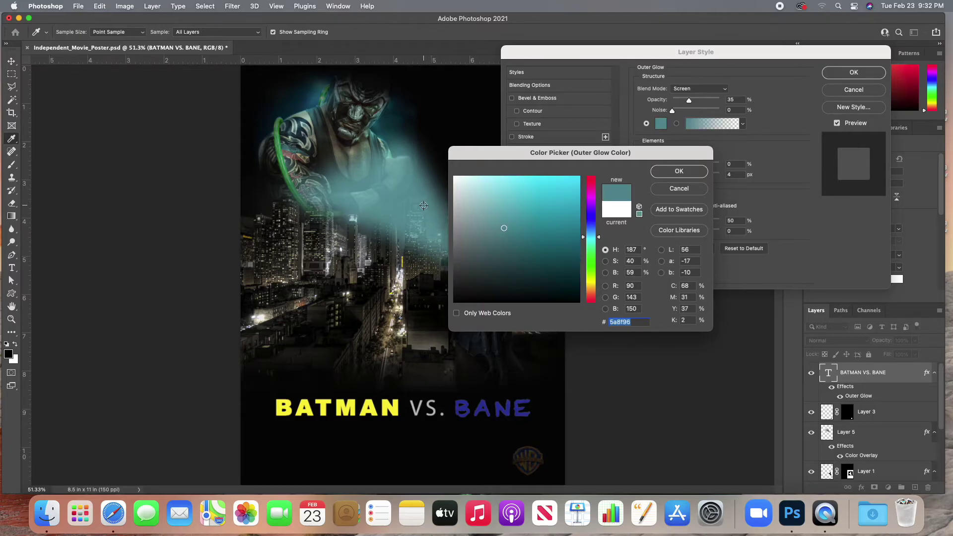
pyautogui.click(679, 174)
# Step: Set the title glow's spread to 9% and its size to about 57 px, and apply the layer style
pyautogui.click(679, 165)
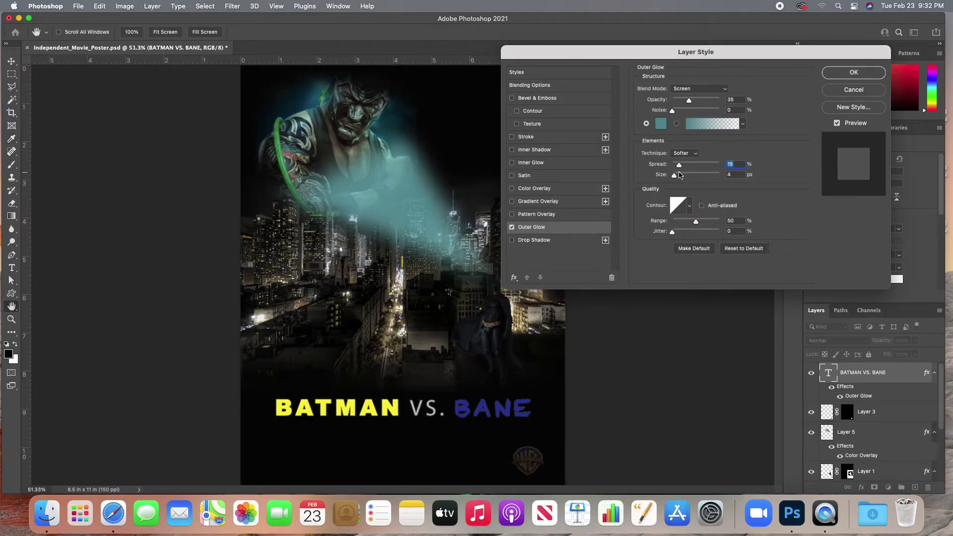
pyautogui.click(687, 175)
pyautogui.moveTo(687, 175); pyautogui.dragTo(677, 165)
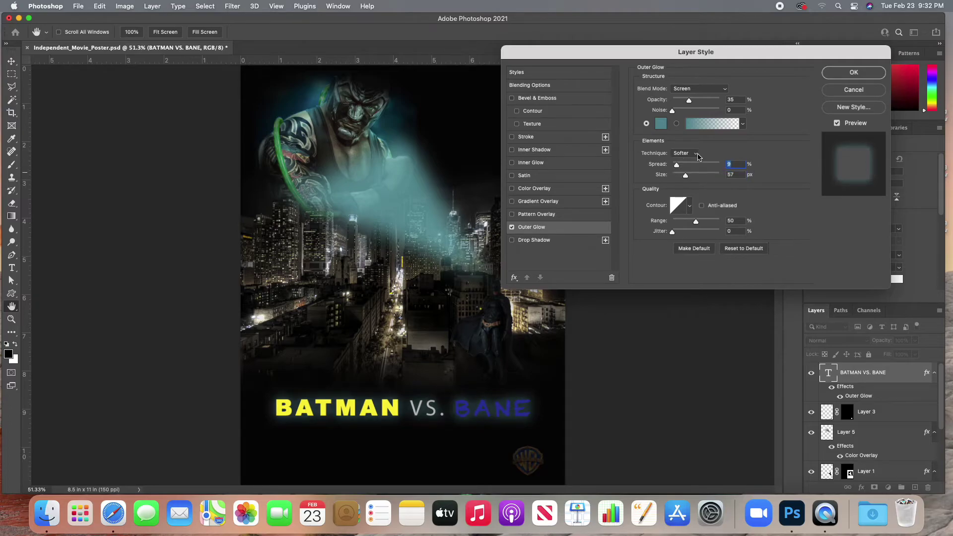
pyautogui.click(690, 177)
pyautogui.moveTo(689, 177); pyautogui.dragTo(685, 177)
pyautogui.click(847, 76)
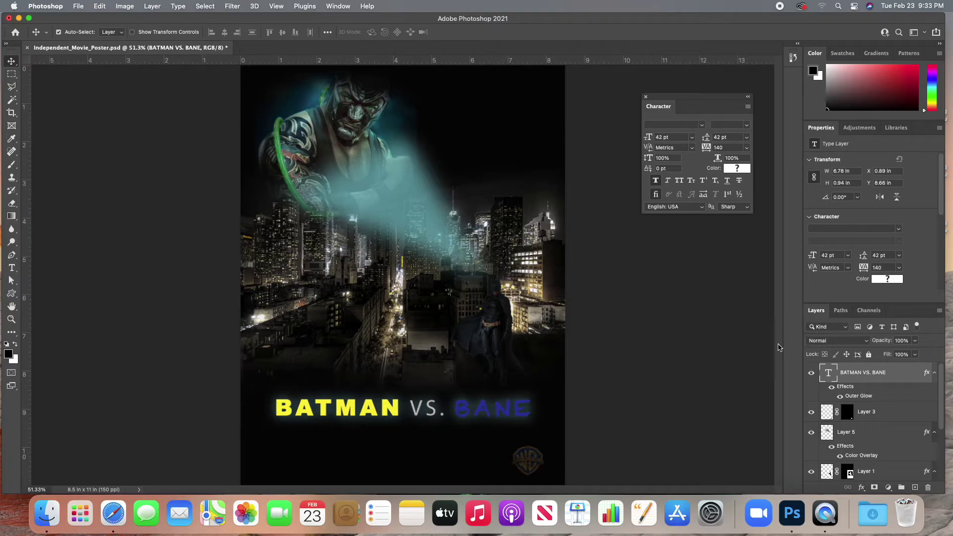
# Step: Recolour the word "BANE" in the title with teal sampled from the beam (#62979d) and finish editing the text
pyautogui.click(11, 268)
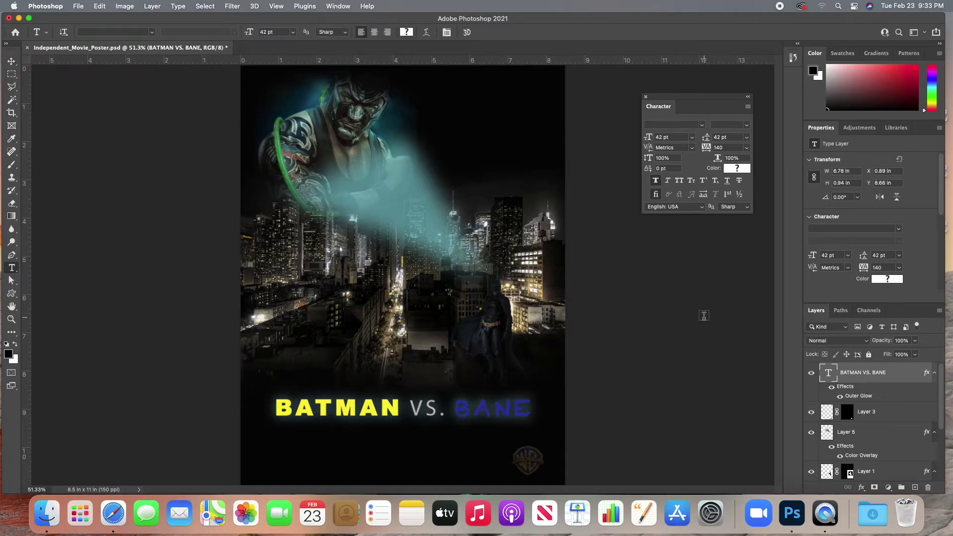
pyautogui.doubleClick(492, 409)
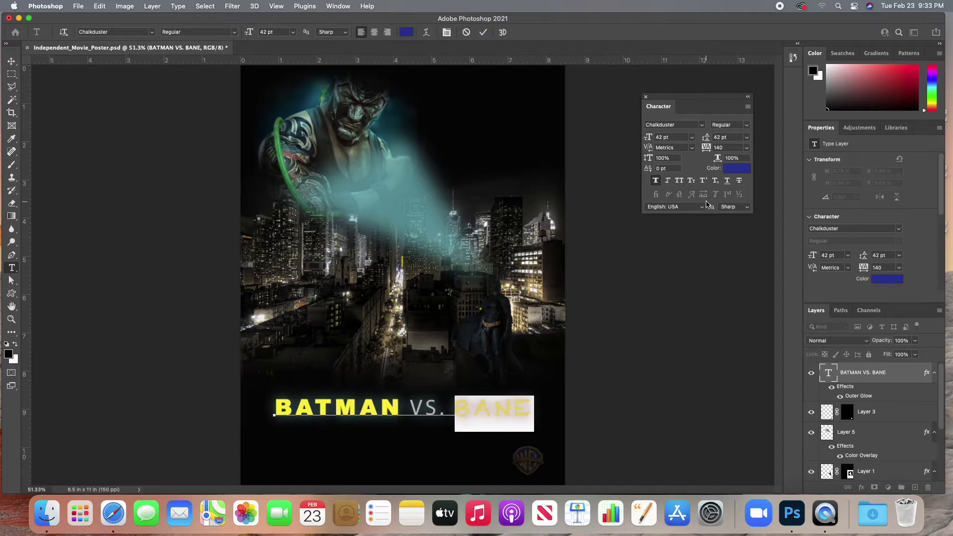
pyautogui.click(738, 169)
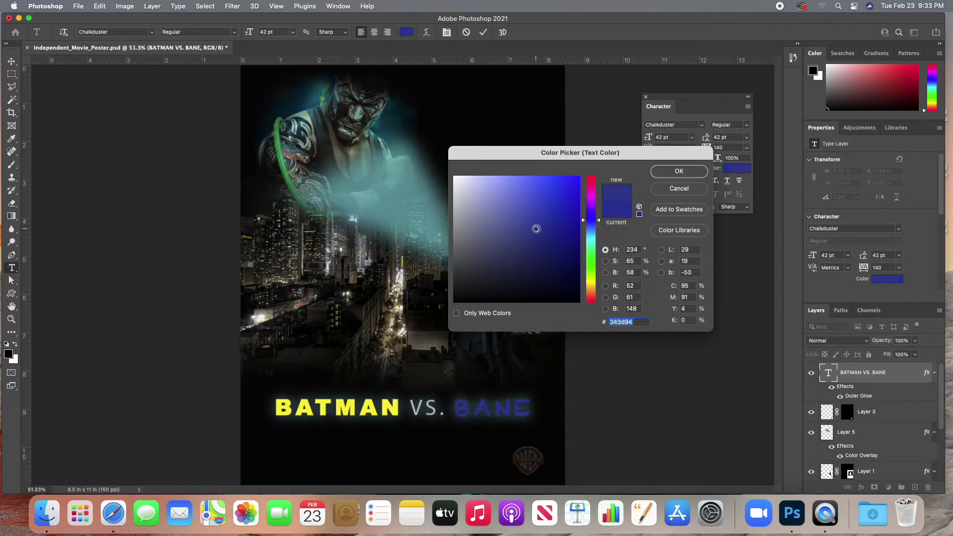
pyautogui.click(412, 211)
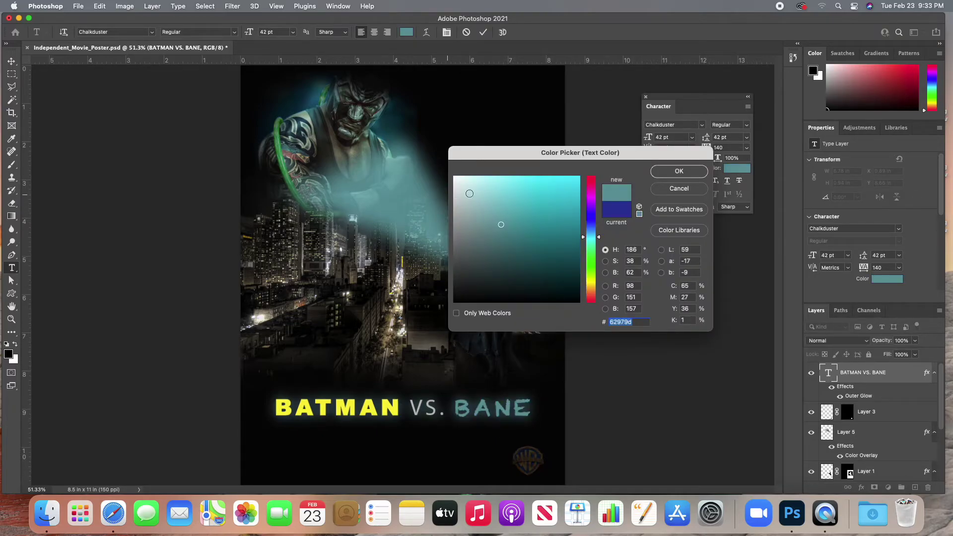
pyautogui.click(698, 172)
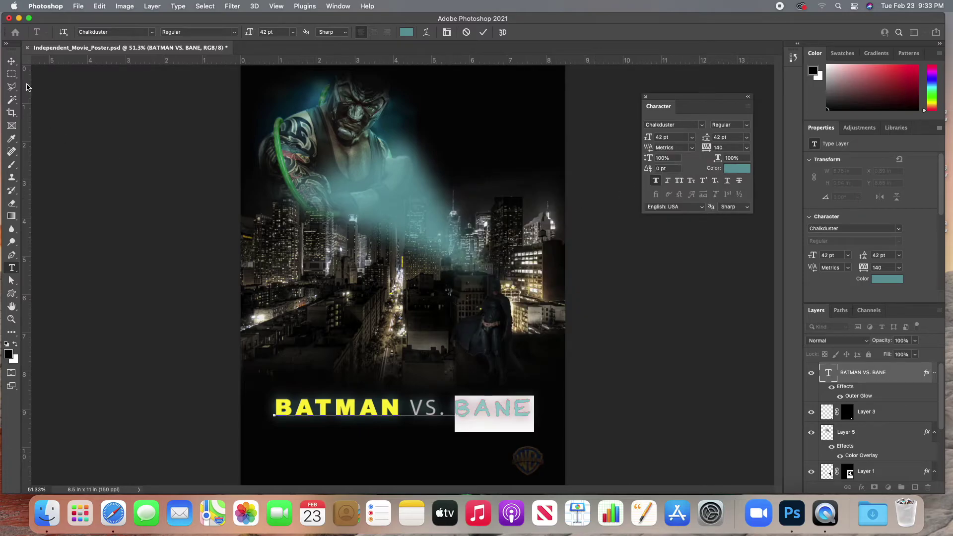
pyautogui.click(11, 61)
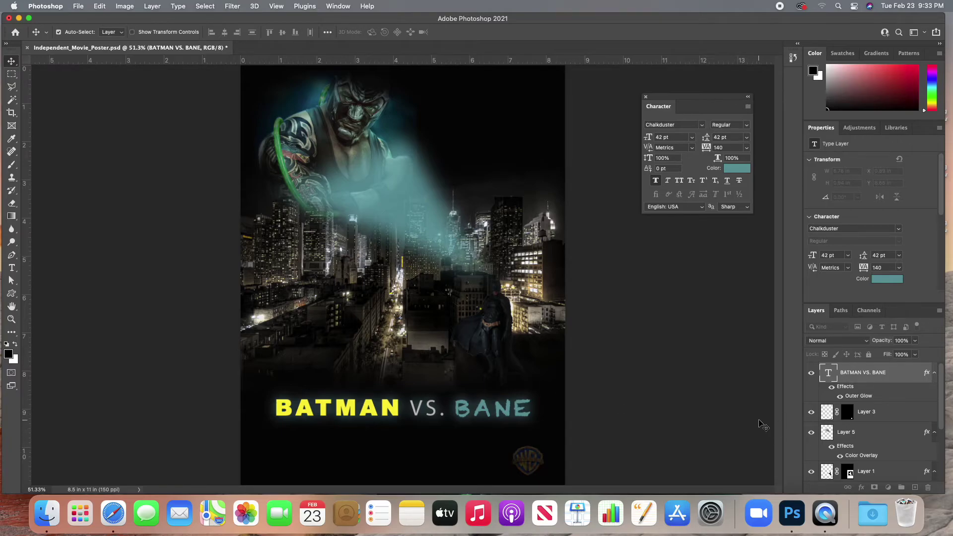
pyautogui.scroll(-5, 885, 430)
pyautogui.scroll(5, 884, 430)
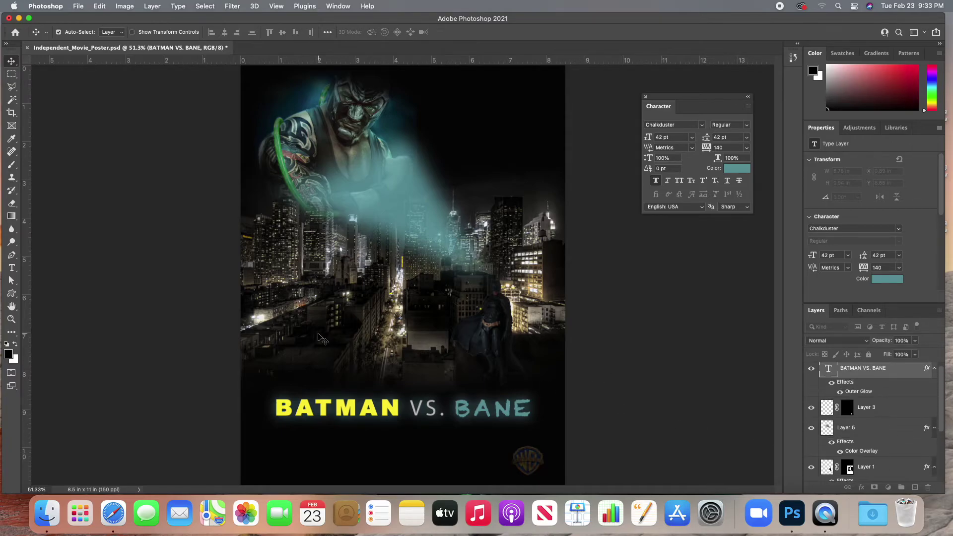
# Step: Add the two-line tagline "THE ULTIMATE SHOWDOWN" in the dark sky to the right of Bane
pyautogui.click(12, 268)
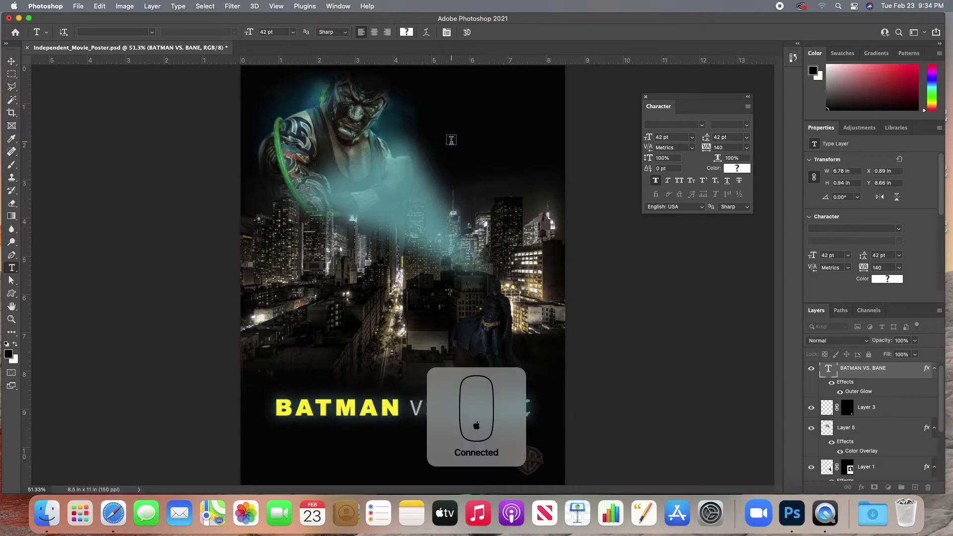
pyautogui.click(453, 140)
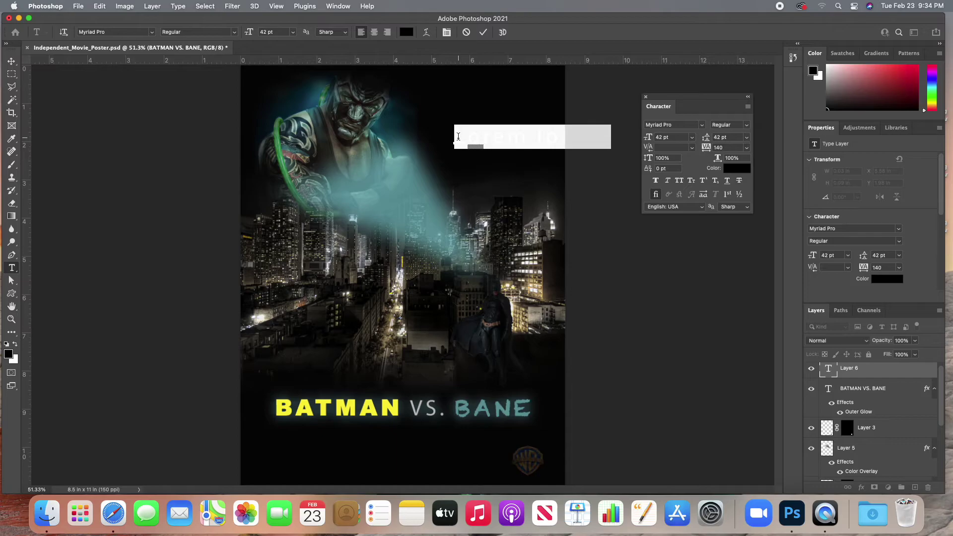
pyautogui.press('BackSpace')
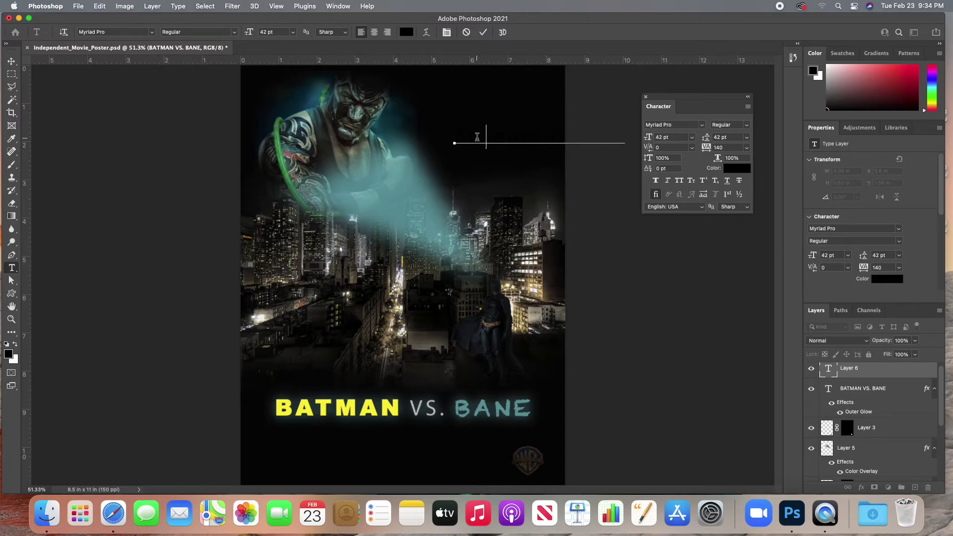
pyautogui.press('BackSpace')
pyautogui.press('BackSpace')
pyautogui.press('BackSpace')
pyautogui.write('HE ULTIMATE')
pyautogui.press('Return')
pyautogui.write('SHODWO')
pyautogui.press('BackSpace')
pyautogui.press('BackSpace')
# Step: Recolour the whole tagline light grey (#bababa)
pyautogui.moveTo(454, 133); pyautogui.dragTo(646, 169)
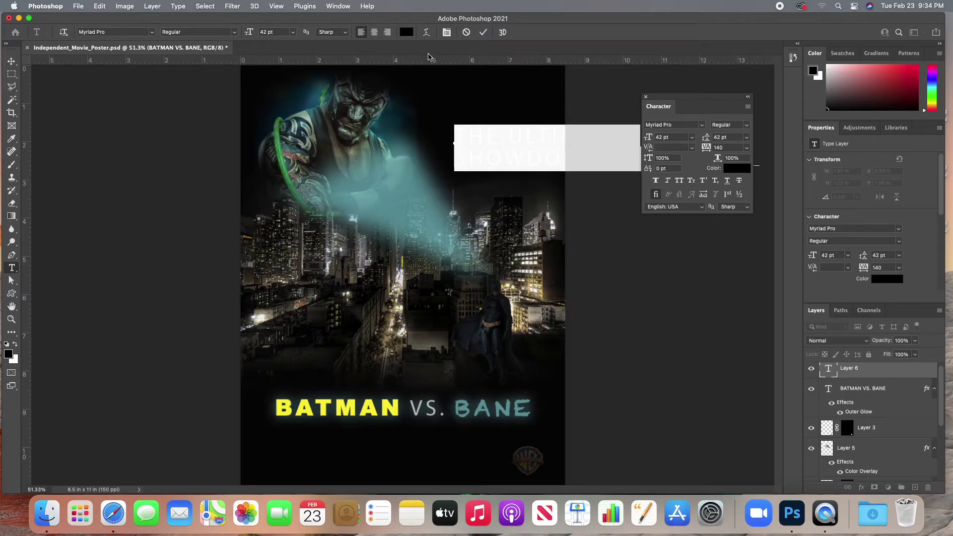
pyautogui.click(406, 33)
pyautogui.moveTo(464, 201); pyautogui.dragTo(446, 212)
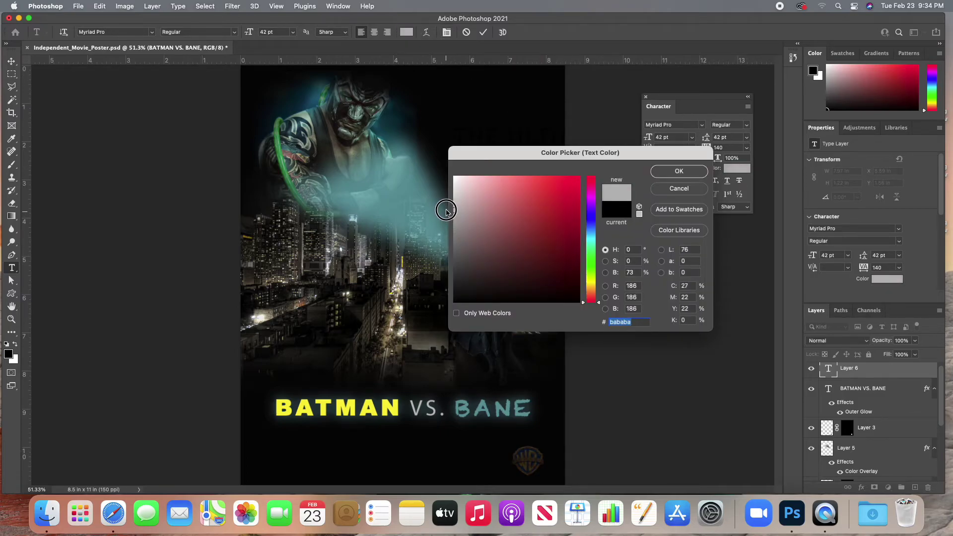
pyautogui.click(687, 169)
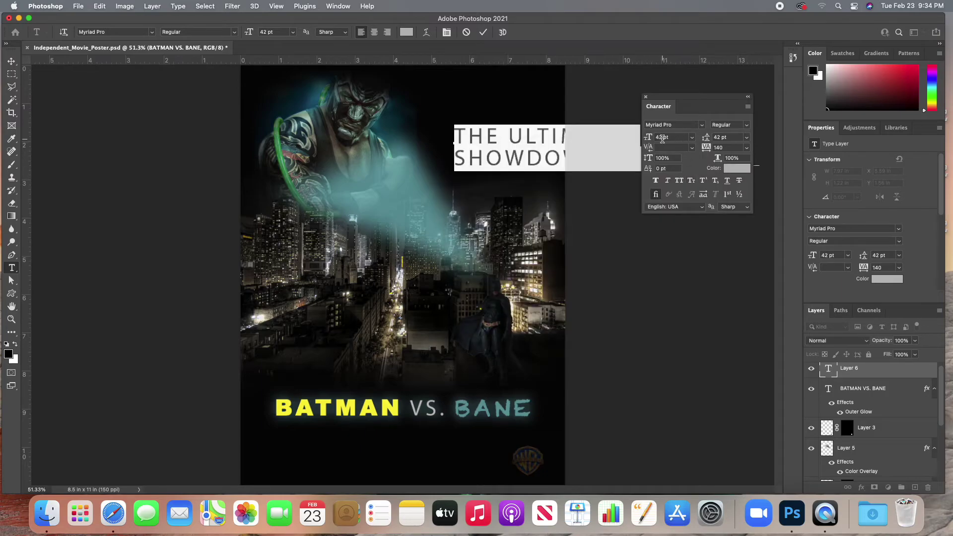
# Step: Reduce the tagline's font size to 16 pt
pyautogui.moveTo(652, 139); pyautogui.dragTo(642, 140)
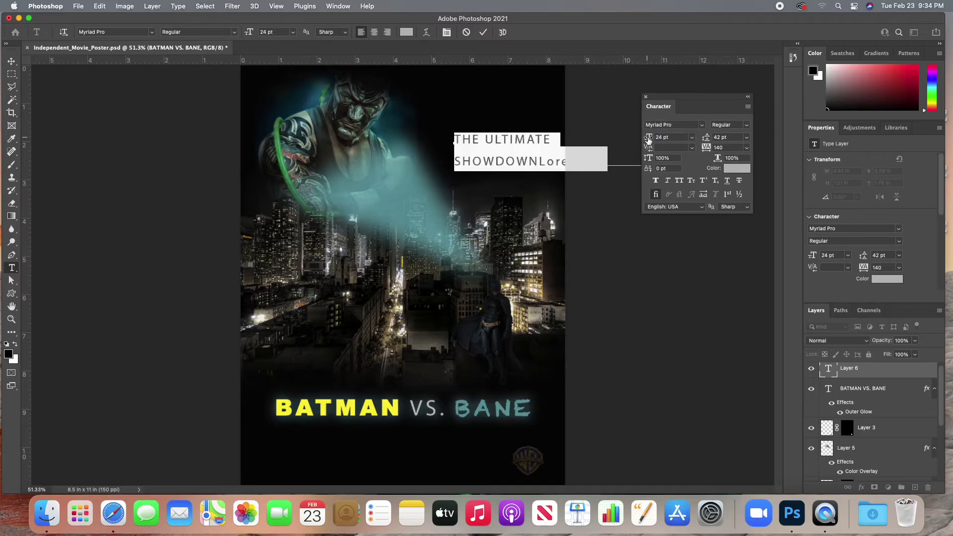
pyautogui.click(692, 138)
pyautogui.click(658, 138)
pyautogui.moveTo(648, 139)
pyautogui.mouseDown()
pyautogui.moveTo(635, 136)
pyautogui.moveTo(656, 138)
pyautogui.moveTo(631, 144)
pyautogui.mouseUp()
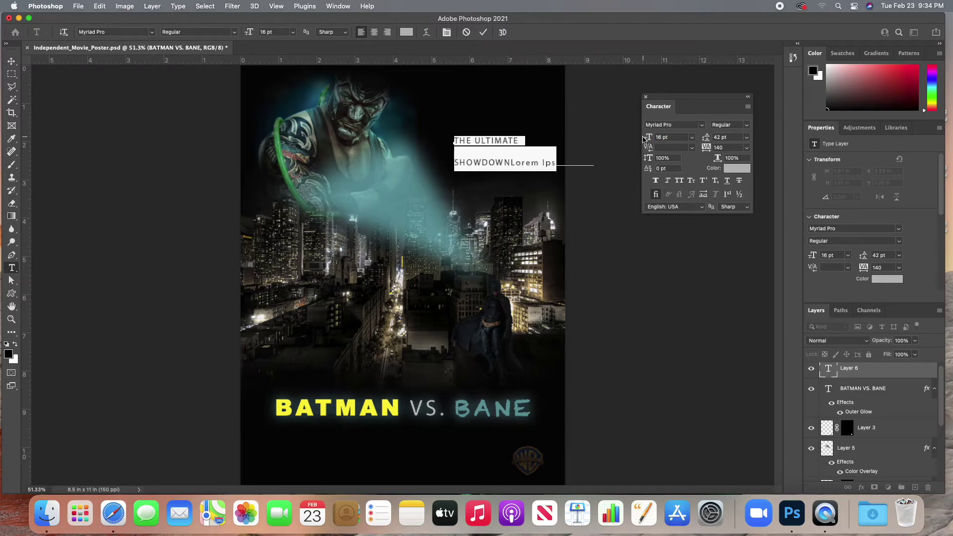
# Step: Delete the leftover placeholder text after "SHOWDOWN" and move the tagline to about X 5.39 in and Y 1.86 in
pyautogui.click(539, 159)
pyautogui.moveTo(513, 164); pyautogui.dragTo(620, 172)
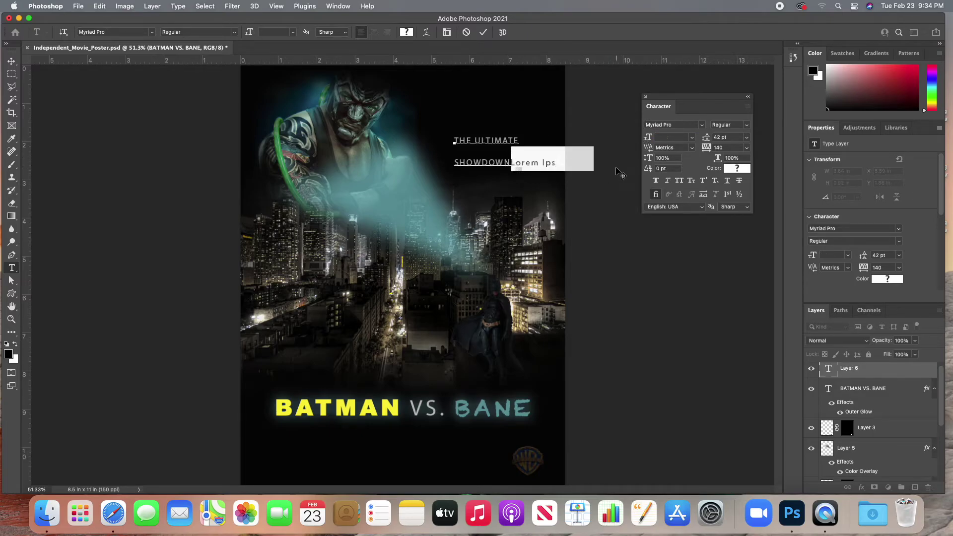
pyautogui.press('BackSpace')
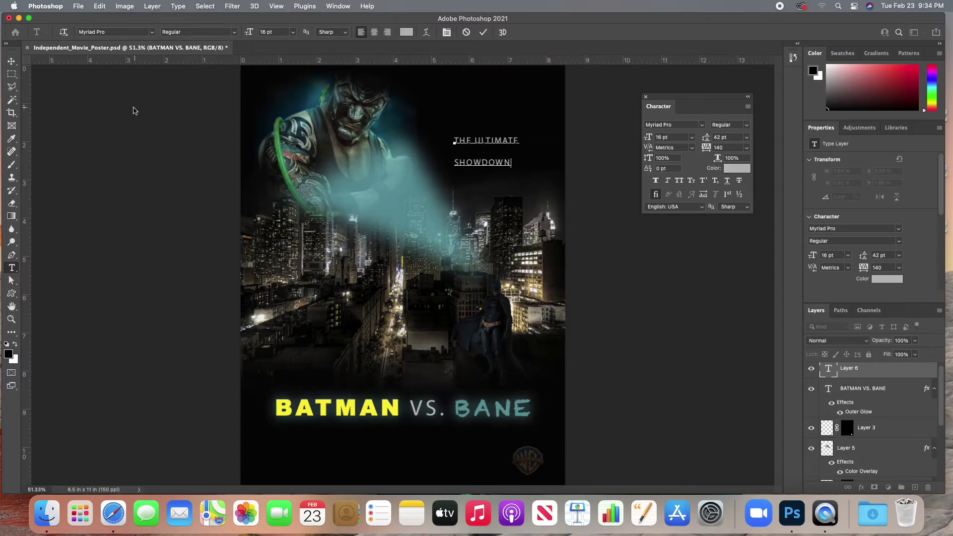
pyautogui.click(11, 61)
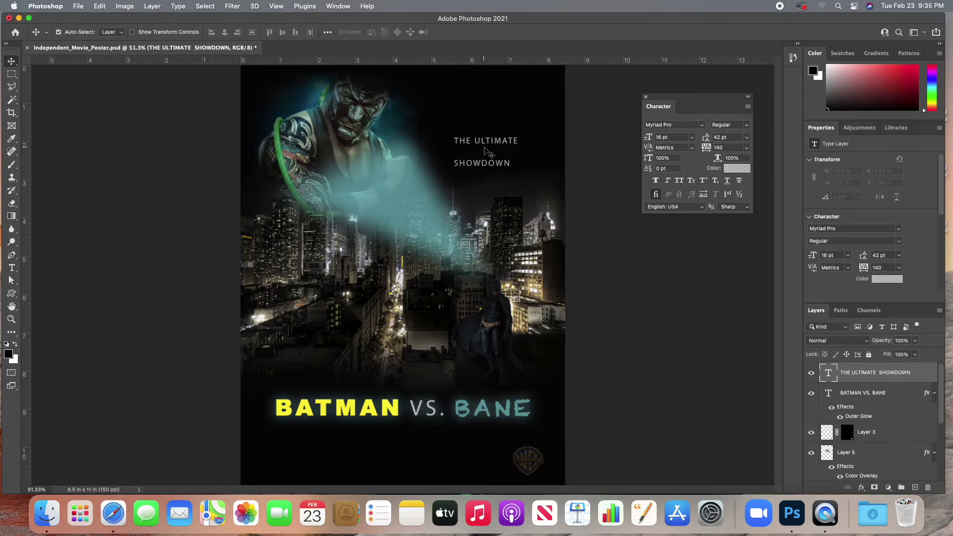
pyautogui.moveTo(487, 146); pyautogui.dragTo(479, 146)
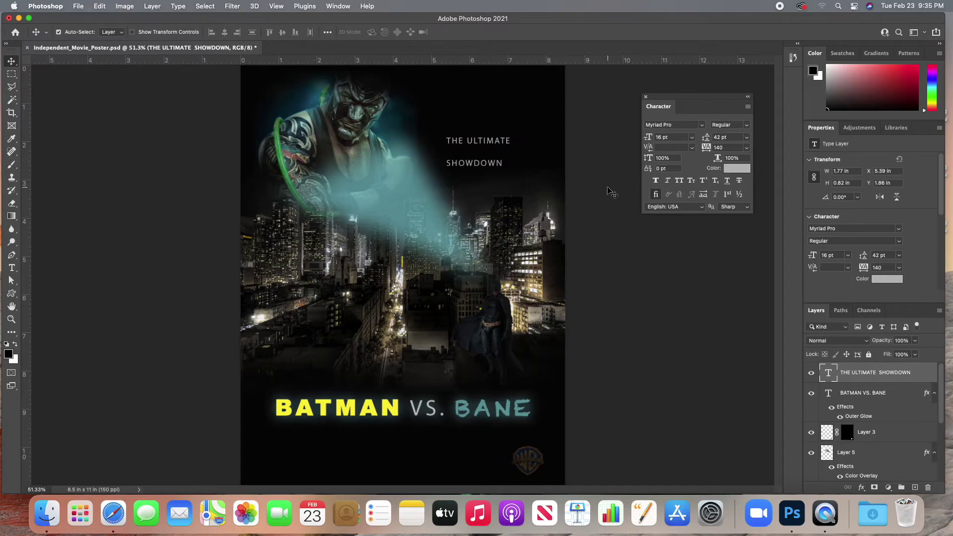
# Step: Centre-align the tagline's two lines and move the text back to about X 5.38 in and Y 1.86 in
pyautogui.click(12, 268)
pyautogui.moveTo(497, 164); pyautogui.dragTo(536, 174)
pyautogui.click(459, 142)
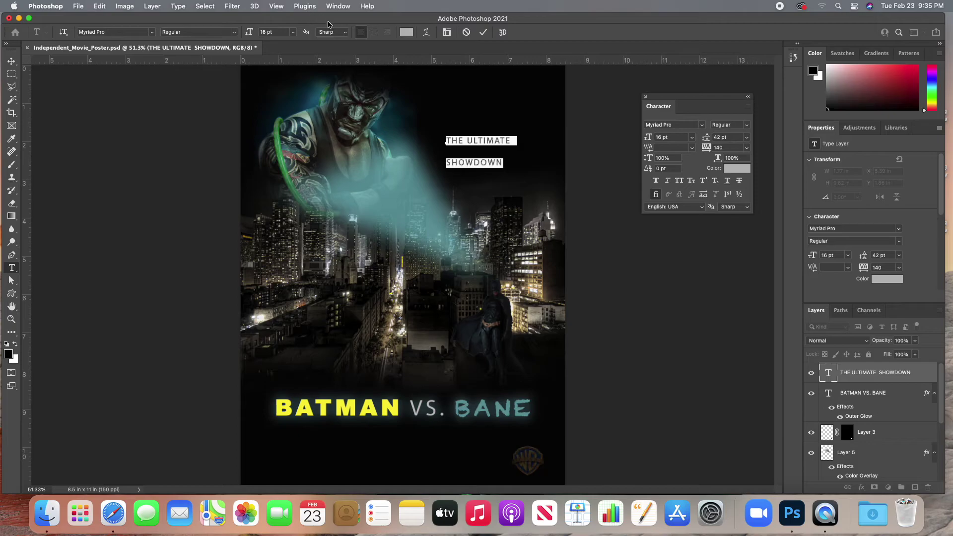
pyautogui.click(375, 33)
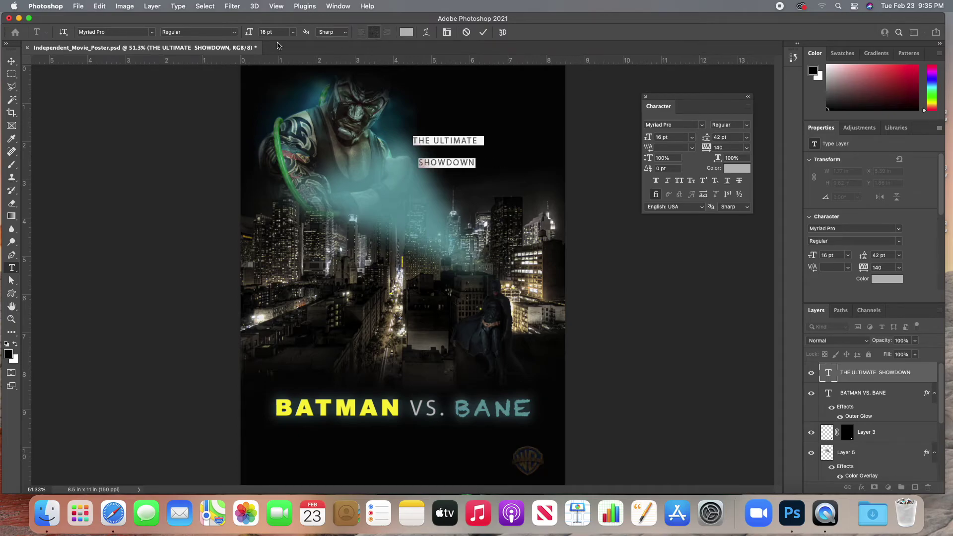
pyautogui.click(11, 61)
pyautogui.moveTo(468, 144); pyautogui.dragTo(502, 144)
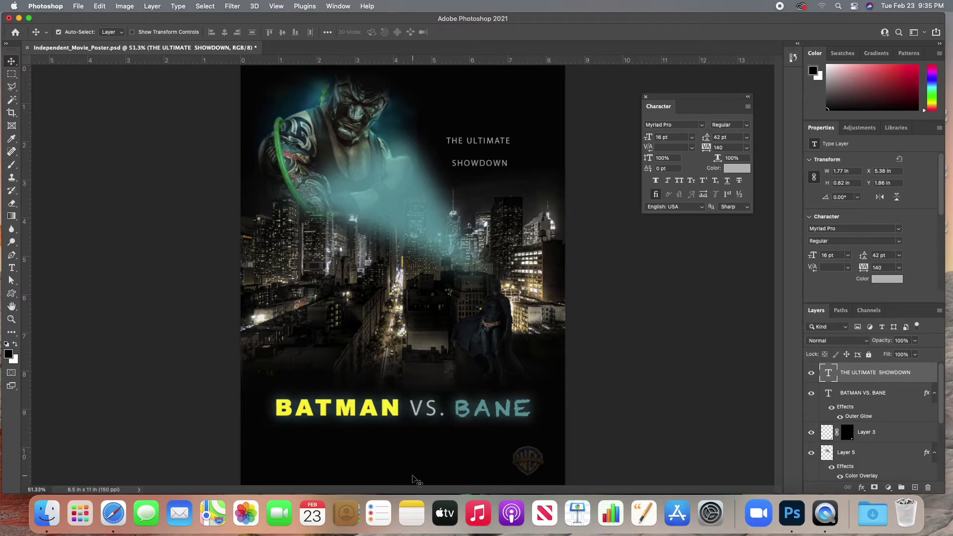
# Step: Switch to Safari and run an image search for "BILLING BOARDS"
pyautogui.click(111, 512)
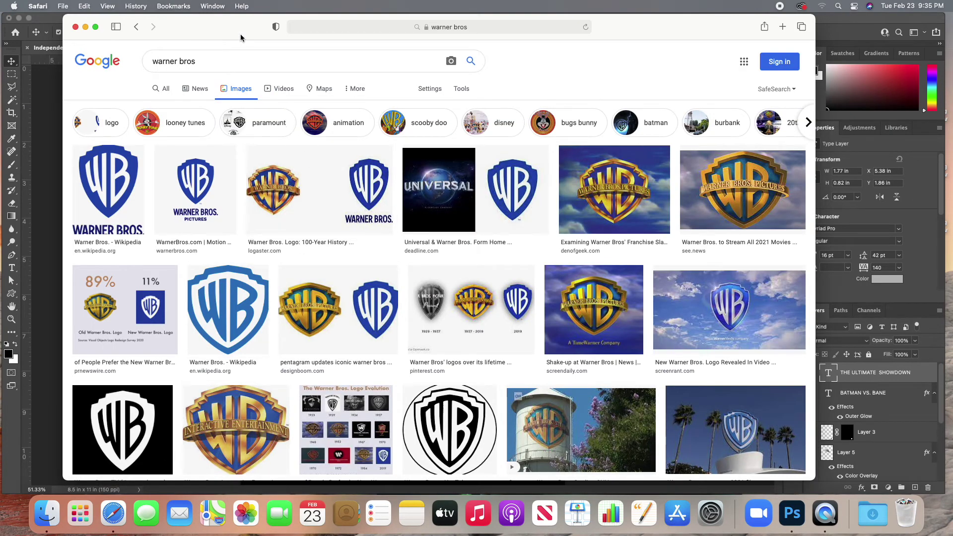
pyautogui.moveTo(220, 56); pyautogui.dragTo(137, 59)
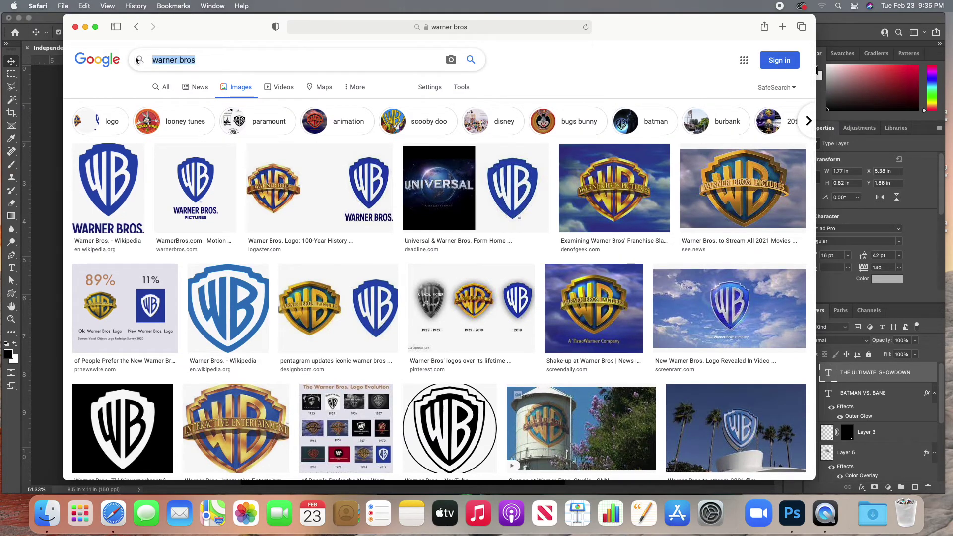
pyautogui.write('BILLING ')
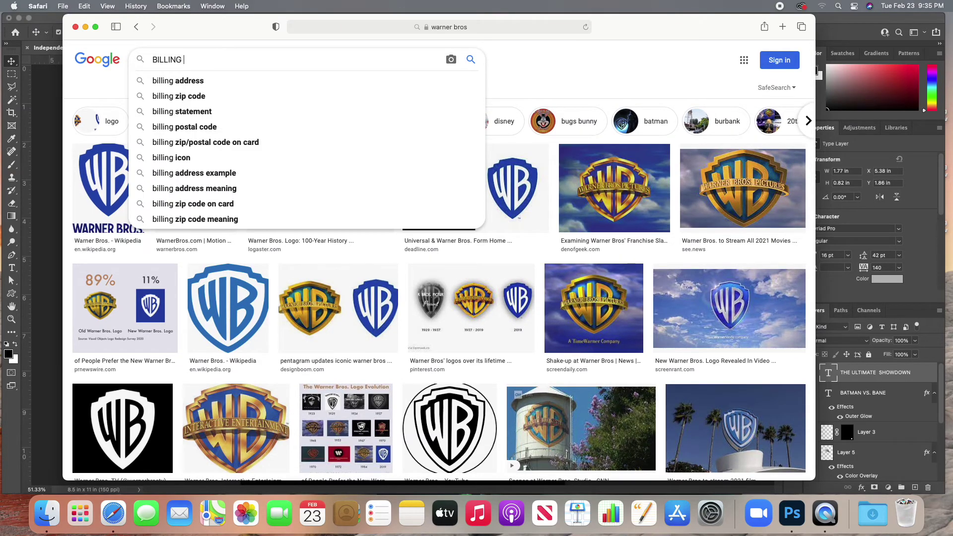
pyautogui.write('BOADS')
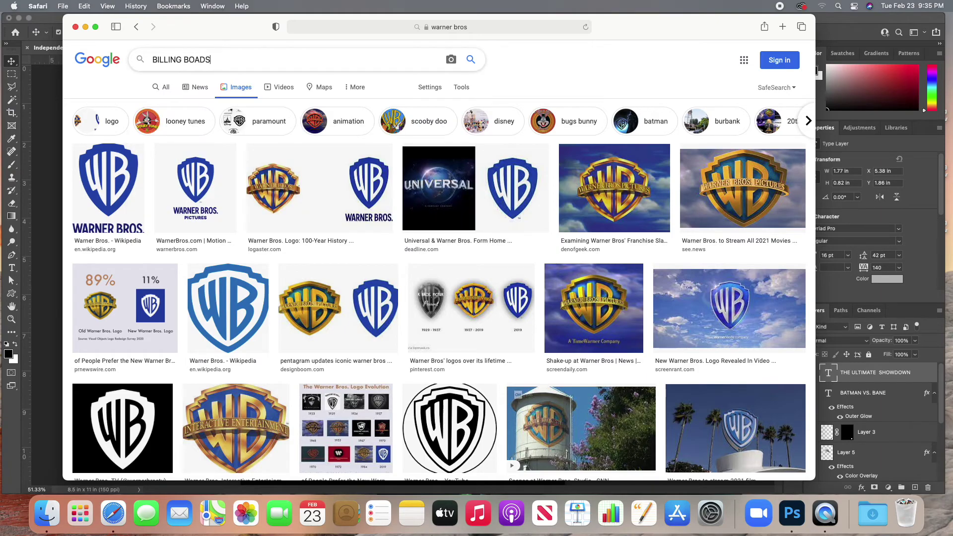
pyautogui.press('BackSpace')
pyautogui.write('RDS')
pyautogui.press('Return')
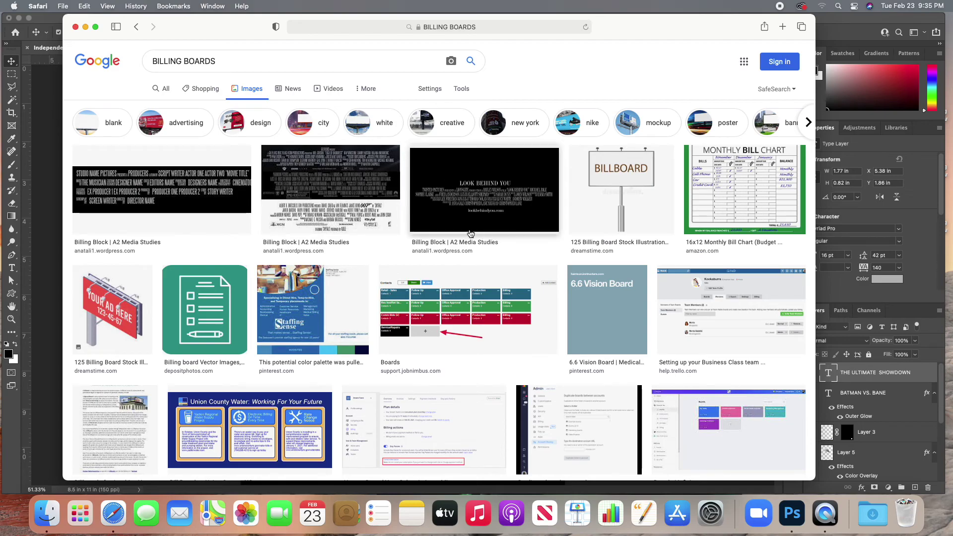
# Step: Examine the movie billing block examples among the image results and their related images
pyautogui.scroll(-10, 457, 232)
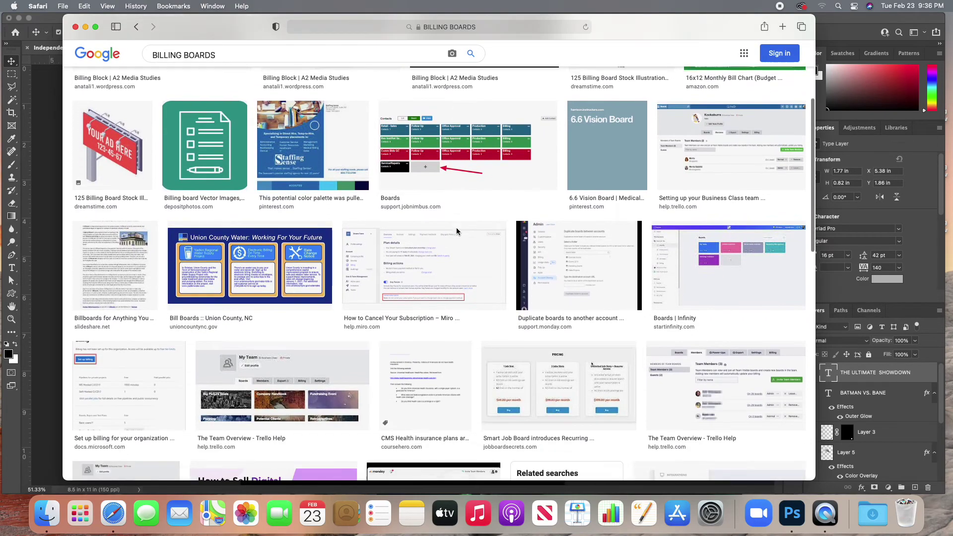
pyautogui.scroll(10, 457, 231)
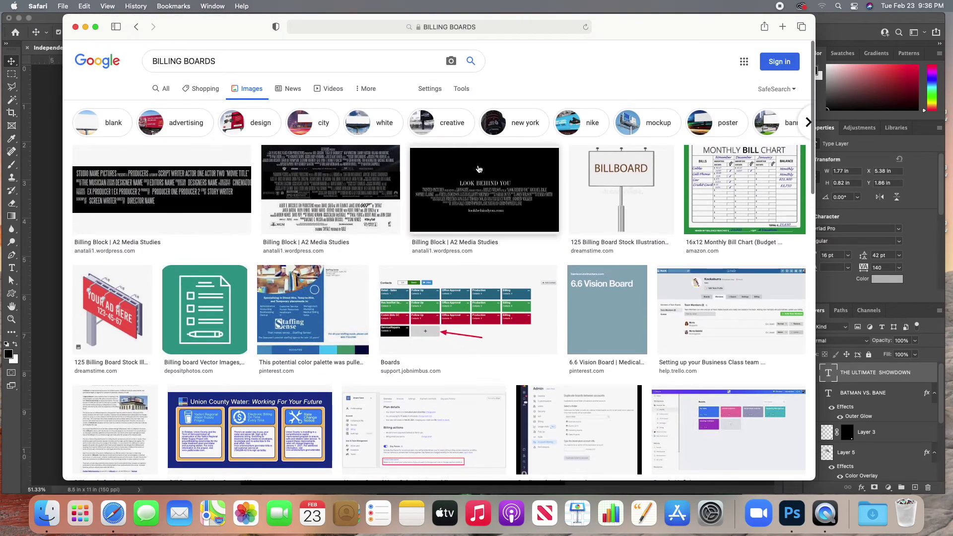
pyautogui.click(501, 201)
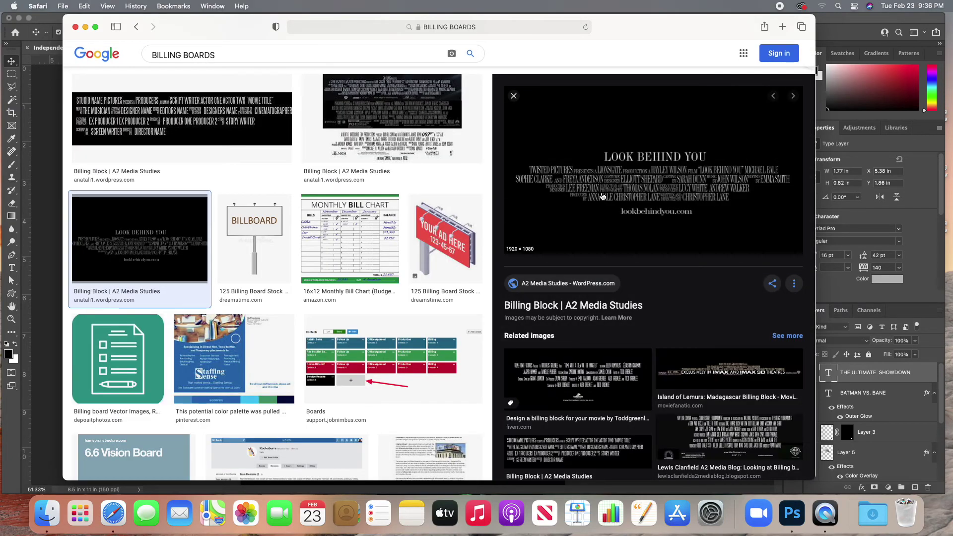
pyautogui.scroll(-5, 653, 269)
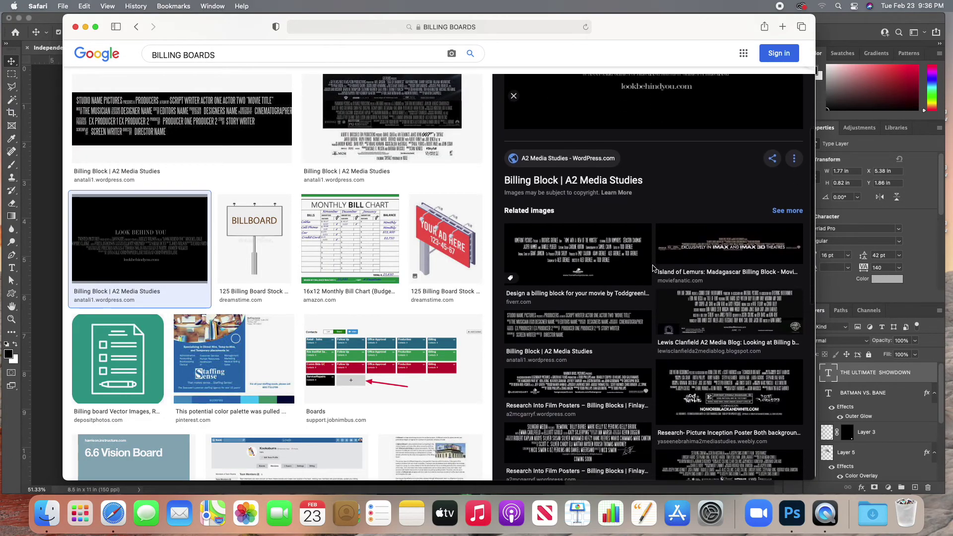
pyautogui.scroll(2, 653, 269)
pyautogui.click(613, 232)
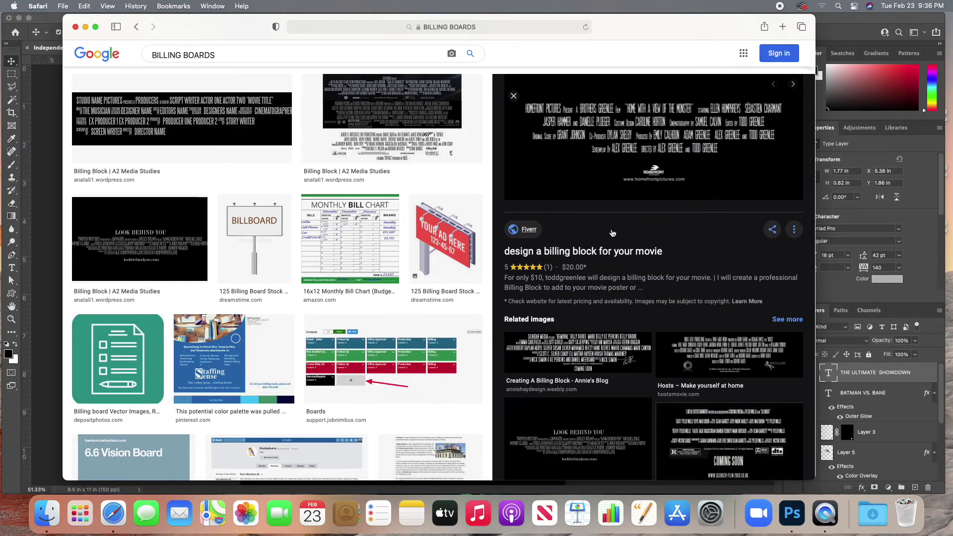
pyautogui.scroll(-3, 617, 250)
pyautogui.click(609, 318)
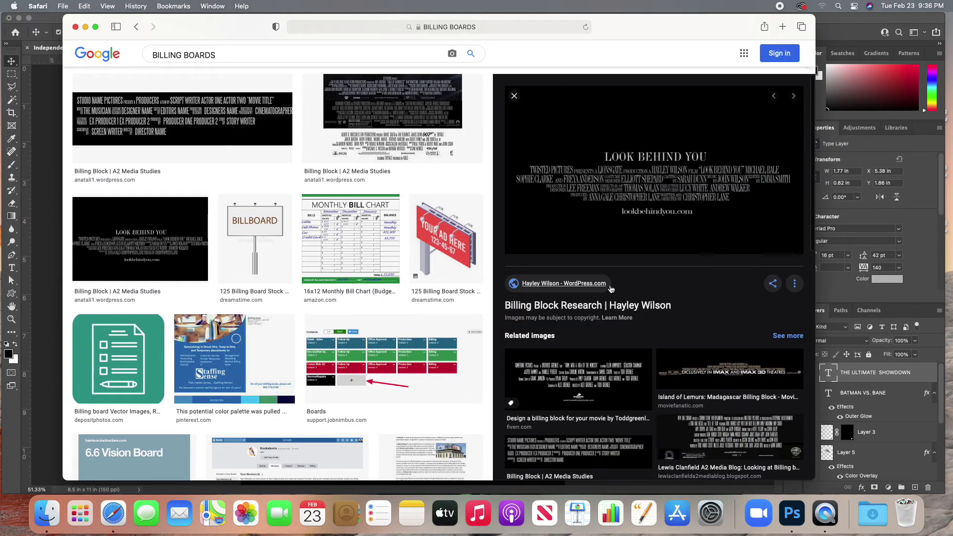
pyautogui.scroll(-1, 648, 222)
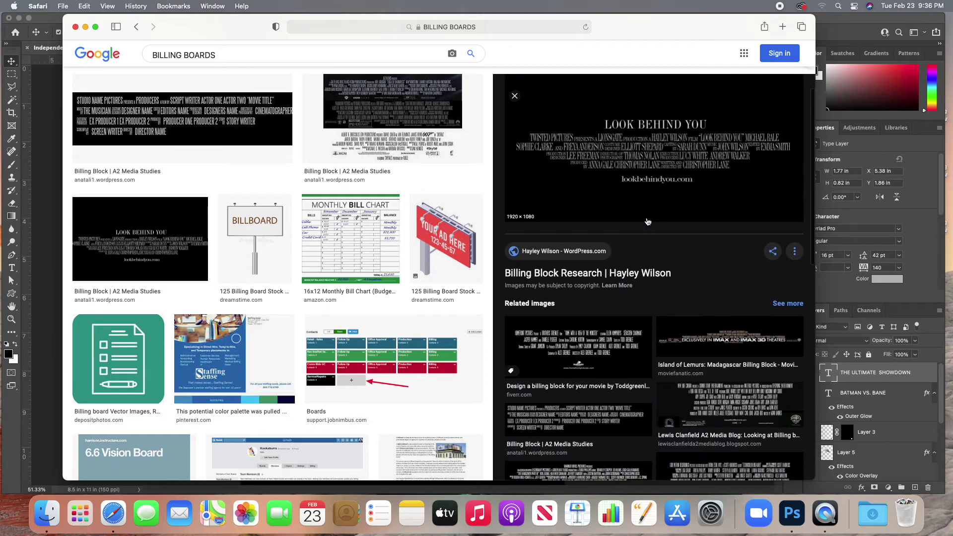
pyautogui.scroll(-6, 648, 222)
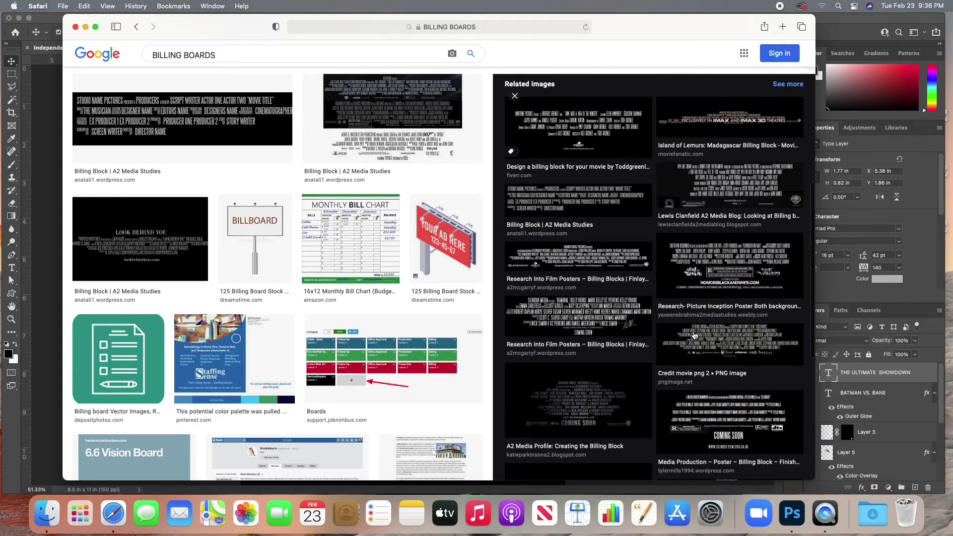
pyautogui.scroll(1, 692, 336)
pyautogui.scroll(-5, 698, 317)
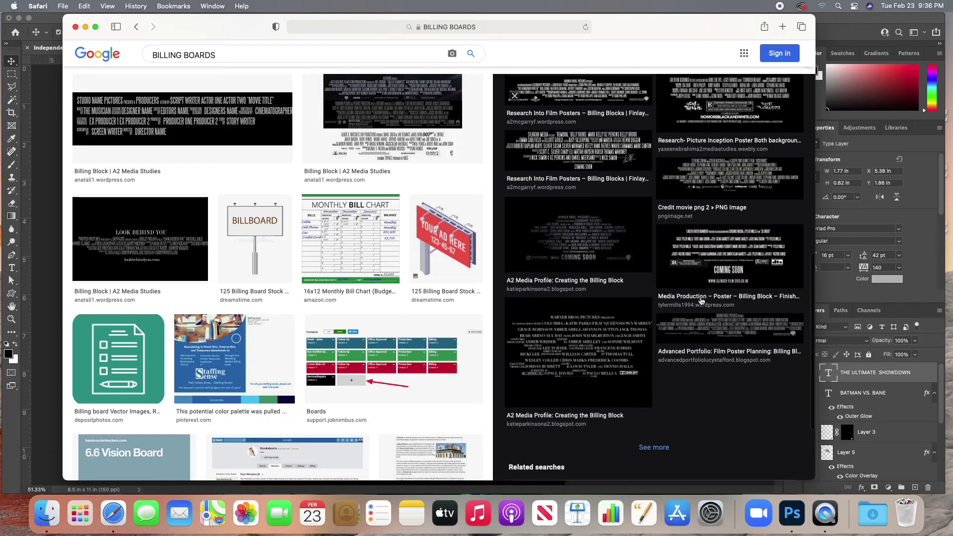
pyautogui.scroll(7, 702, 302)
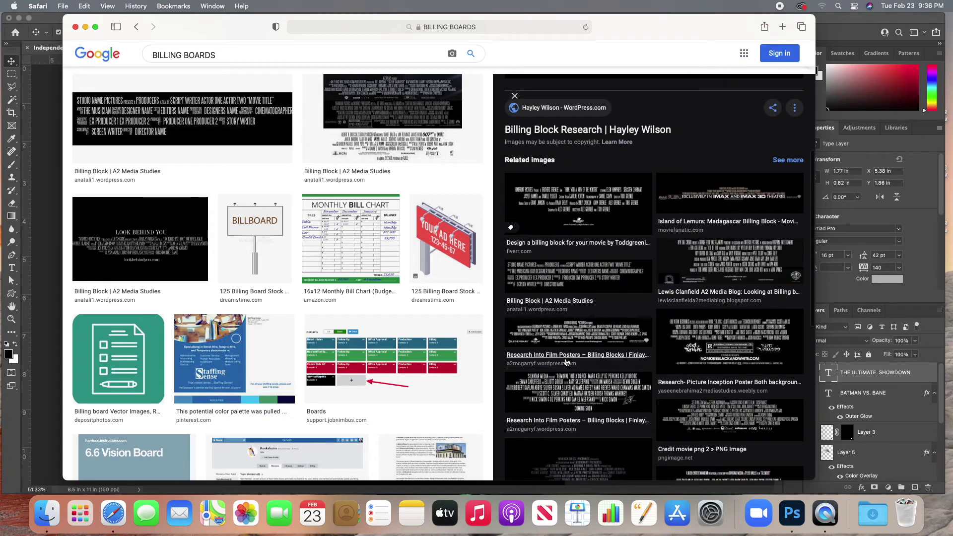
# Step: Open the Warner Bros. "The Hangover Part III" billing block and save the image as billing-block2x in the Independent Movie Poster folder
pyautogui.click(565, 359)
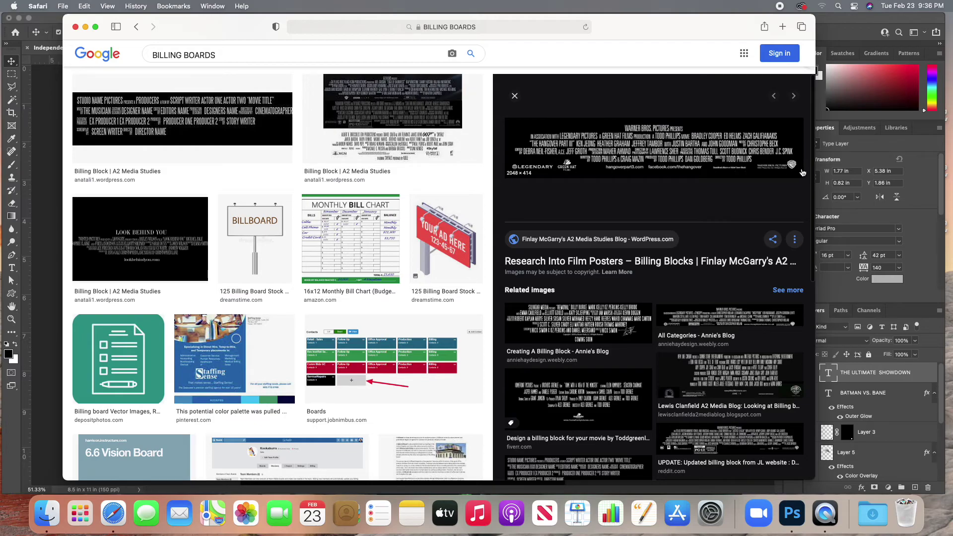
pyautogui.rightClick(666, 148)
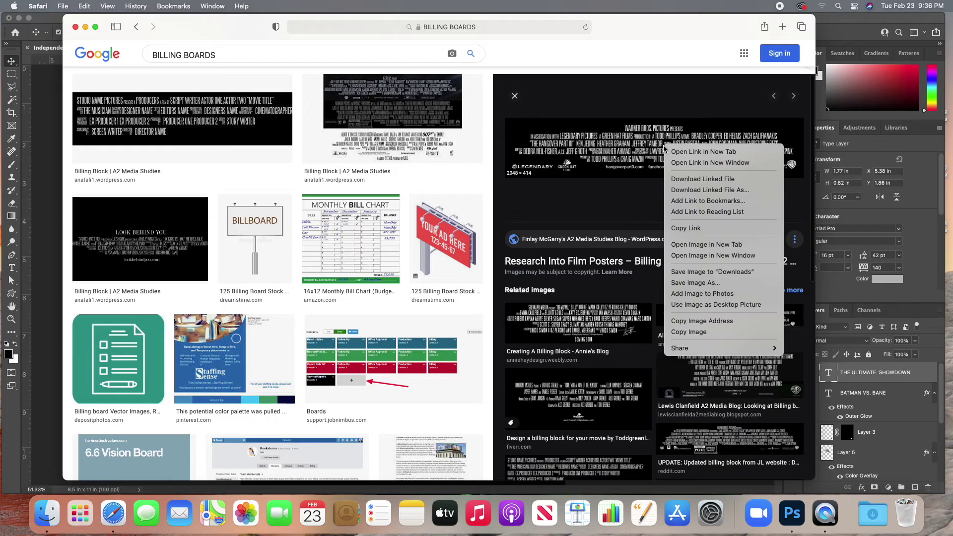
pyautogui.click(695, 283)
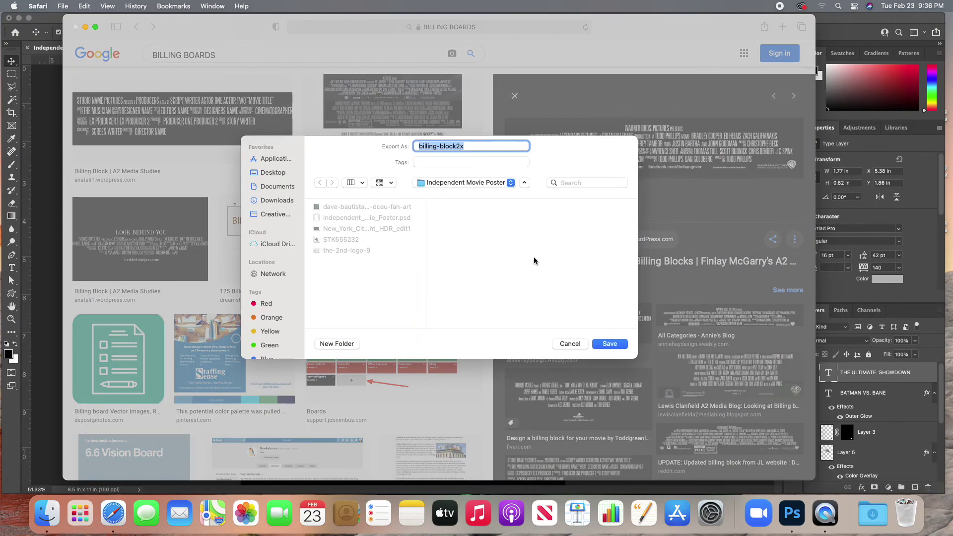
pyautogui.click(611, 344)
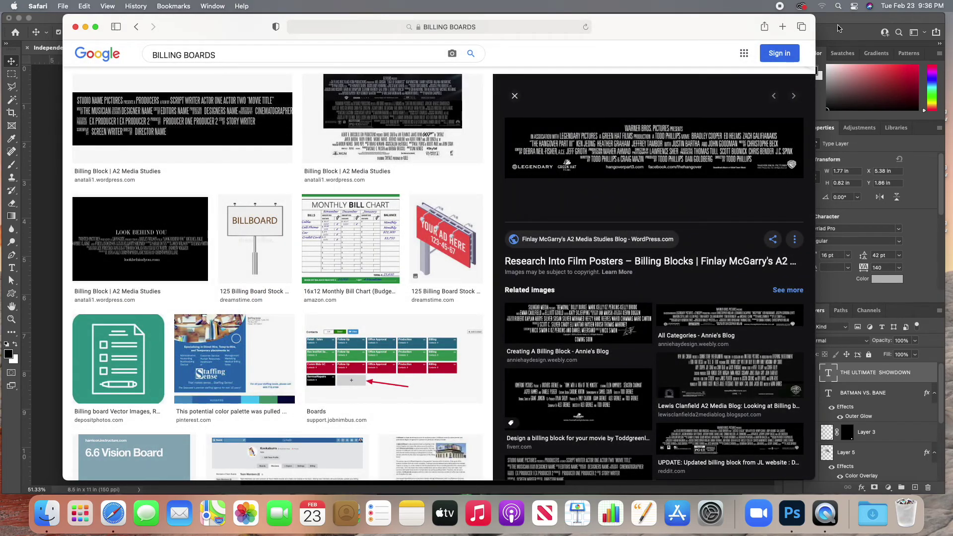
# Step: Switch to Photoshop and place billing-block2x in the poster as an embedded image at its default size
pyautogui.click(851, 31)
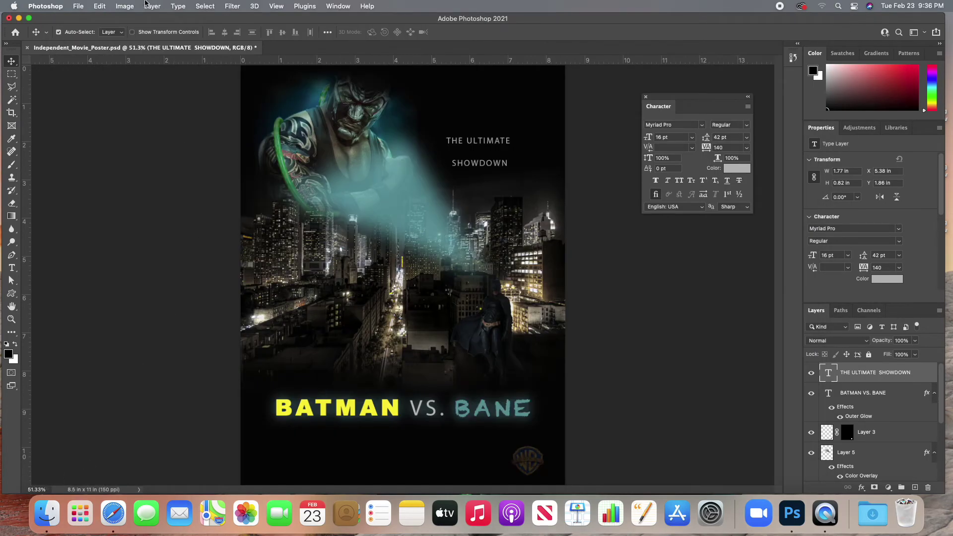
pyautogui.click(77, 6)
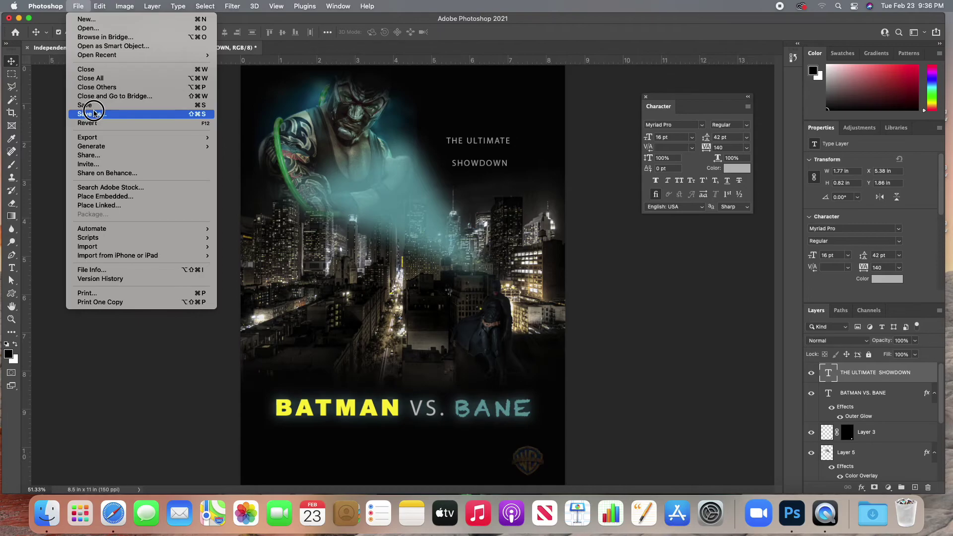
pyautogui.click(112, 196)
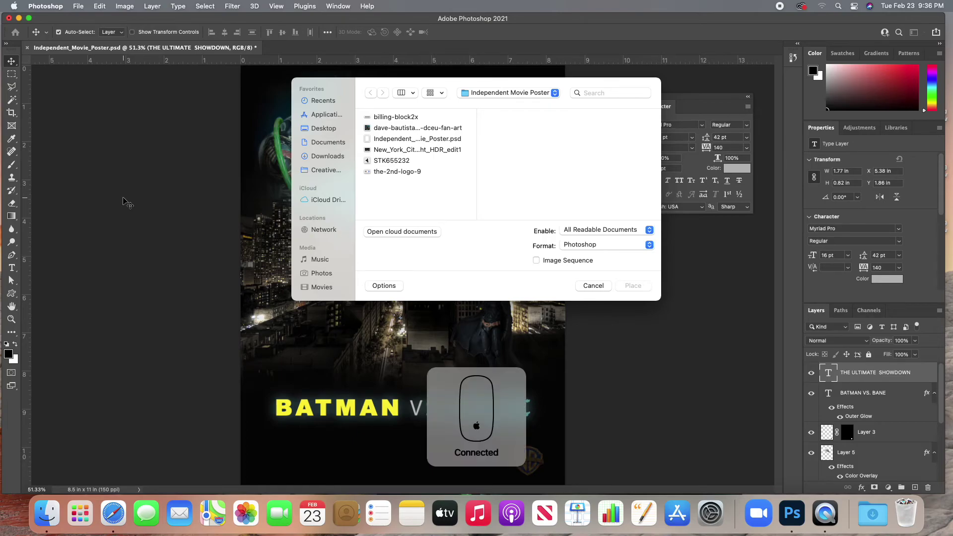
pyautogui.click(412, 118)
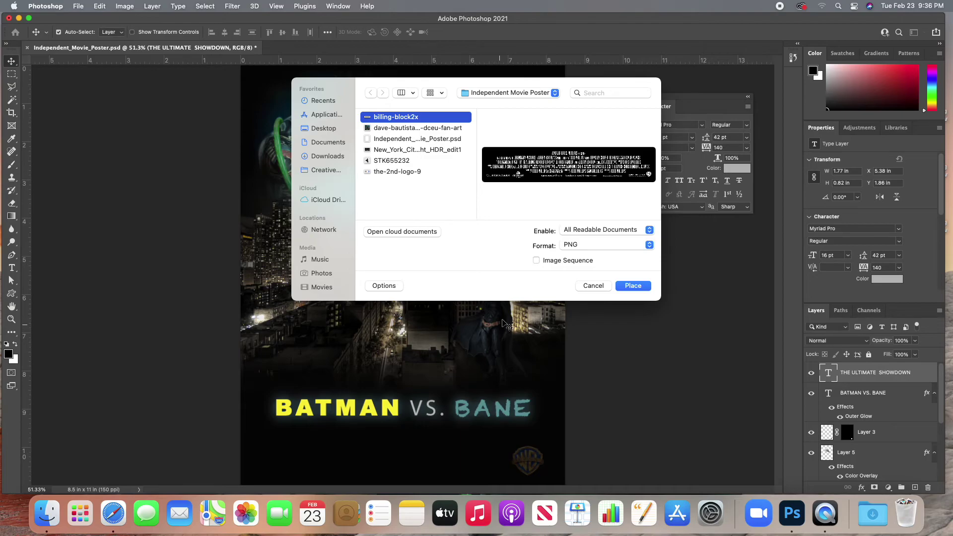
pyautogui.click(632, 286)
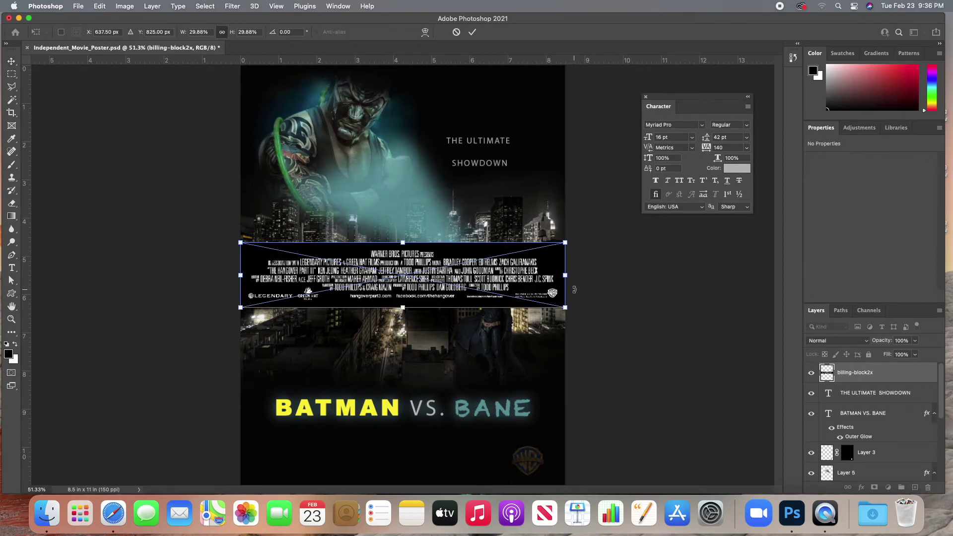
pyautogui.press('Return')
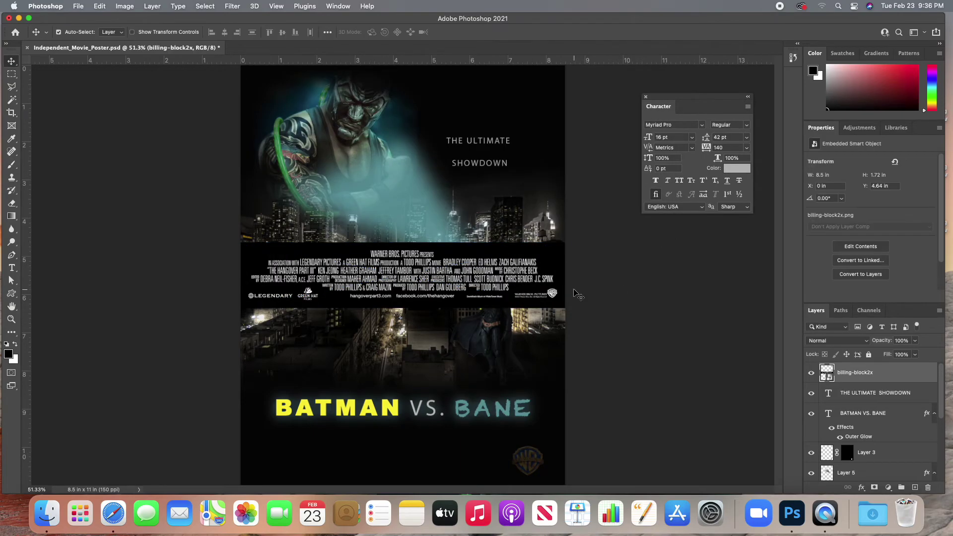
# Step: Move the billing block below the title and scale it to about 4.04 × 0.82 in, at about X 2.5 in and Y 9.7 in
pyautogui.moveTo(497, 286); pyautogui.dragTo(499, 463)
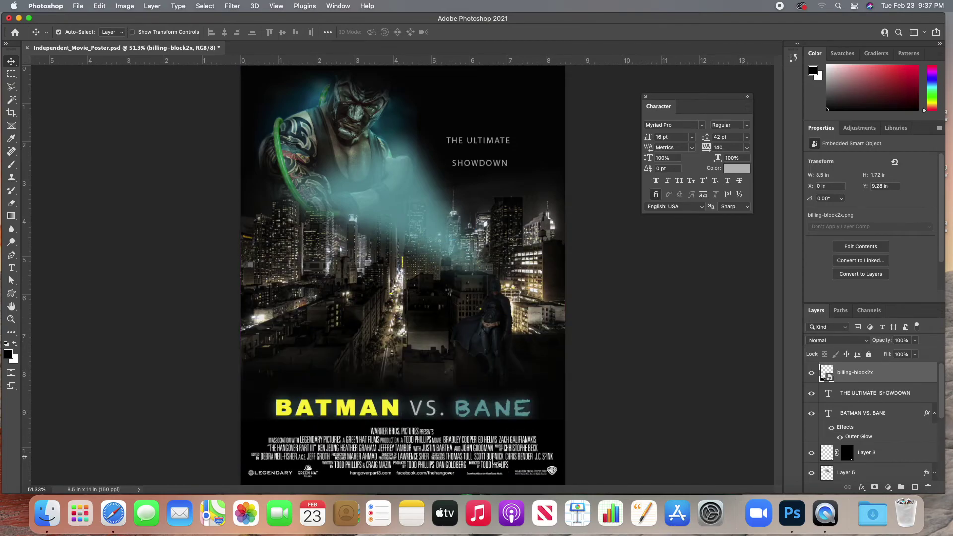
pyautogui.press('super+t')
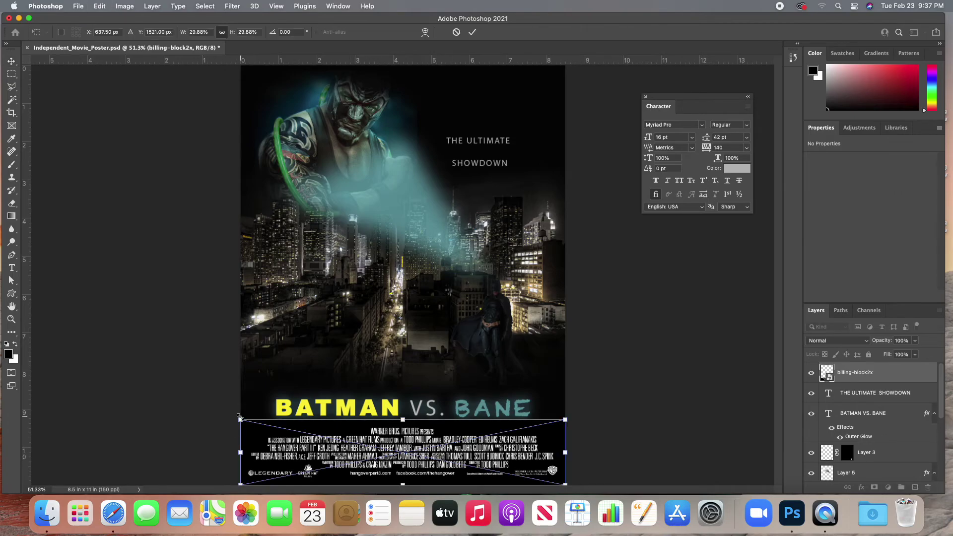
pyautogui.moveTo(240, 419); pyautogui.dragTo(390, 440)
pyautogui.press('Return')
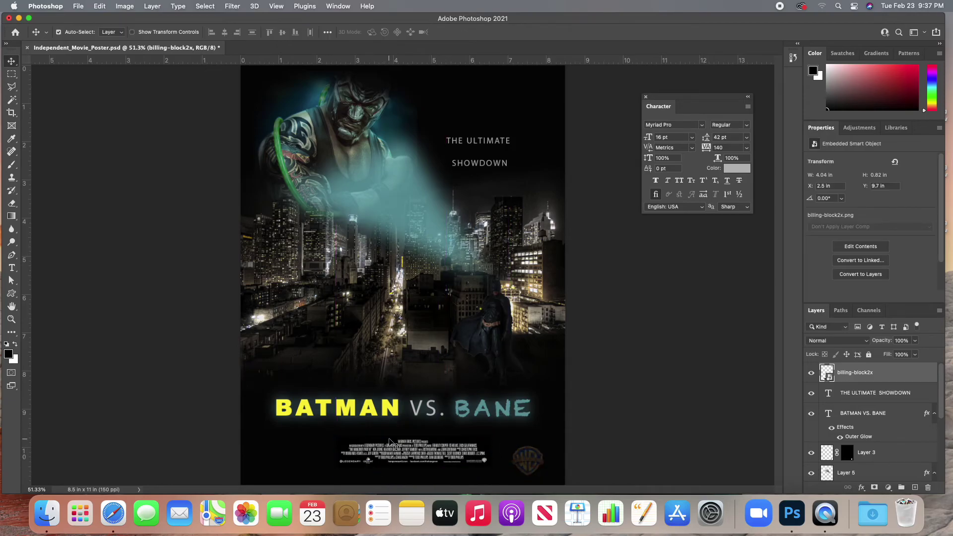
# Step: Set the billing block layer's blend mode to Screen and raise the block to about Y 9.54 in
pyautogui.click(860, 342)
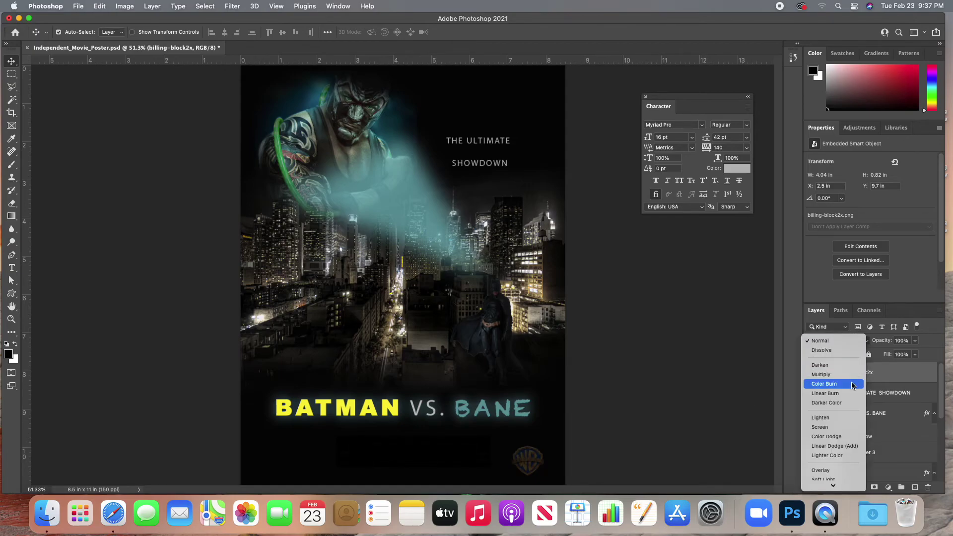
pyautogui.scroll(-2, 851, 398)
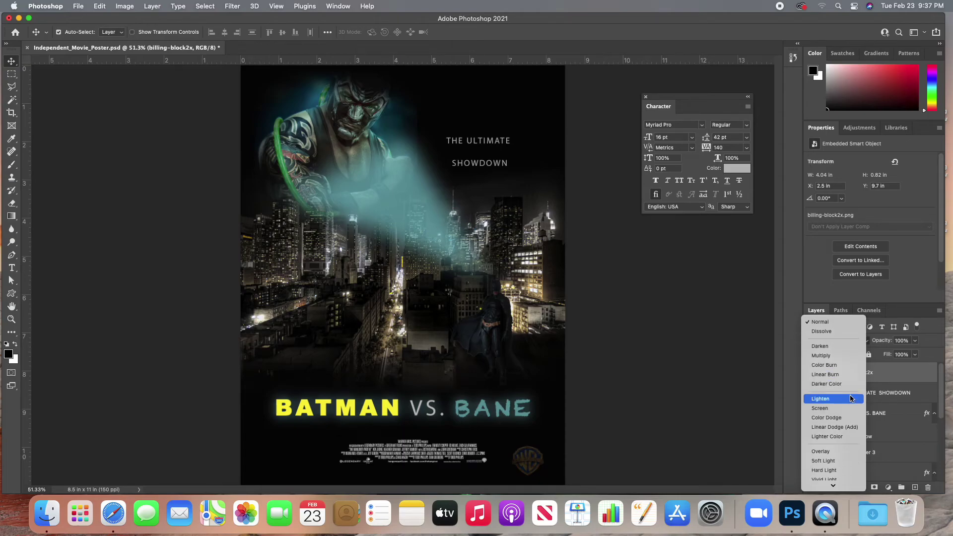
pyautogui.scroll(-2, 850, 397)
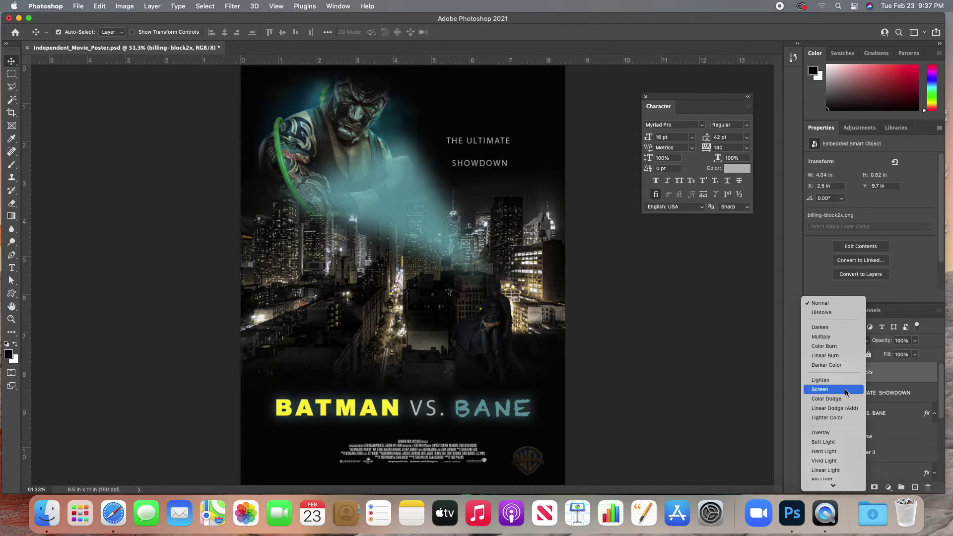
pyautogui.click(845, 389)
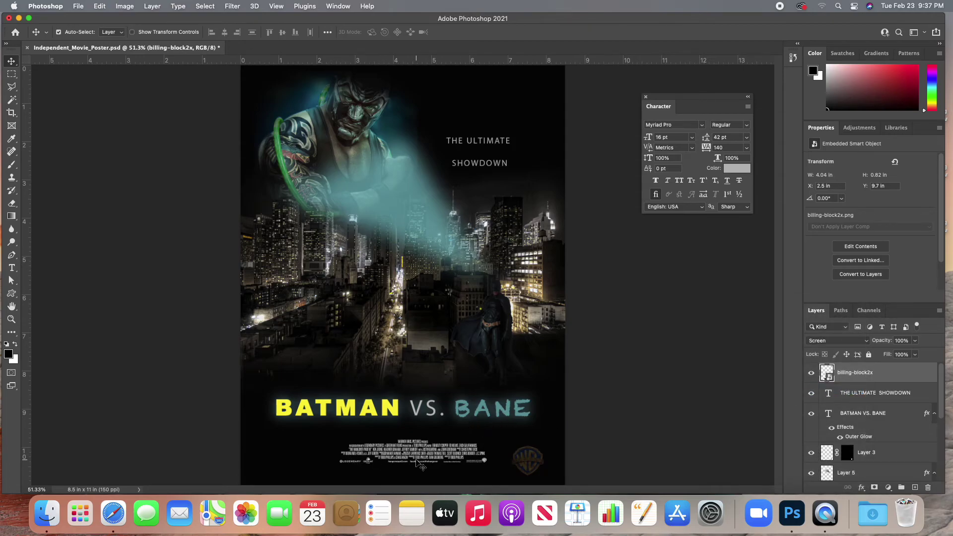
pyautogui.moveTo(419, 457); pyautogui.dragTo(418, 451)
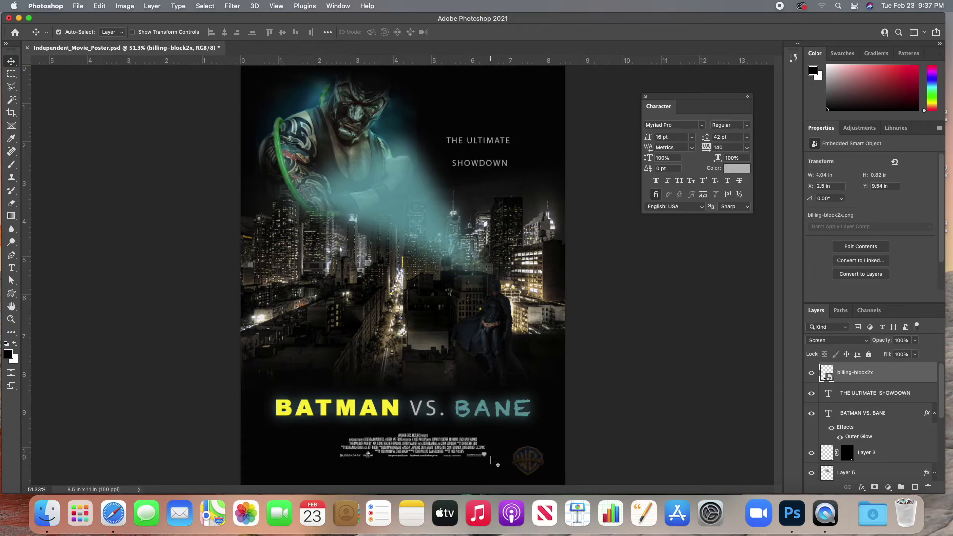
# Step: Add a layer mask to the billing block layer and try painting out the block's studio logos with a smaller black brush
pyautogui.click(875, 487)
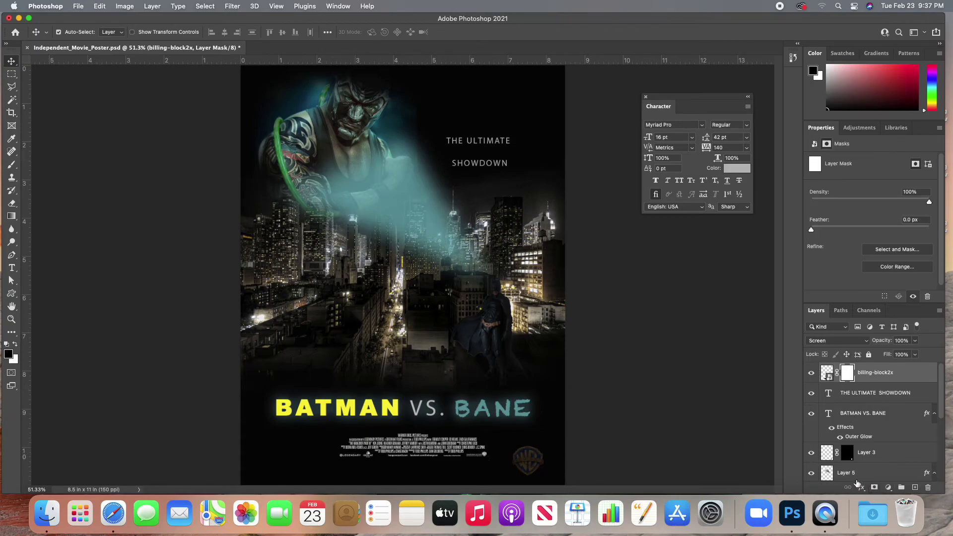
pyautogui.click(12, 166)
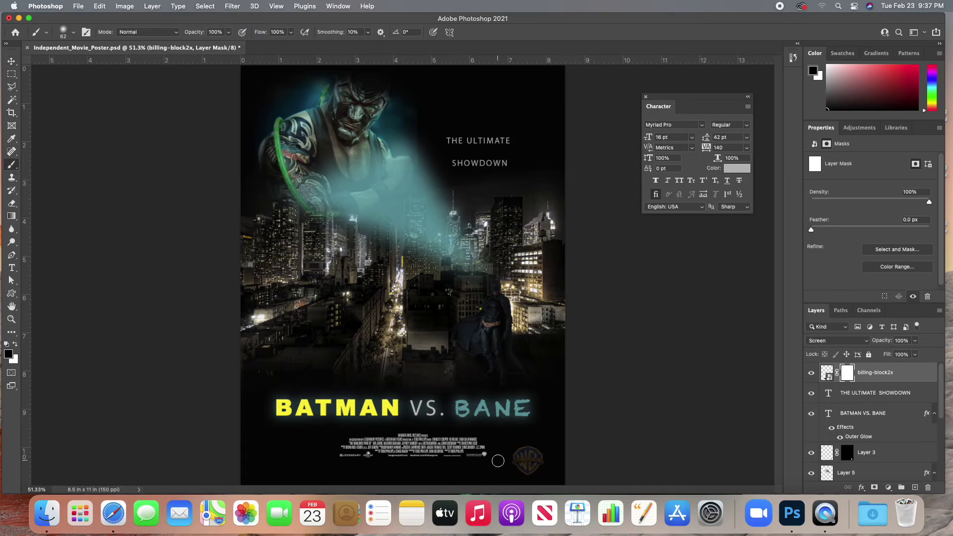
pyautogui.press('[')
pyautogui.press('[')
pyautogui.moveTo(337, 455); pyautogui.dragTo(371, 458)
pyautogui.press('super+z')
pyautogui.click(17, 64)
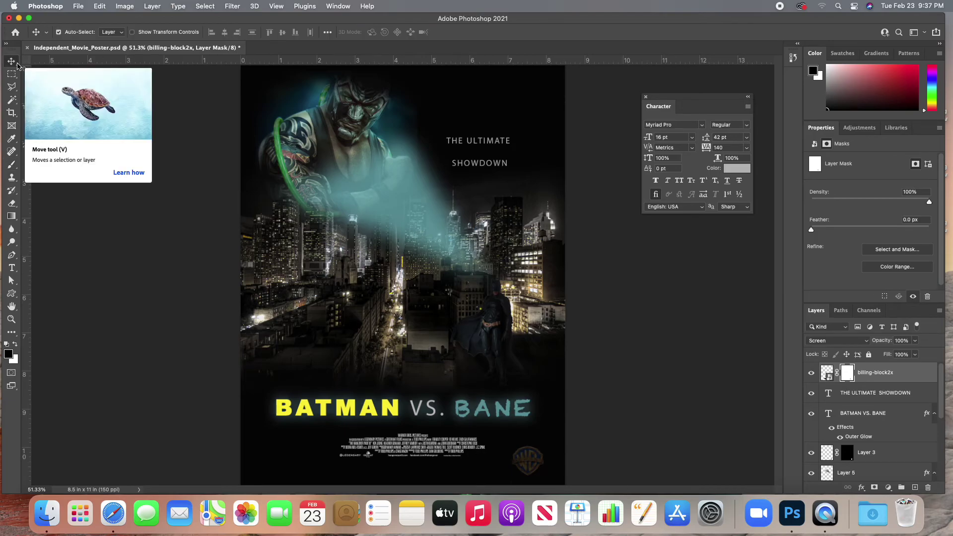
# Step: Try a white Outer Glow with a size of 38 px on the Batman figure's layer (Layer 1)
pyautogui.press('super+minus')
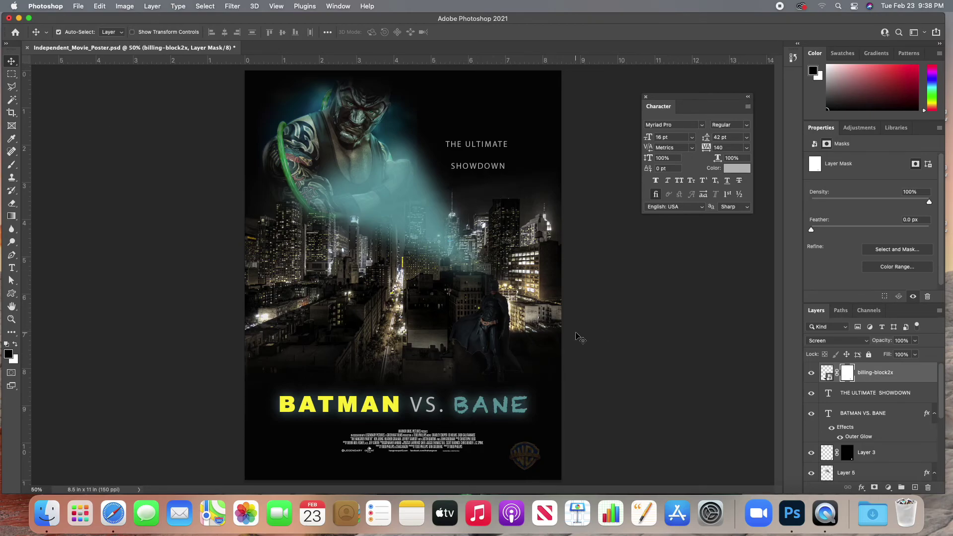
pyautogui.scroll(-5, 878, 397)
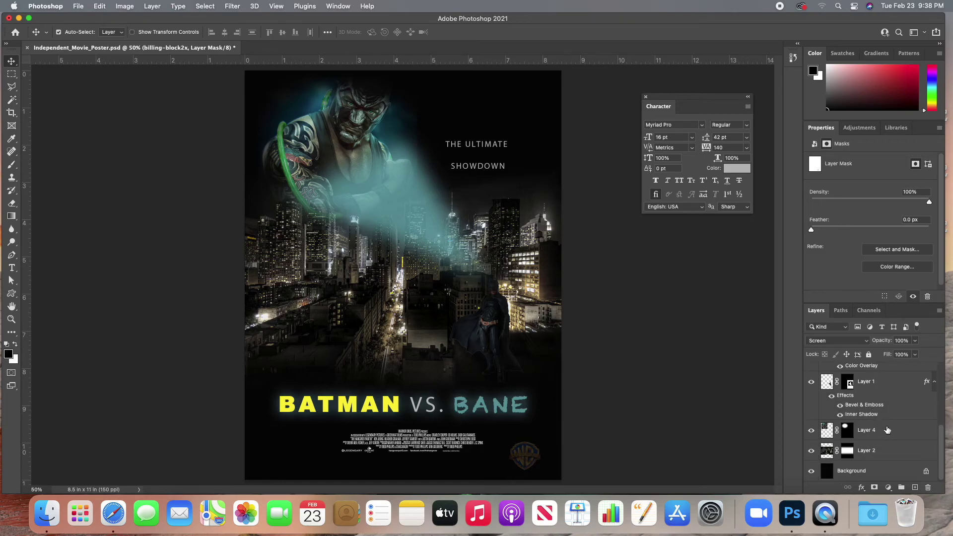
pyautogui.click(811, 382)
pyautogui.click(812, 383)
pyautogui.doubleClick(895, 386)
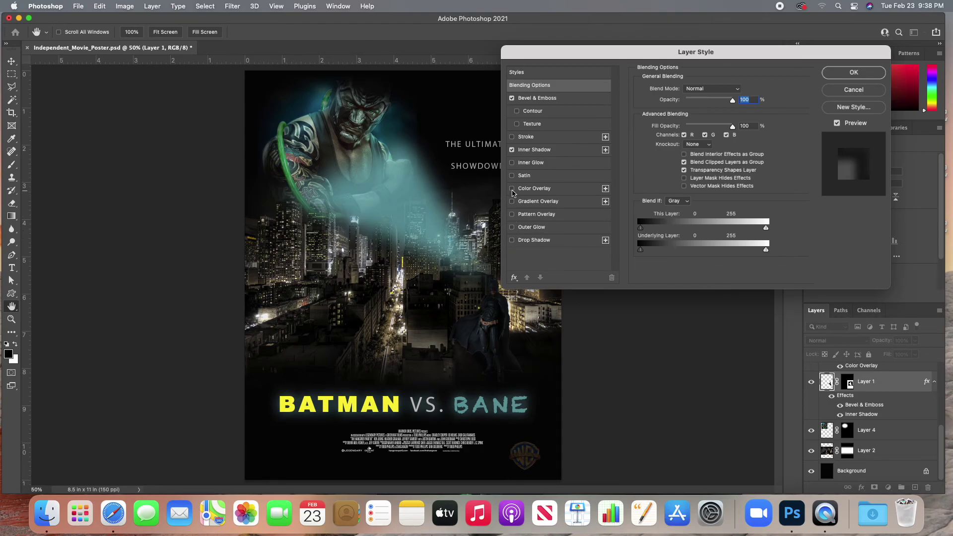
pyautogui.click(512, 228)
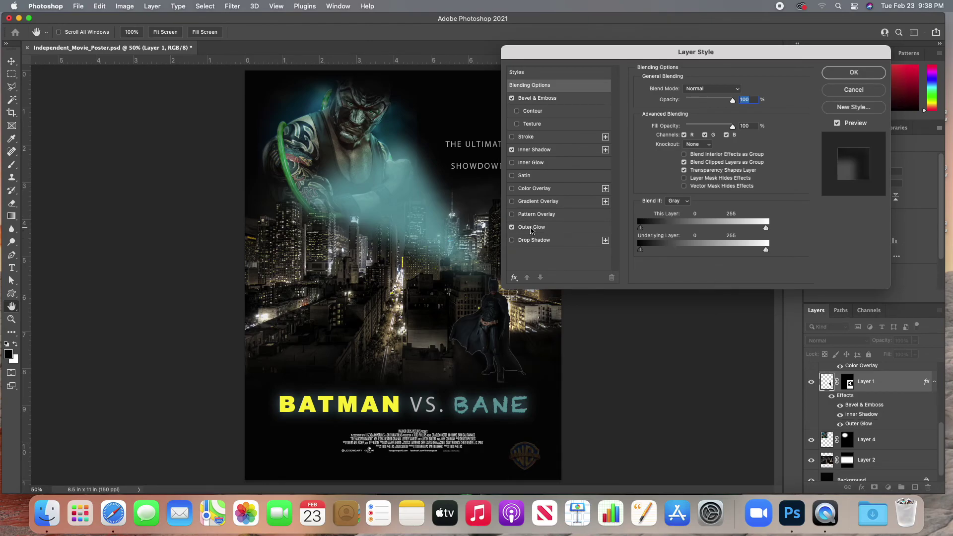
pyautogui.click(531, 228)
pyautogui.moveTo(674, 175)
pyautogui.mouseDown()
pyautogui.moveTo(700, 175)
pyautogui.moveTo(683, 174)
pyautogui.mouseUp()
pyautogui.click(673, 163)
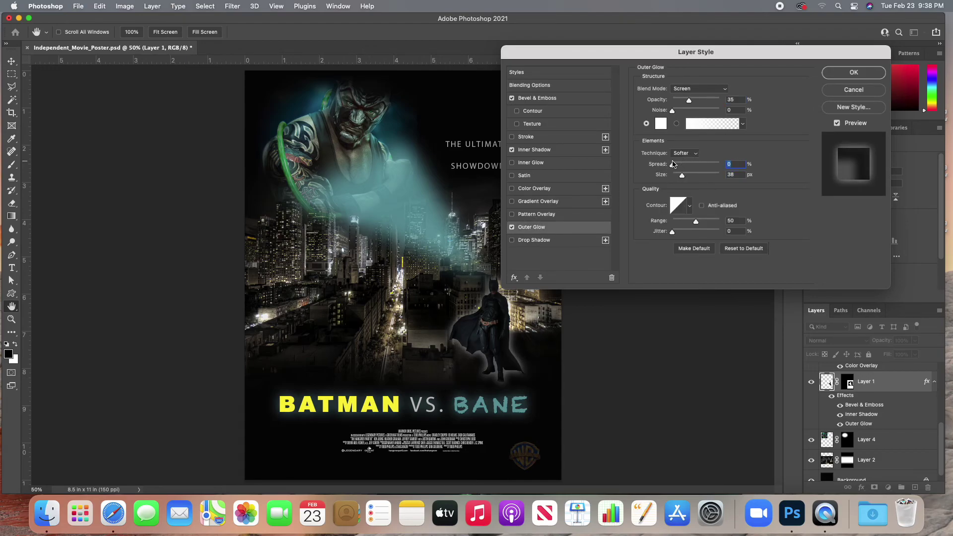
pyautogui.click(512, 227)
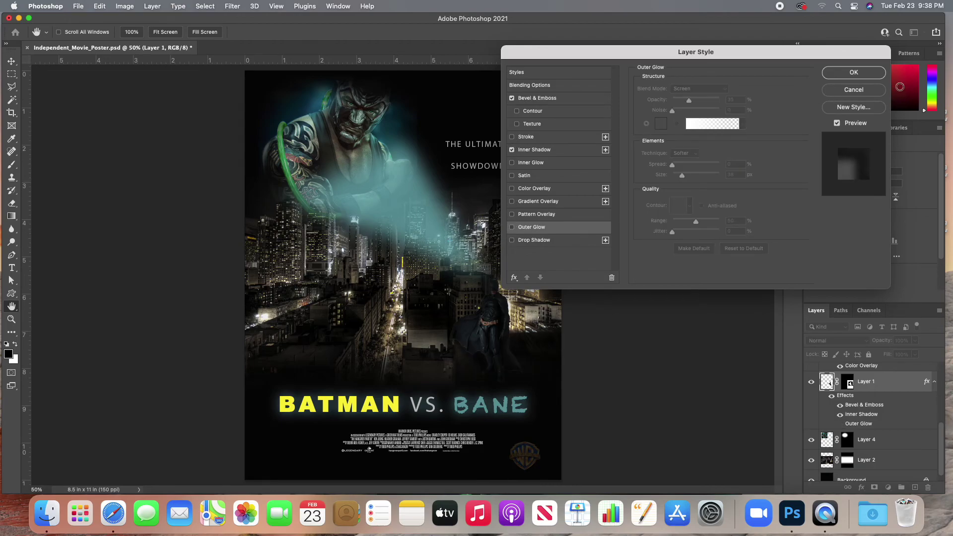
pyautogui.click(876, 74)
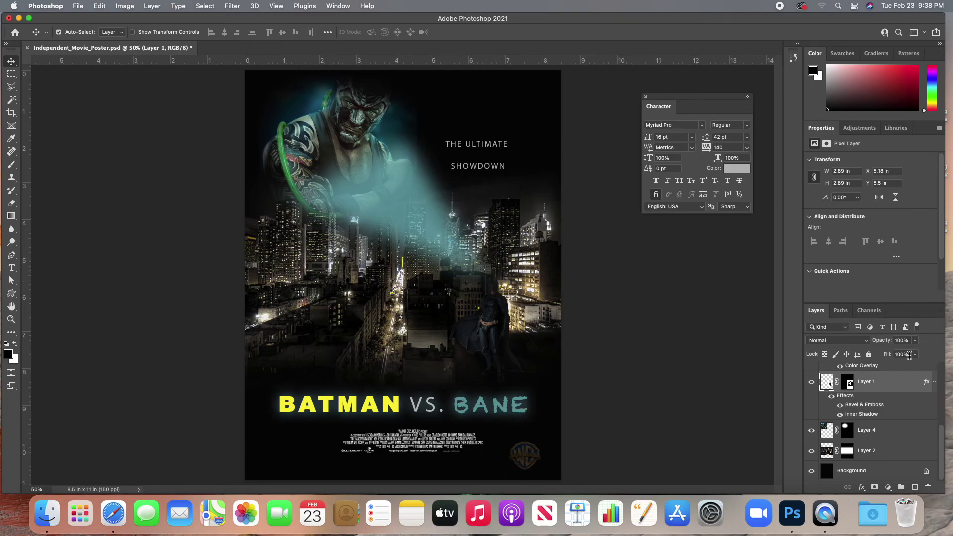
# Step: Adjust the Batman layer's Bevel & Emboss to depth 105%, size 13 px, light angle 42° and altitude 32°
pyautogui.doubleClick(903, 385)
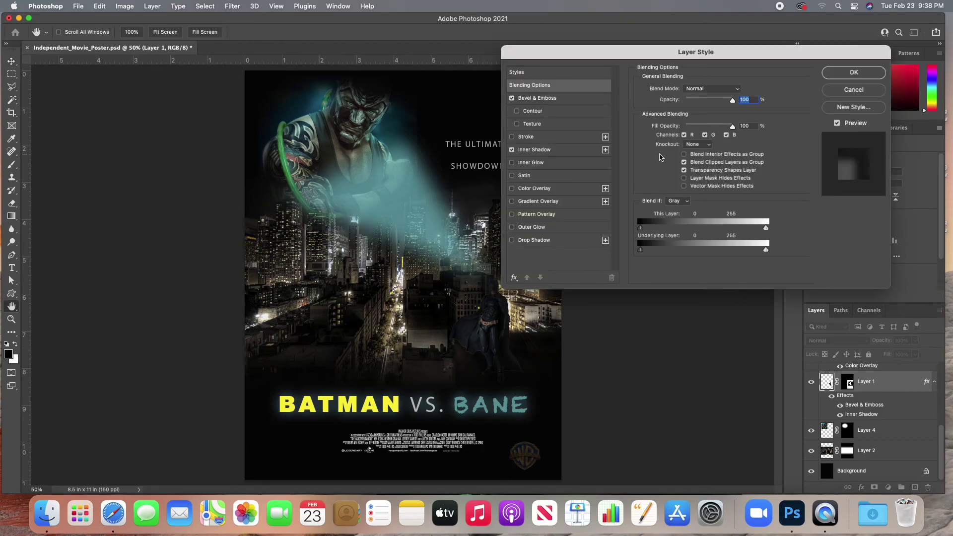
pyautogui.click(565, 99)
pyautogui.moveTo(696, 133); pyautogui.dragTo(685, 114)
pyautogui.click(838, 73)
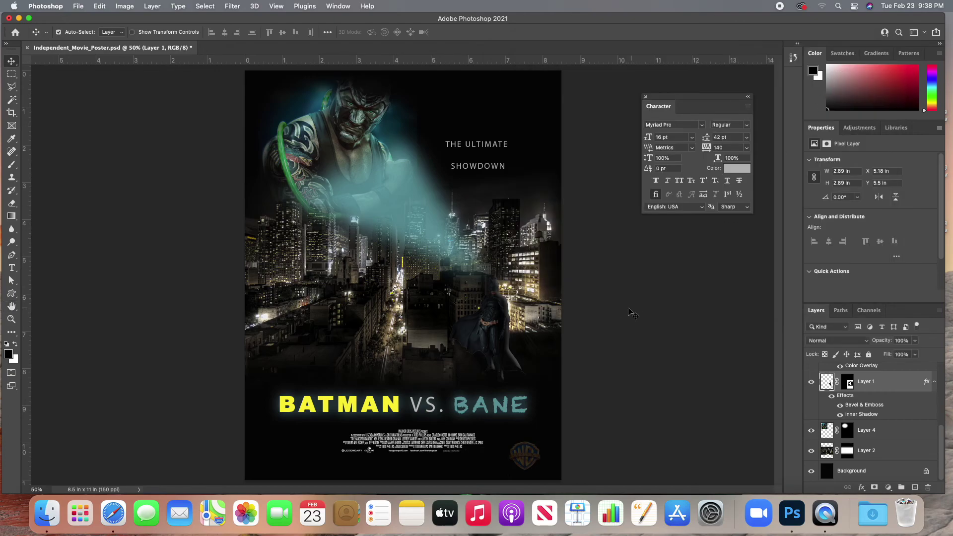
pyautogui.doubleClick(890, 381)
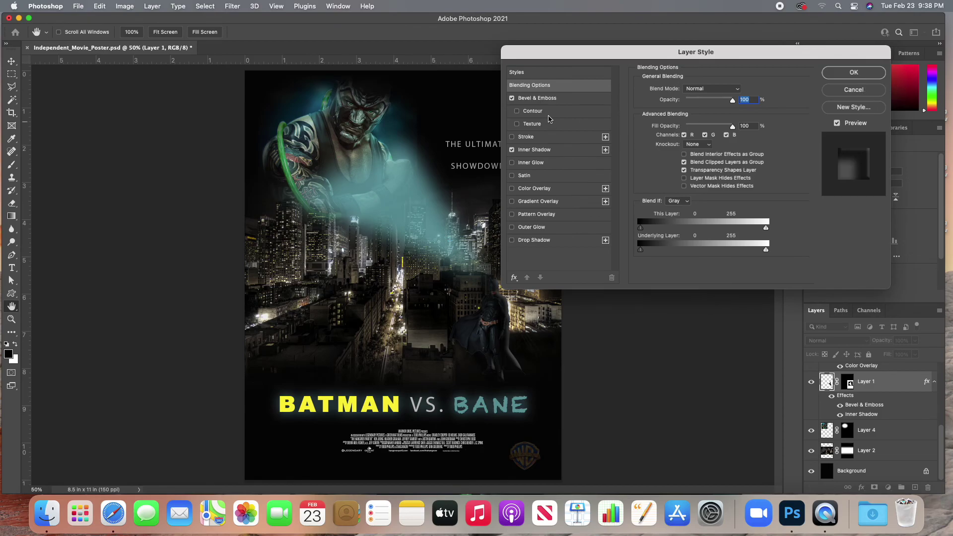
pyautogui.click(537, 98)
pyautogui.moveTo(687, 113); pyautogui.dragTo(686, 131)
pyautogui.moveTo(679, 168); pyautogui.dragTo(691, 176)
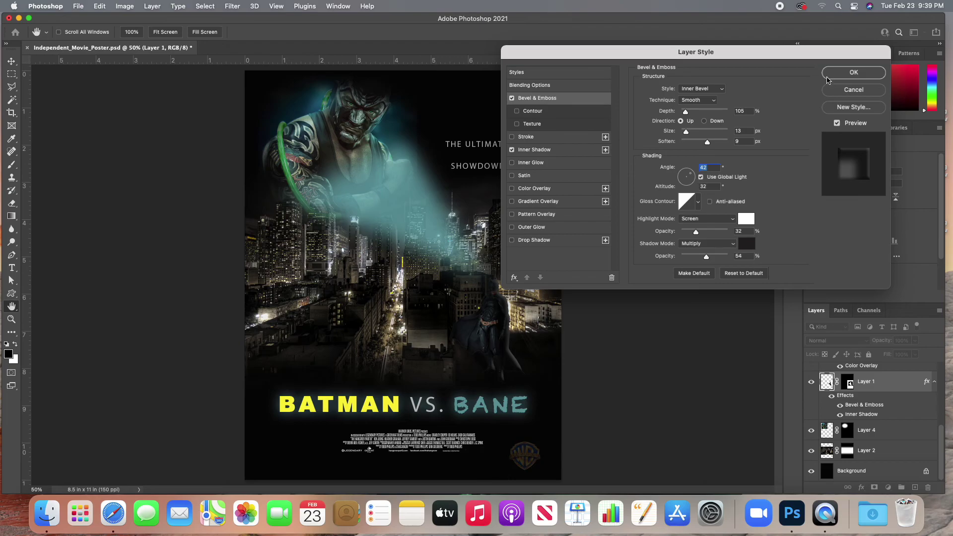
pyautogui.click(854, 73)
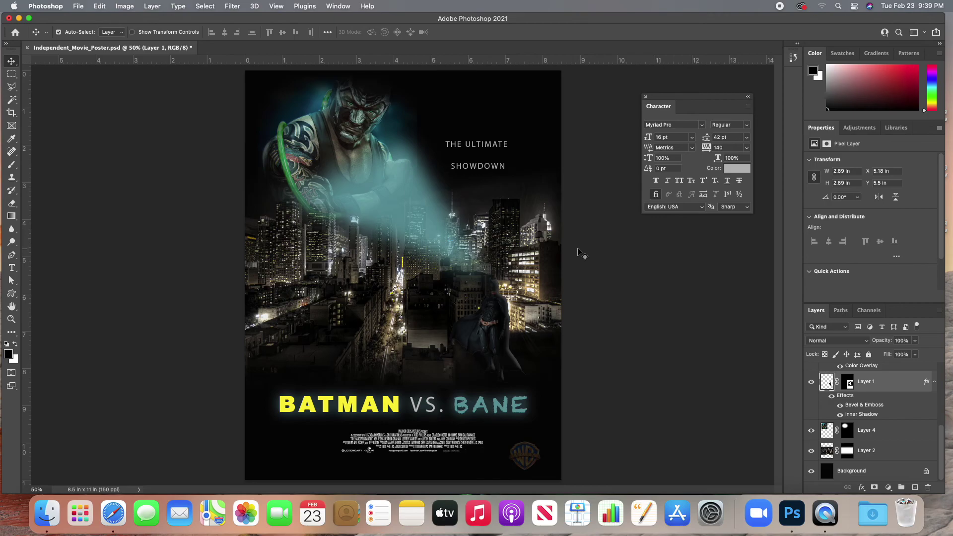
# Step: Save the layered poster file Independent_Movie_Poster.psd with Maximize Compatibility enabled
pyautogui.click(78, 6)
pyautogui.click(96, 105)
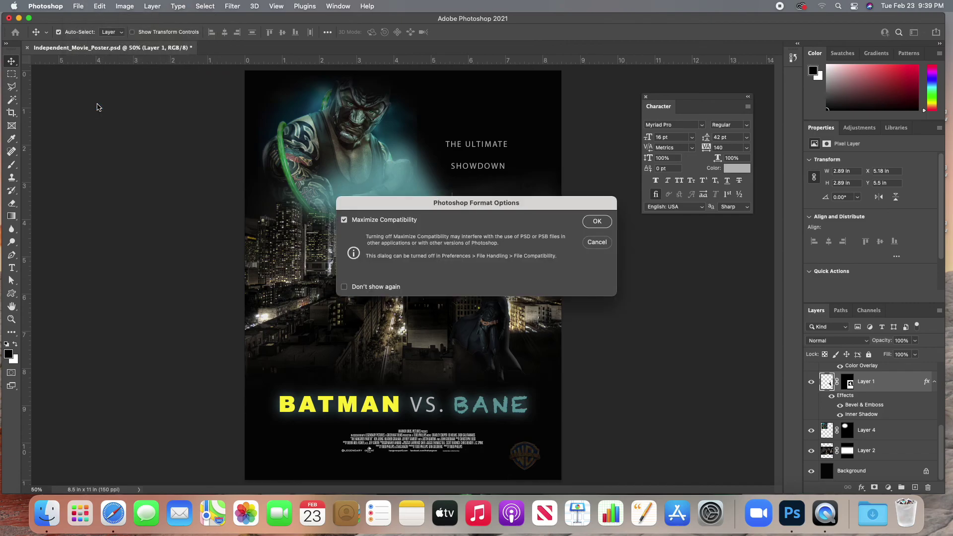
pyautogui.click(598, 221)
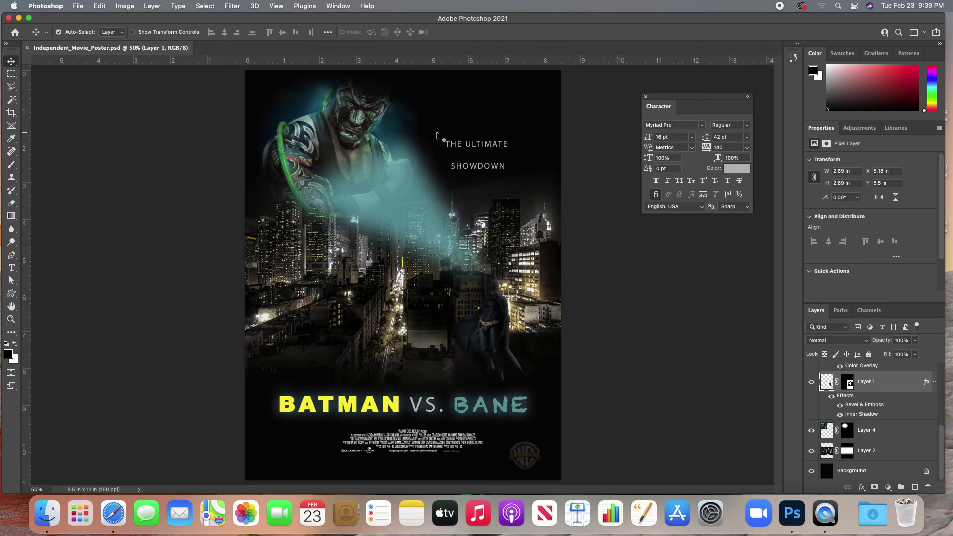
# Step: Save a JPEG copy of the poster on the computer as Independent_Movie_Poster.jpg at quality 12, Baseline Optimized
pyautogui.click(78, 5)
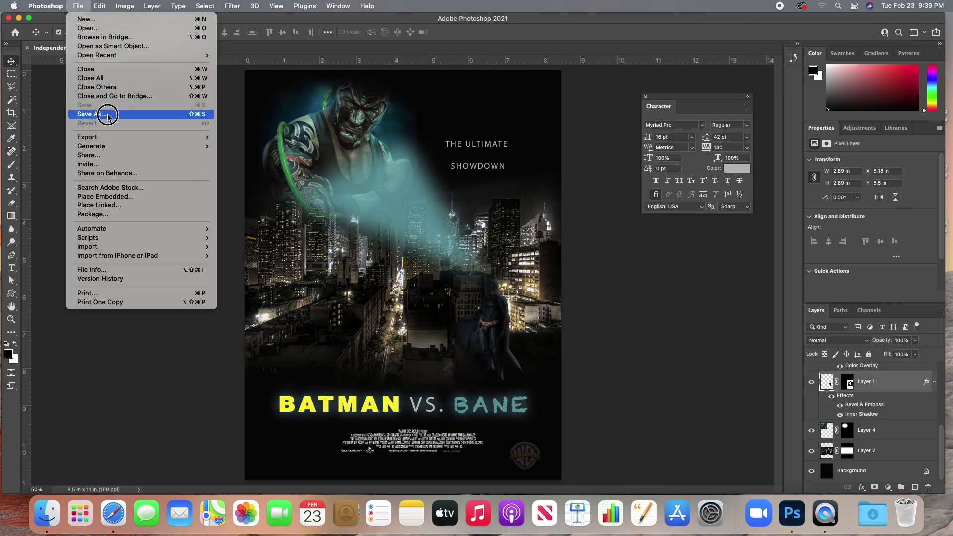
pyautogui.click(108, 116)
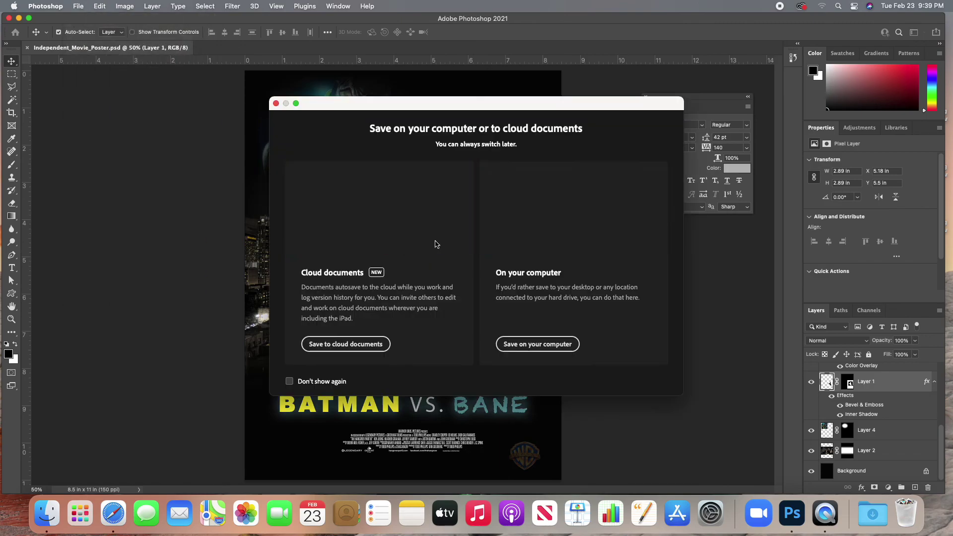
pyautogui.click(538, 346)
pyautogui.click(526, 214)
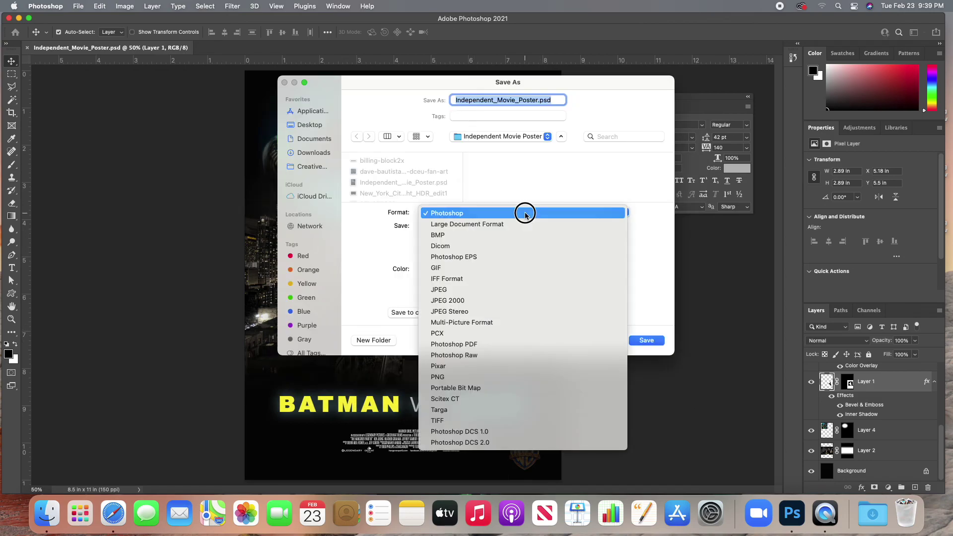
pyautogui.click(521, 425)
pyautogui.click(427, 256)
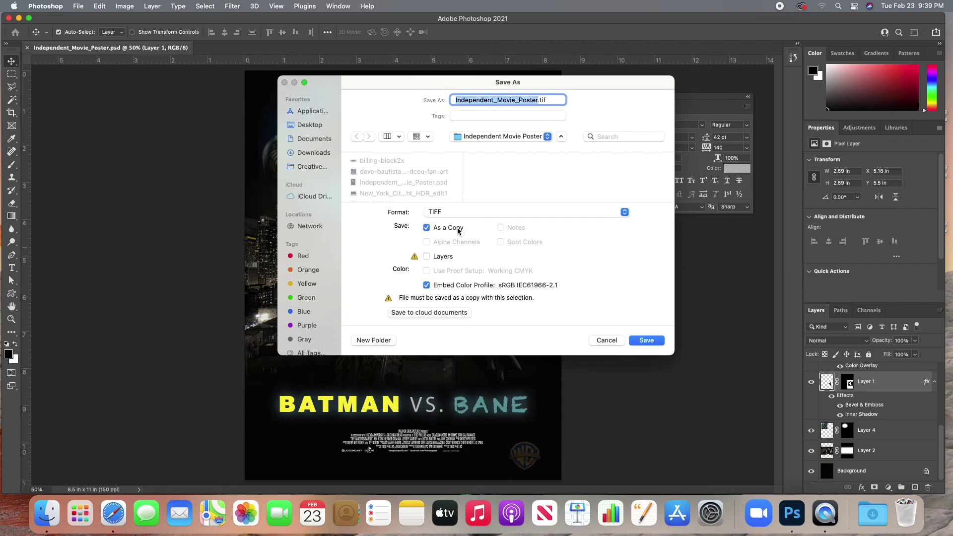
pyautogui.click(508, 213)
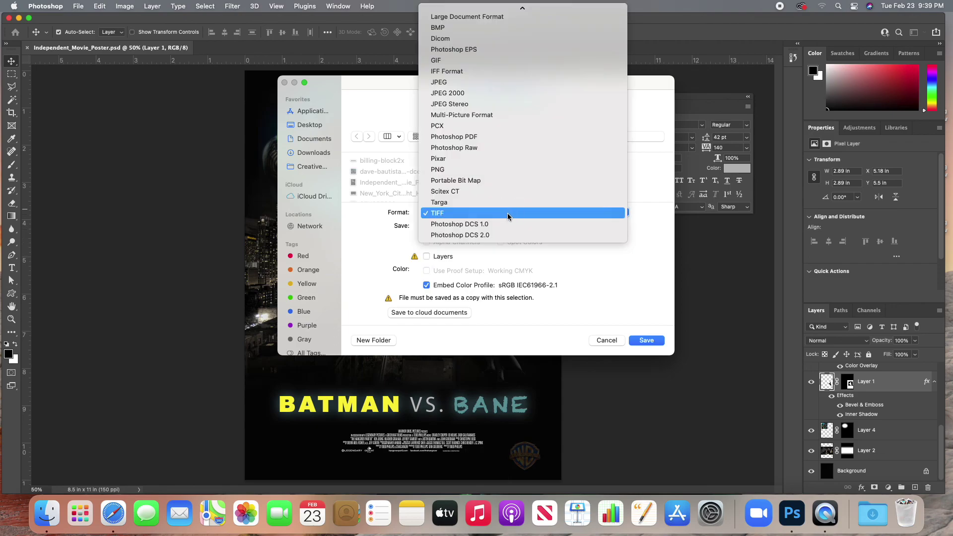
pyautogui.click(492, 82)
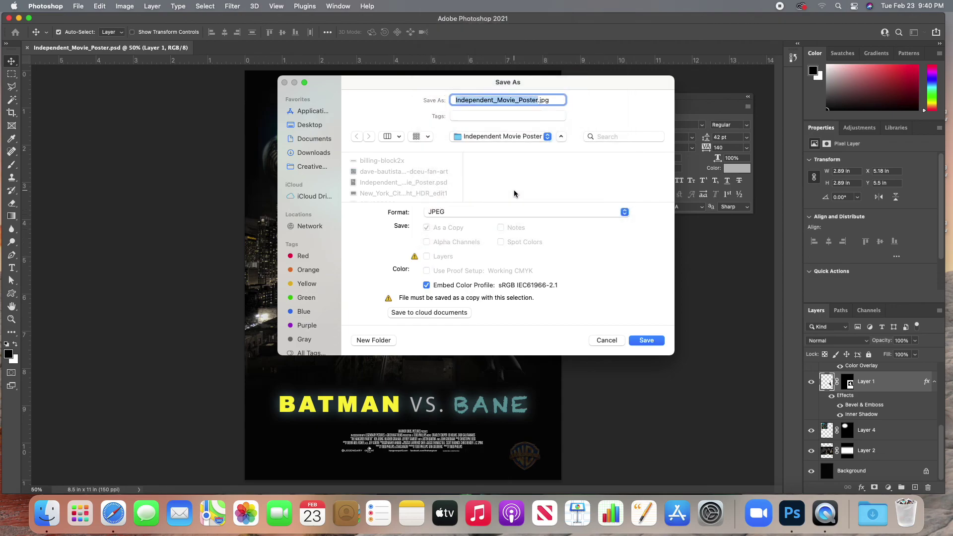
pyautogui.click(647, 341)
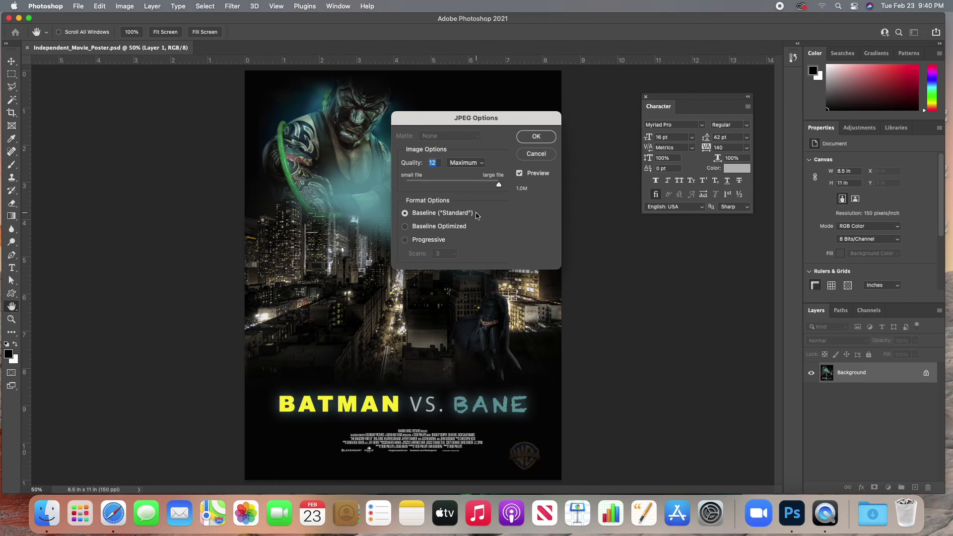
pyautogui.click(424, 228)
pyautogui.click(536, 137)
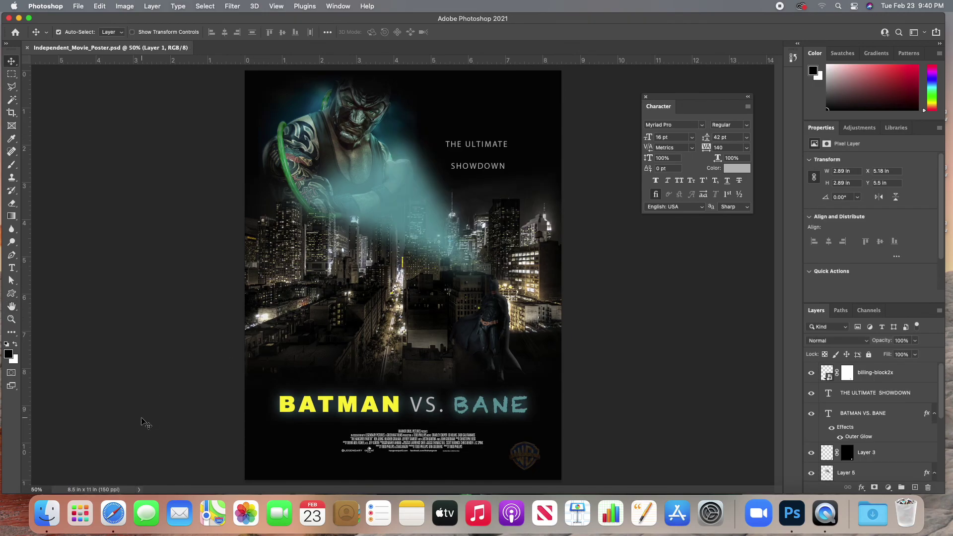
# Step: Switch to Finder, open Independent_Movie_Poster.jpg from the Independent Movie Poster folder in Preview, and widen the window to inspect the poster
pyautogui.click(46, 515)
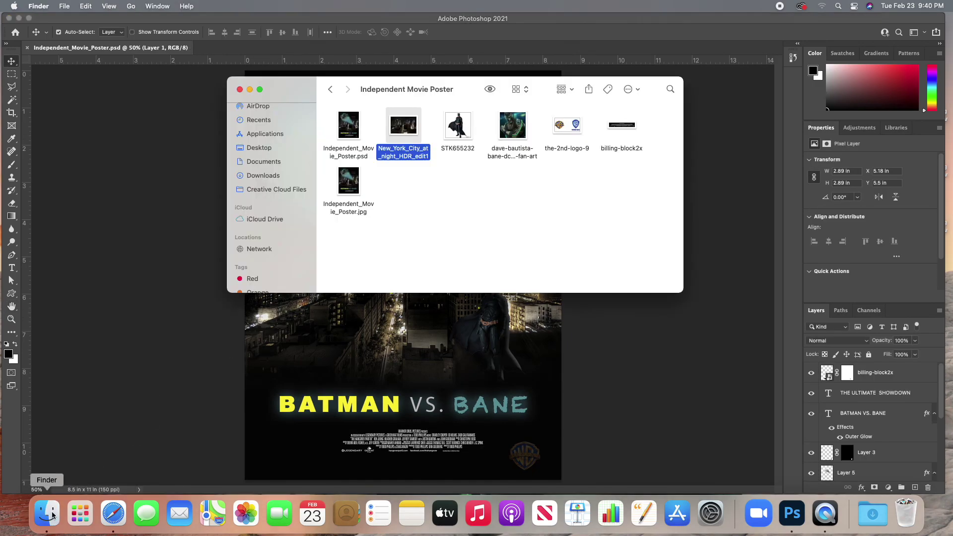
pyautogui.click(273, 175)
pyautogui.scroll(-1, 294, 180)
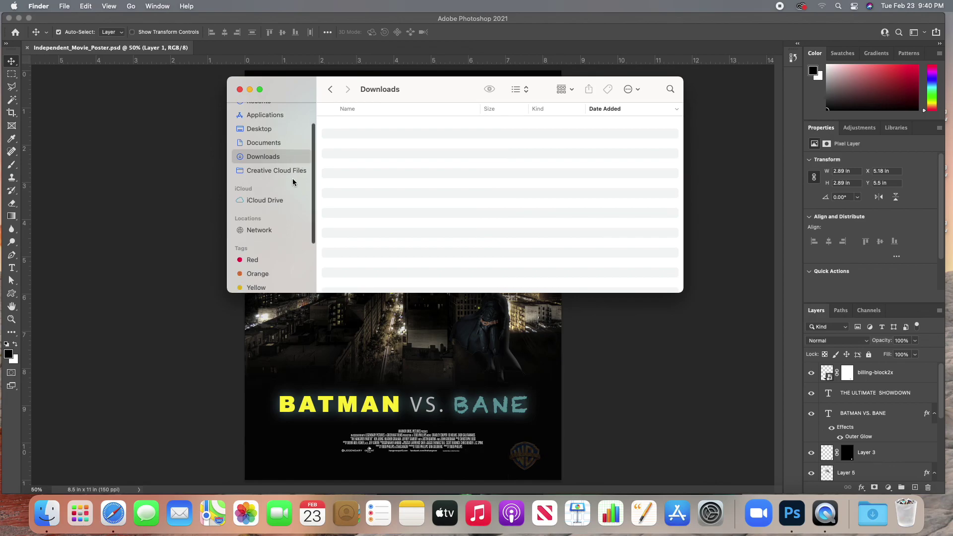
pyautogui.click(273, 130)
pyautogui.doubleClick(347, 158)
pyautogui.doubleClick(349, 181)
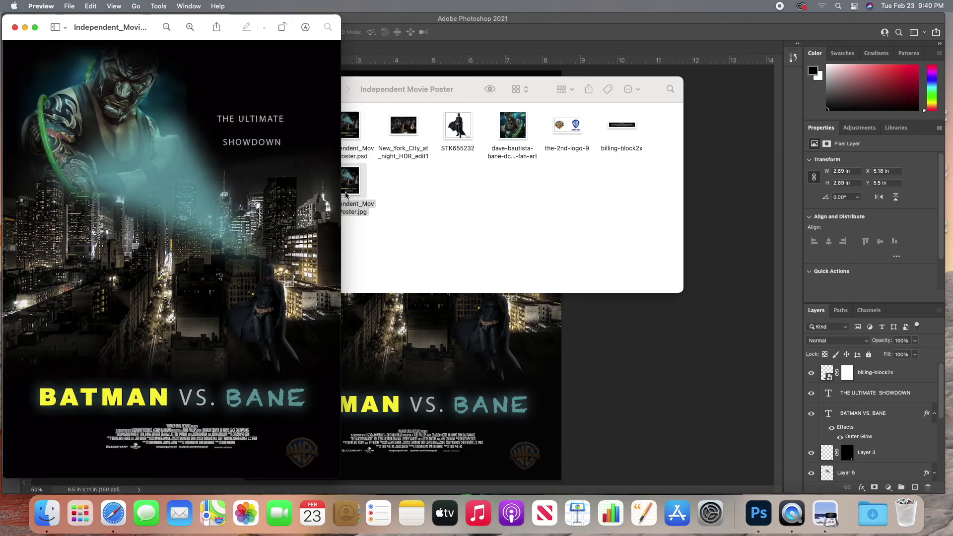
pyautogui.moveTo(341, 196); pyautogui.dragTo(950, 274)
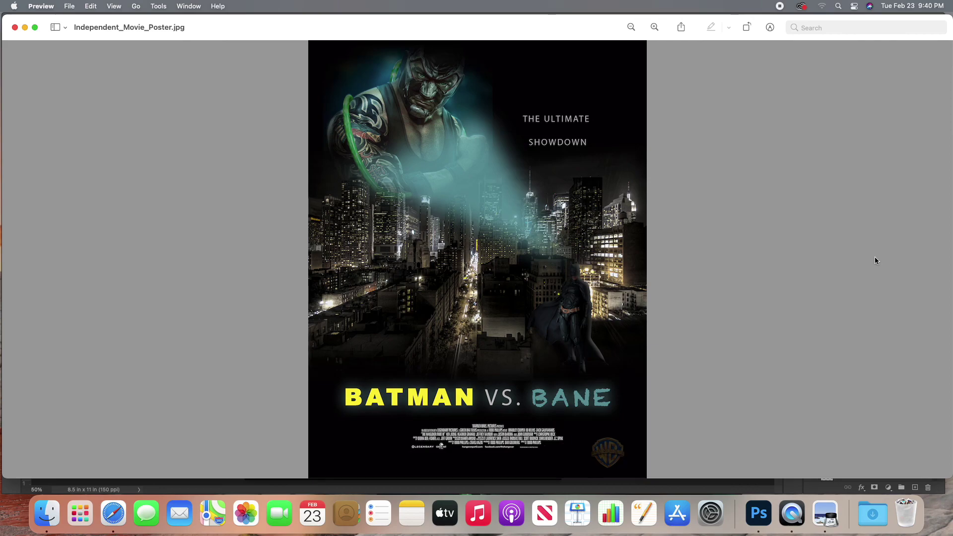